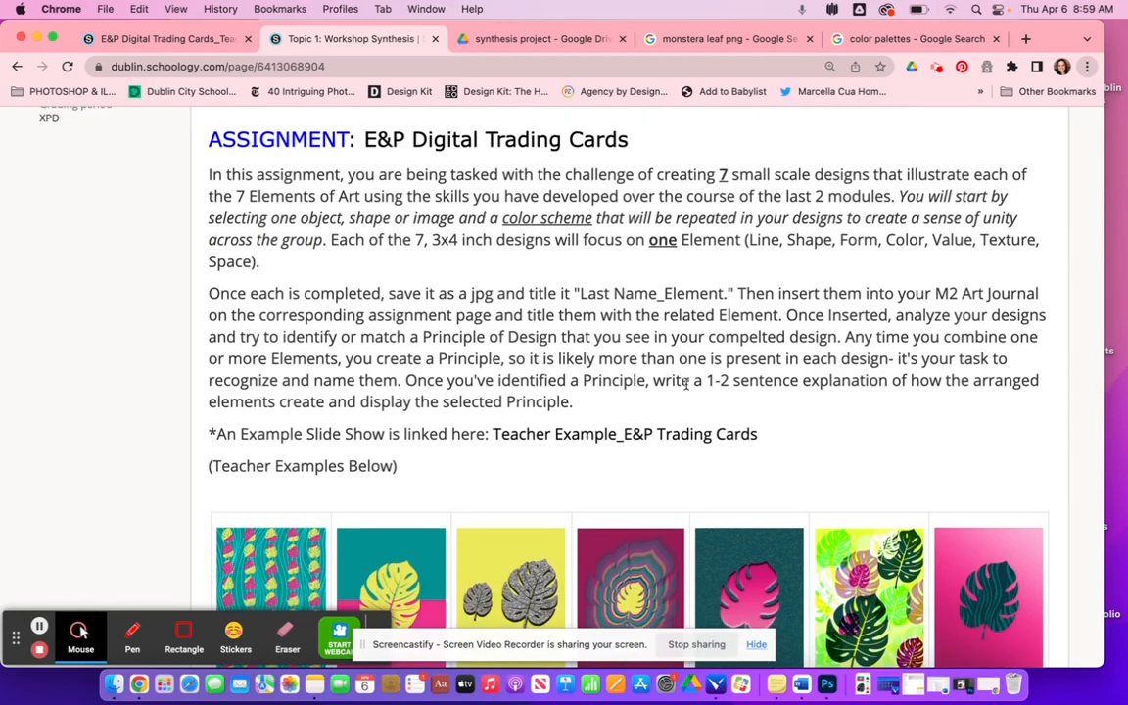
# - Scroll through the E&P Digital Trading Cards assignment instructions and the teacher example cards
pyautogui.scroll(-2, 686, 382)
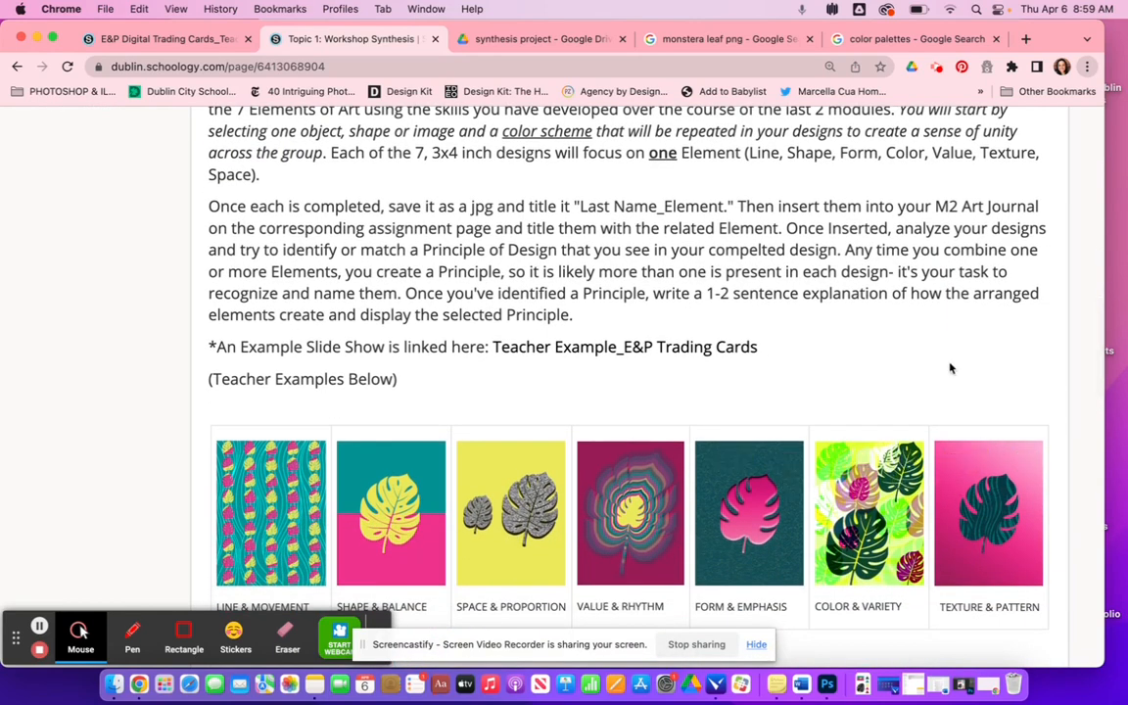
pyautogui.scroll(-3, 948, 369)
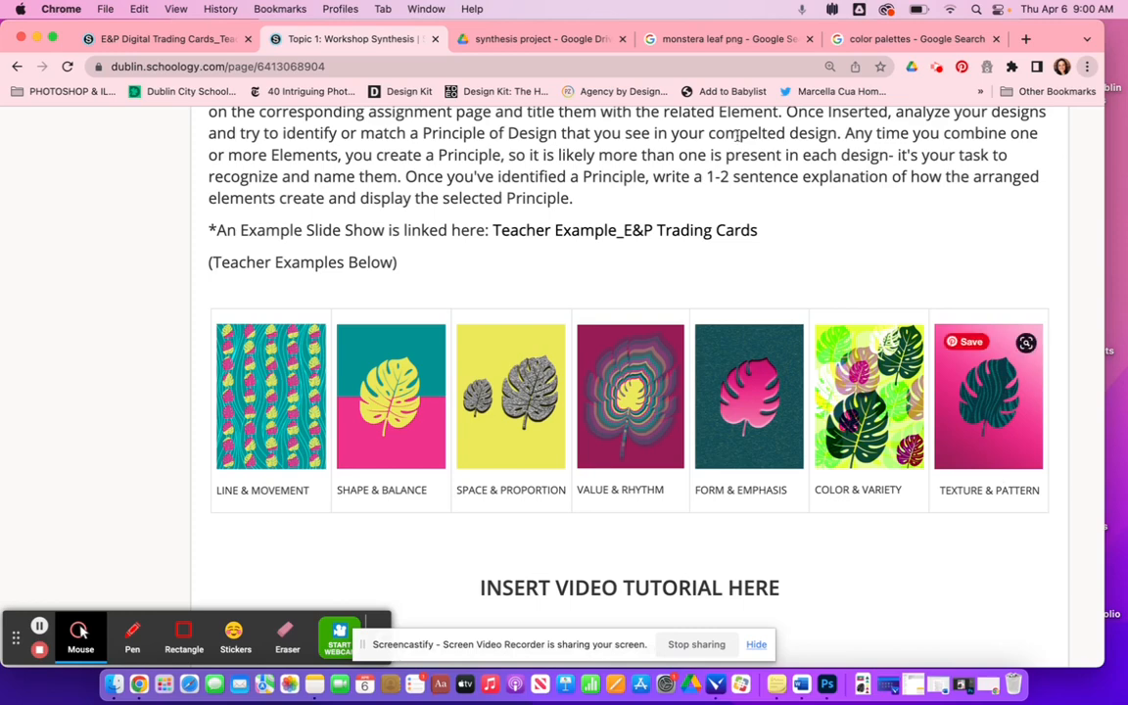
pyautogui.scroll(-4, 559, 290)
pyautogui.scroll(-10, 559, 290)
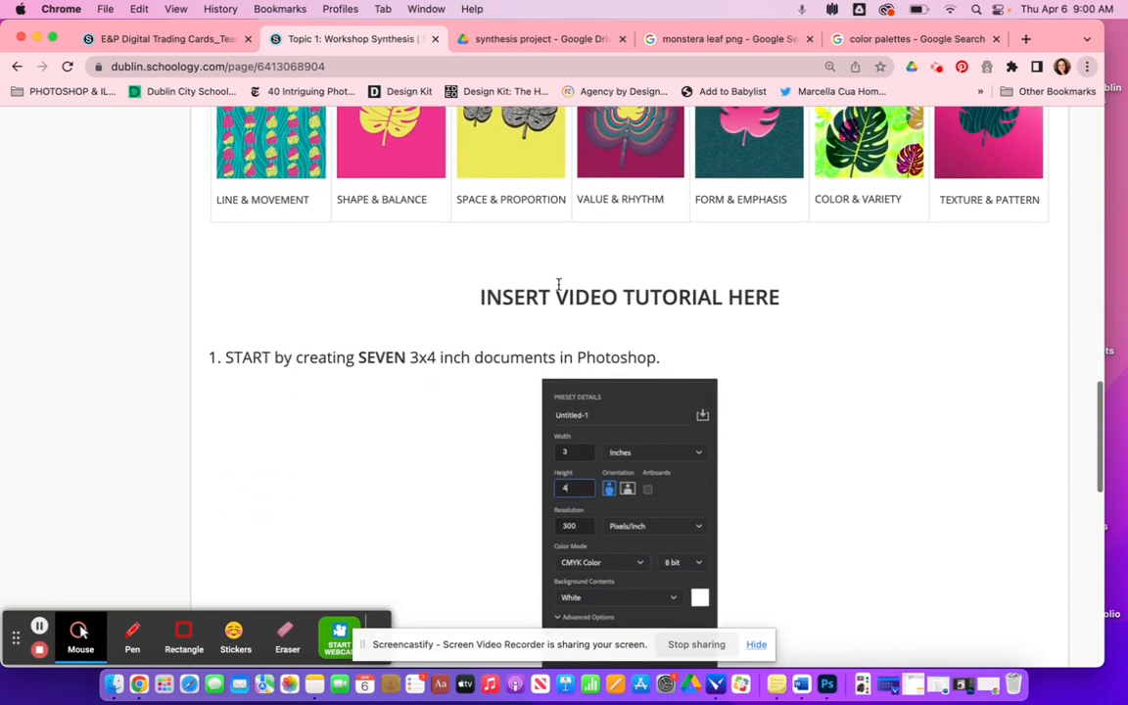
pyautogui.scroll(-1, 557, 286)
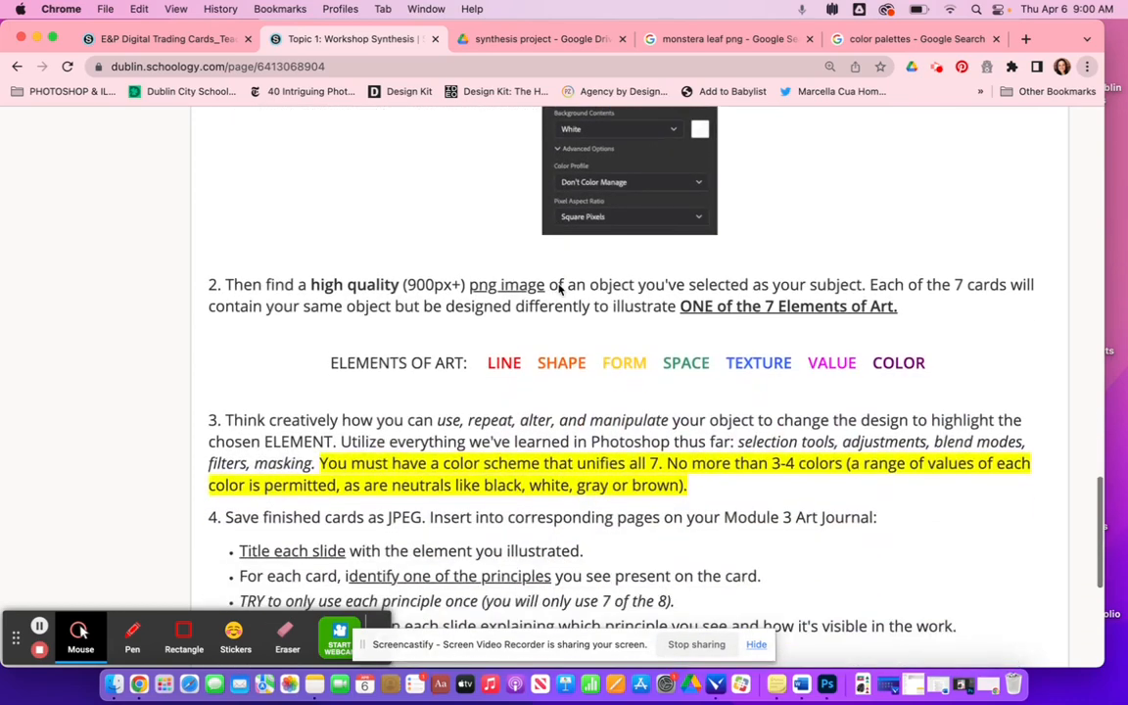
pyautogui.scroll(4, 552, 370)
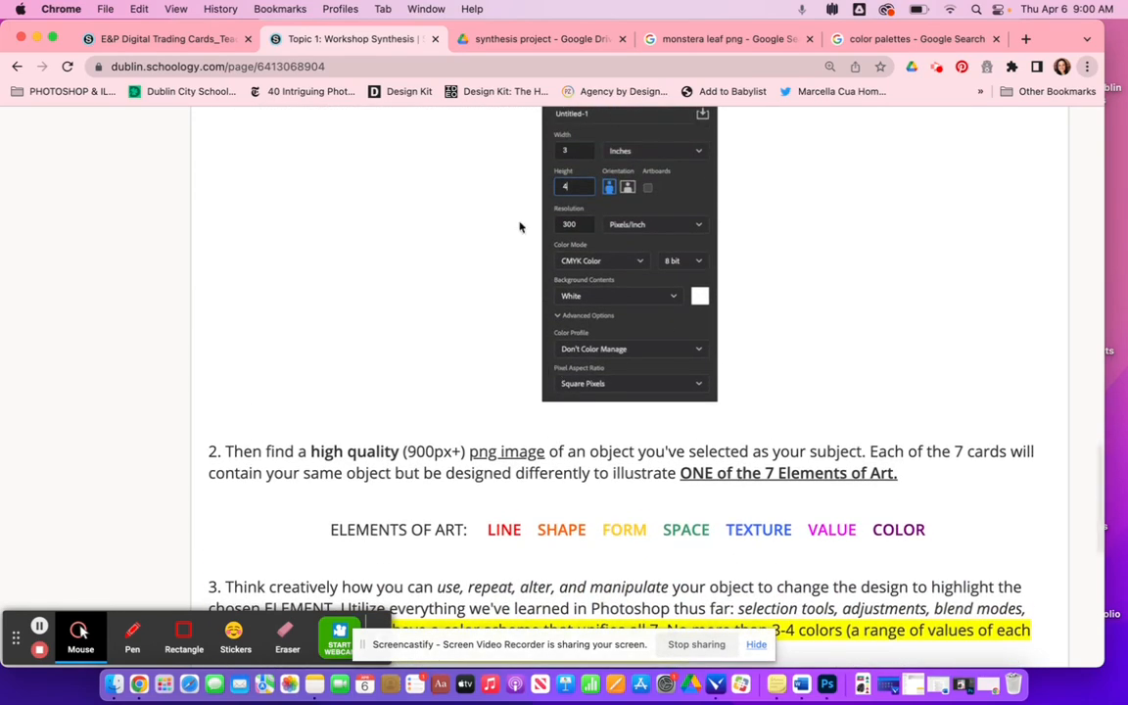
pyautogui.scroll(1, 578, 315)
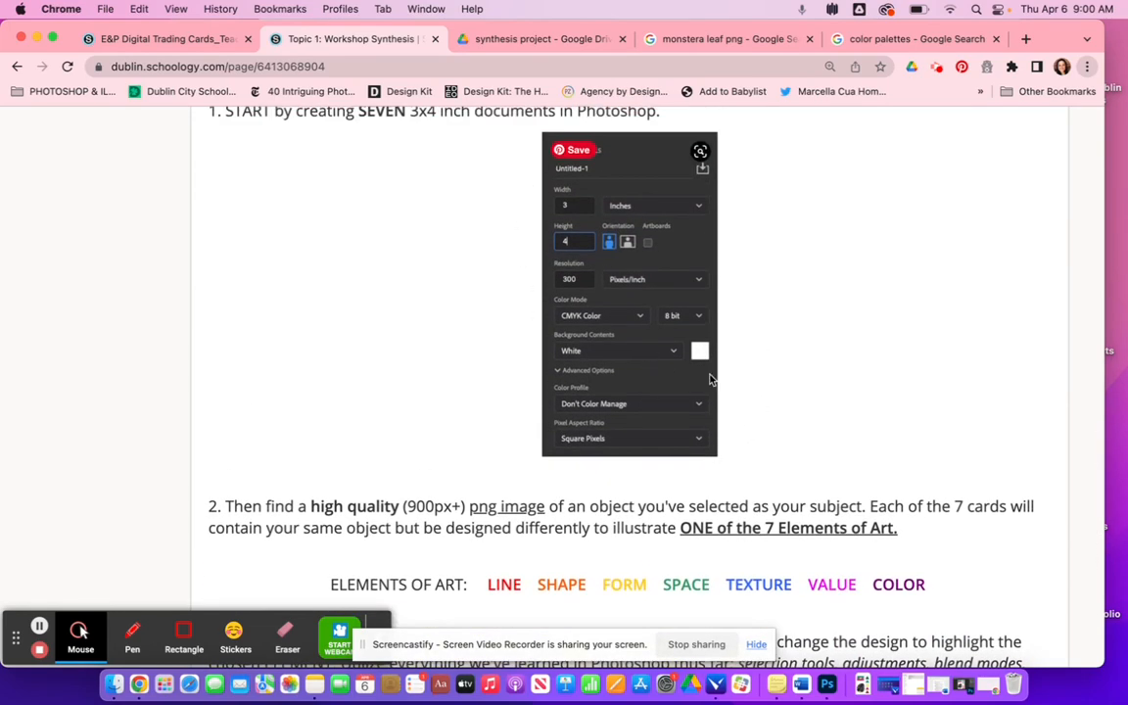
pyautogui.scroll(-2, 709, 378)
# - Highlight the Elements of Art names one by one and review the remaining assignment steps
pyautogui.moveTo(483, 492); pyautogui.dragTo(938, 490)
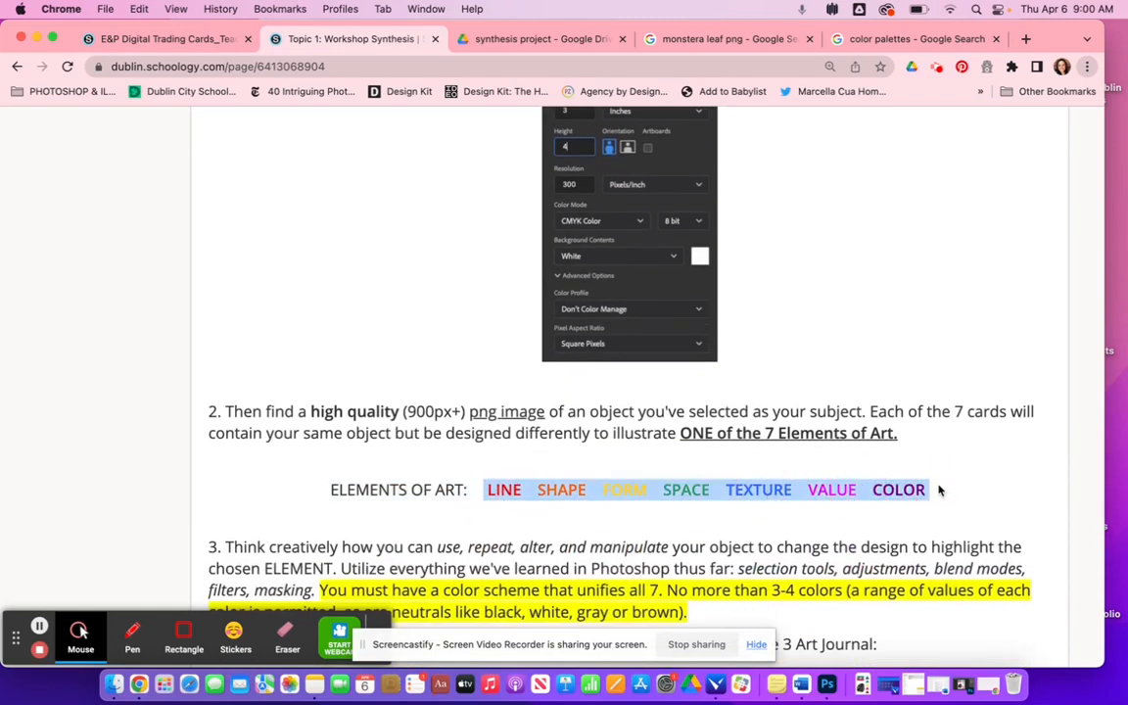
pyautogui.doubleClick(505, 488)
pyautogui.doubleClick(563, 487)
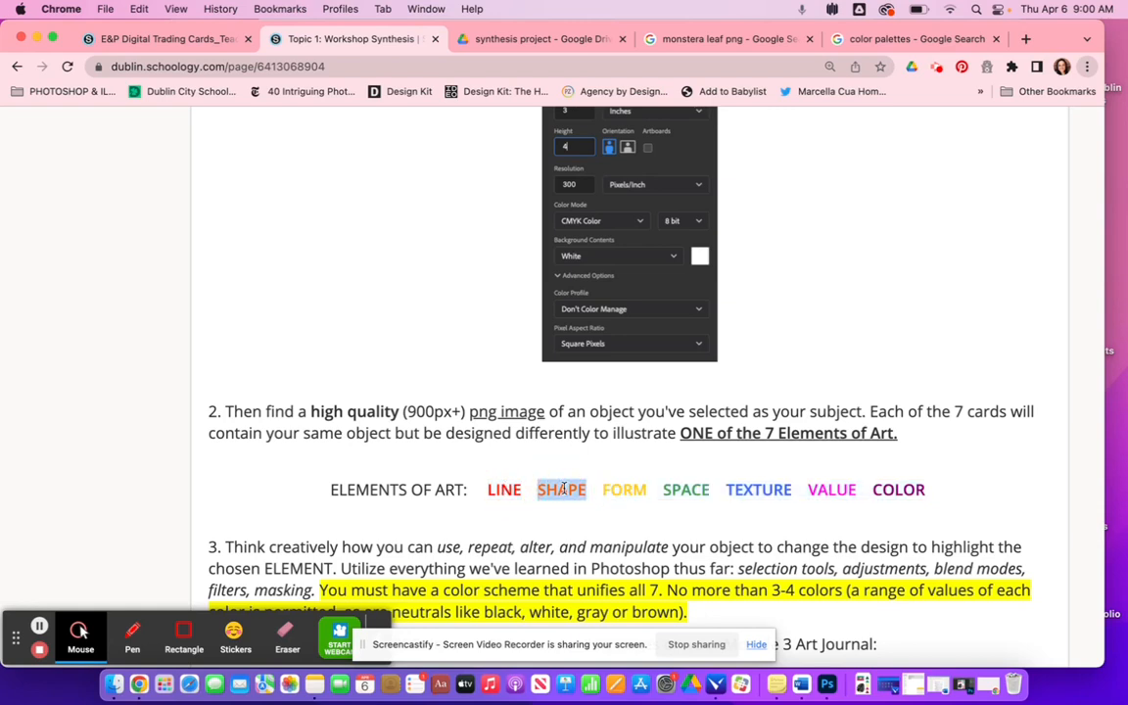
pyautogui.doubleClick(614, 489)
pyautogui.click(688, 492)
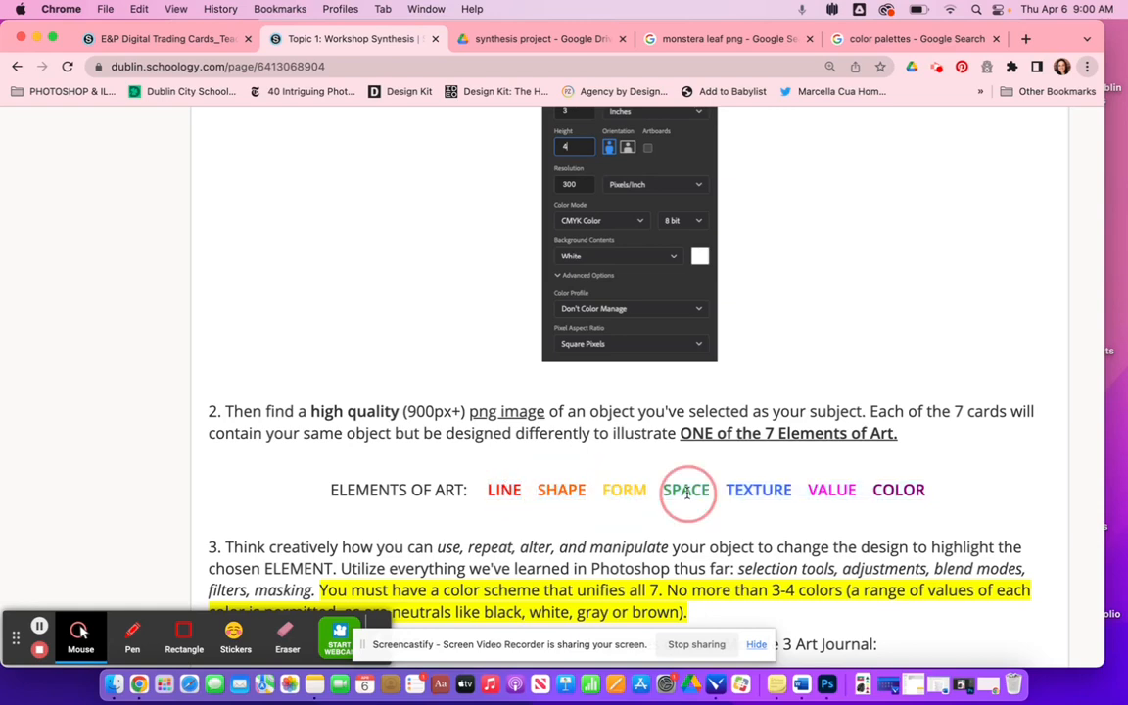
pyautogui.click(769, 489)
pyautogui.scroll(-5, 935, 510)
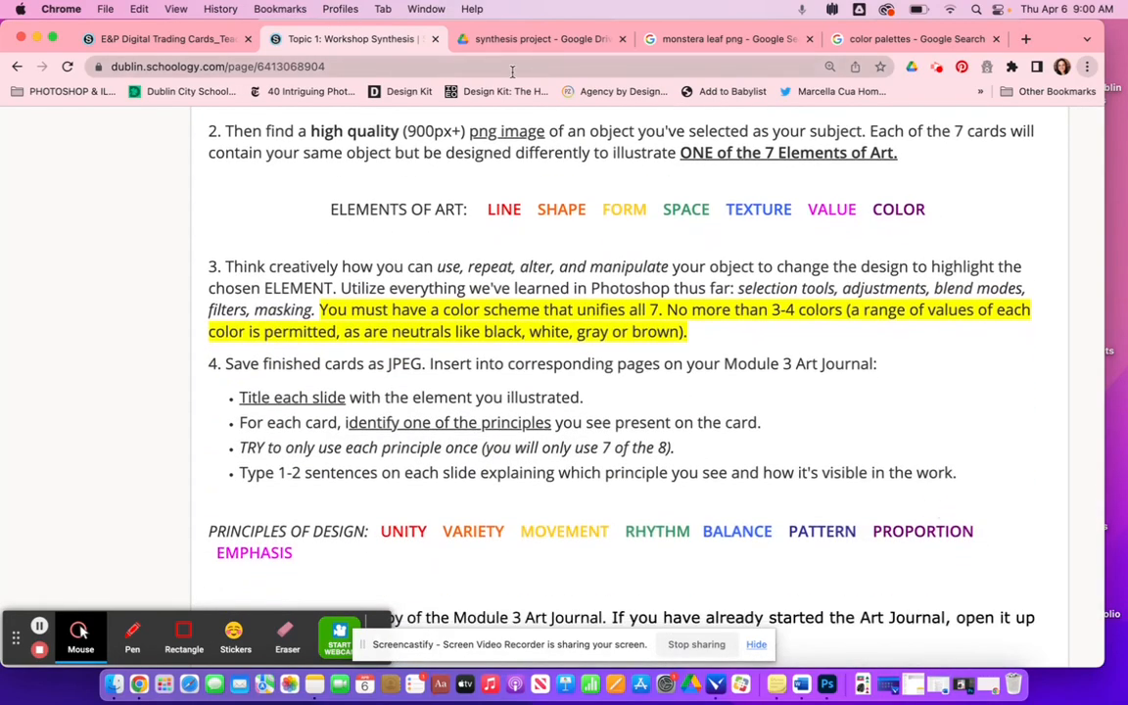
pyautogui.scroll(10, 496, 314)
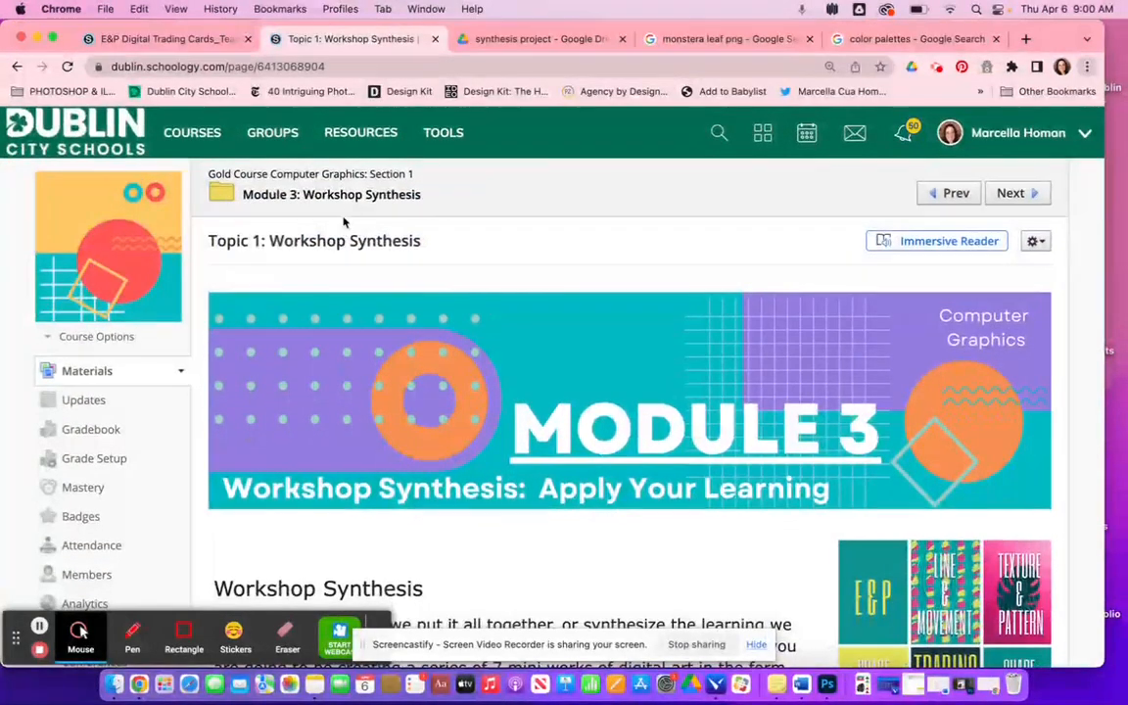
# - Open the Module 3: Workshop Synthesis folder and then the E&P Digital Trading Cards_Teacher Example link
pyautogui.click(333, 195)
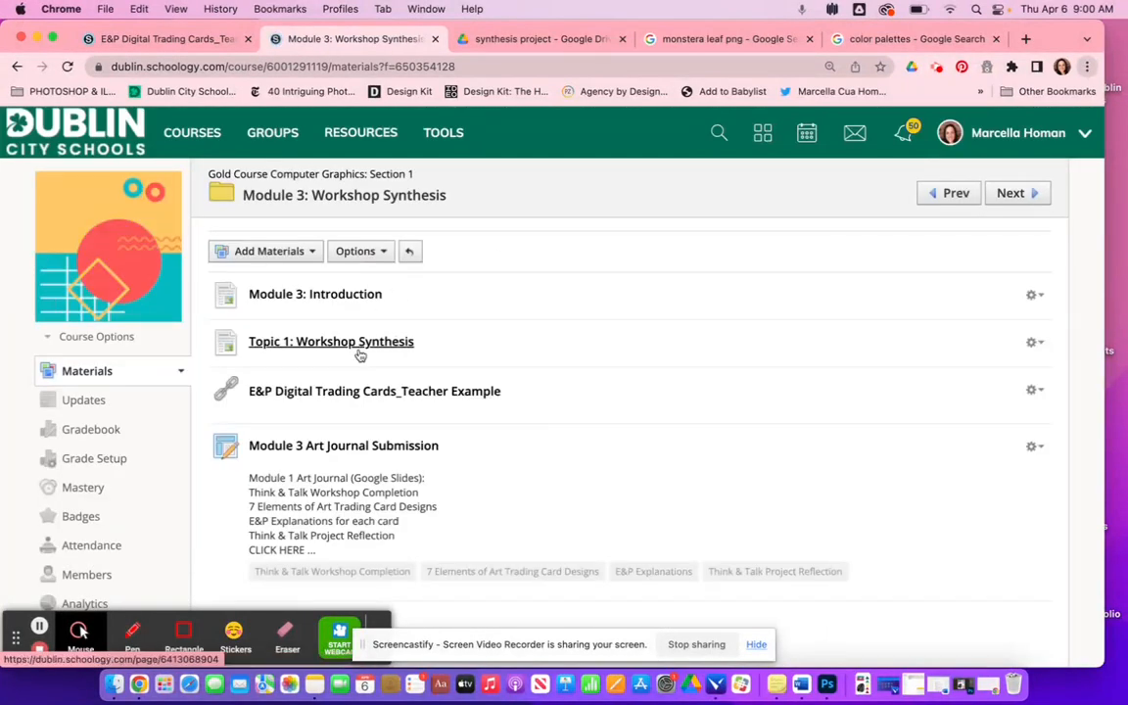
pyautogui.click(372, 392)
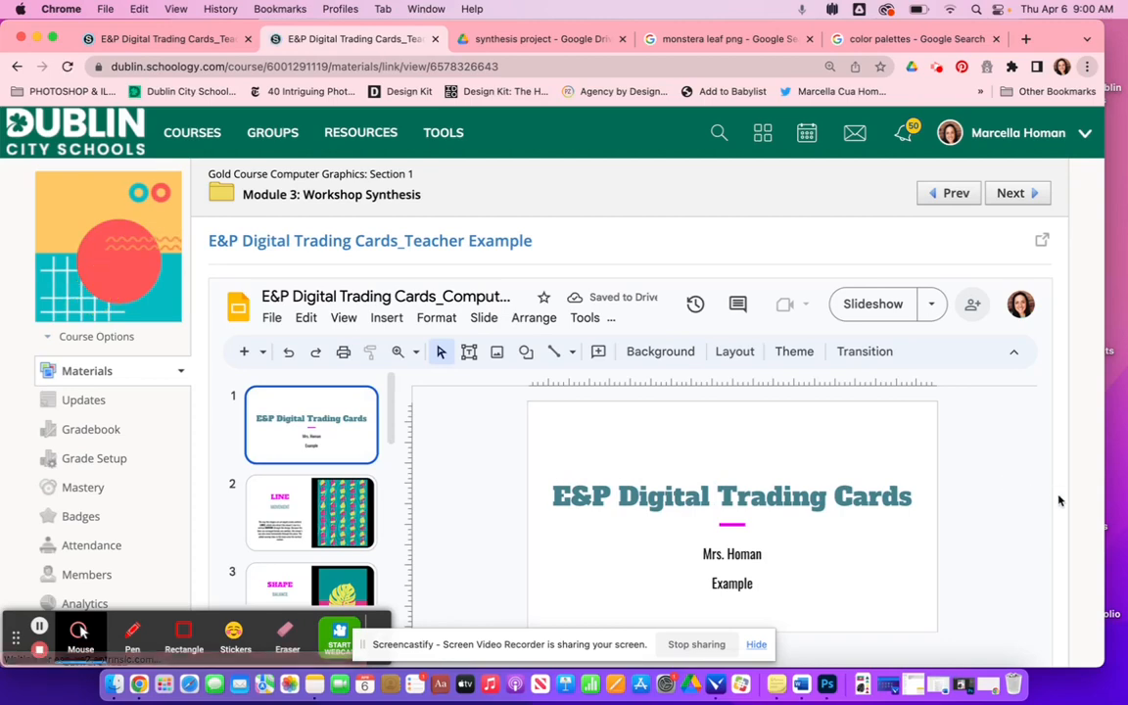
# - Browse the teacher example slides from LINE through FORM and return to the title slide
pyautogui.scroll(-5, 1058, 500)
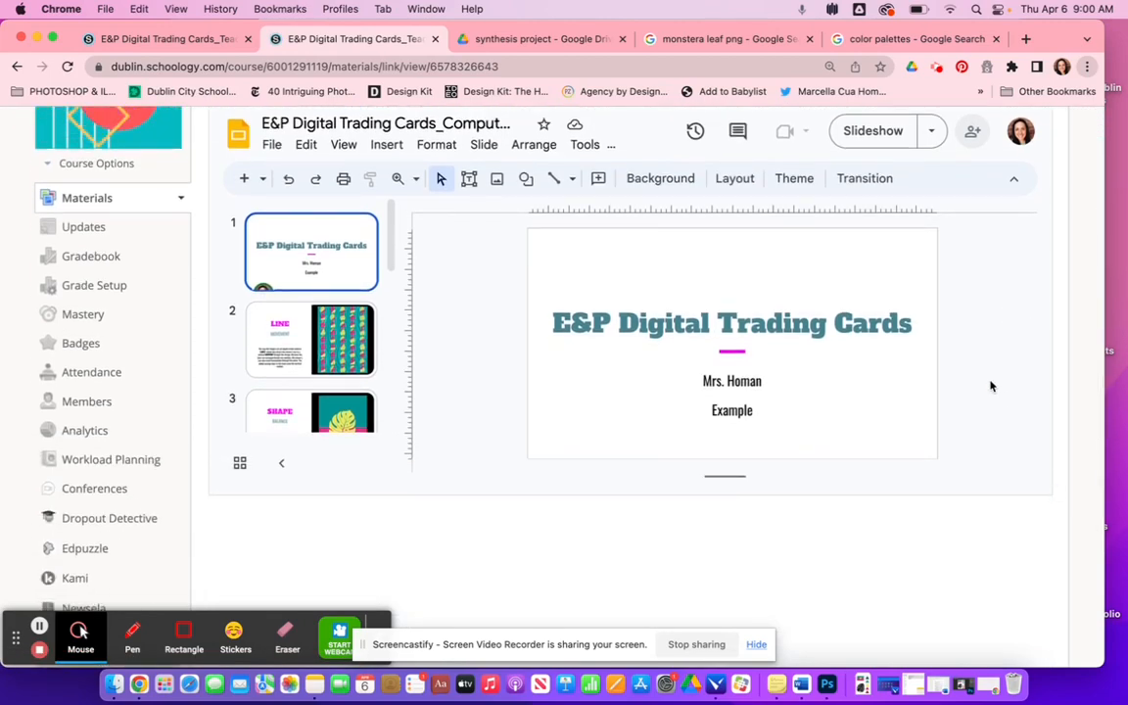
pyautogui.click(344, 341)
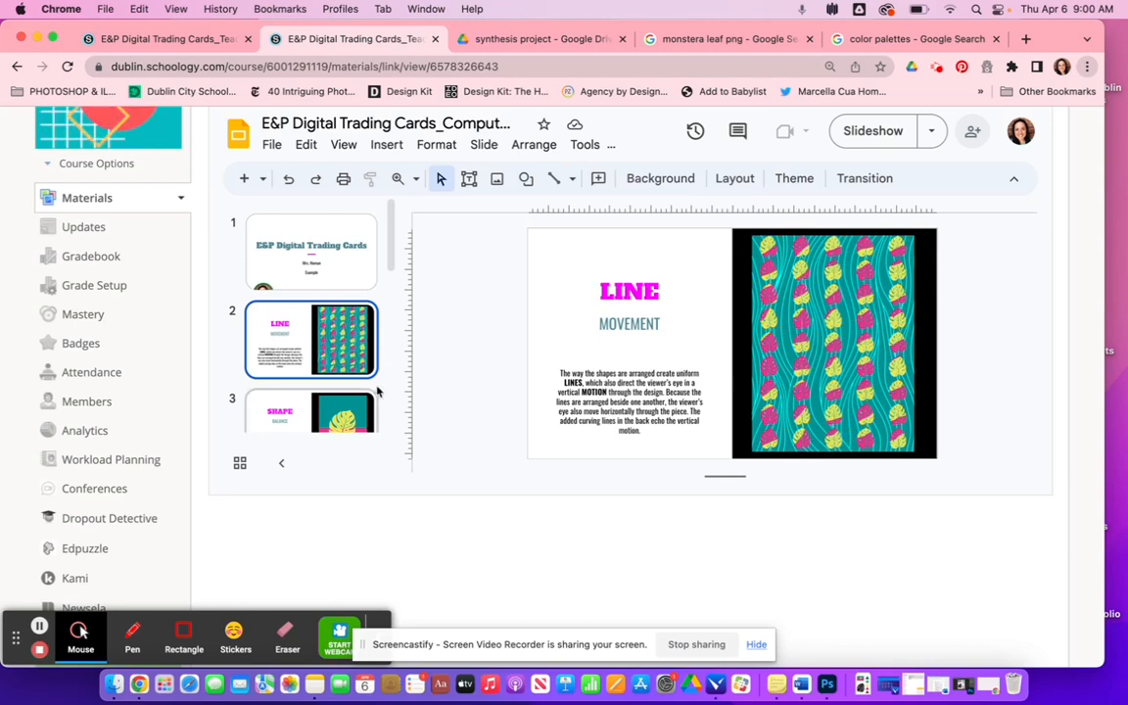
pyautogui.scroll(-2, 338, 372)
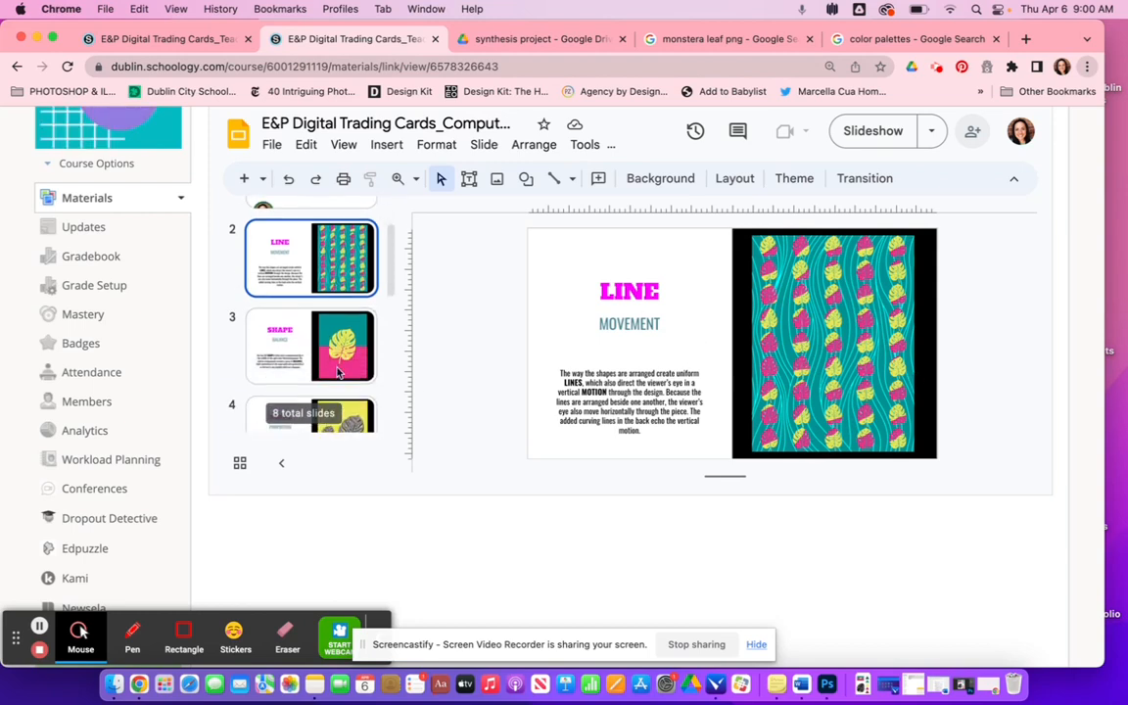
pyautogui.click(337, 372)
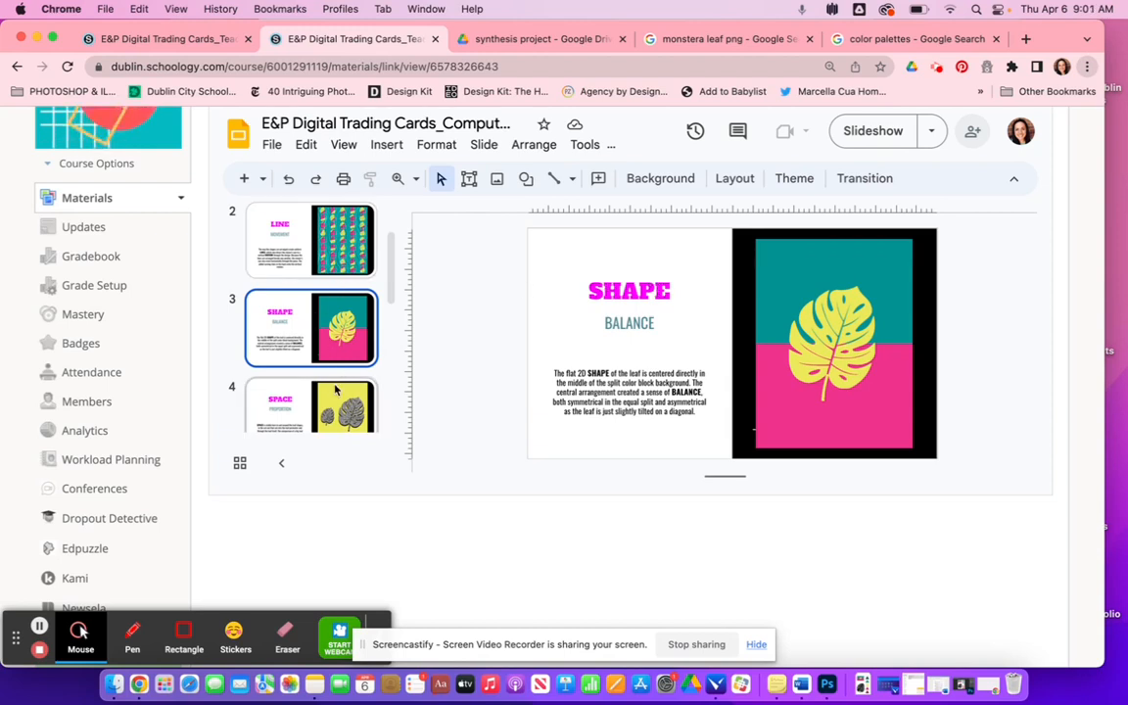
pyautogui.press('Up')
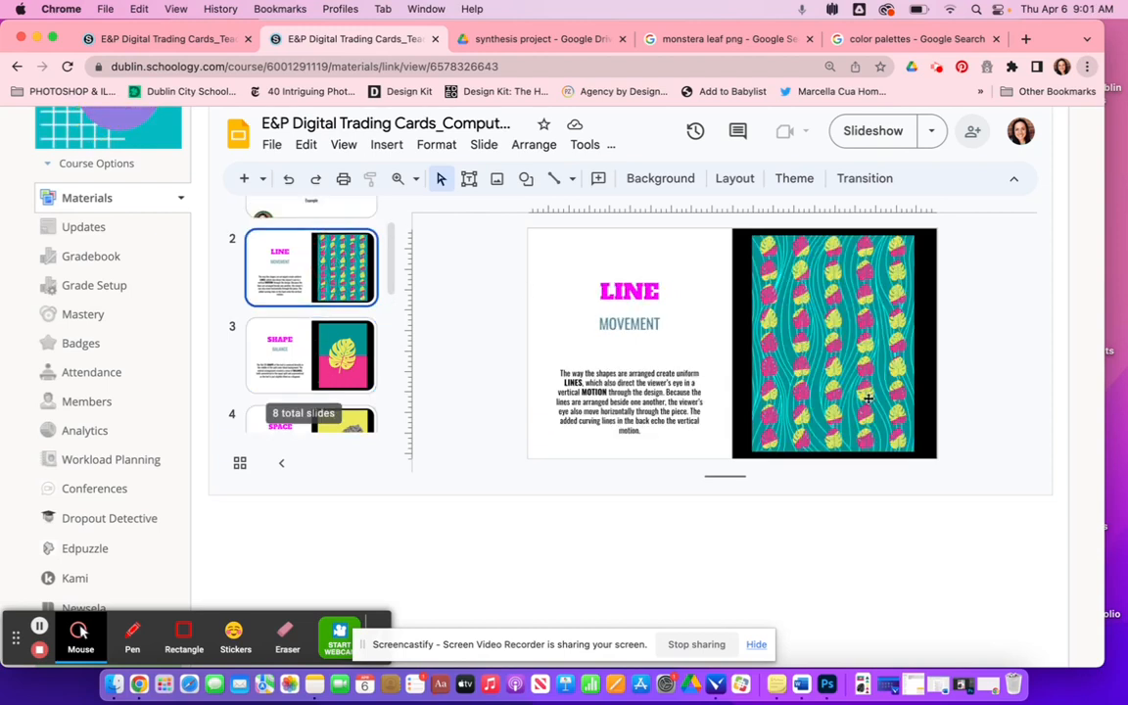
pyautogui.press('Down')
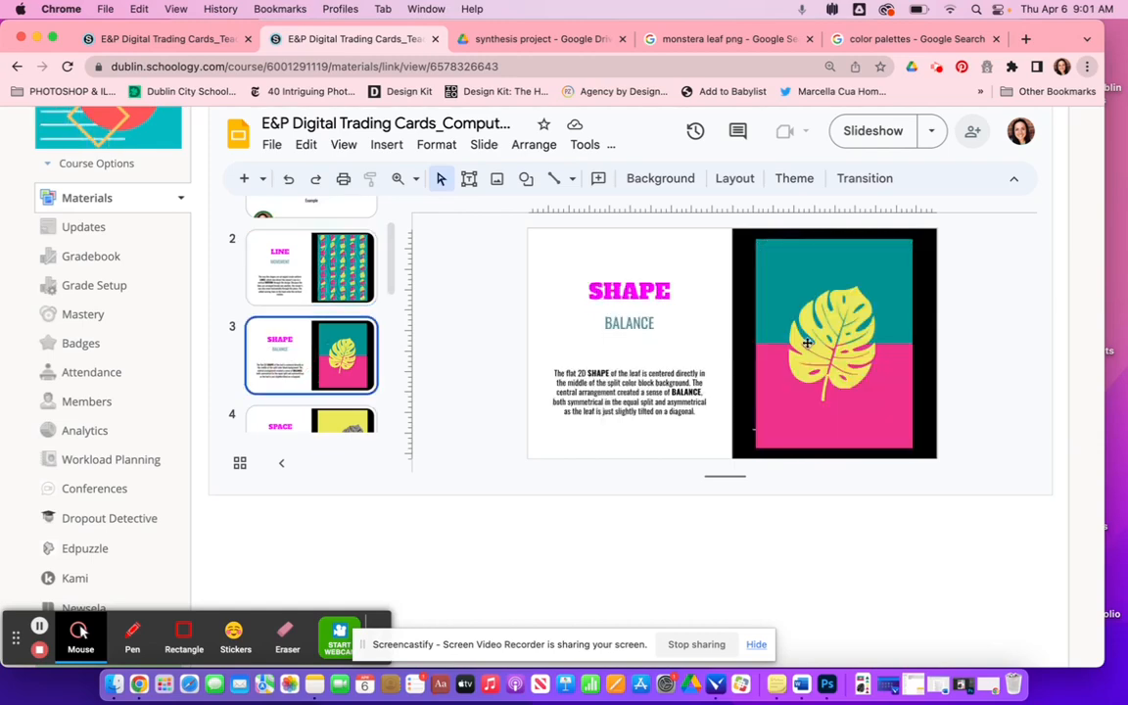
pyautogui.press('Down')
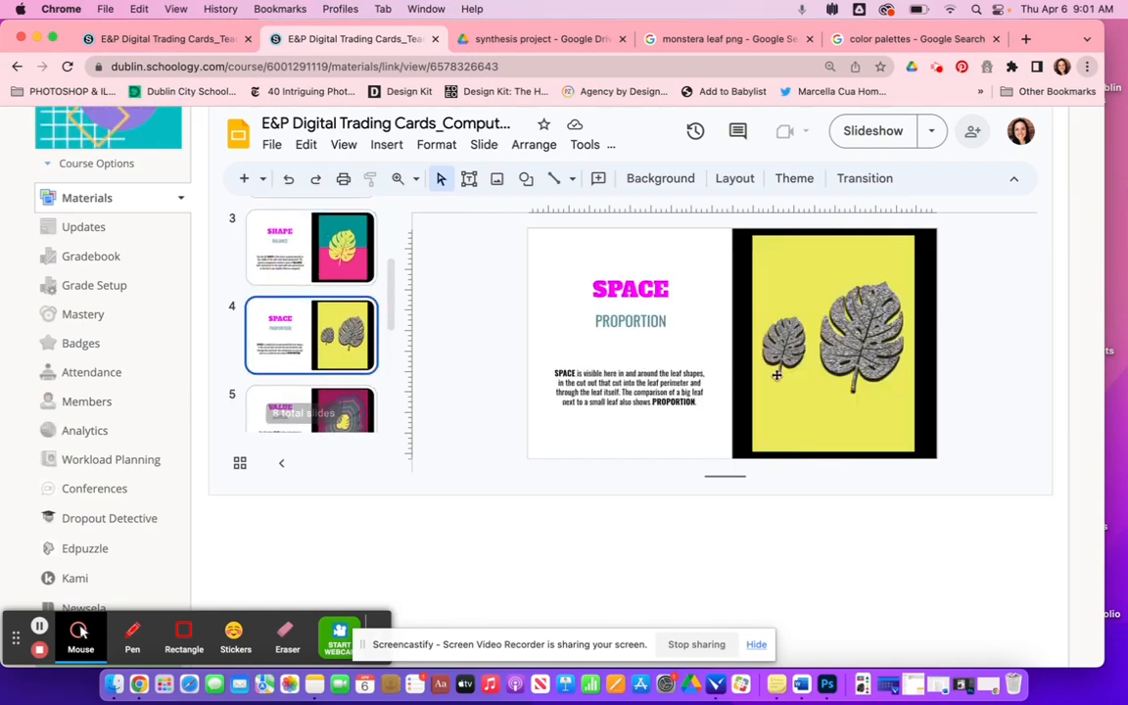
pyautogui.press('Down')
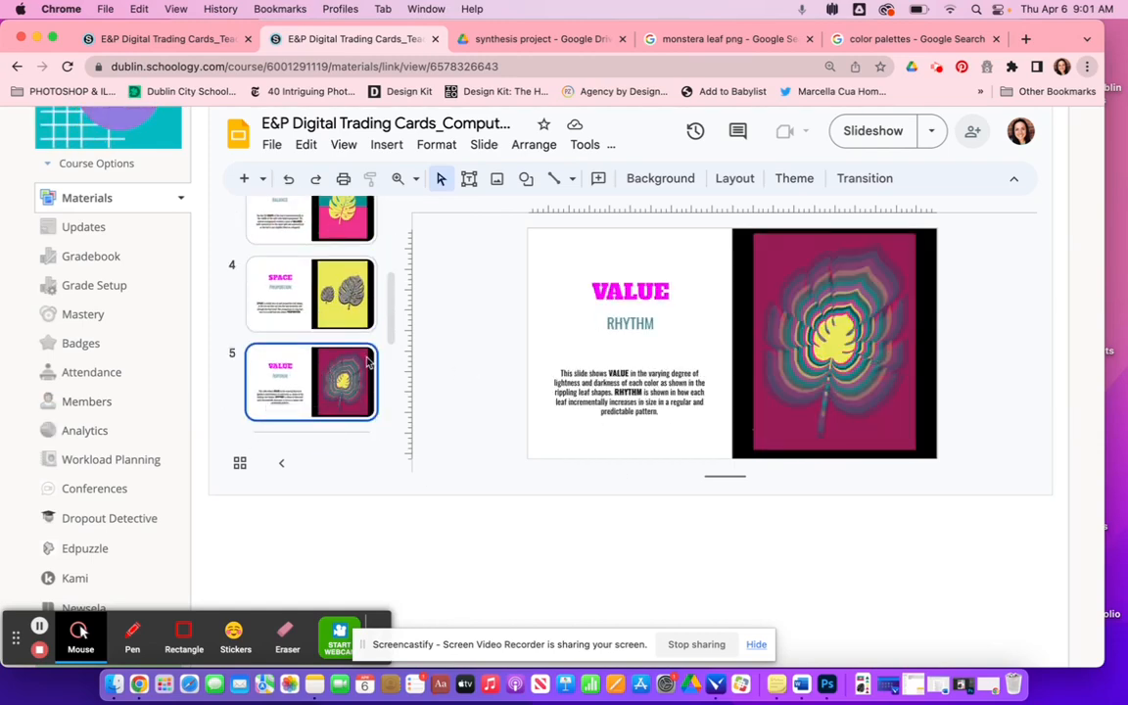
pyautogui.press('Down')
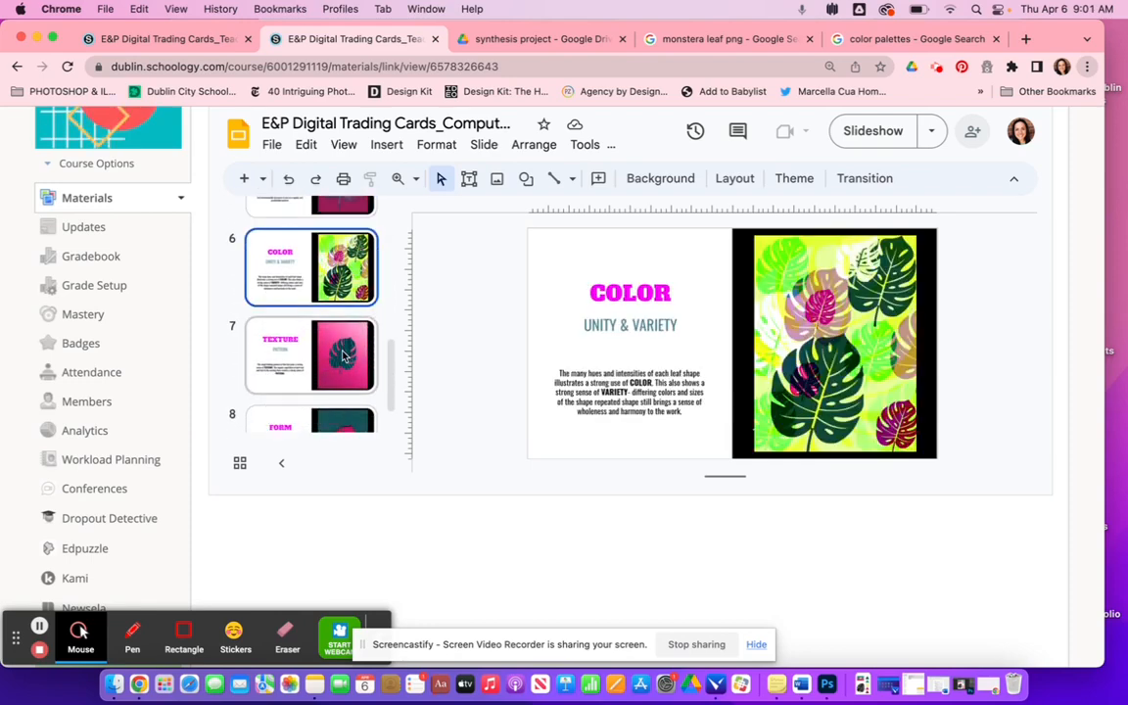
pyautogui.press('Down')
pyautogui.press('Down')
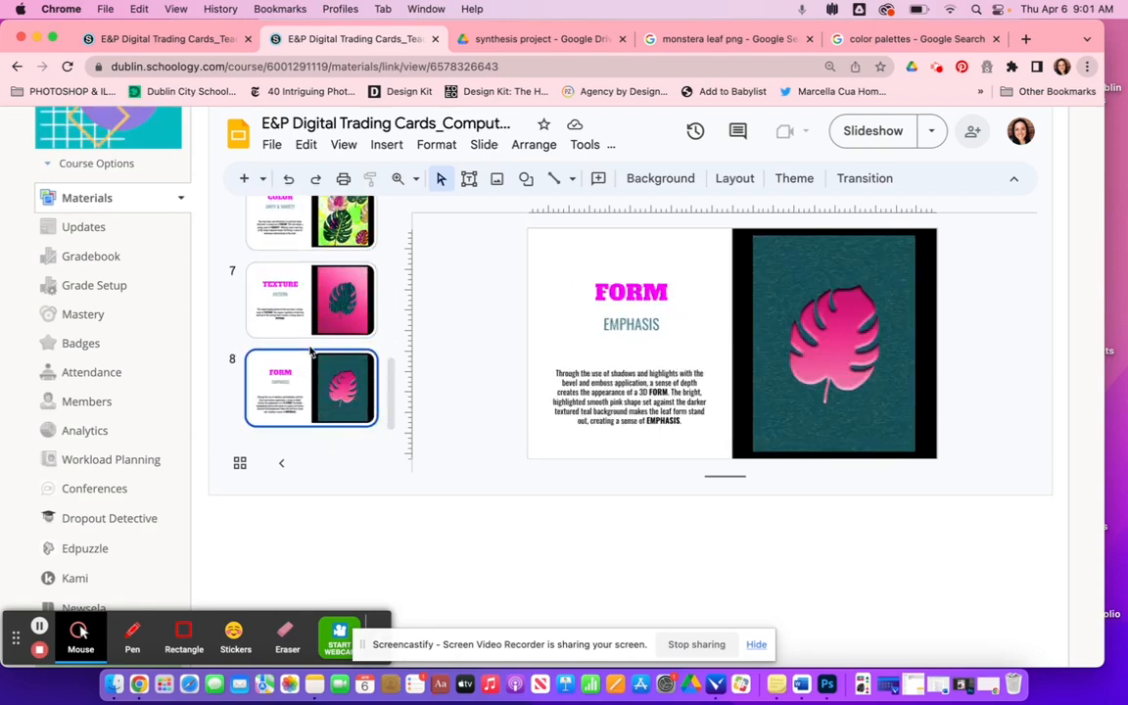
pyautogui.scroll(-3, 310, 351)
pyautogui.scroll(5, 310, 351)
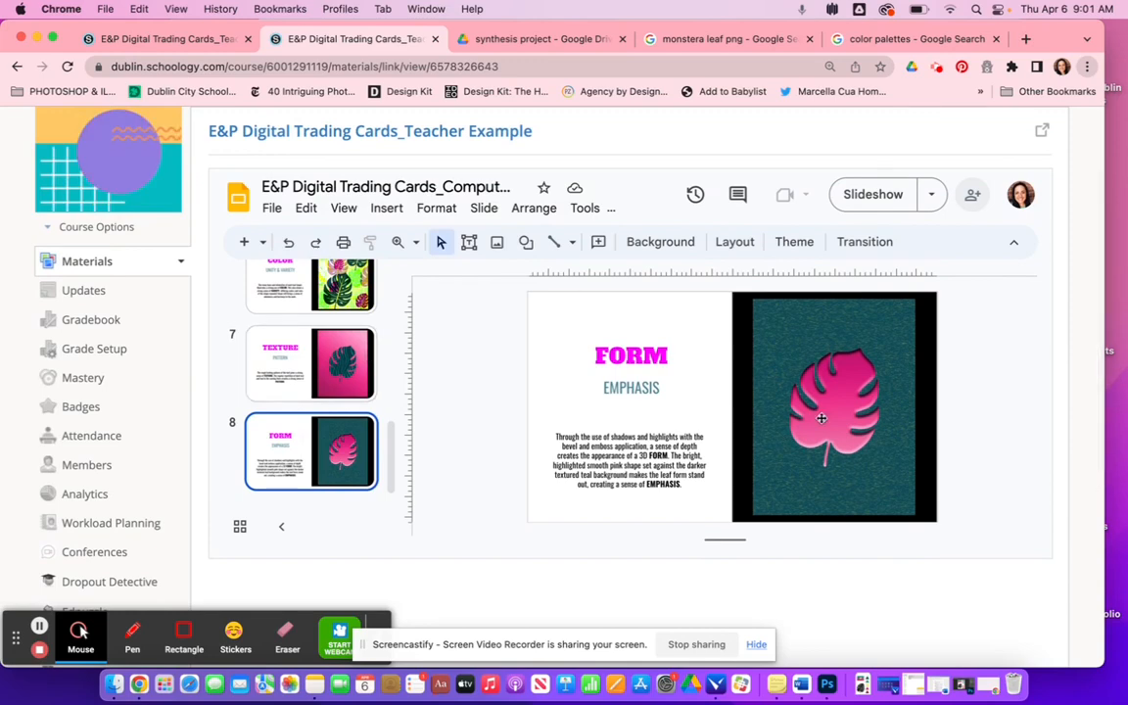
pyautogui.scroll(3, 335, 380)
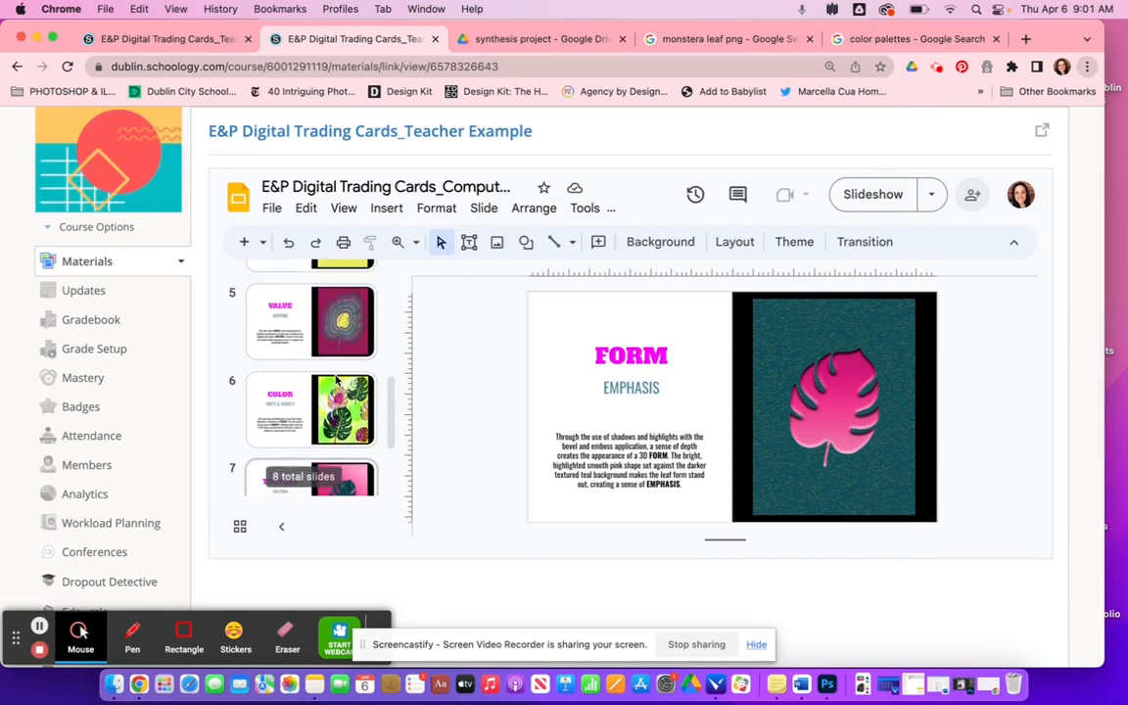
pyautogui.scroll(5, 336, 379)
pyautogui.click(336, 392)
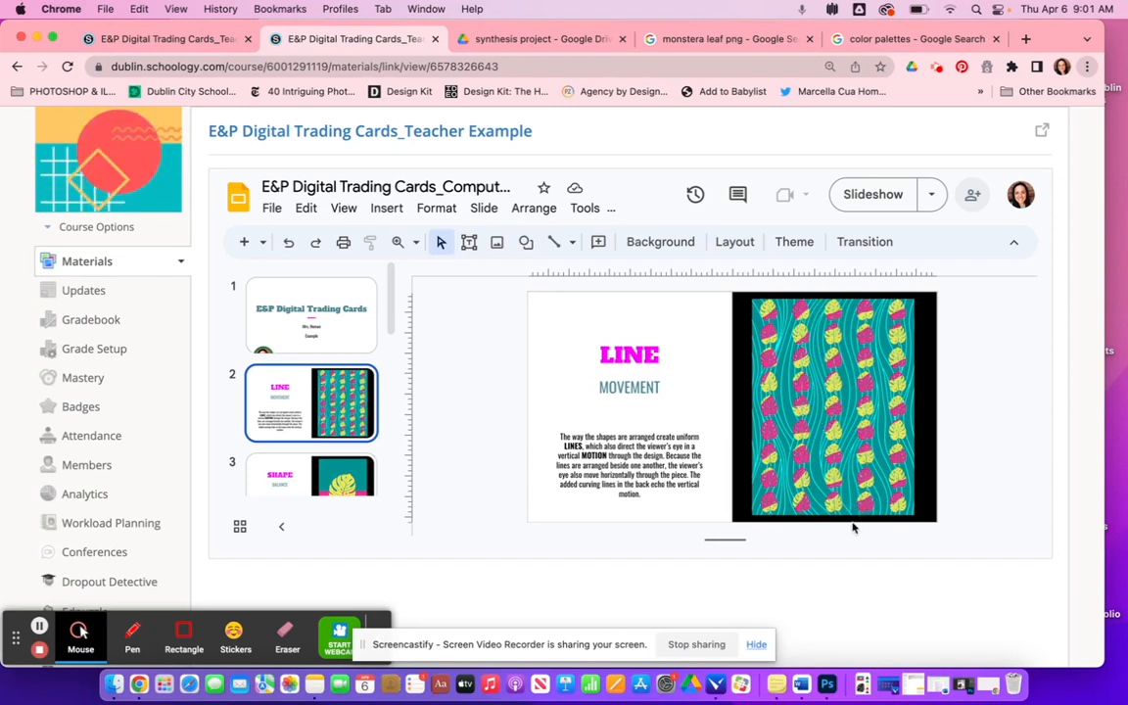
pyautogui.scroll(-2, 335, 401)
pyautogui.click(335, 401)
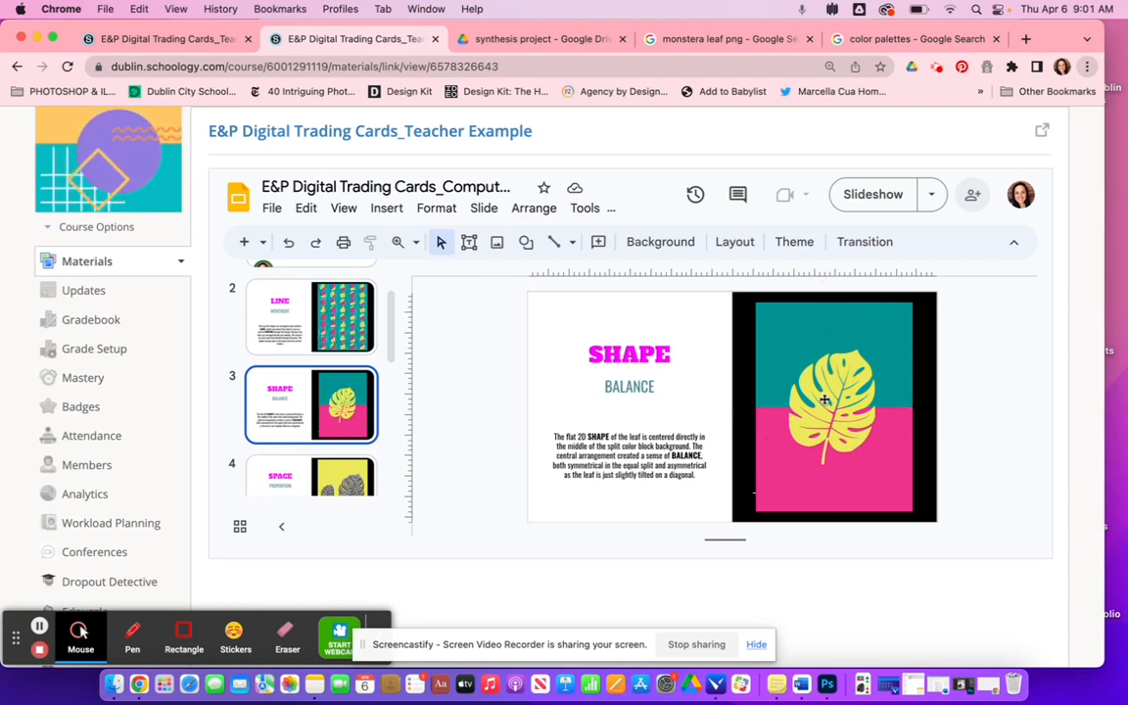
pyautogui.click(341, 476)
pyautogui.scroll(5, 323, 372)
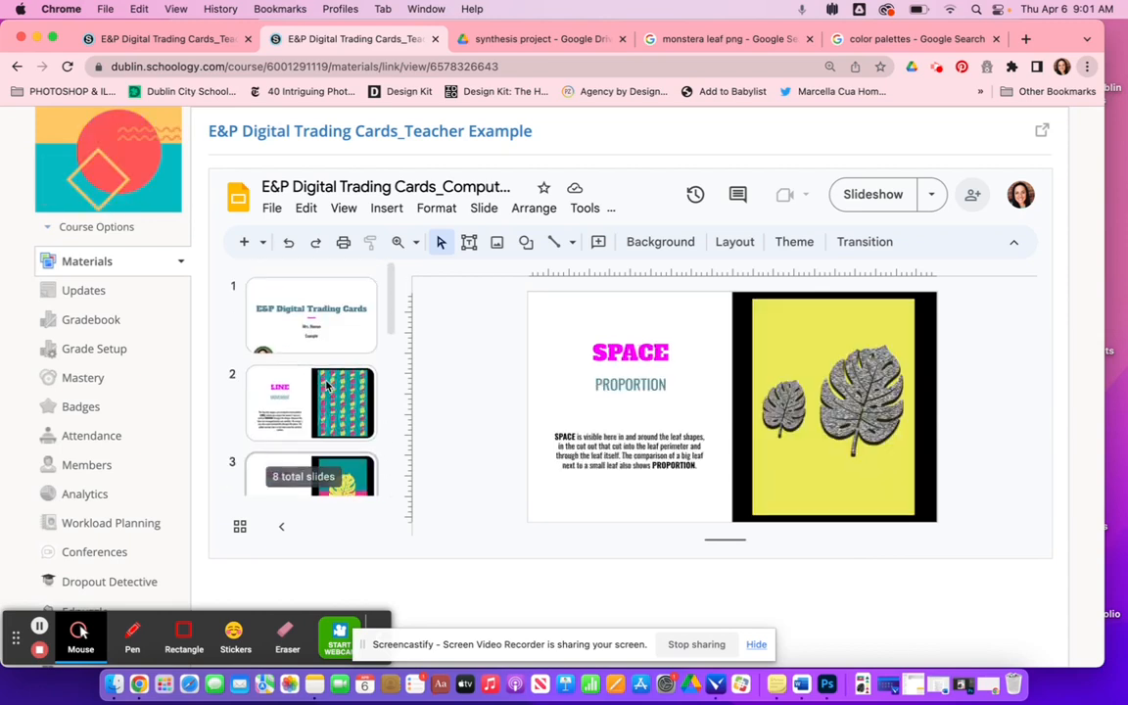
pyautogui.click(328, 310)
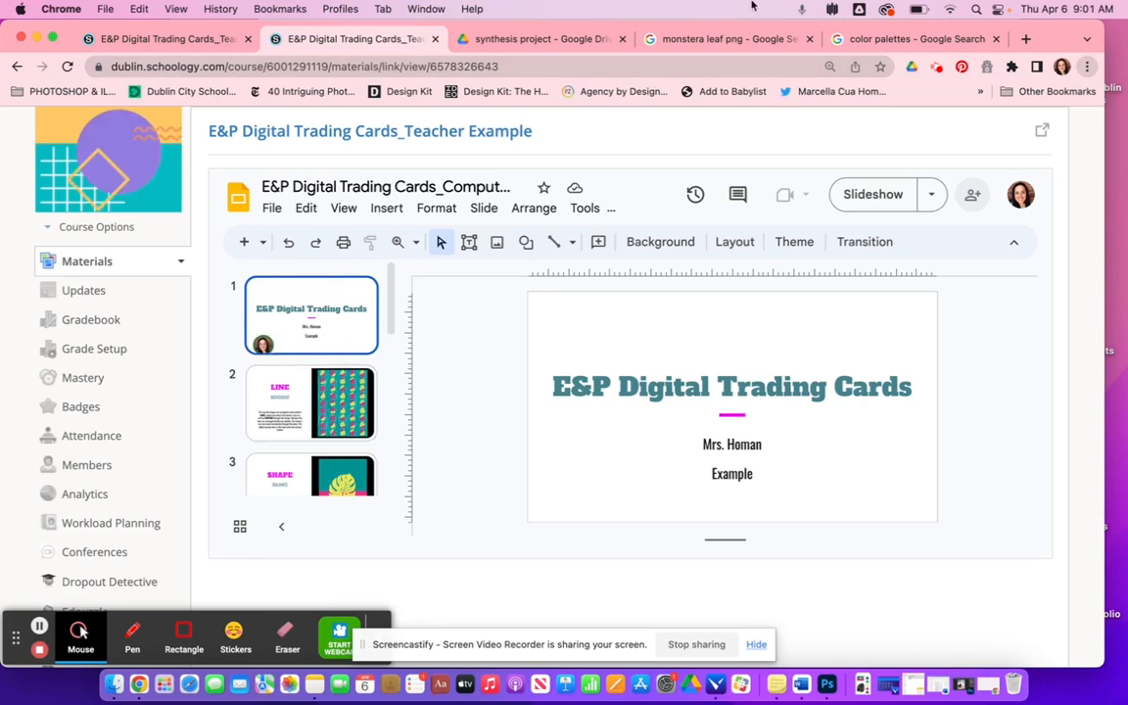
# - Switch to the monstera leaf png image search and browse the results for a suitable subject image
pyautogui.click(714, 44)
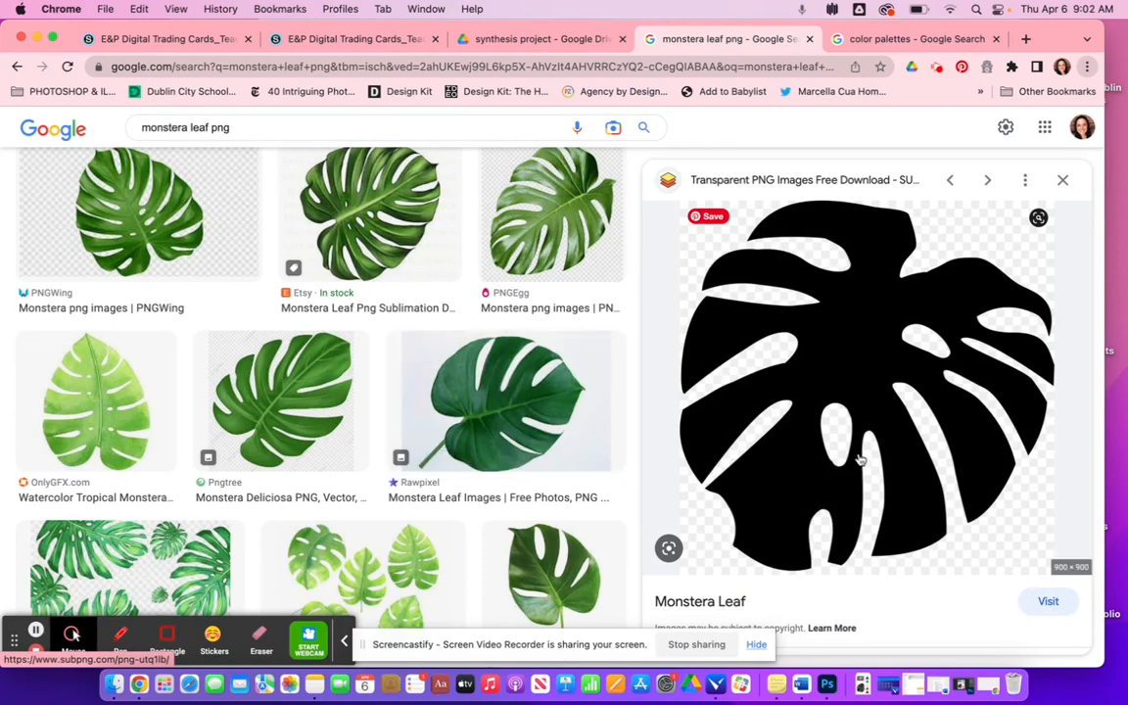
pyautogui.scroll(3, 437, 363)
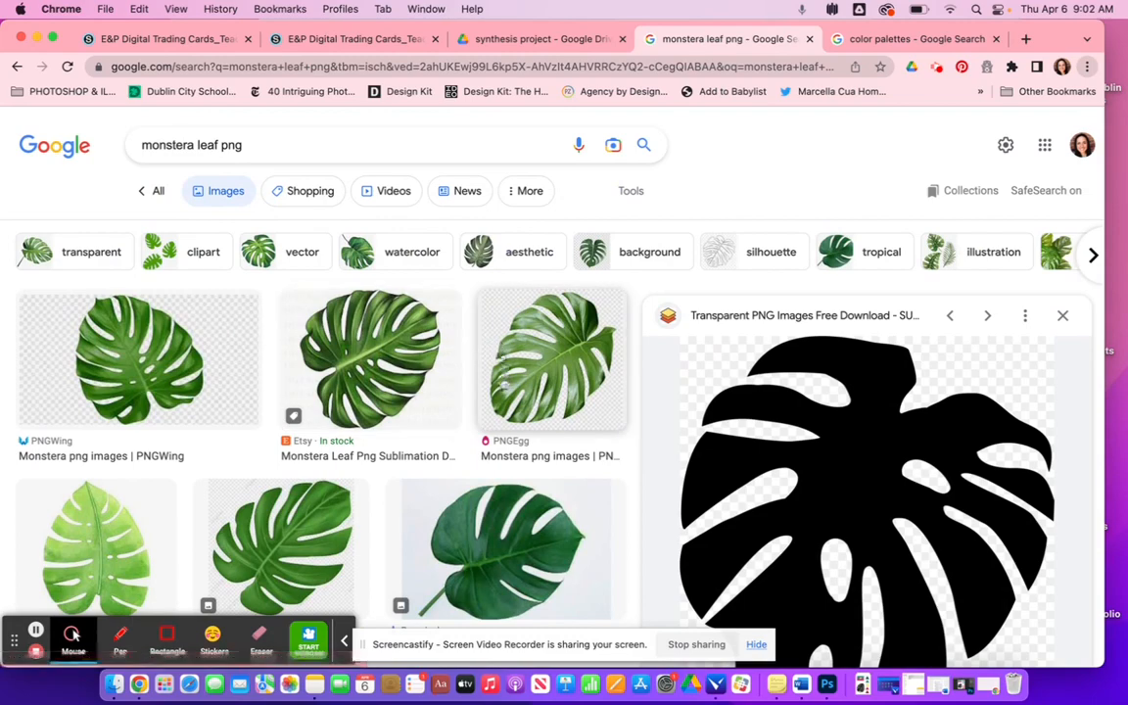
pyautogui.scroll(-3, 469, 342)
pyautogui.scroll(-10, 501, 381)
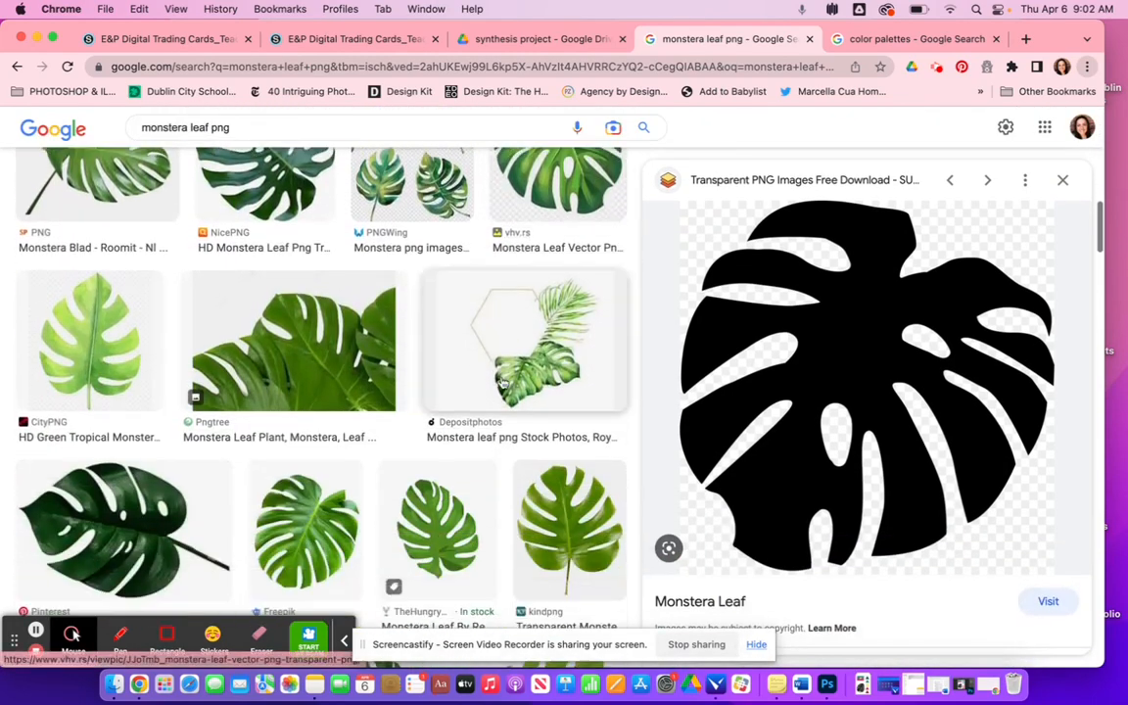
pyautogui.scroll(-10, 502, 383)
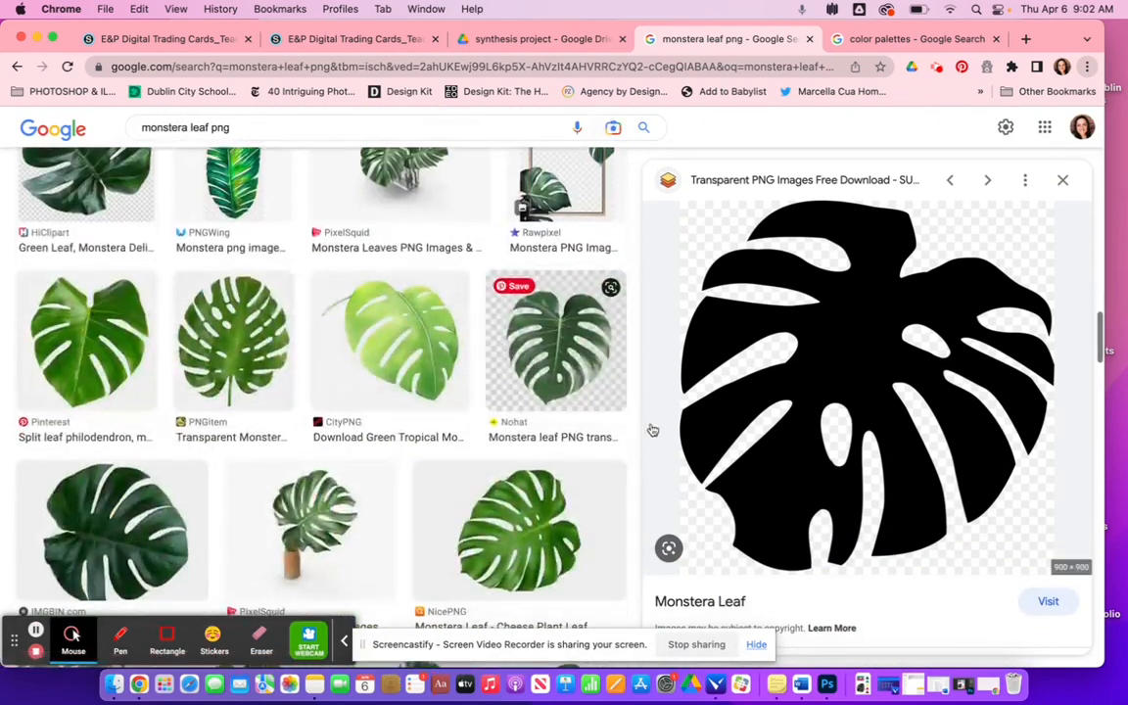
pyautogui.scroll(-10, 581, 514)
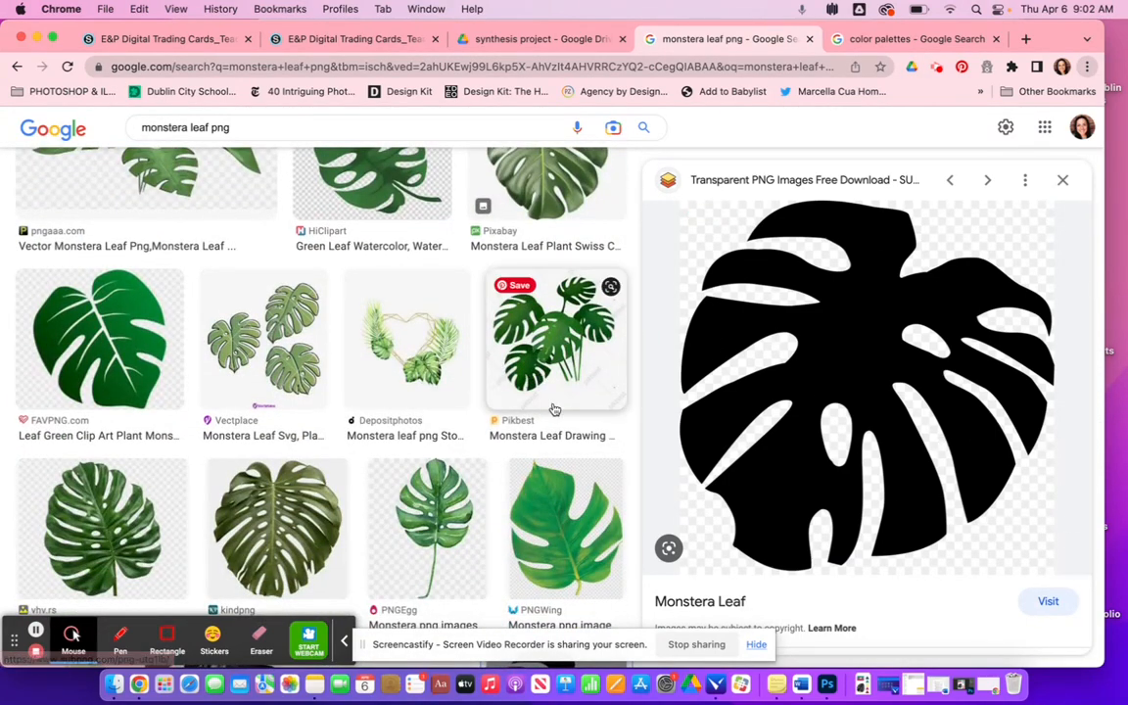
pyautogui.scroll(-5, 541, 440)
pyautogui.scroll(-5, 541, 441)
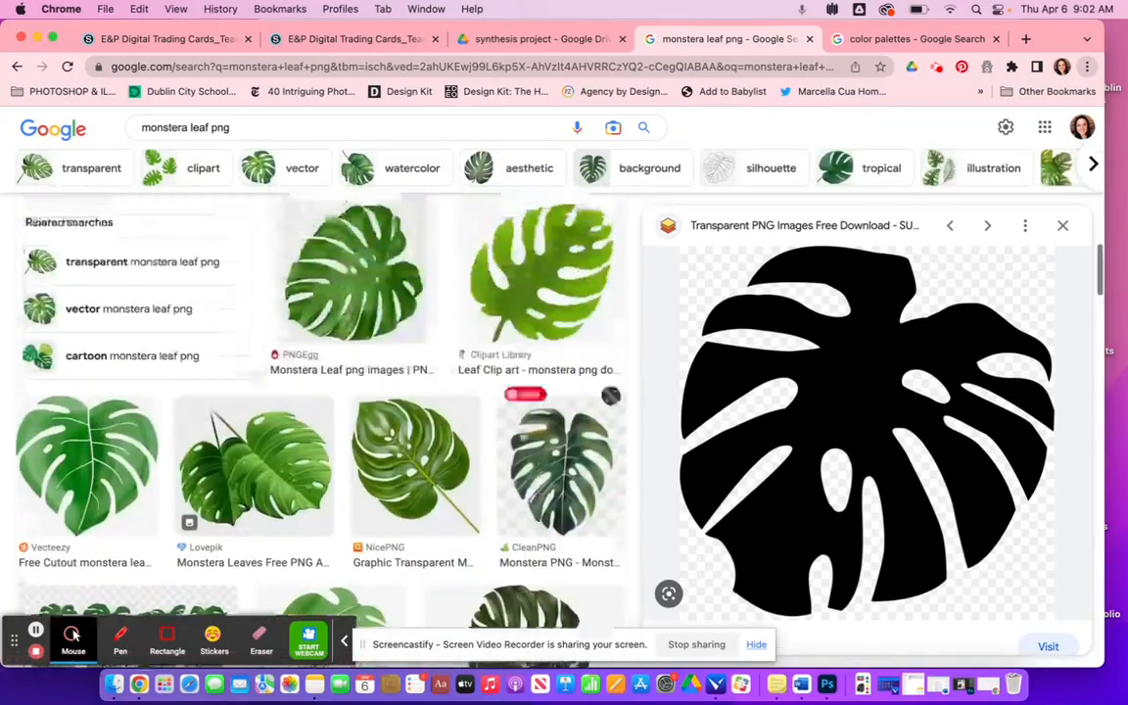
# - Scroll through the monstera leaf png results, comparing the leaf images
pyautogui.scroll(10, 375, 389)
pyautogui.scroll(-5, 375, 388)
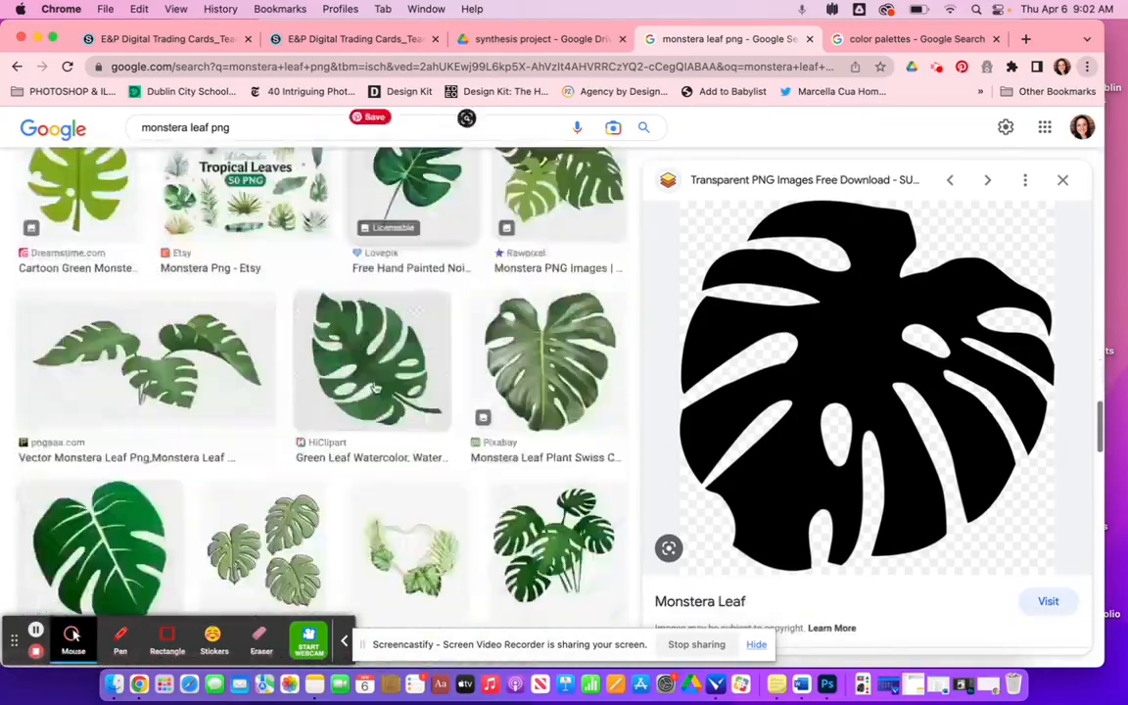
pyautogui.scroll(8, 376, 389)
pyautogui.scroll(-4, 375, 388)
pyautogui.scroll(-8, 376, 388)
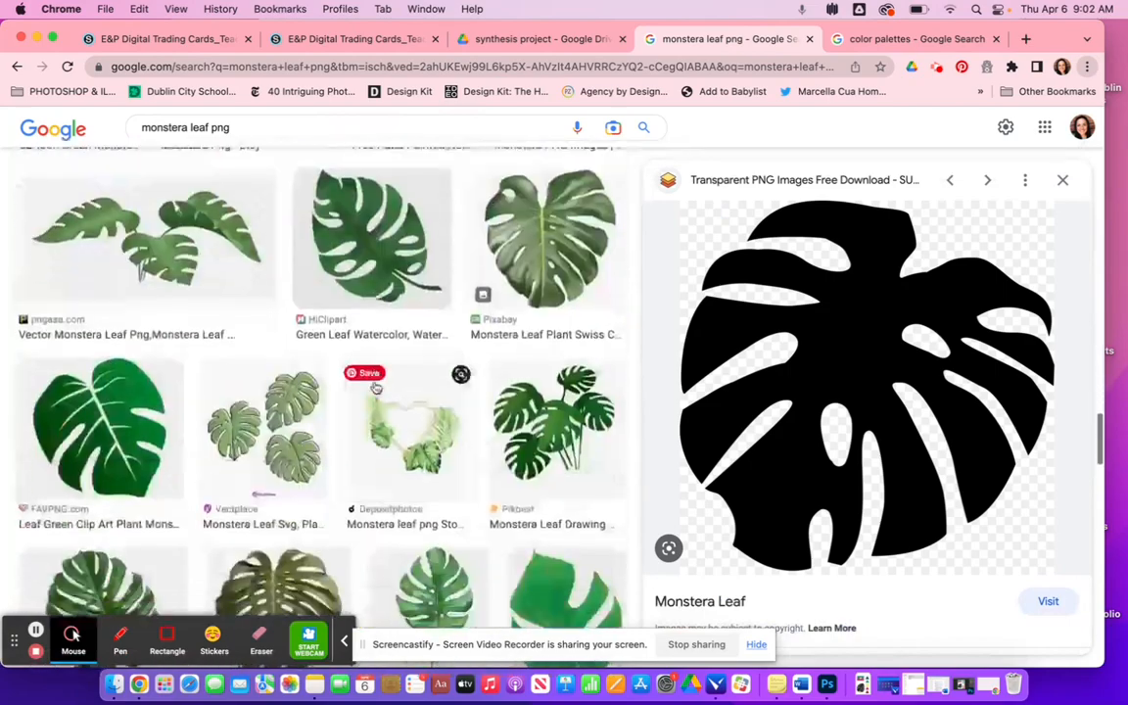
pyautogui.scroll(3, 376, 389)
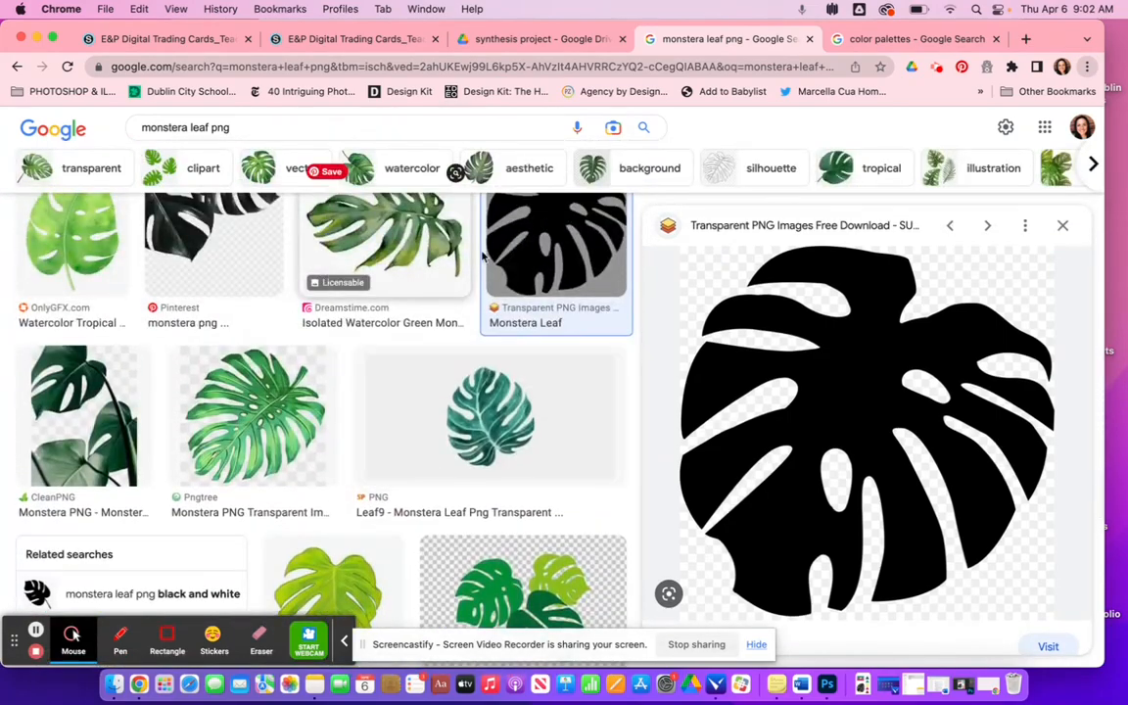
pyautogui.click(502, 238)
pyautogui.scroll(1, 658, 320)
pyautogui.scroll(1, 658, 320)
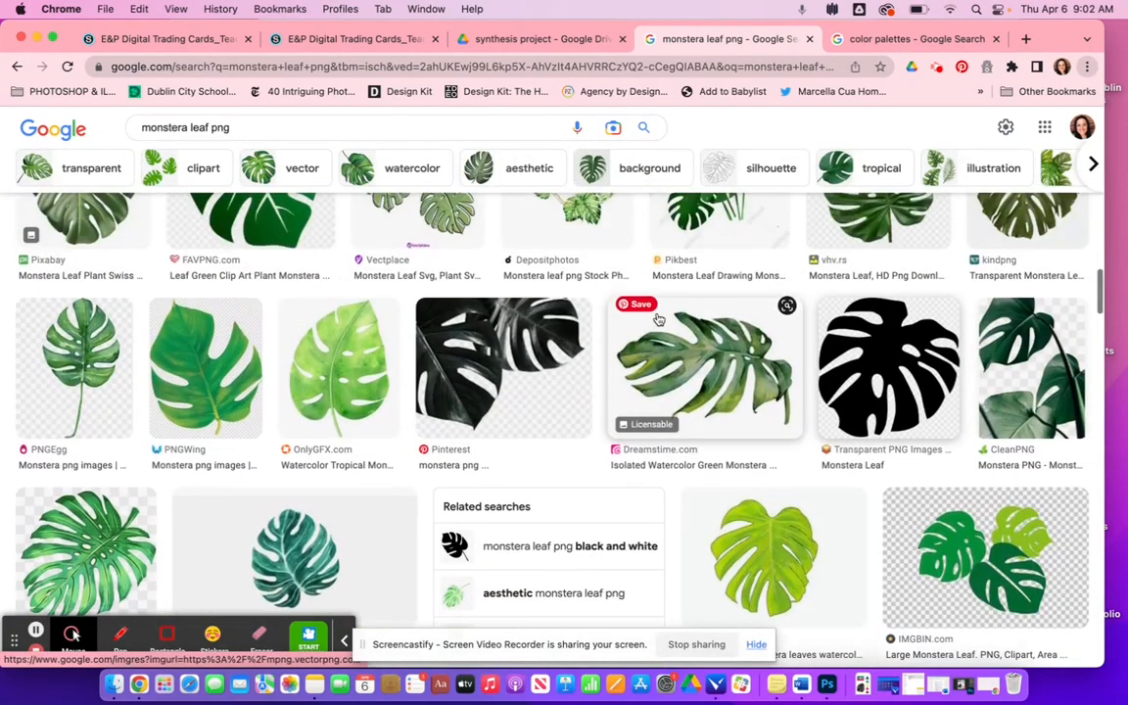
# - Select the black monstera leaf silhouette and open its full-size image in a new tab to view it
pyautogui.click(902, 354)
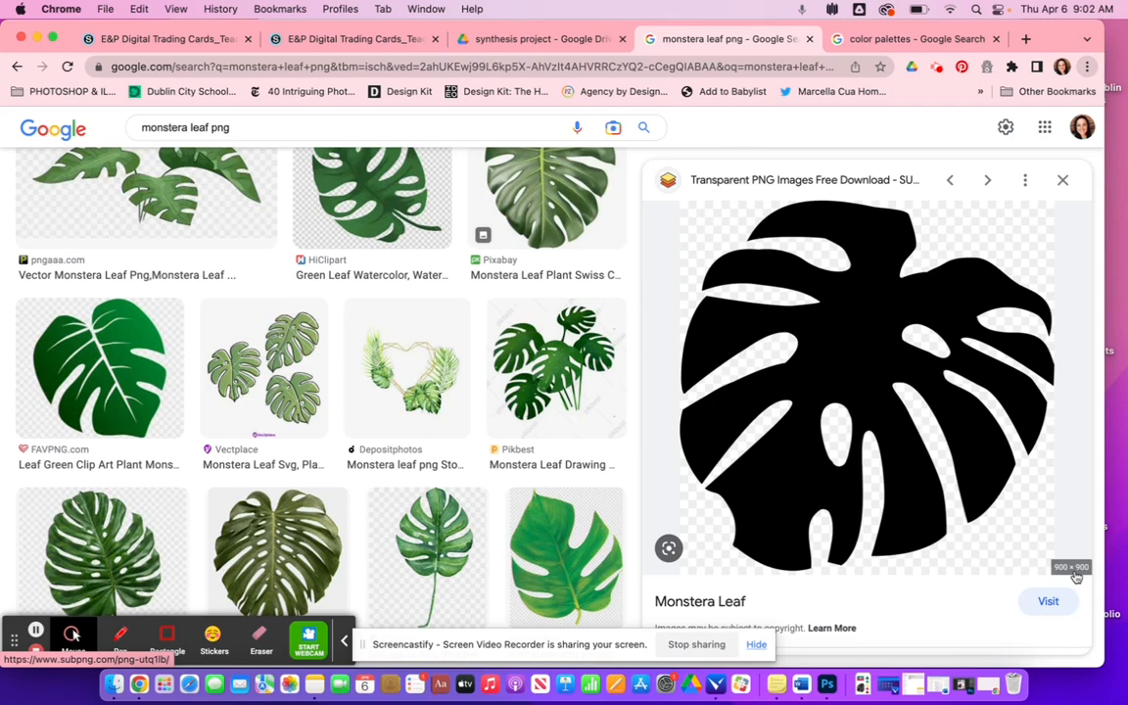
pyautogui.rightClick(843, 341)
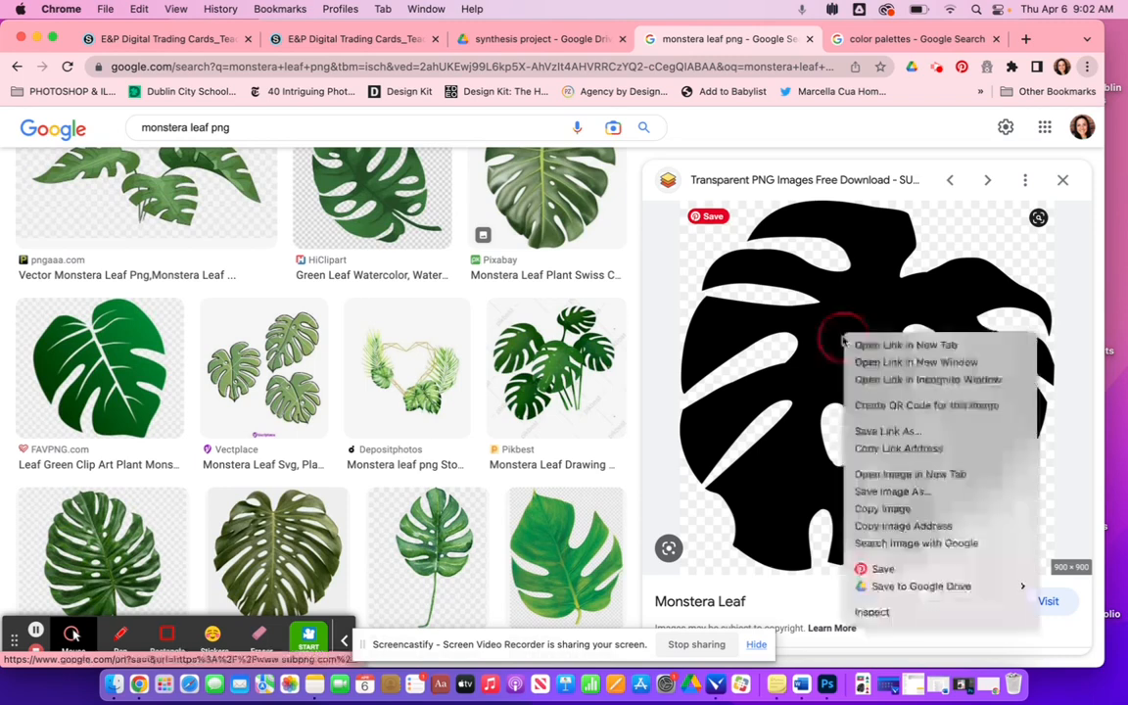
pyautogui.click(906, 475)
pyautogui.click(759, 39)
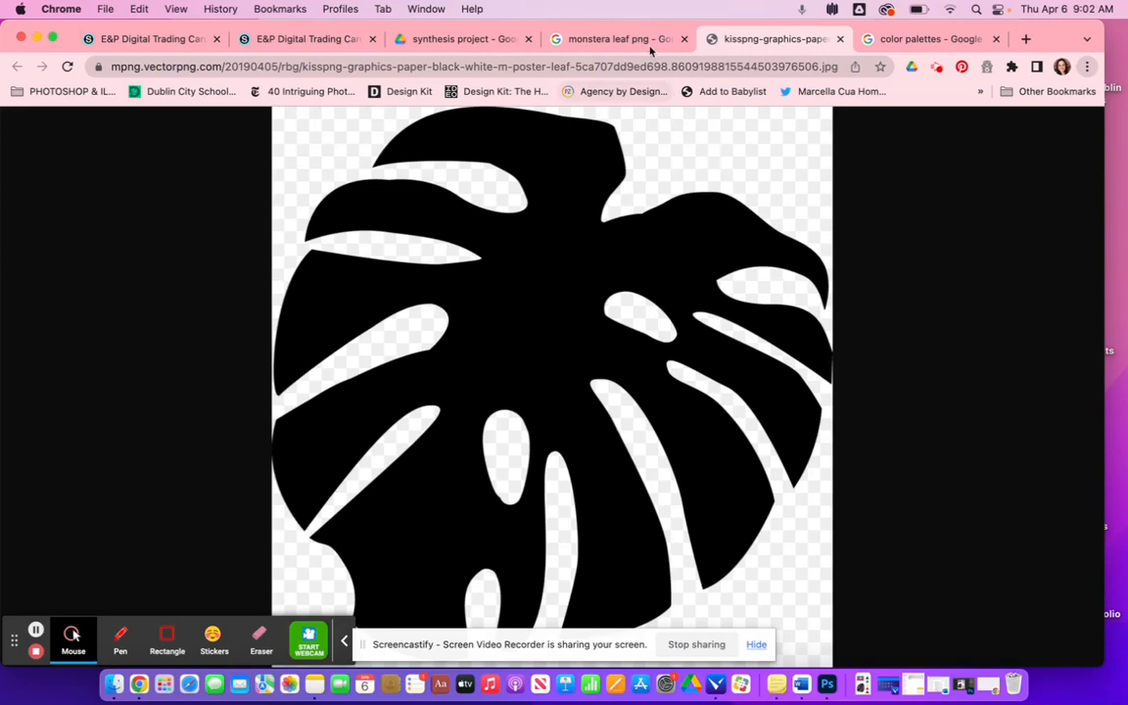
# - Switch to the color palettes image search, filter it to blue palettes and browse the results
pyautogui.click(609, 39)
pyautogui.click(925, 41)
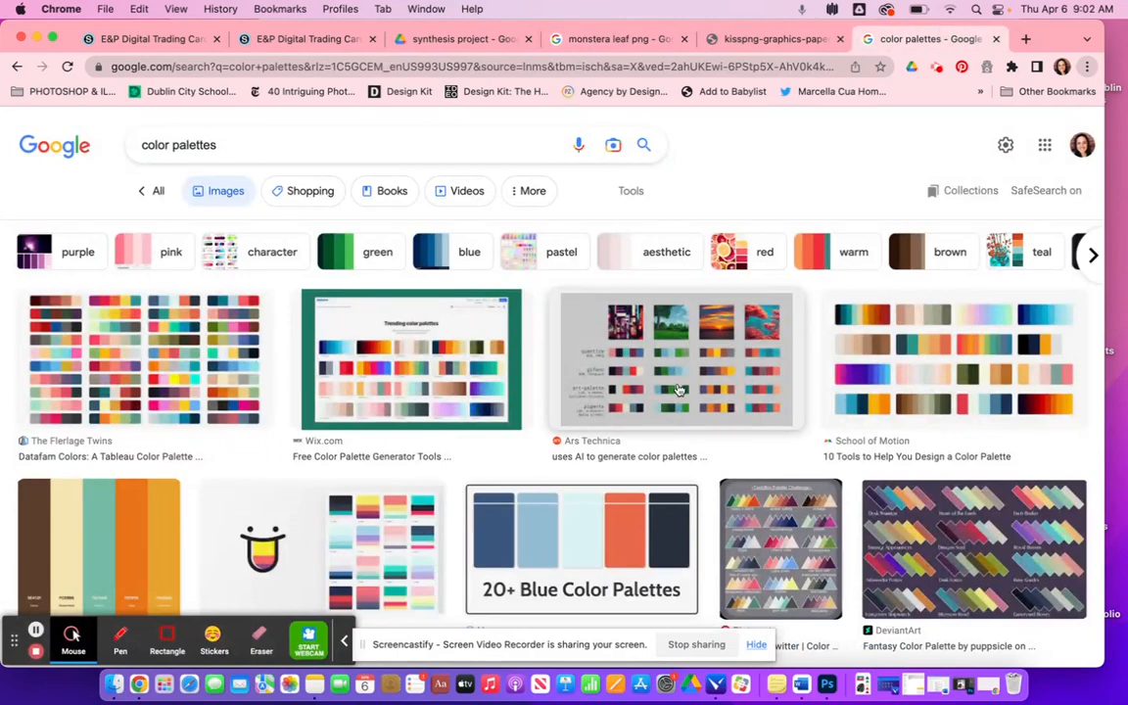
pyautogui.scroll(-3, 678, 389)
pyautogui.scroll(3, 679, 390)
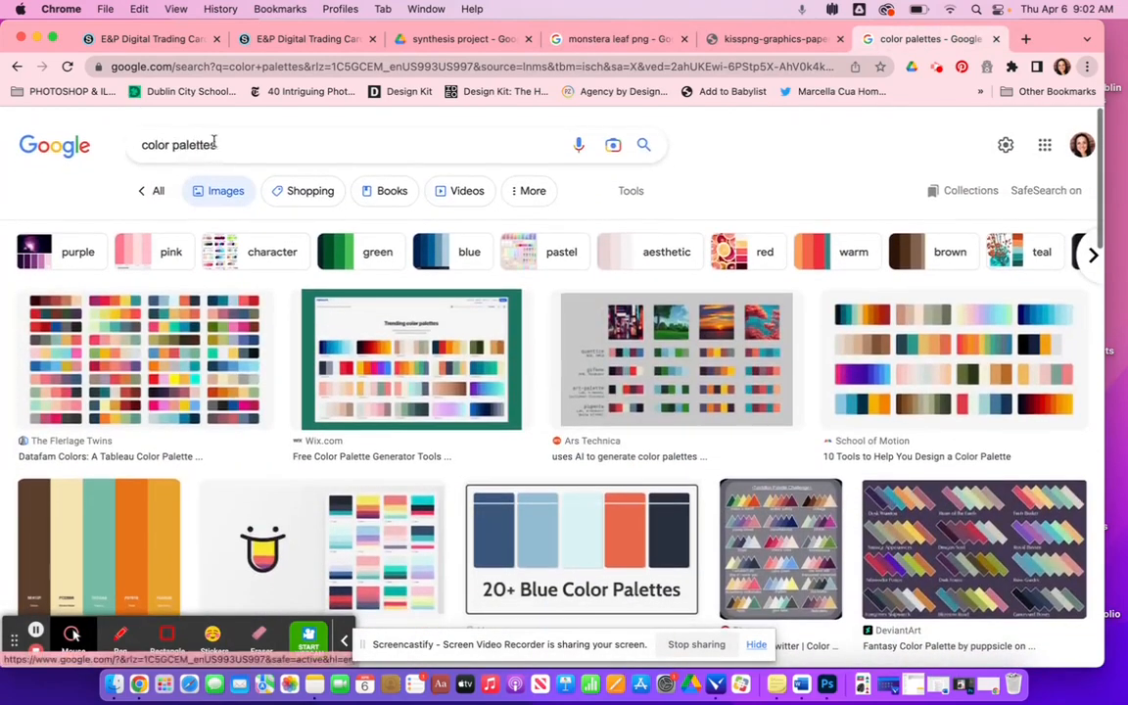
pyautogui.click(462, 254)
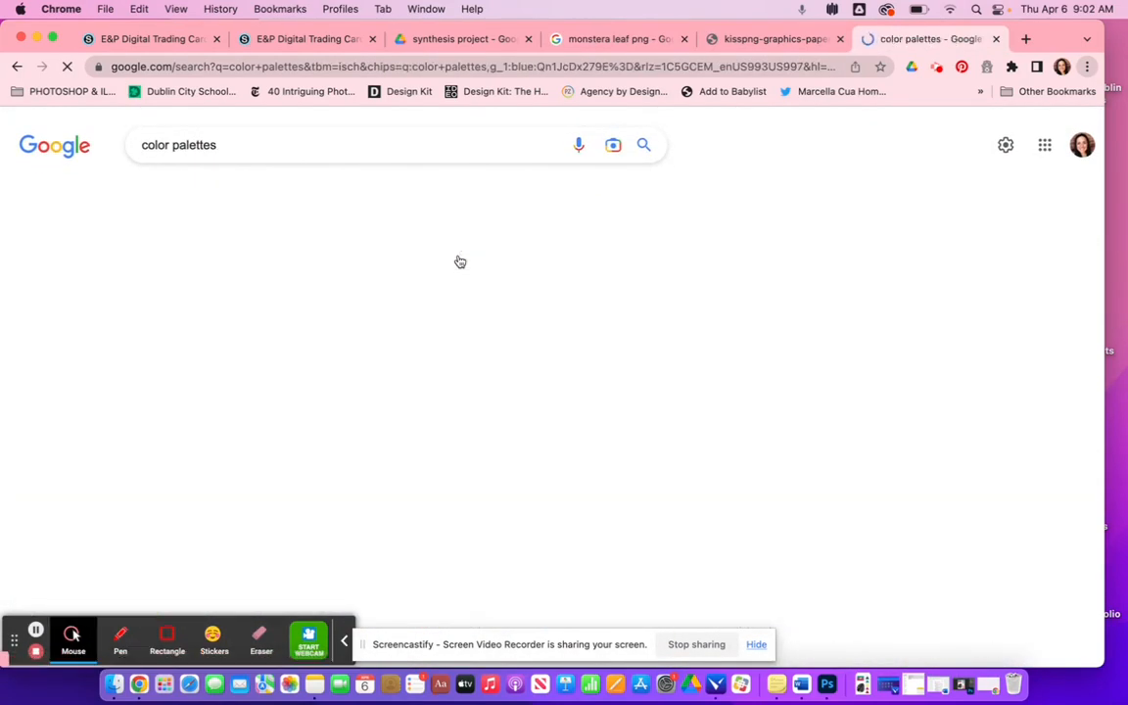
pyautogui.scroll(-2, 906, 504)
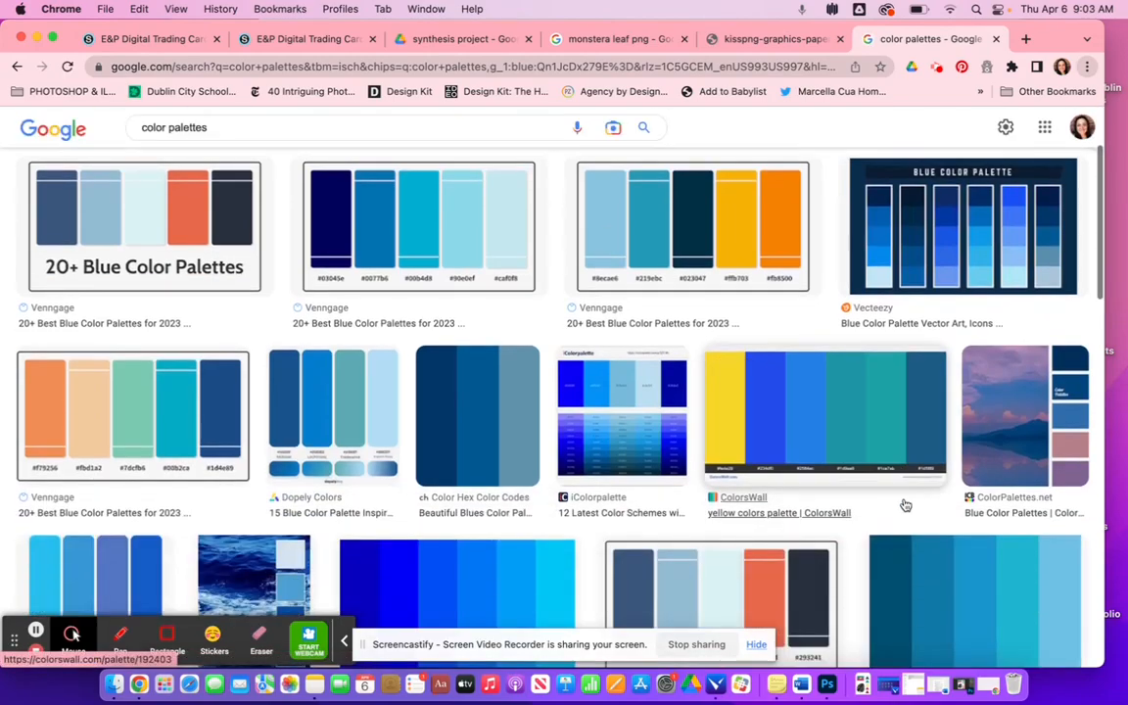
pyautogui.scroll(-5, 906, 504)
pyautogui.scroll(-10, 905, 504)
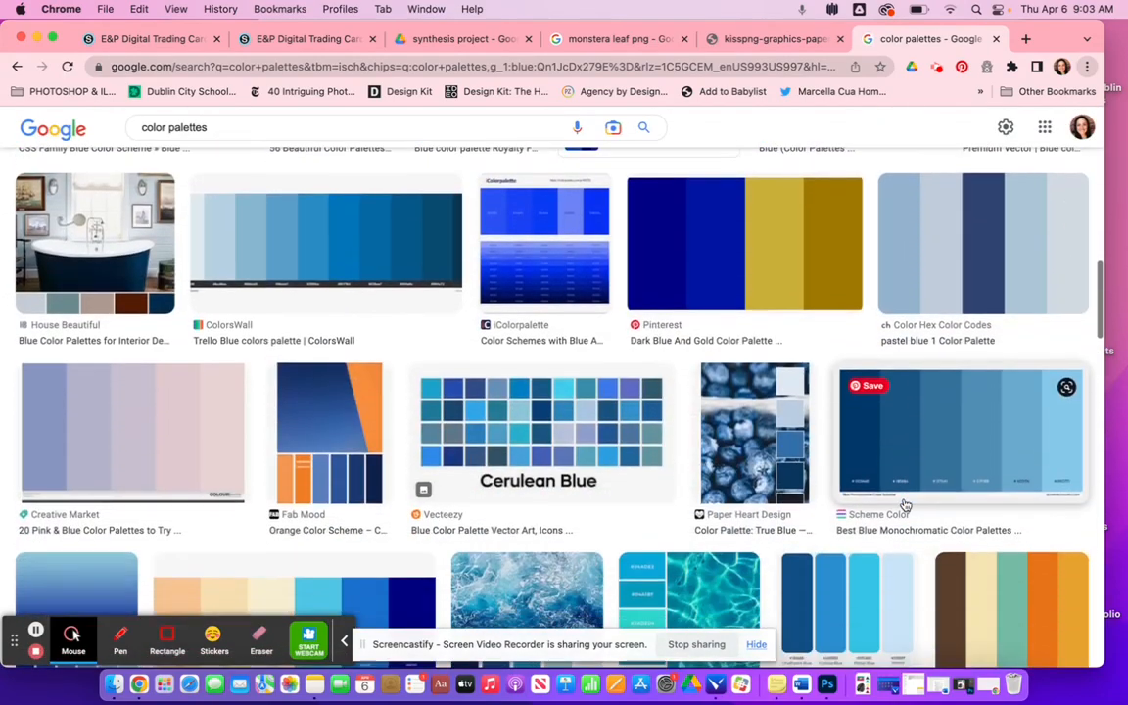
pyautogui.scroll(-8, 906, 504)
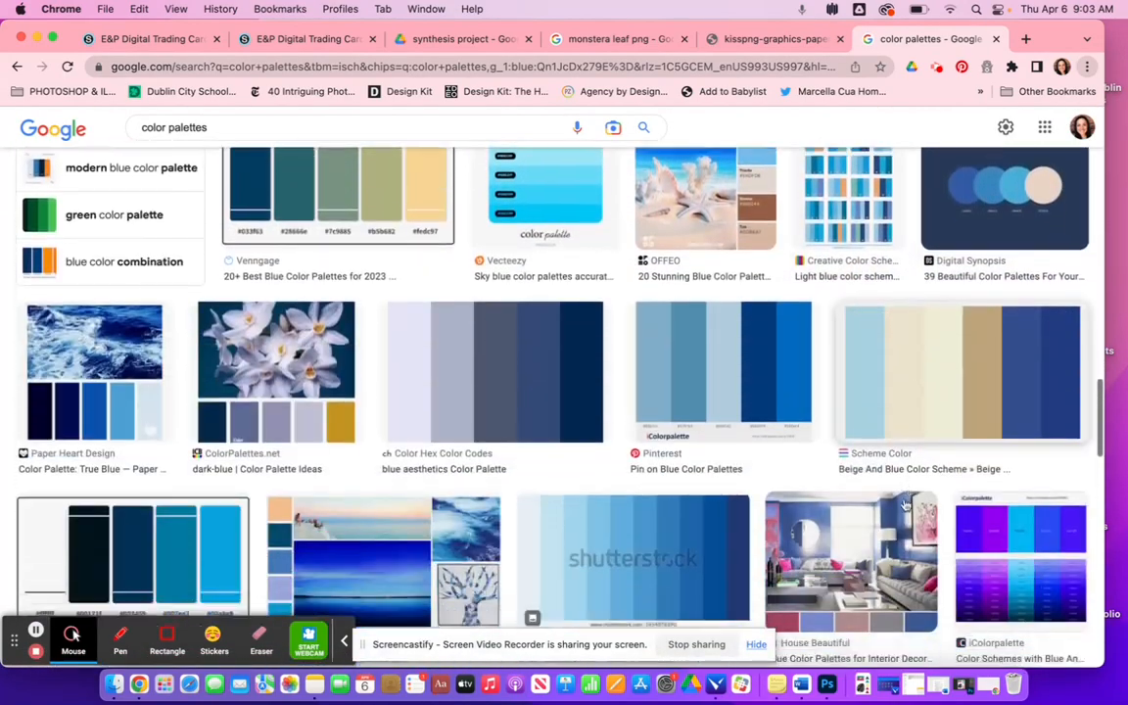
pyautogui.scroll(15, 906, 504)
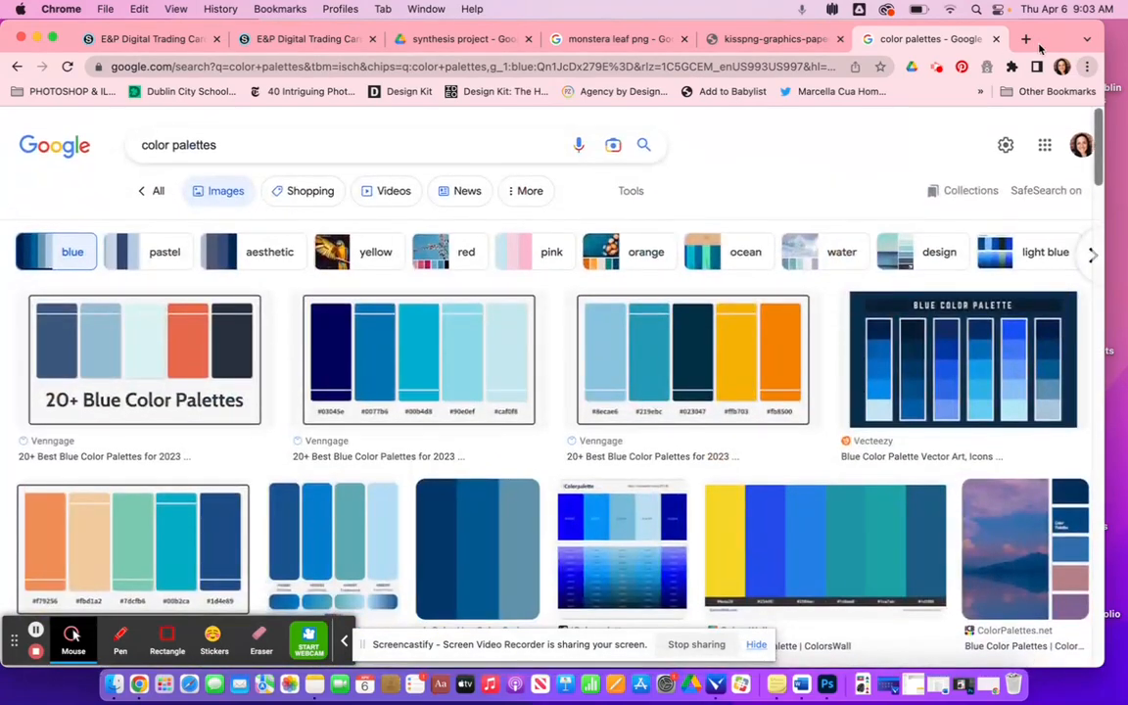
# - In a new tab, search Google Images for line graphics and scroll through the results
pyautogui.click(1026, 39)
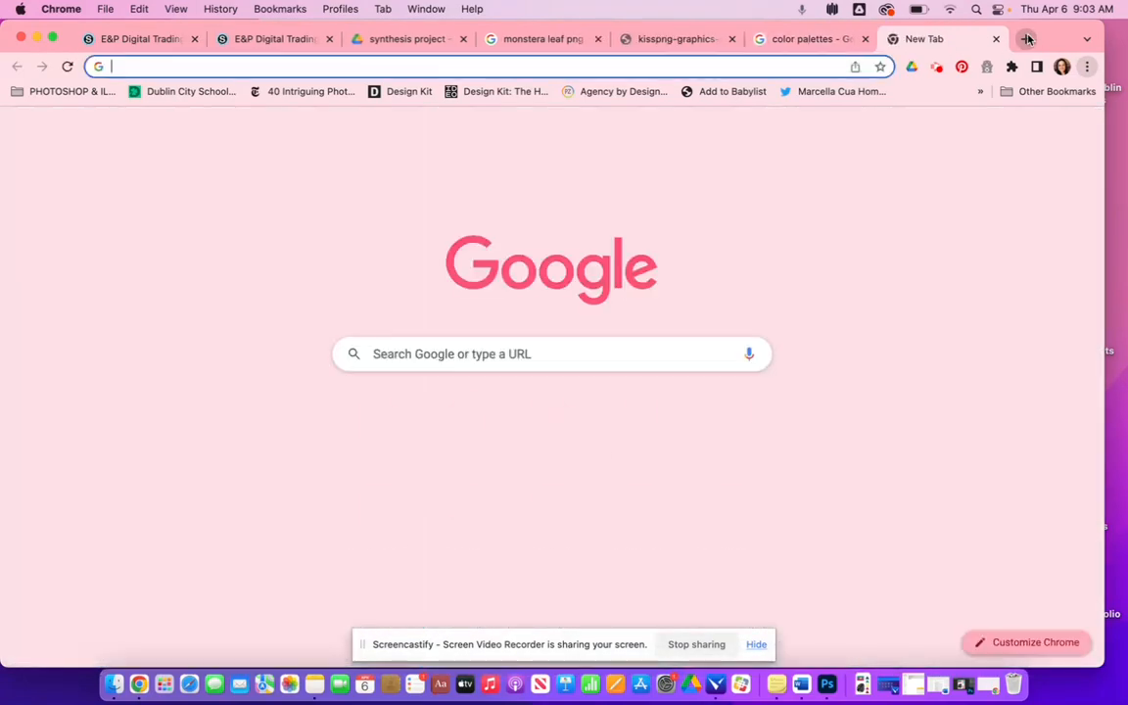
pyautogui.click(422, 353)
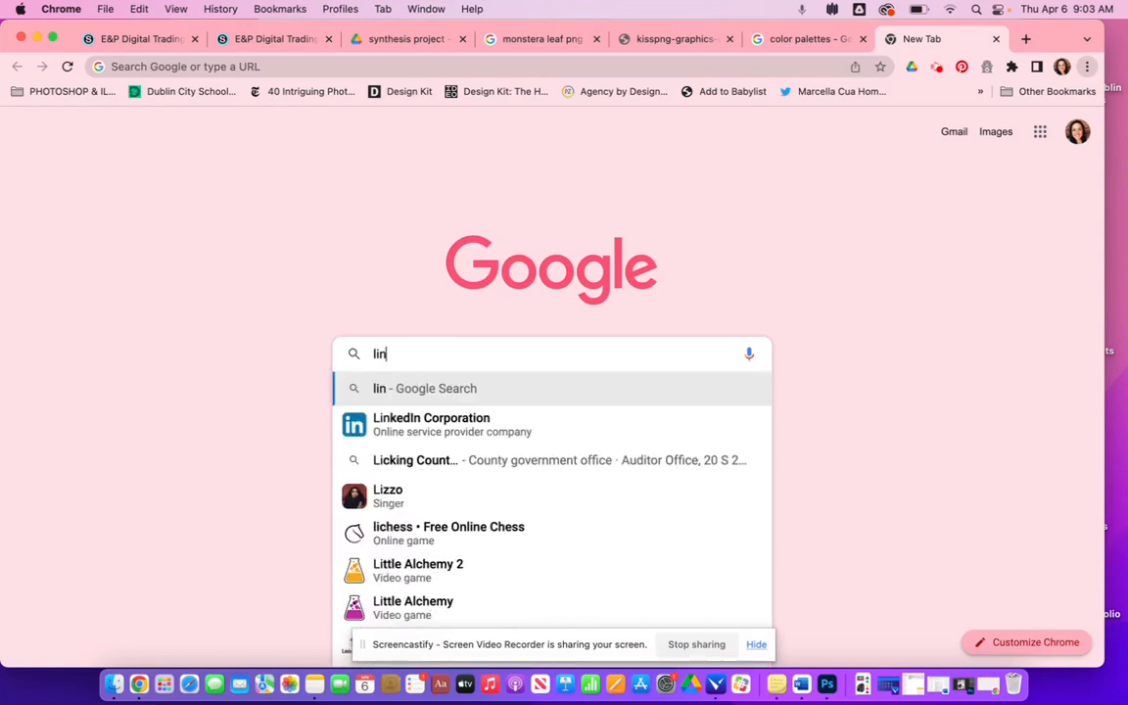
pyautogui.write('line graphics')
pyautogui.press('Return')
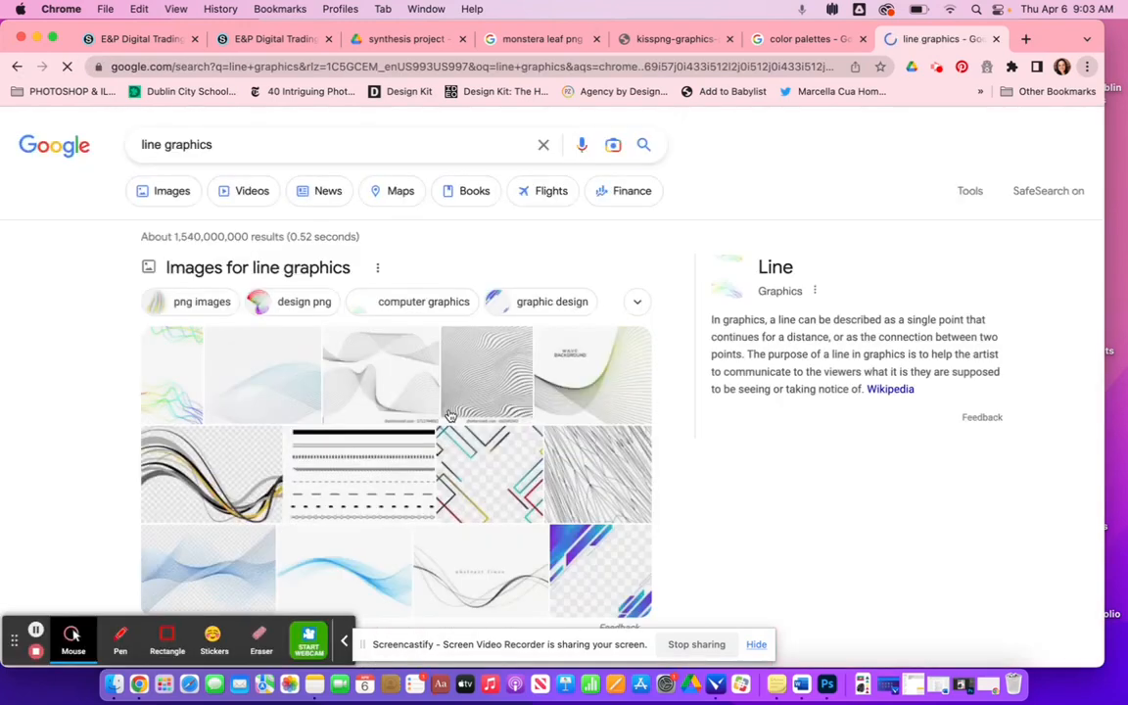
pyautogui.click(163, 192)
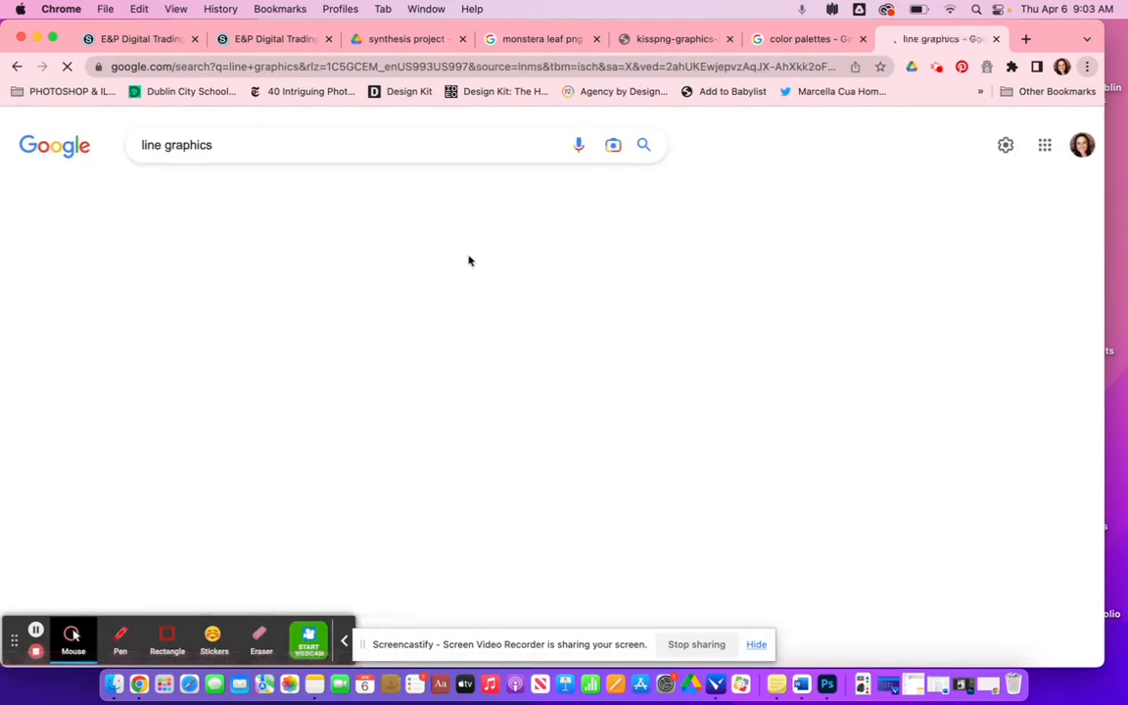
pyautogui.scroll(-10, 752, 442)
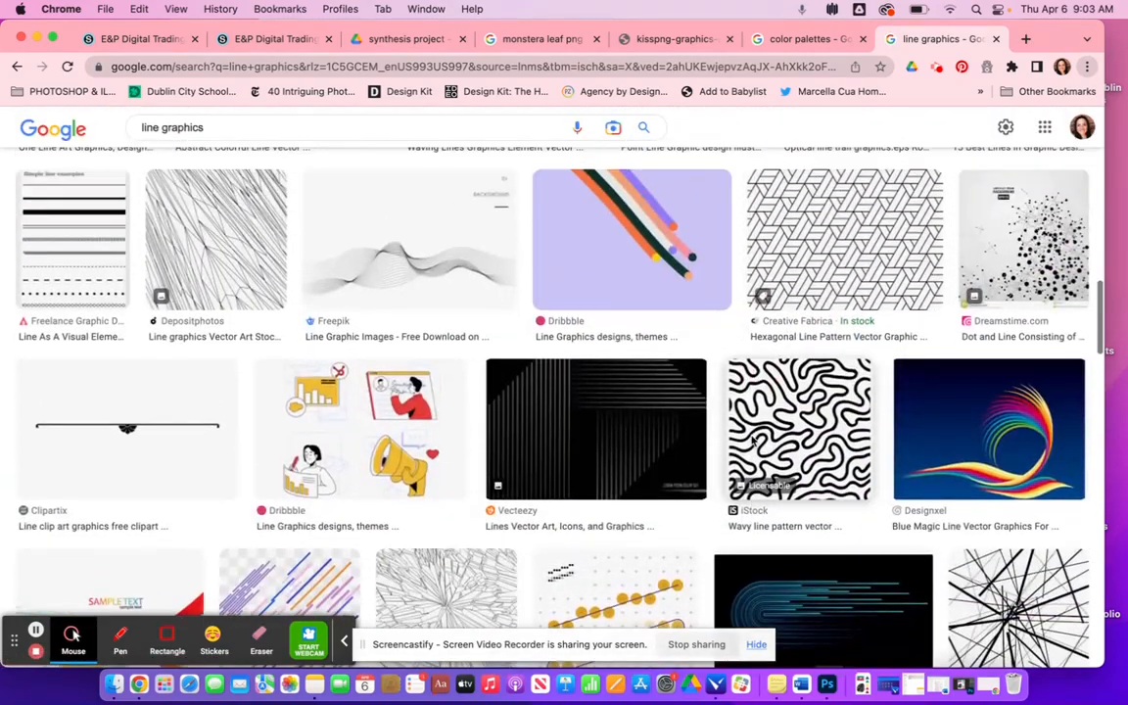
pyautogui.scroll(-10, 752, 441)
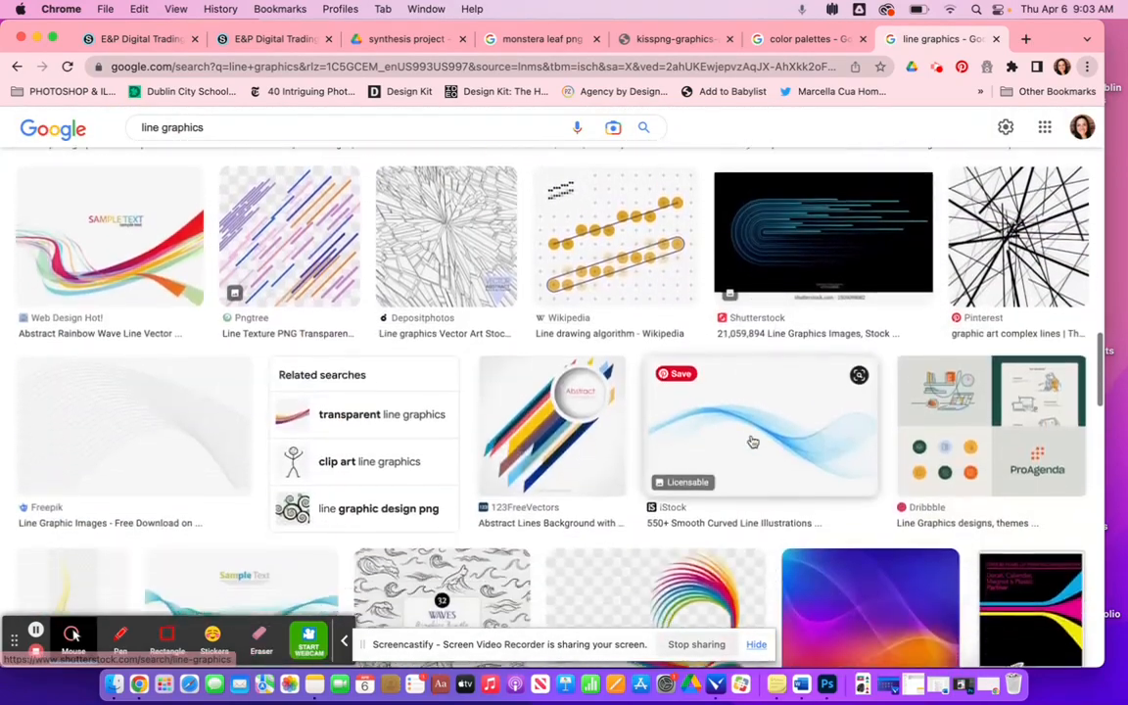
pyautogui.scroll(-15, 752, 441)
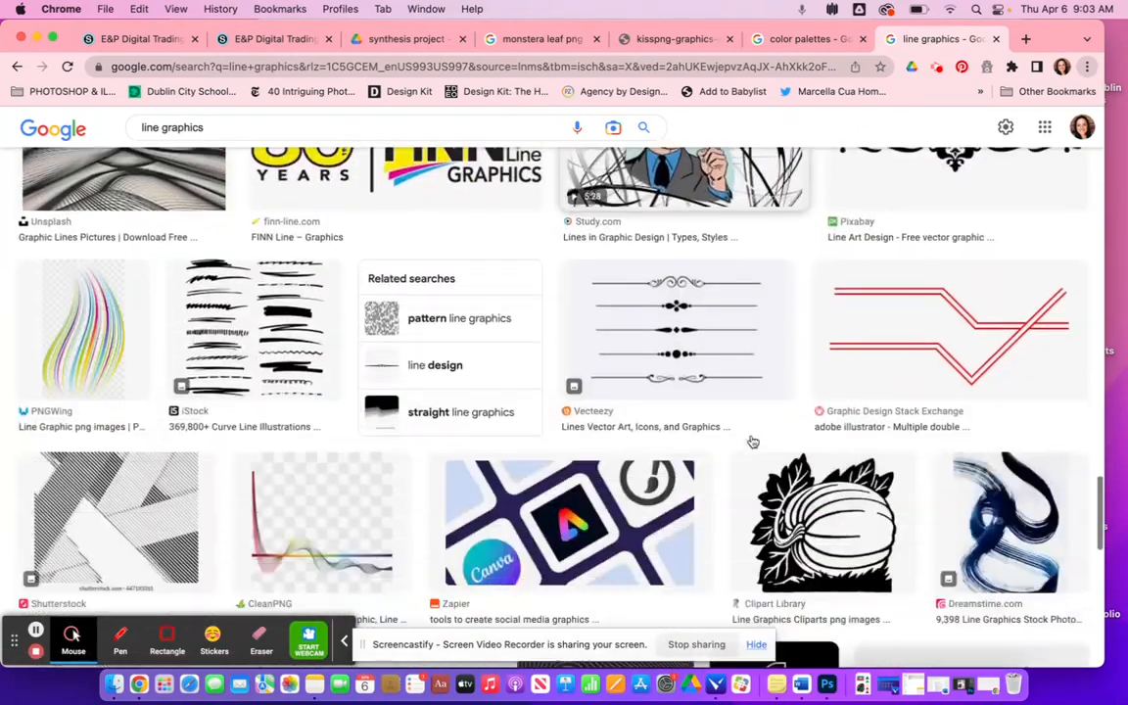
pyautogui.scroll(-3, 752, 441)
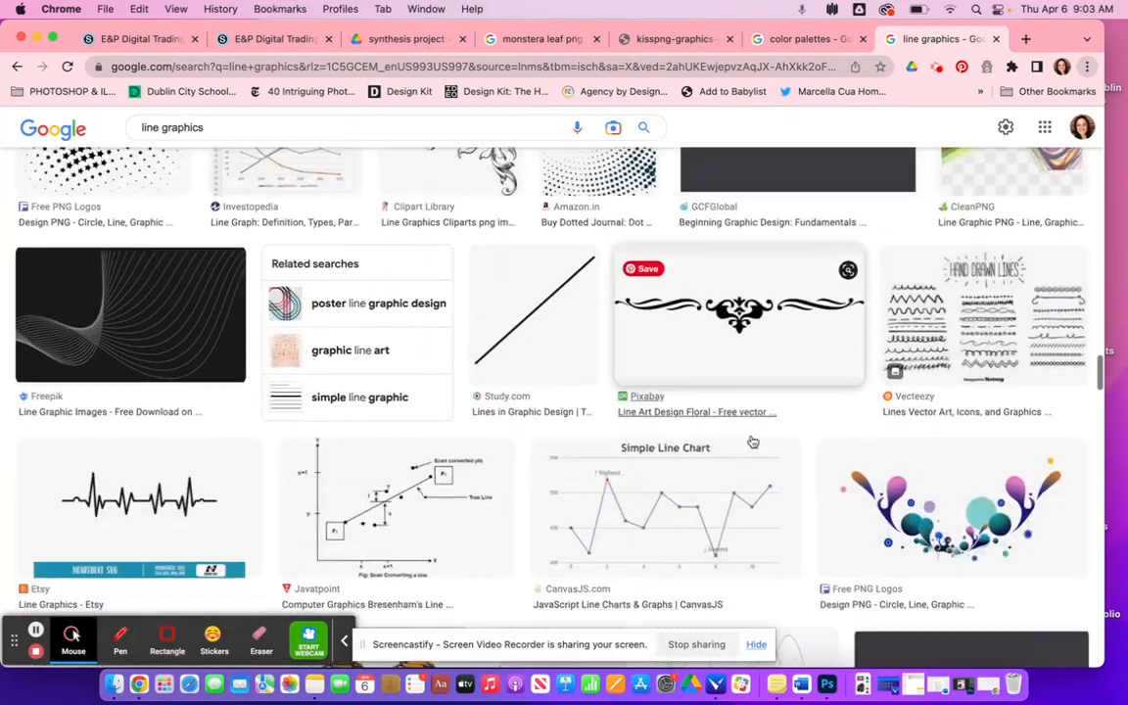
pyautogui.scroll(-15, 752, 441)
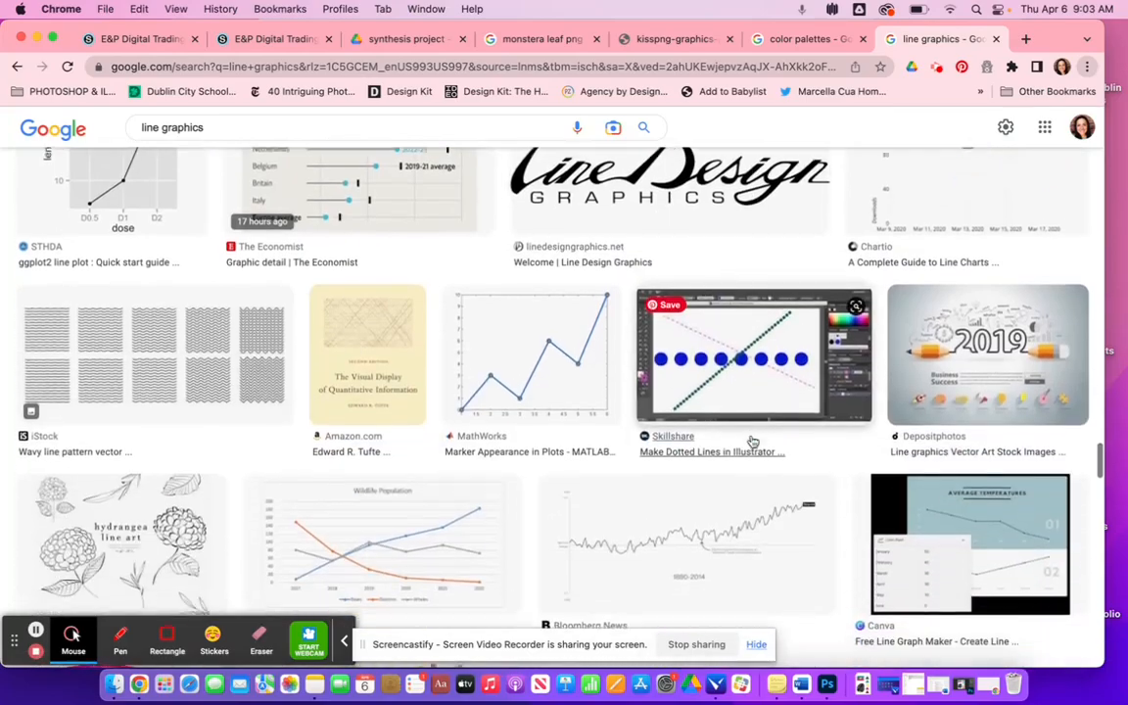
pyautogui.scroll(-15, 752, 441)
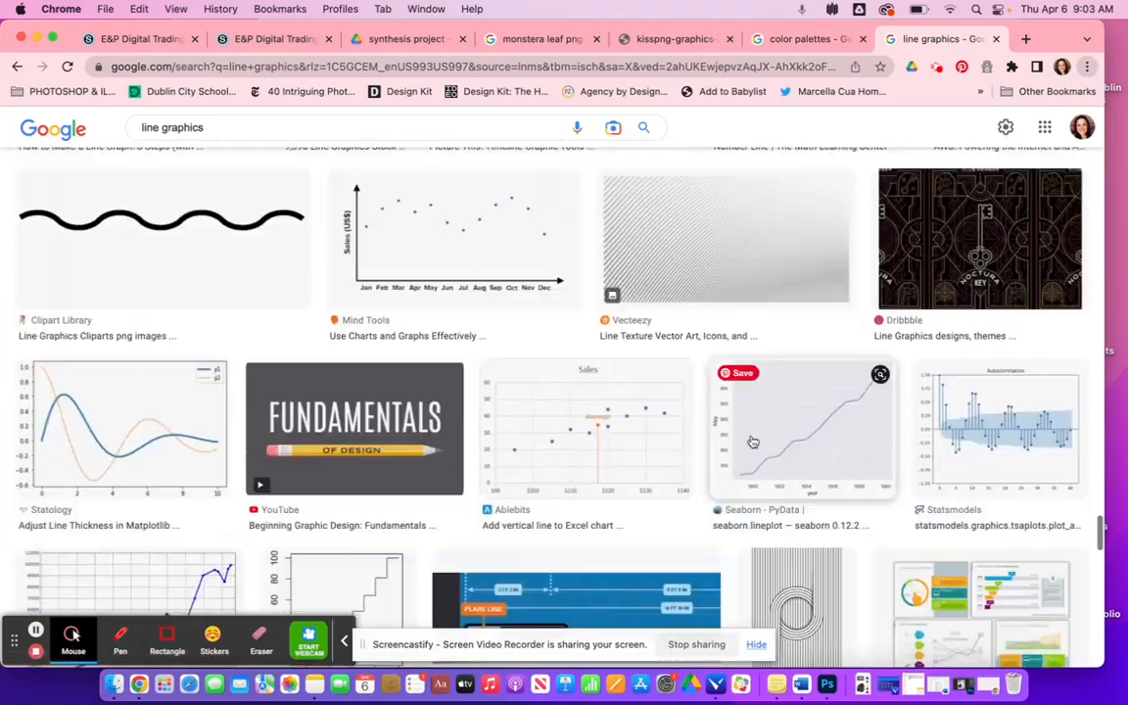
pyautogui.scroll(20, 752, 442)
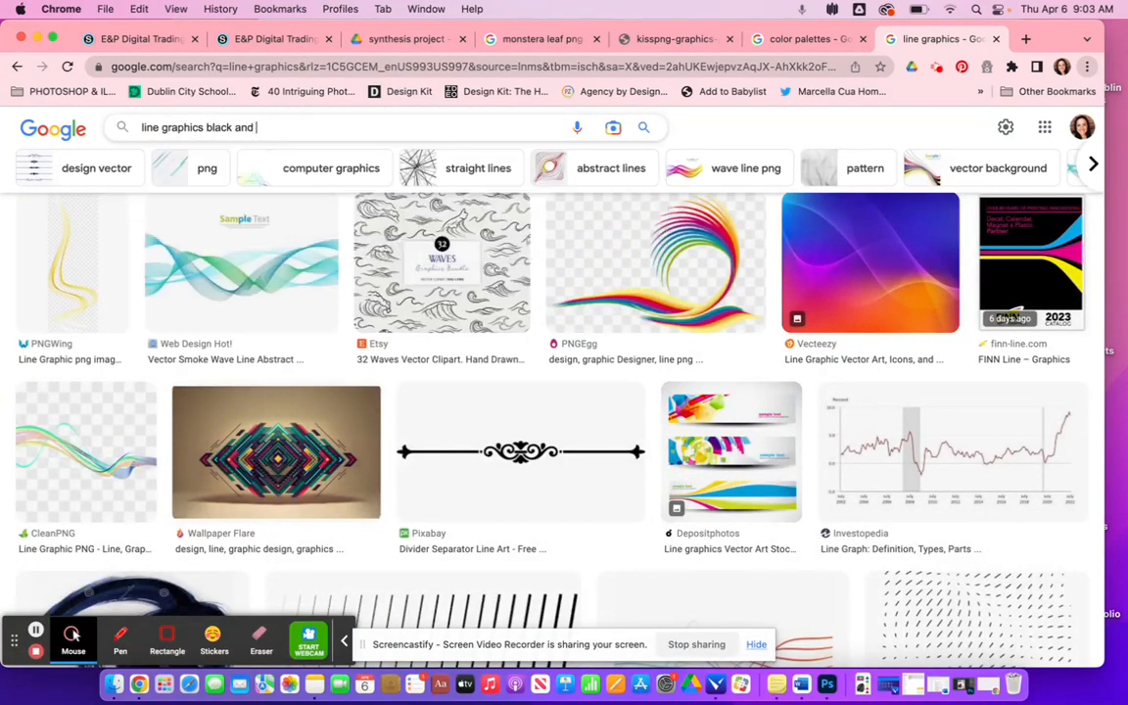
# - Refine the search to line graphics black and white and browse the results
pyautogui.write('te')
pyautogui.press('Return')
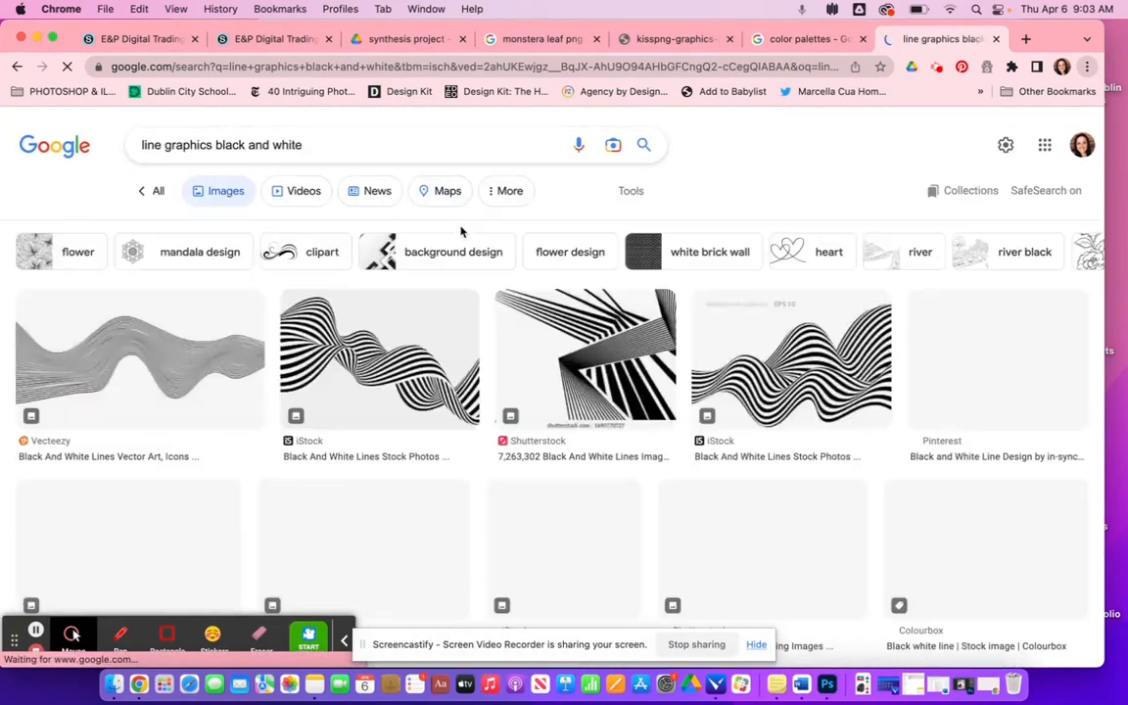
pyautogui.scroll(-10, 791, 366)
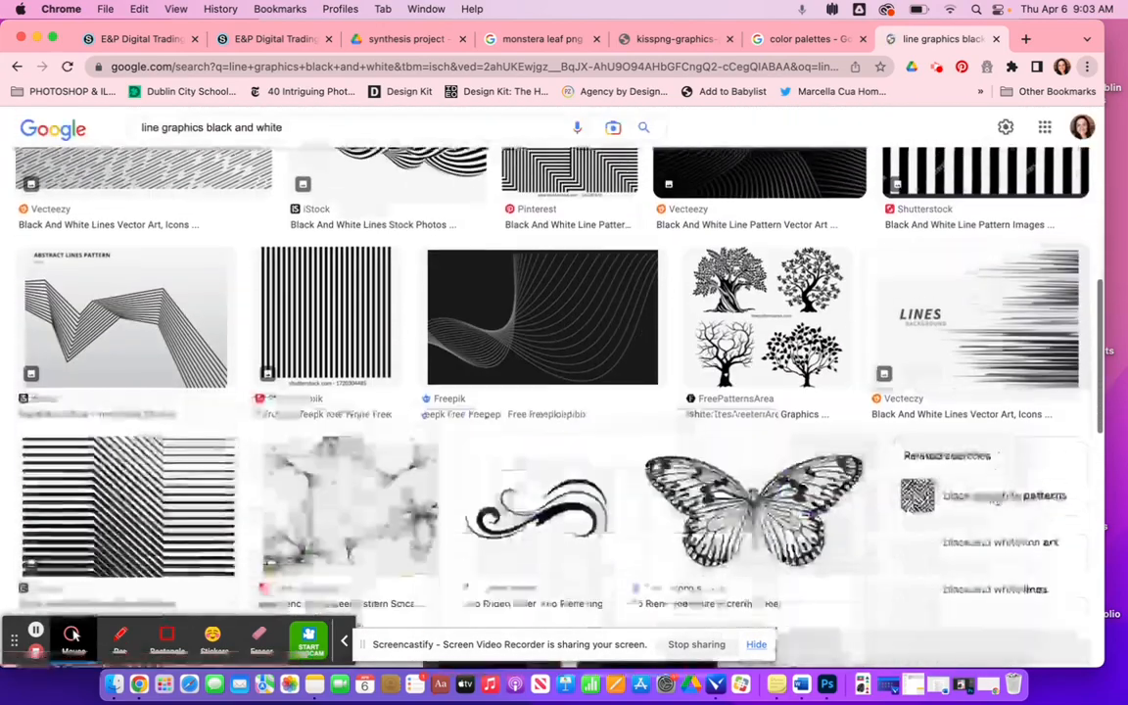
pyautogui.scroll(-2, 821, 509)
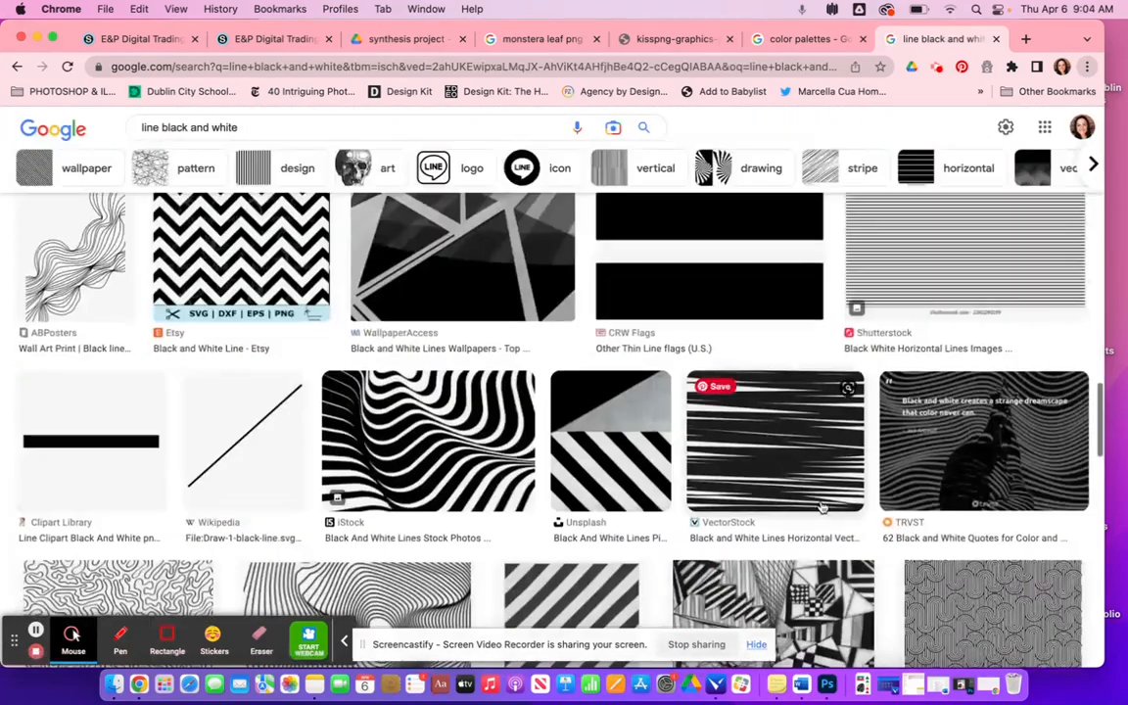
pyautogui.scroll(-4, 820, 509)
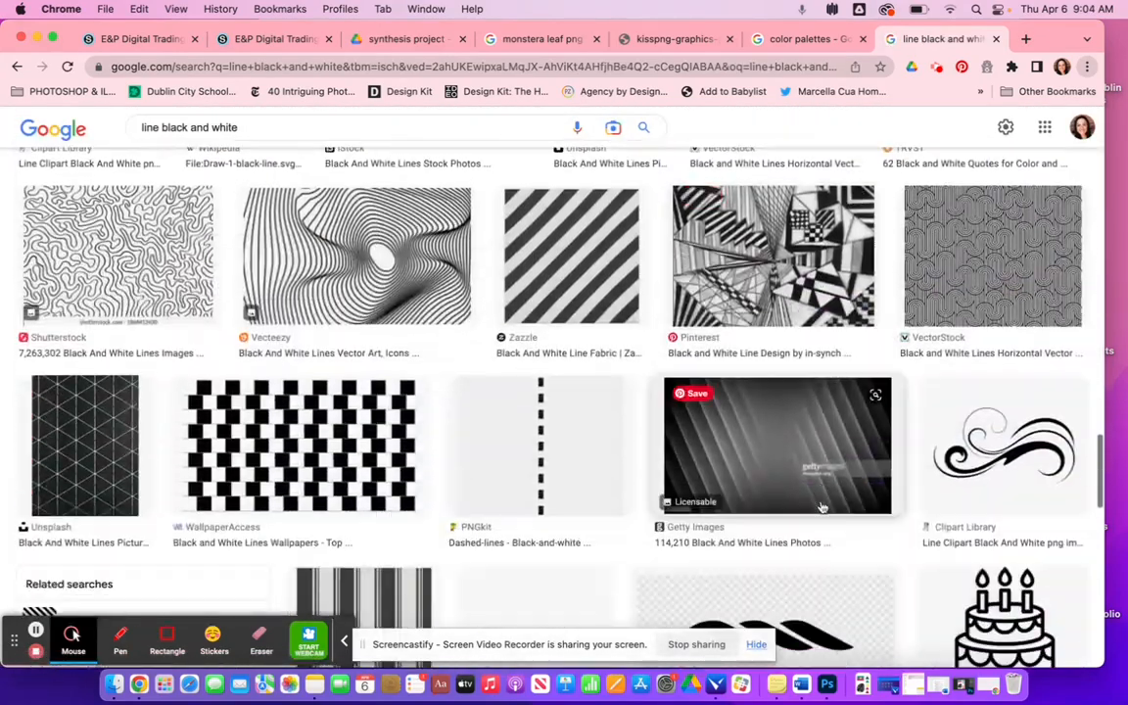
pyautogui.scroll(4, 822, 507)
# - Open the wavy black lines wall art print image in a new tab and save the image
pyautogui.click(103, 264)
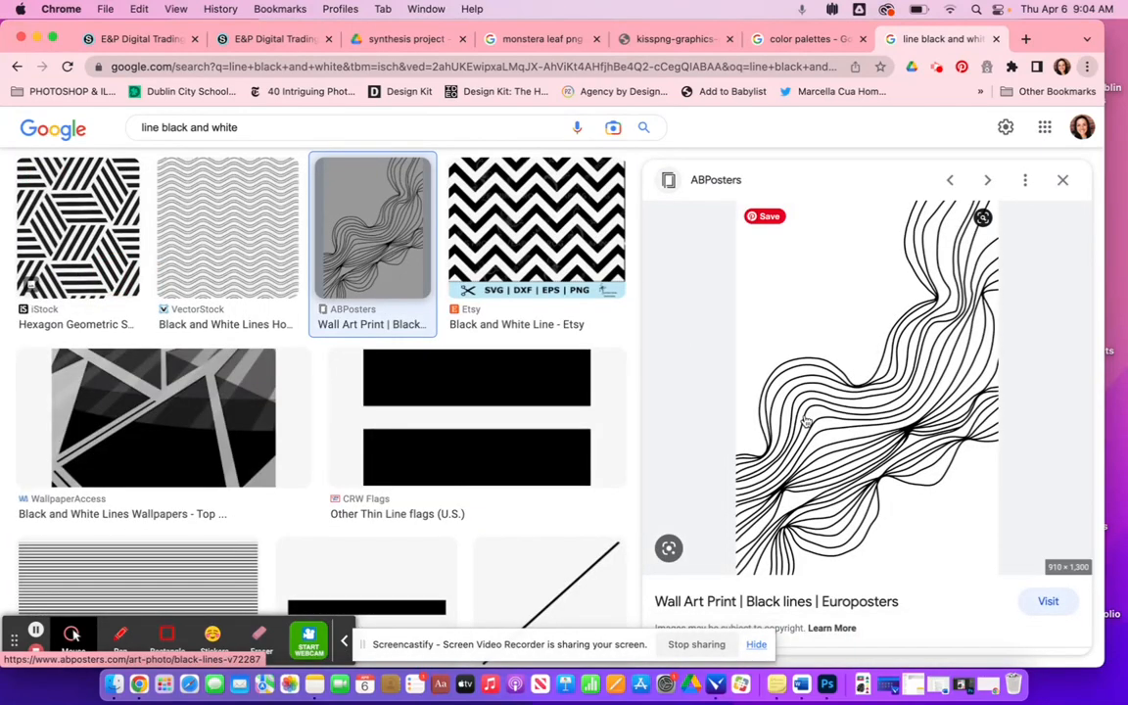
pyautogui.rightClick(865, 432)
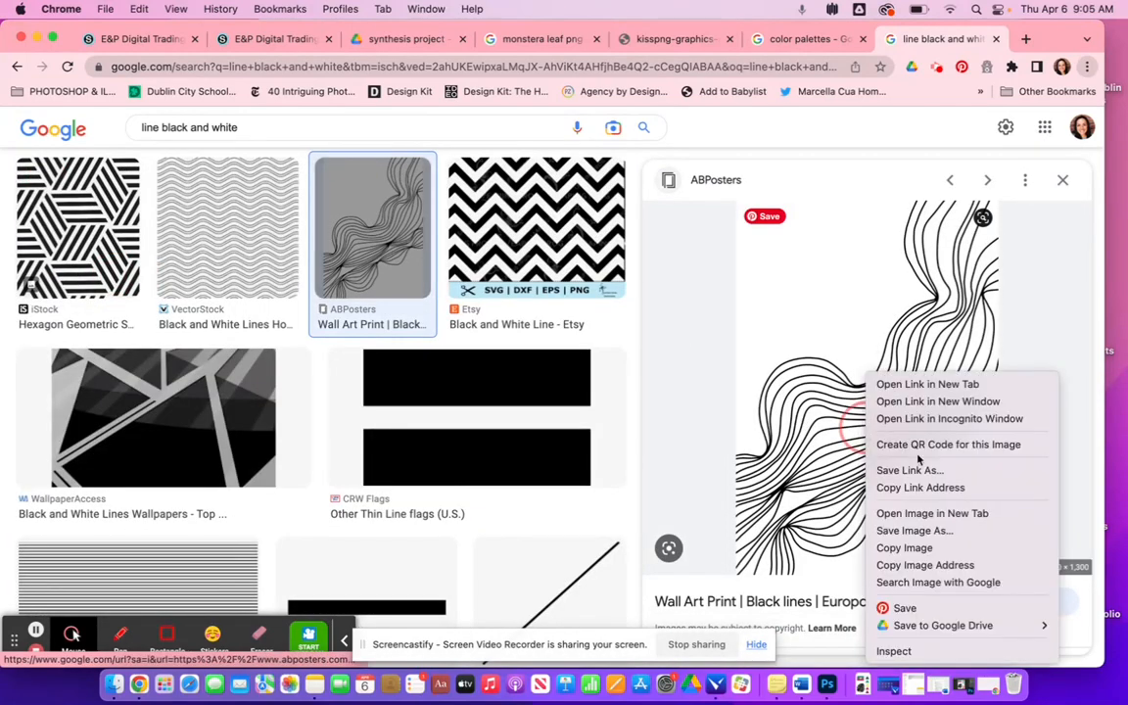
pyautogui.click(939, 517)
pyautogui.click(939, 38)
pyautogui.rightClick(502, 284)
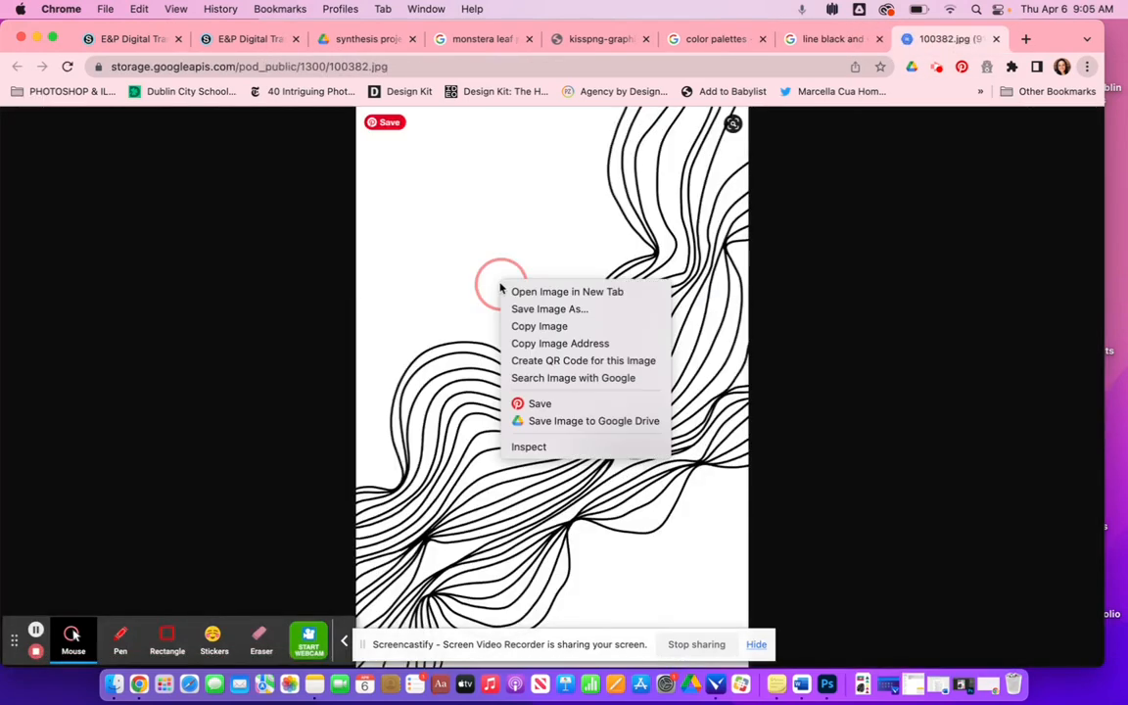
pyautogui.click(560, 308)
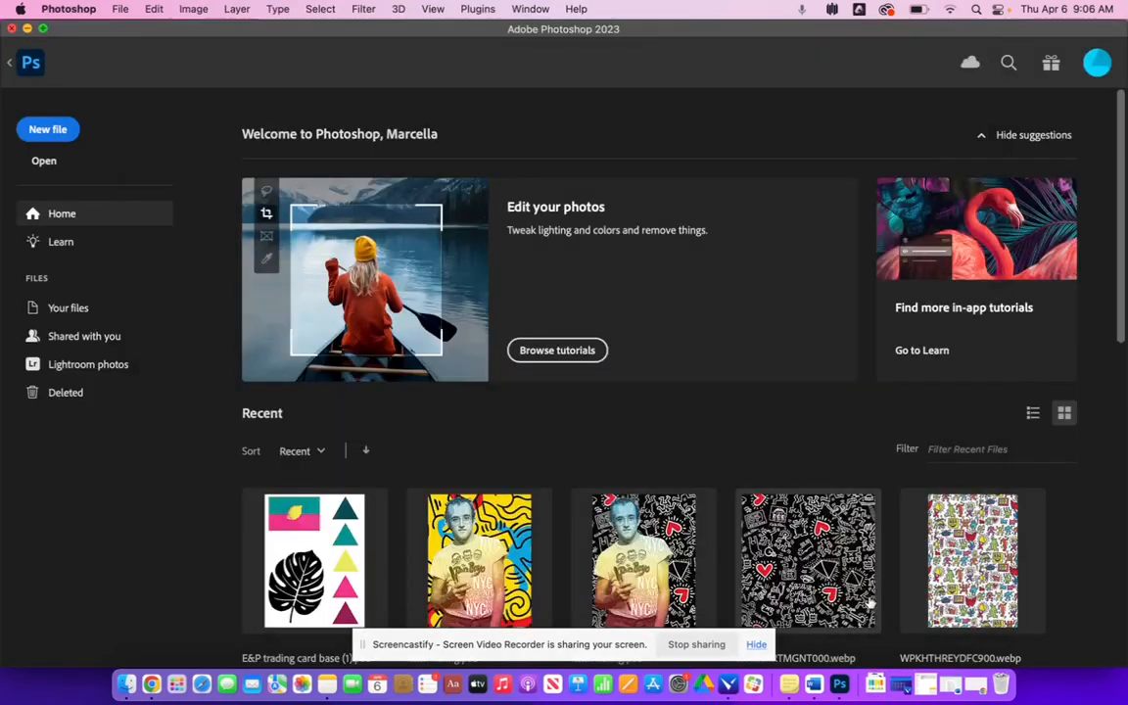
# - Create a new document 3 inches wide by 4 inches high at 300 pixels/inch
pyautogui.click(53, 133)
pyautogui.doubleClick(780, 205)
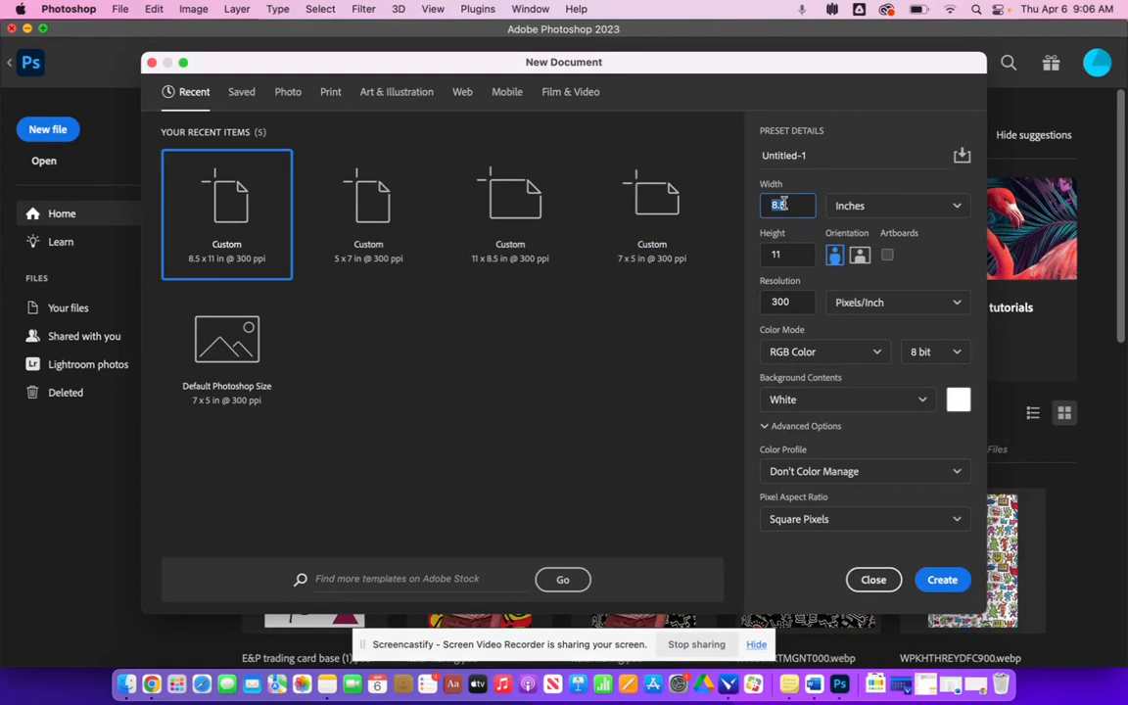
pyautogui.doubleClick(800, 255)
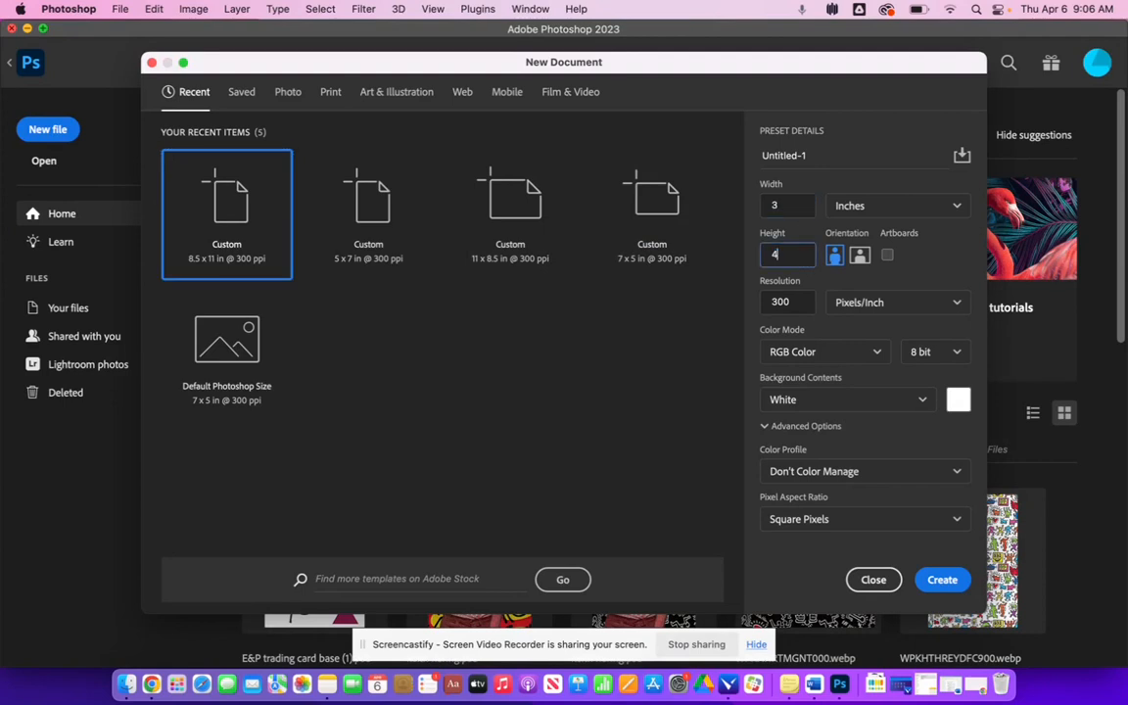
pyautogui.doubleClick(800, 300)
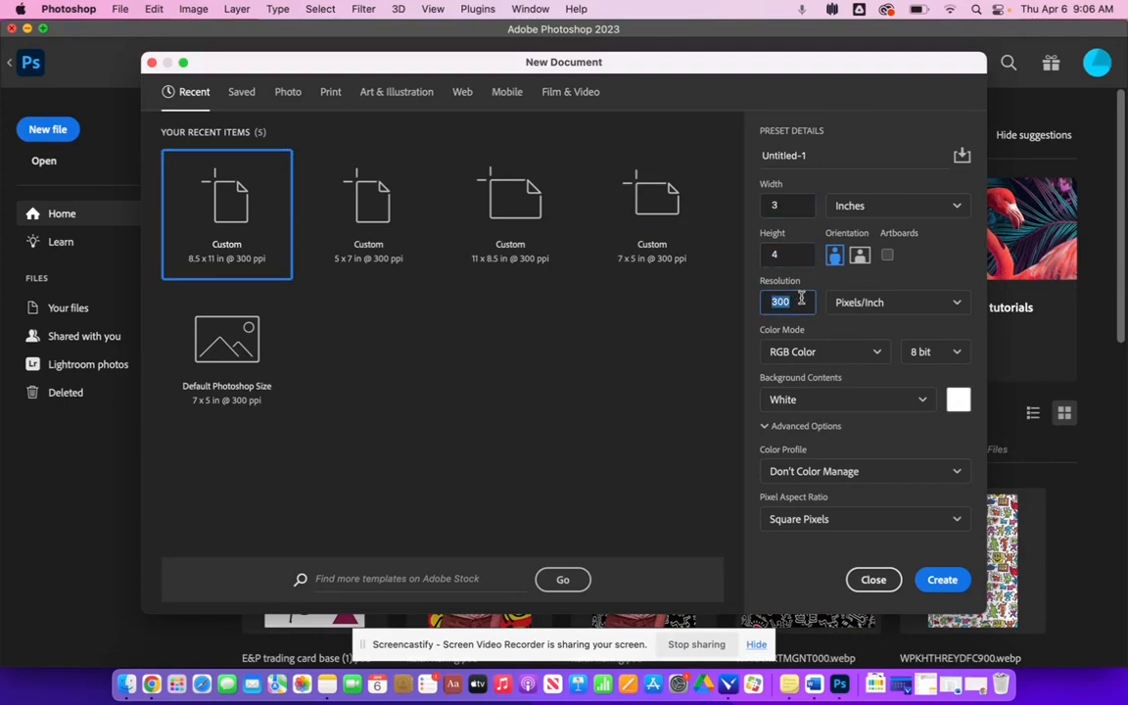
pyautogui.click(831, 355)
pyautogui.click(703, 356)
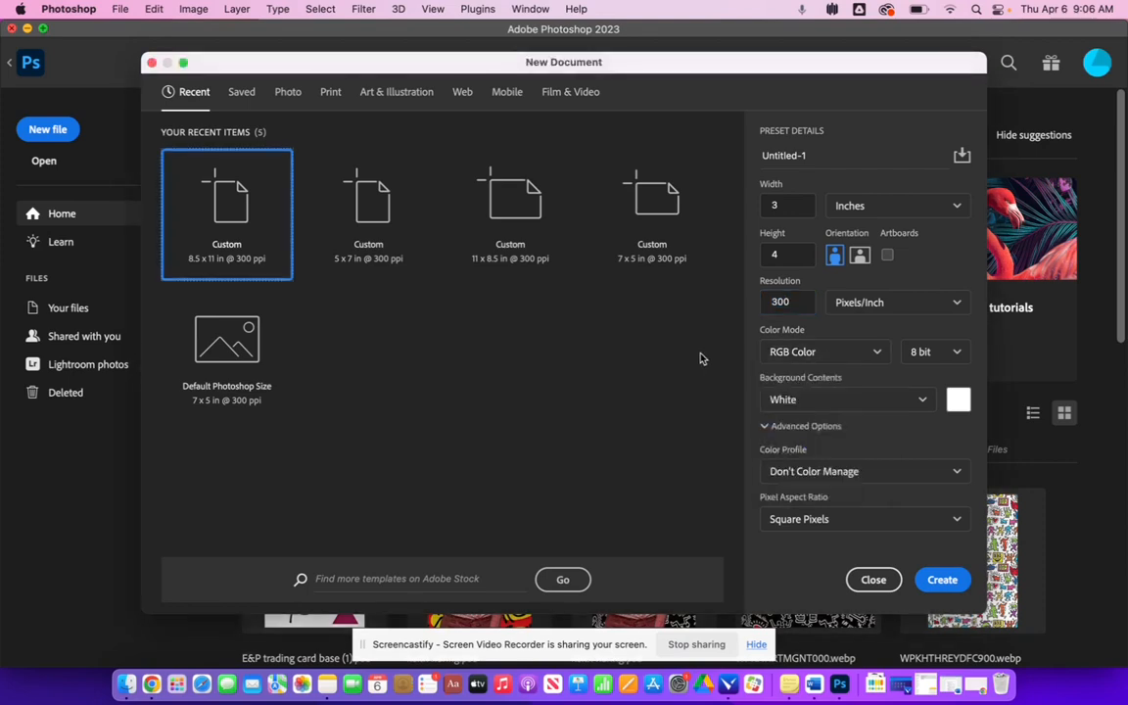
pyautogui.click(942, 581)
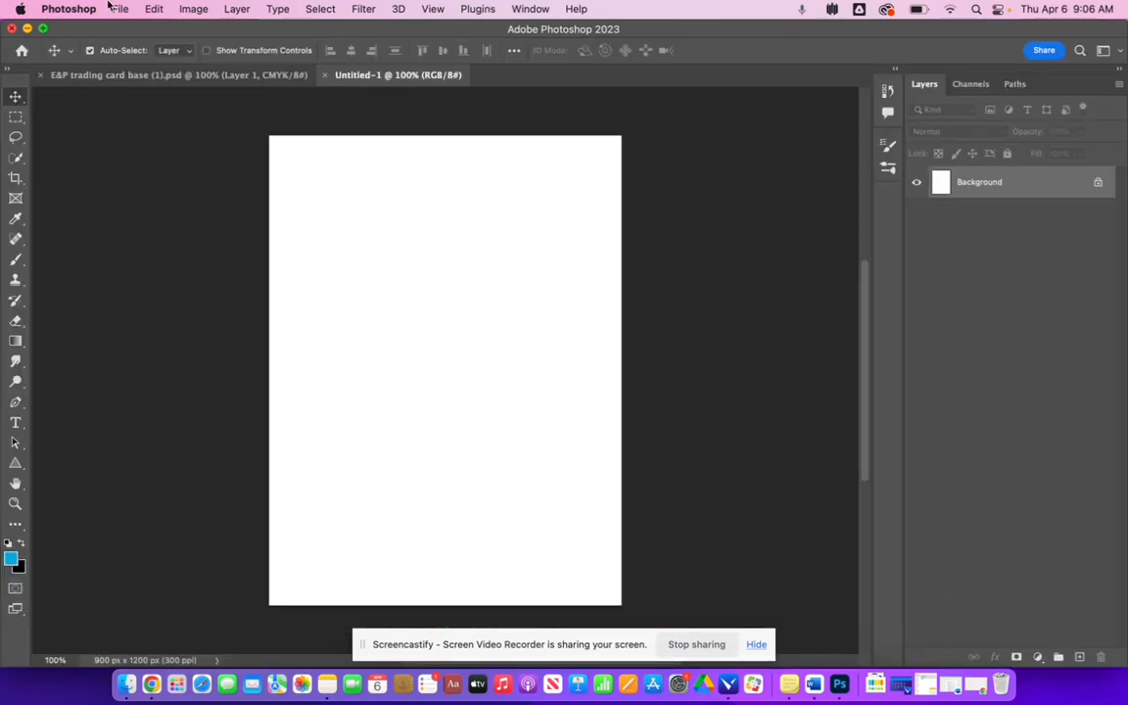
# - Open the three downloaded images 100382.jpeg, the color gradient palette and the leaf graphic together
pyautogui.click(120, 9)
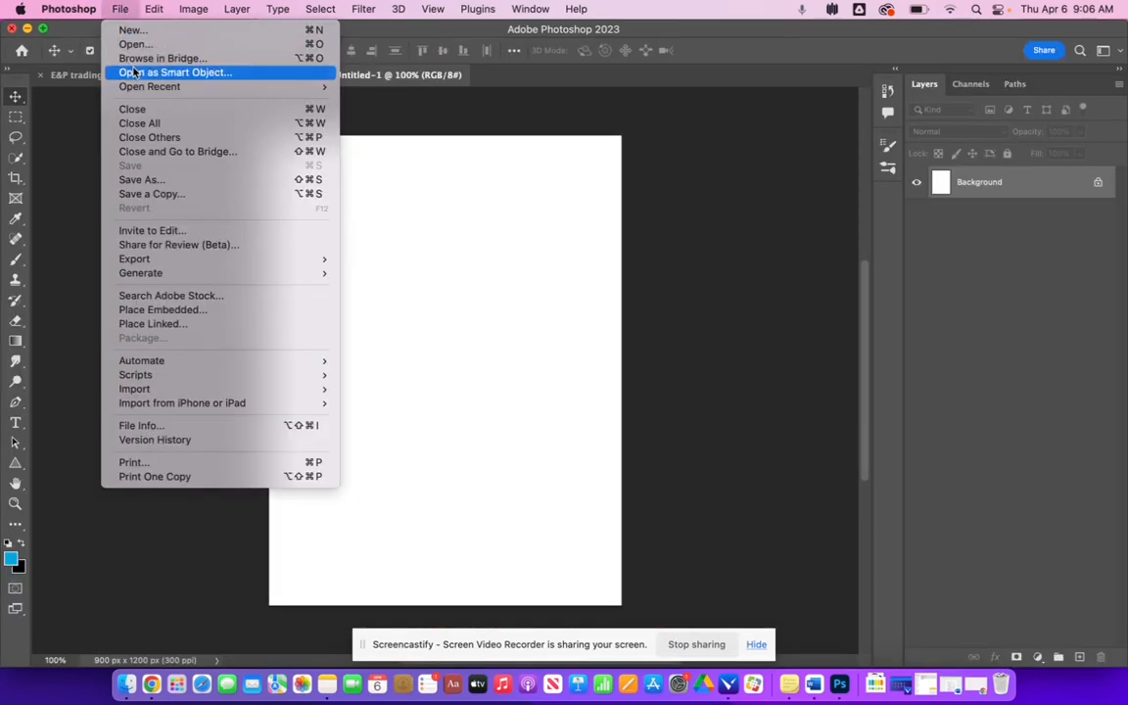
pyautogui.click(132, 44)
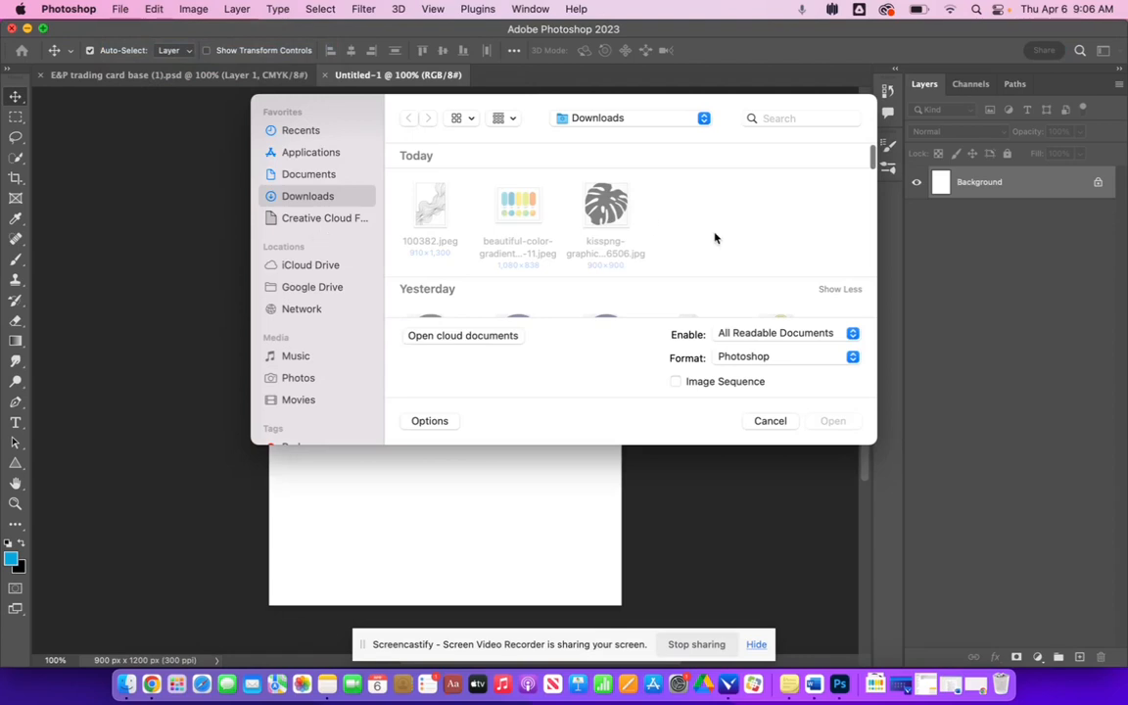
pyautogui.moveTo(679, 204); pyautogui.dragTo(386, 196)
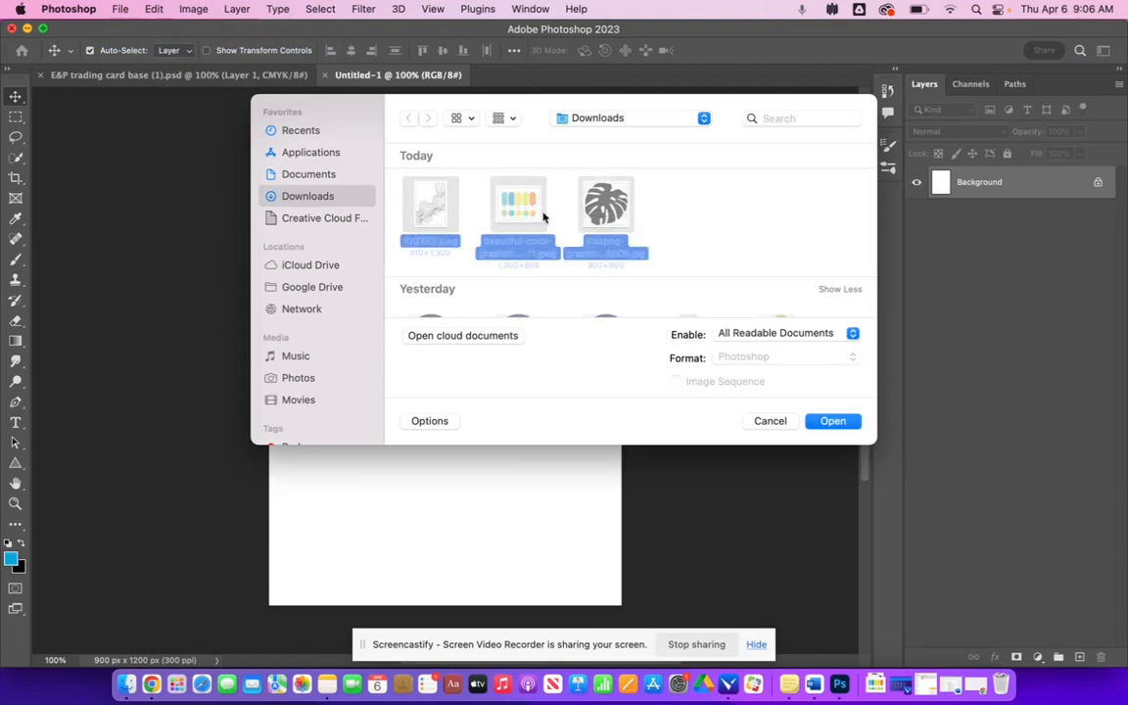
pyautogui.click(842, 426)
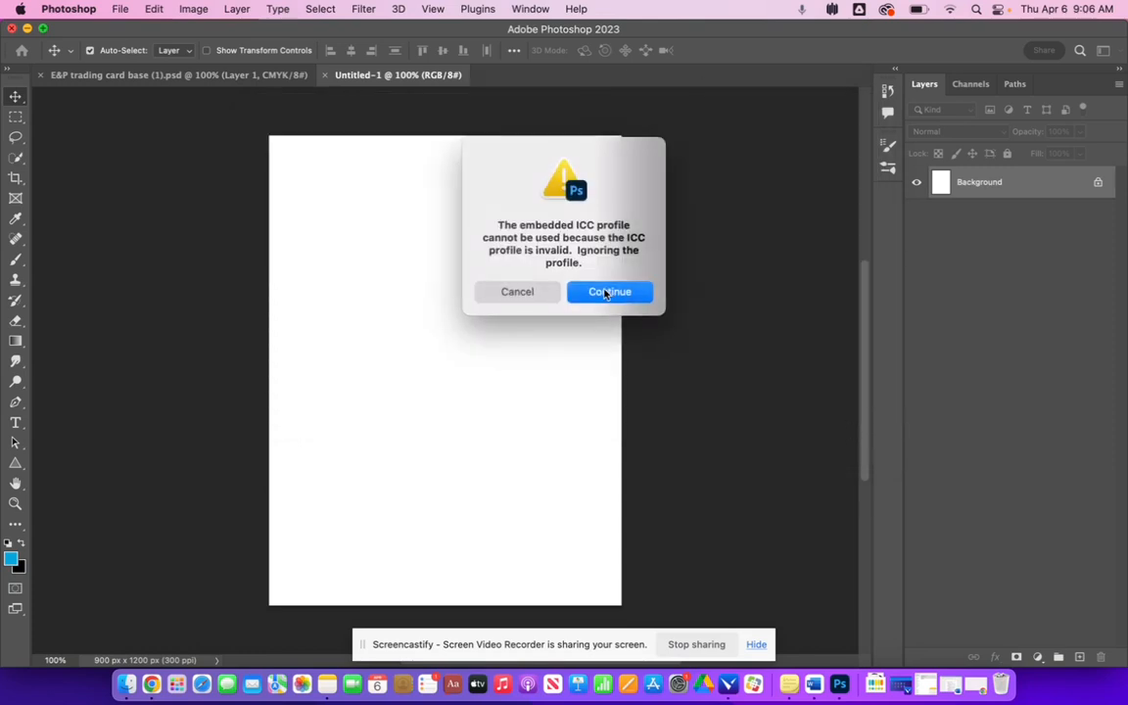
pyautogui.click(606, 293)
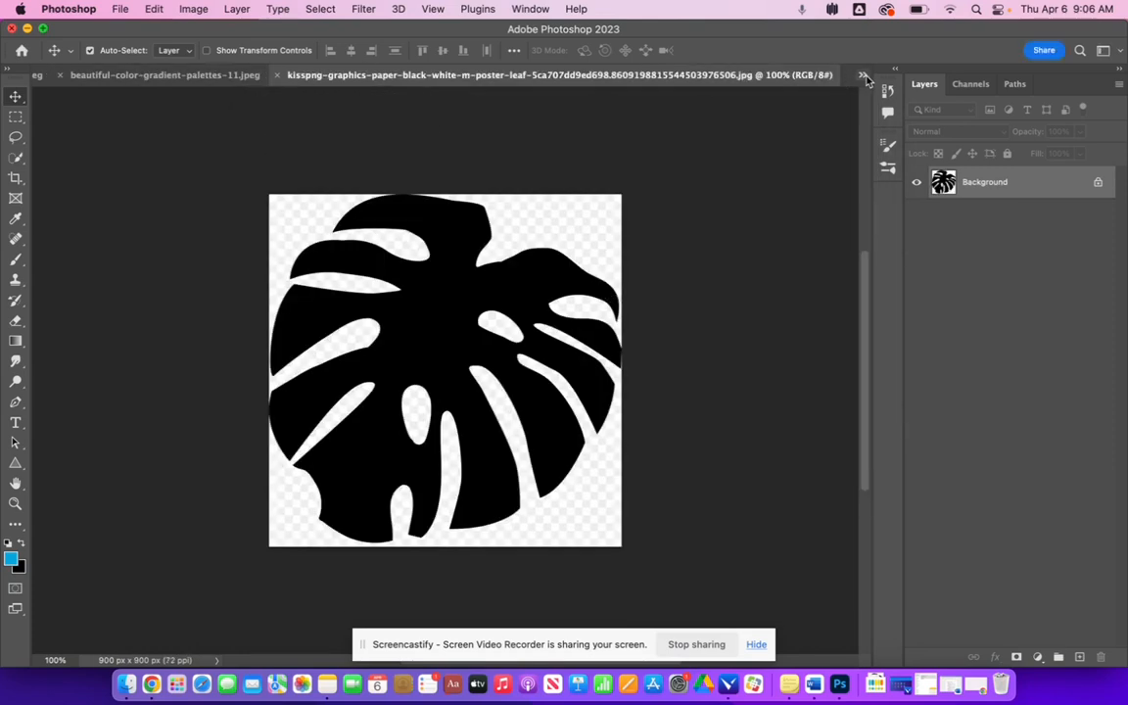
# - In the leaf graphic, select the black monstera leaf shape with the Magic Wand
pyautogui.click(864, 78)
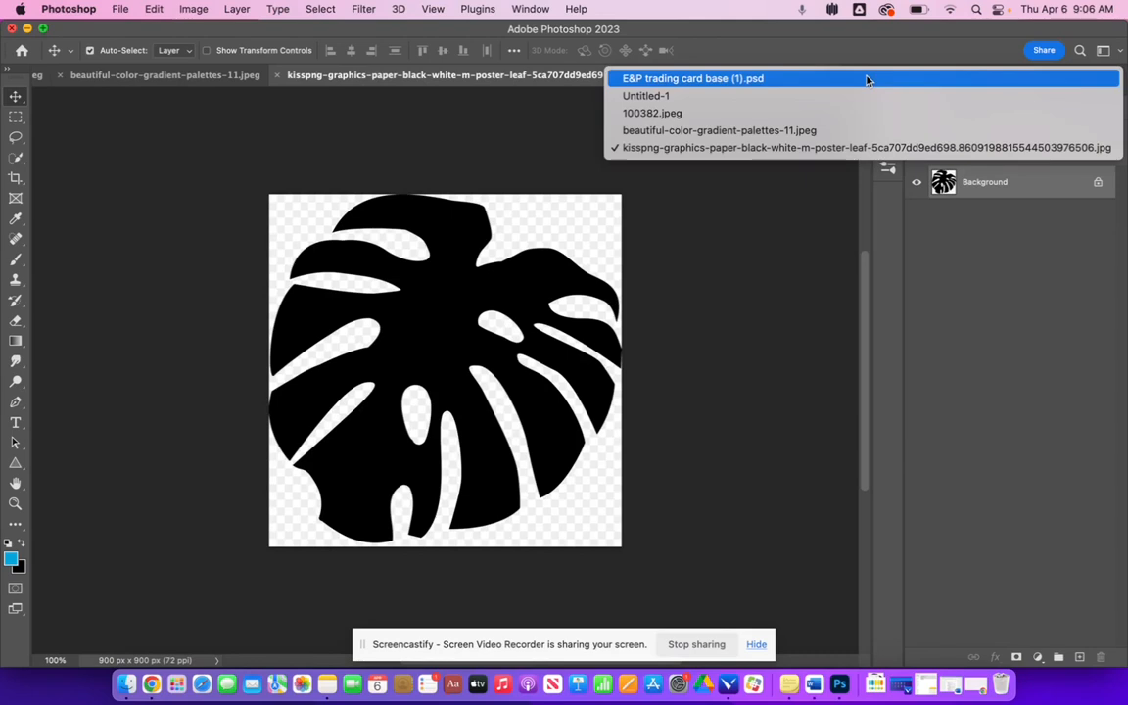
pyautogui.click(514, 236)
pyautogui.press('m')
pyautogui.moveTo(234, 183); pyautogui.dragTo(607, 568)
pyautogui.click(683, 565)
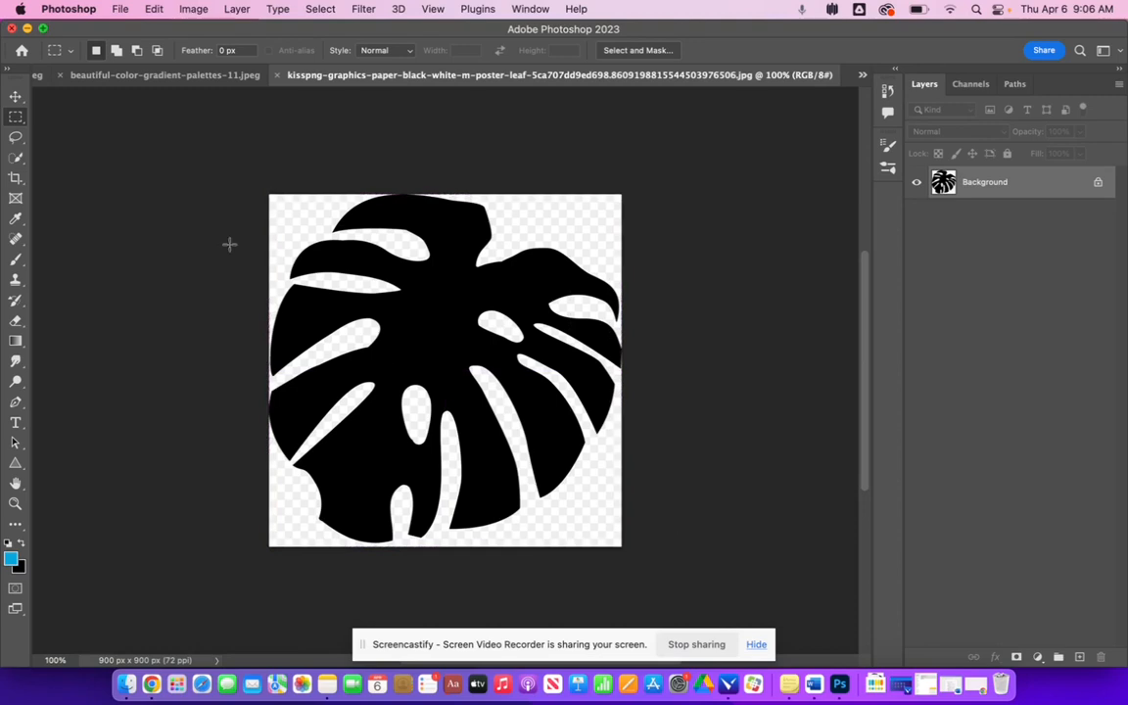
pyautogui.click(16, 157)
pyautogui.click(124, 186)
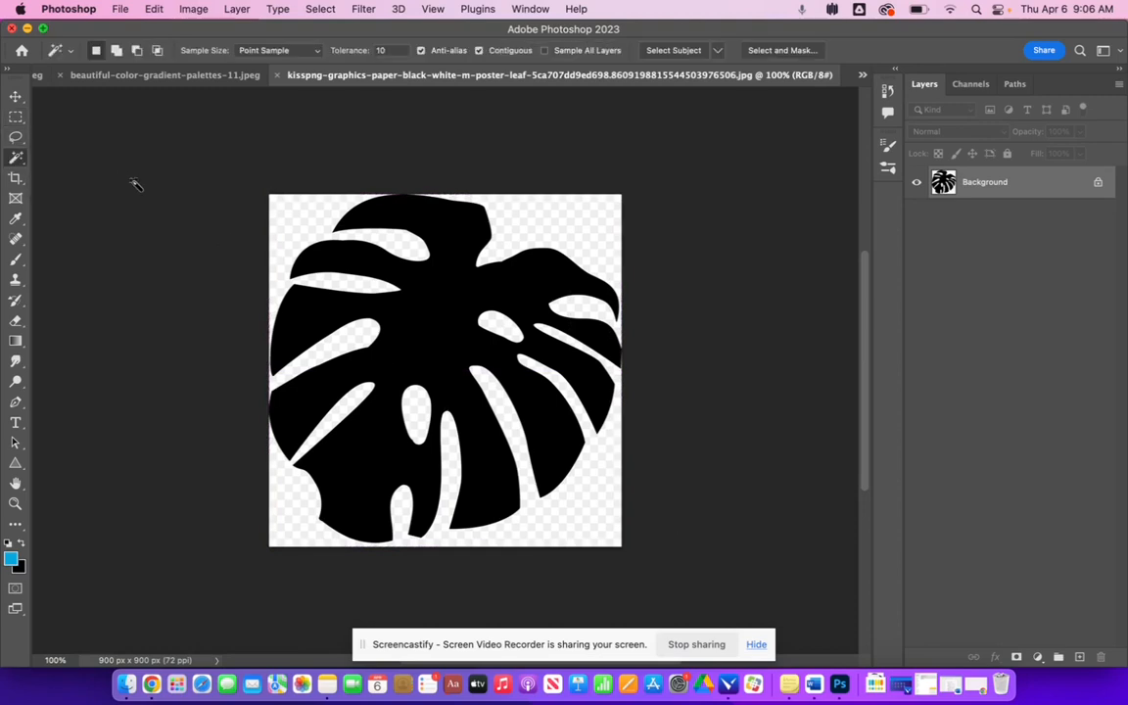
pyautogui.click(428, 284)
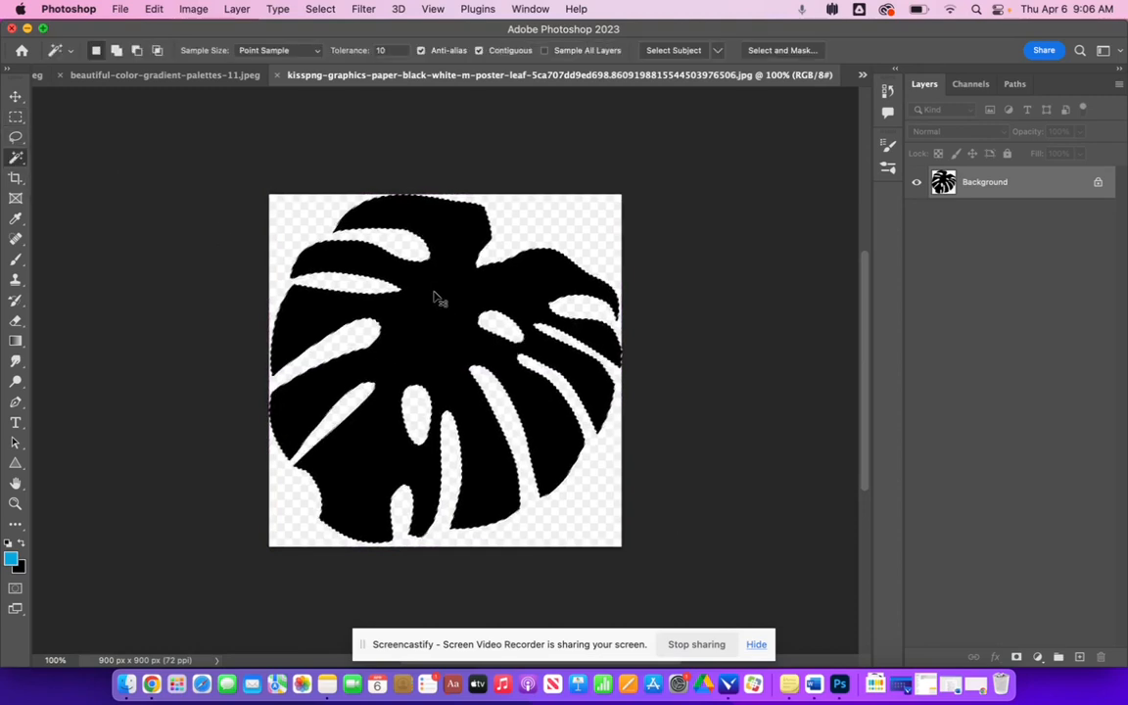
# - Paste the leaf into the new card document and scale it down to about 68%
pyautogui.click(861, 74)
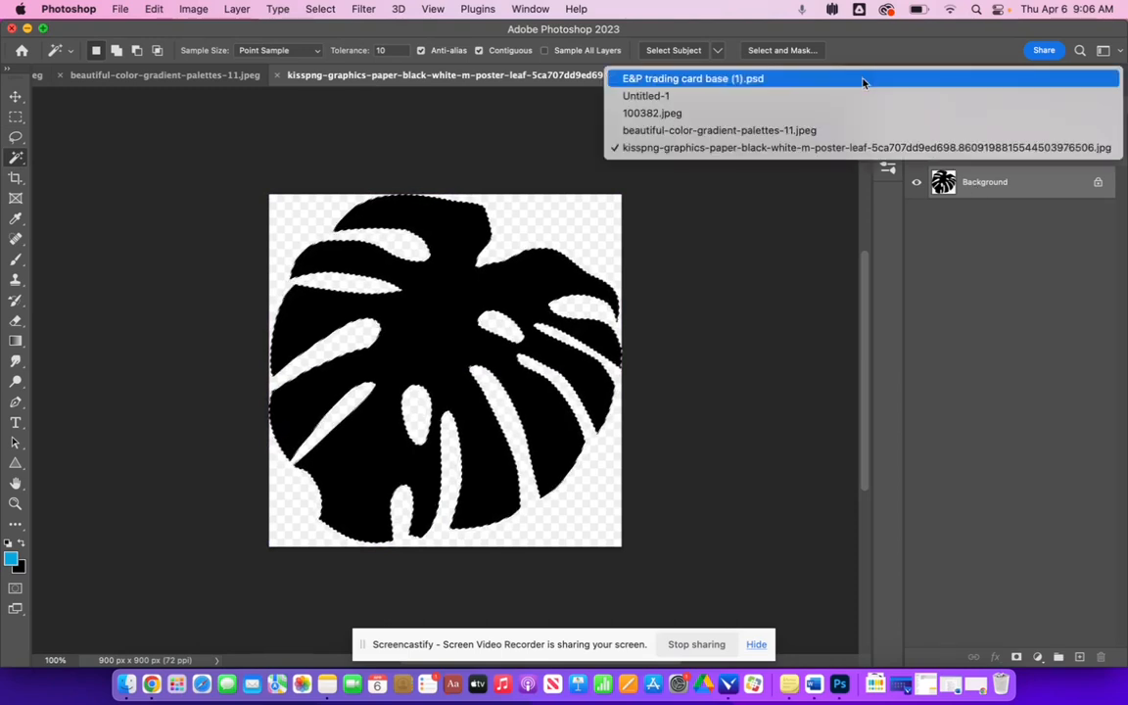
pyautogui.click(847, 96)
pyautogui.press('super+v')
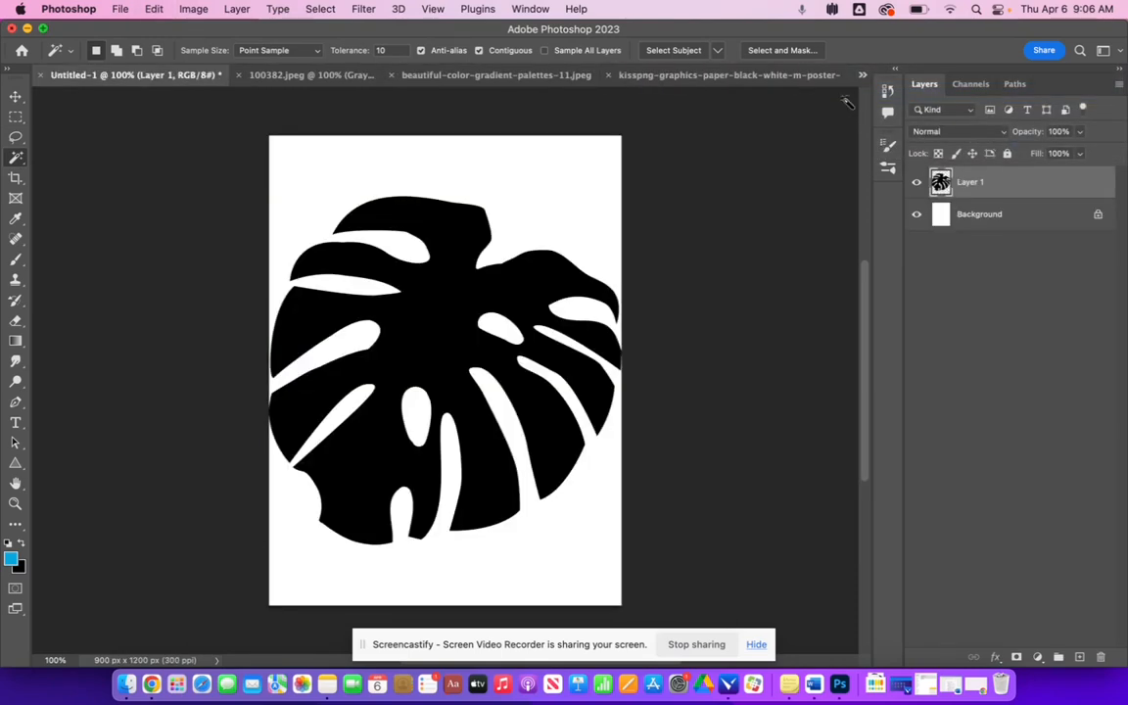
pyautogui.press('super+t')
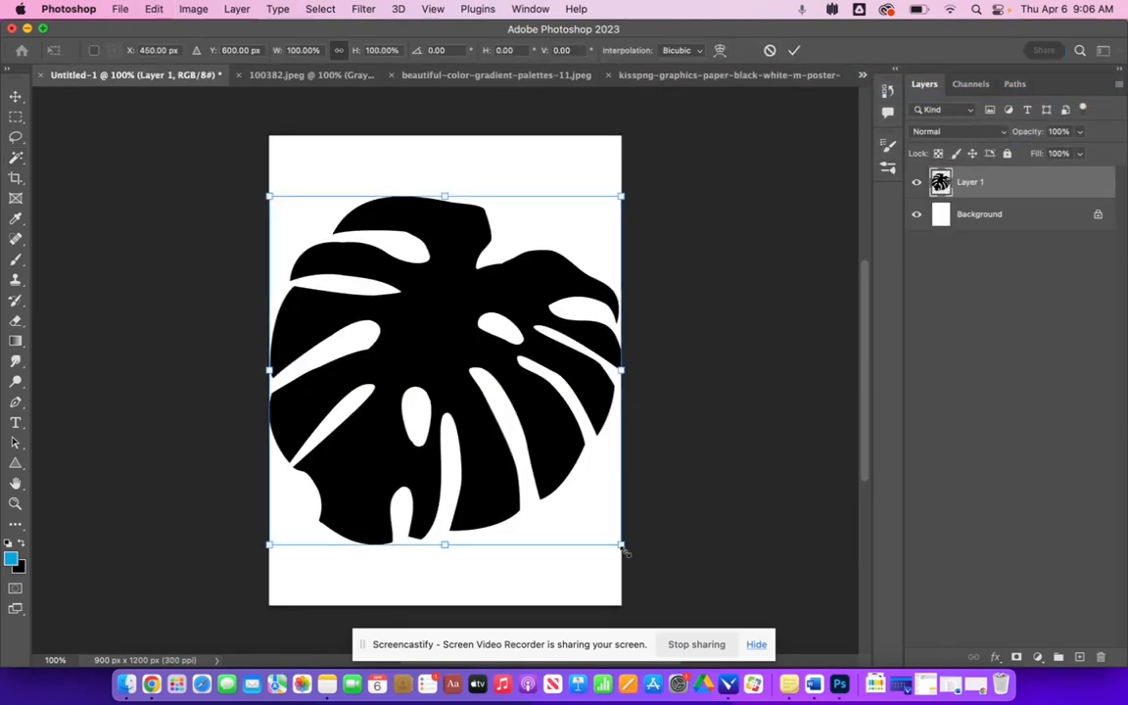
pyautogui.moveTo(624, 551); pyautogui.dragTo(498, 455)
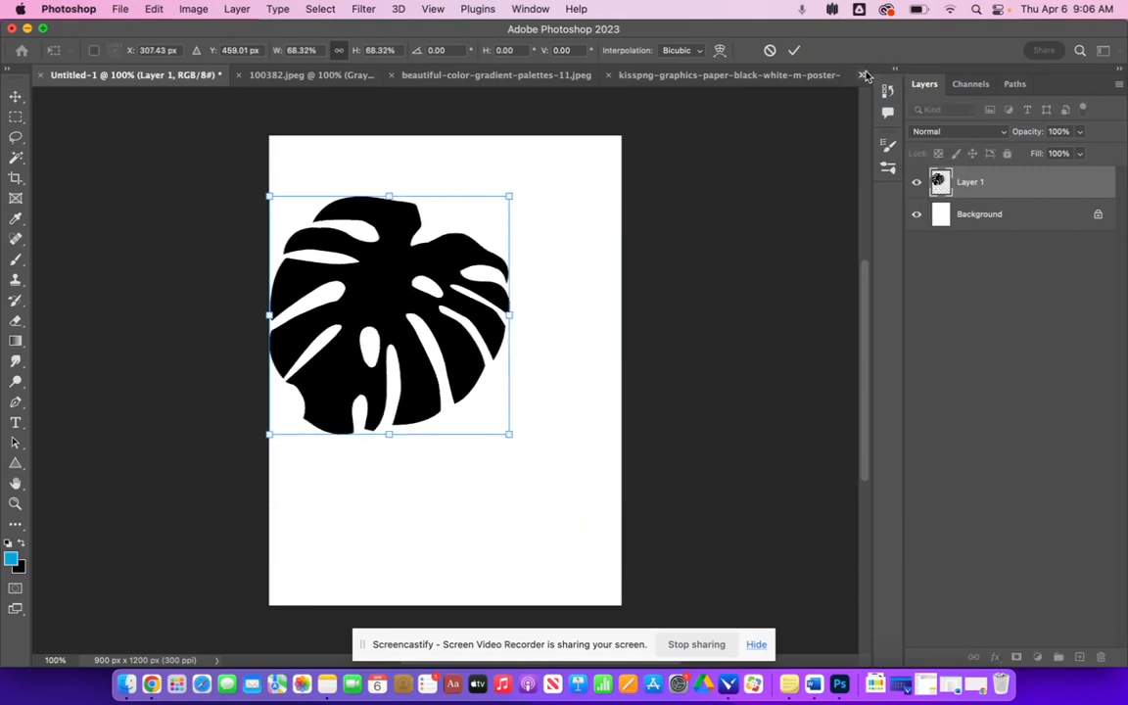
pyautogui.press('Return')
# - In the color gradient palette image, select the palette swatches with a rectangular marquee
pyautogui.press('w')
pyautogui.click(863, 75)
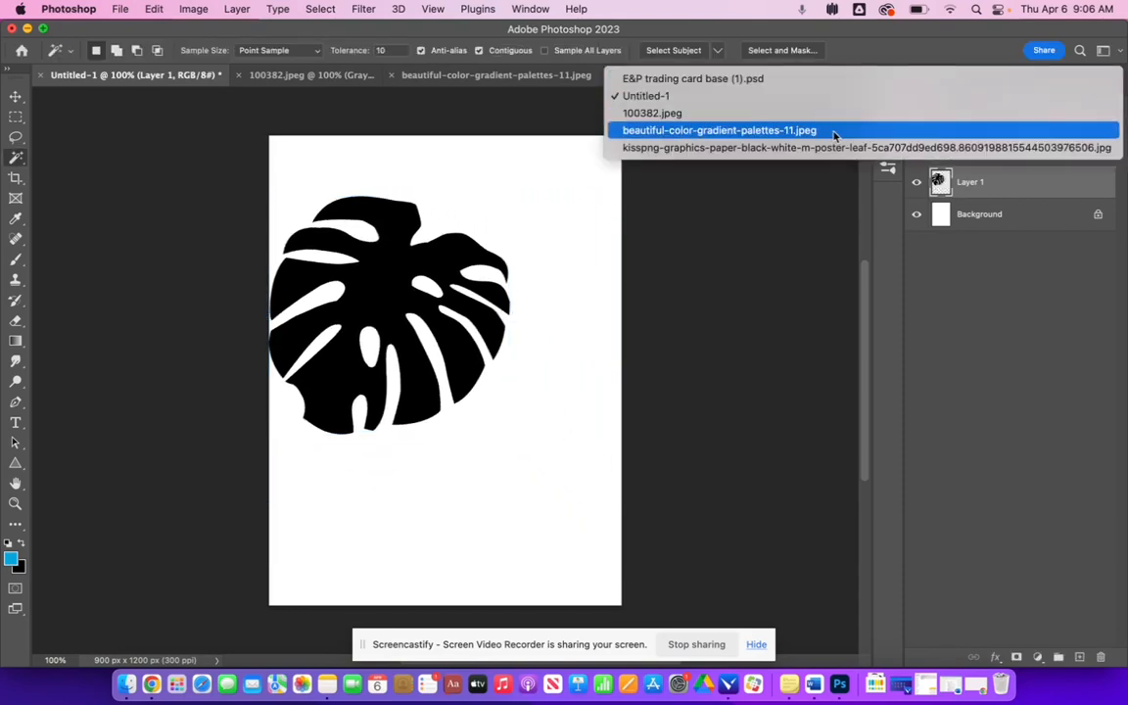
pyautogui.click(832, 130)
pyautogui.click(16, 116)
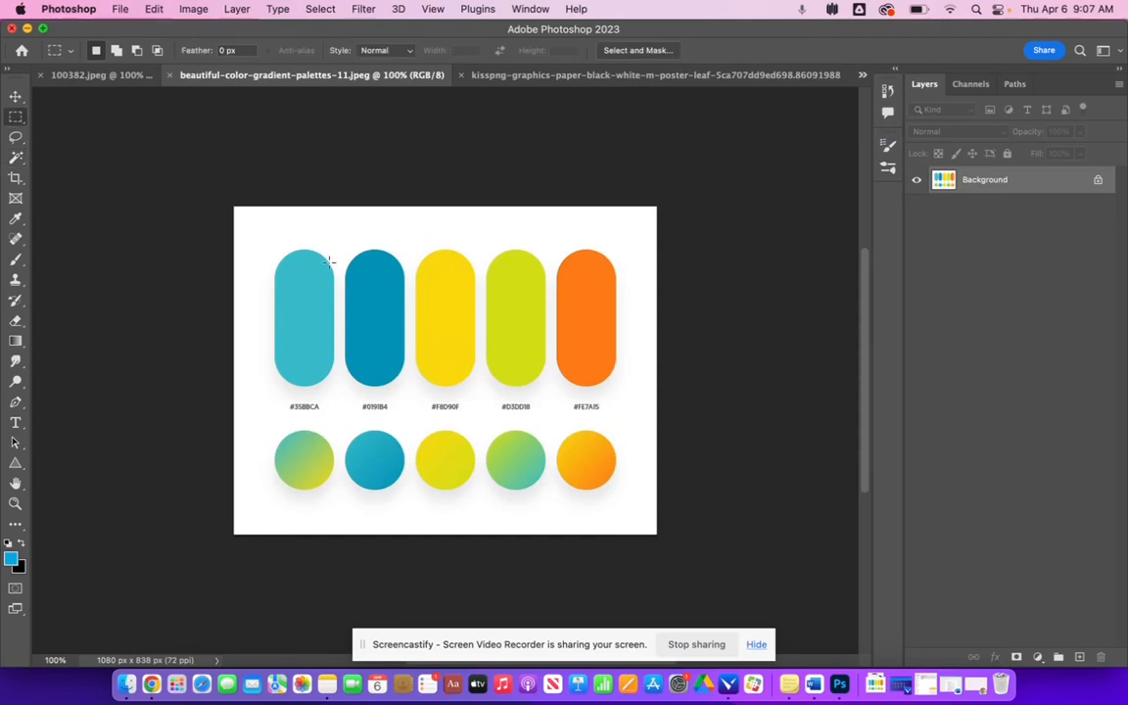
pyautogui.moveTo(259, 242); pyautogui.dragTo(632, 507)
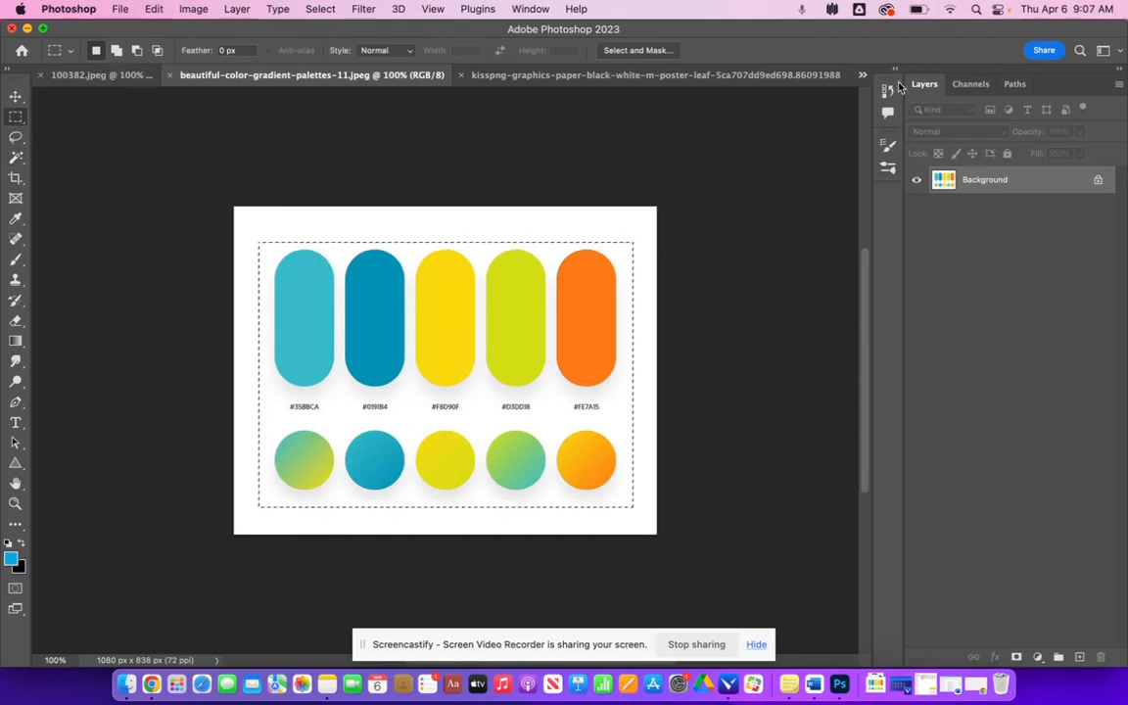
# - Paste the palette into the card, scale it to about 50% and move it to the card's lower left corner
pyautogui.click(860, 75)
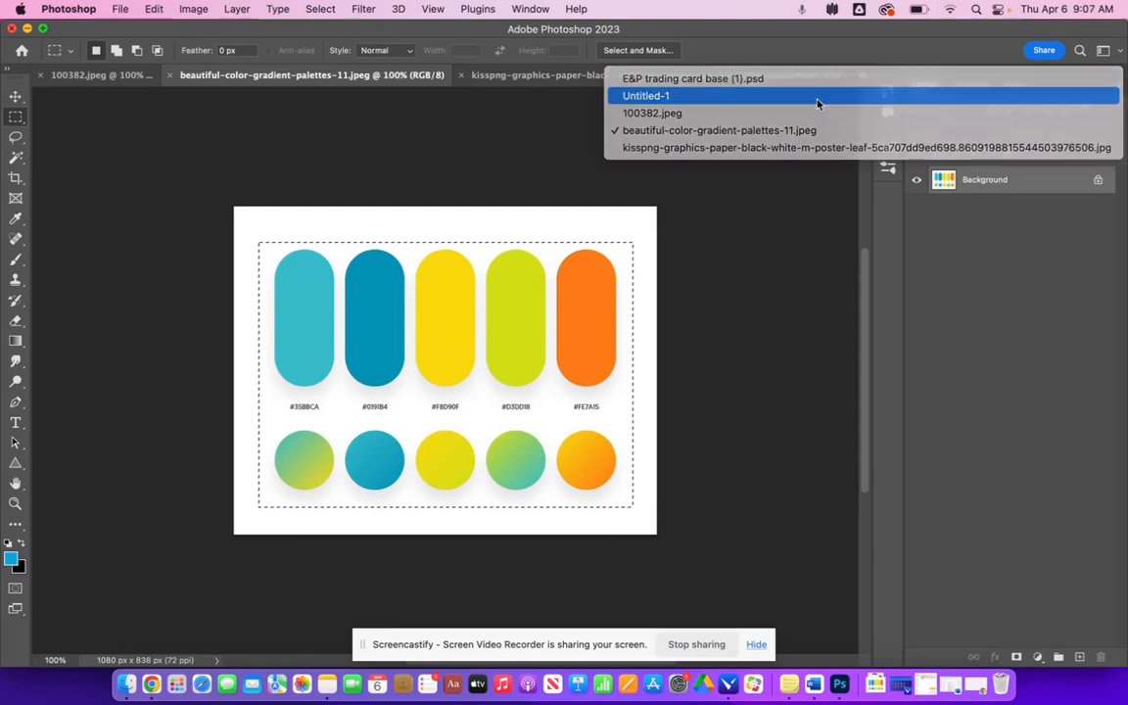
pyautogui.click(736, 90)
pyautogui.press('super+v')
pyautogui.press('super+t')
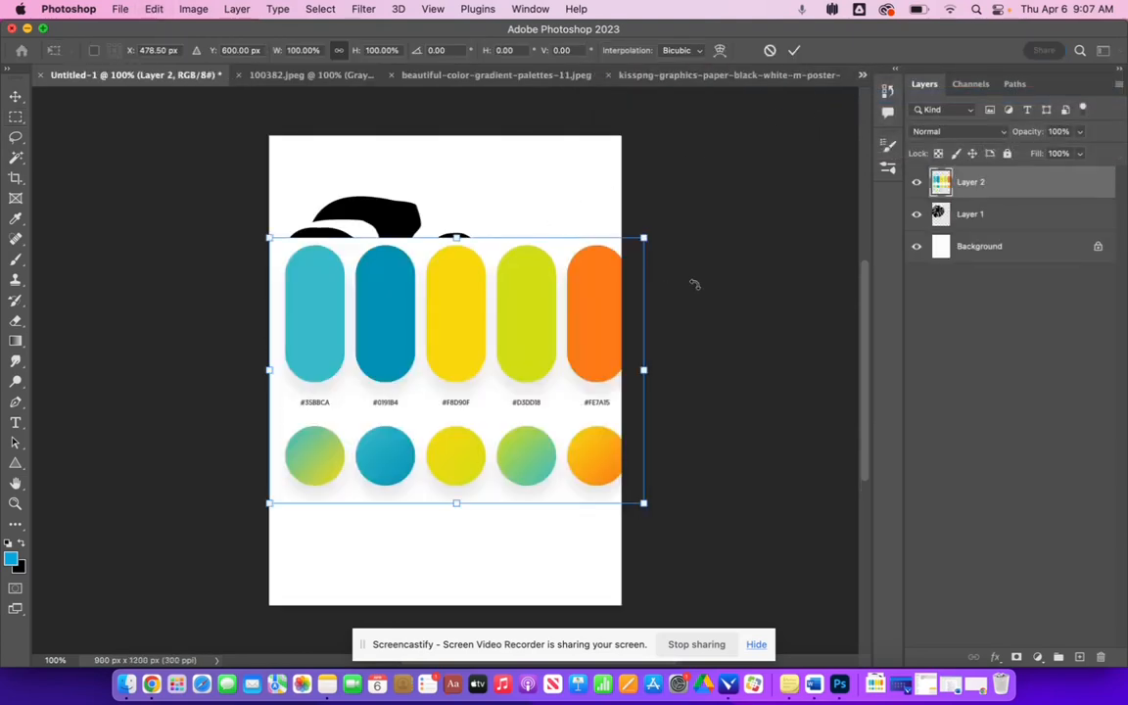
pyautogui.moveTo(649, 237); pyautogui.dragTo(453, 357)
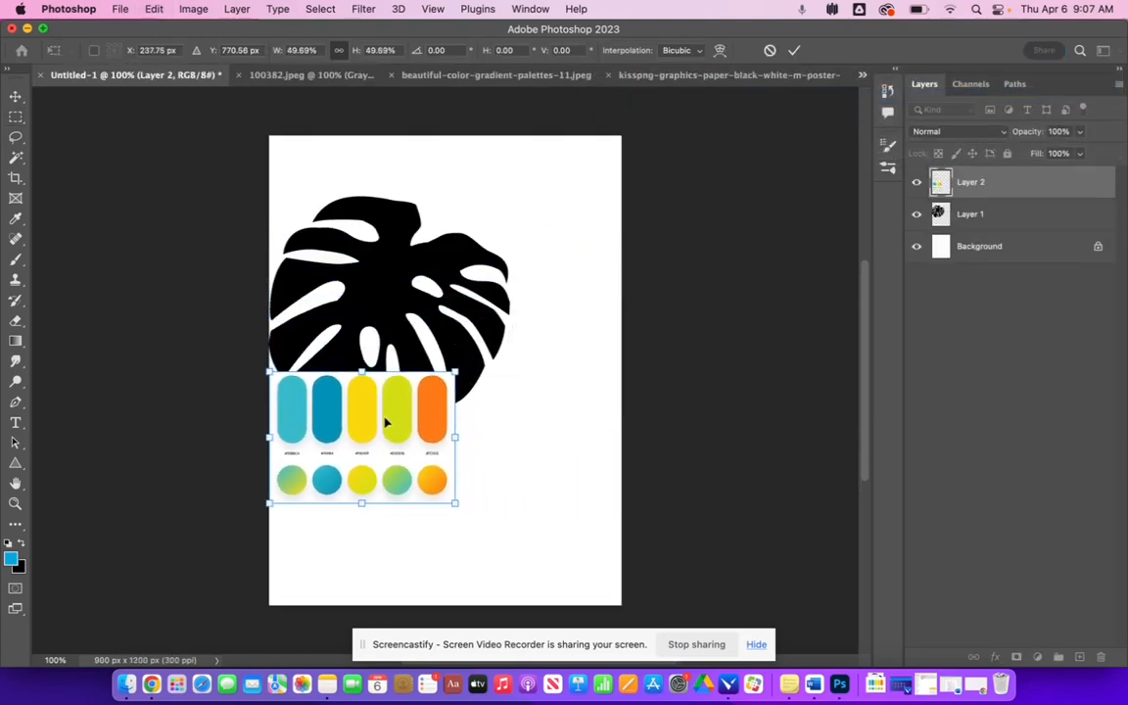
pyautogui.moveTo(386, 424); pyautogui.dragTo(392, 511)
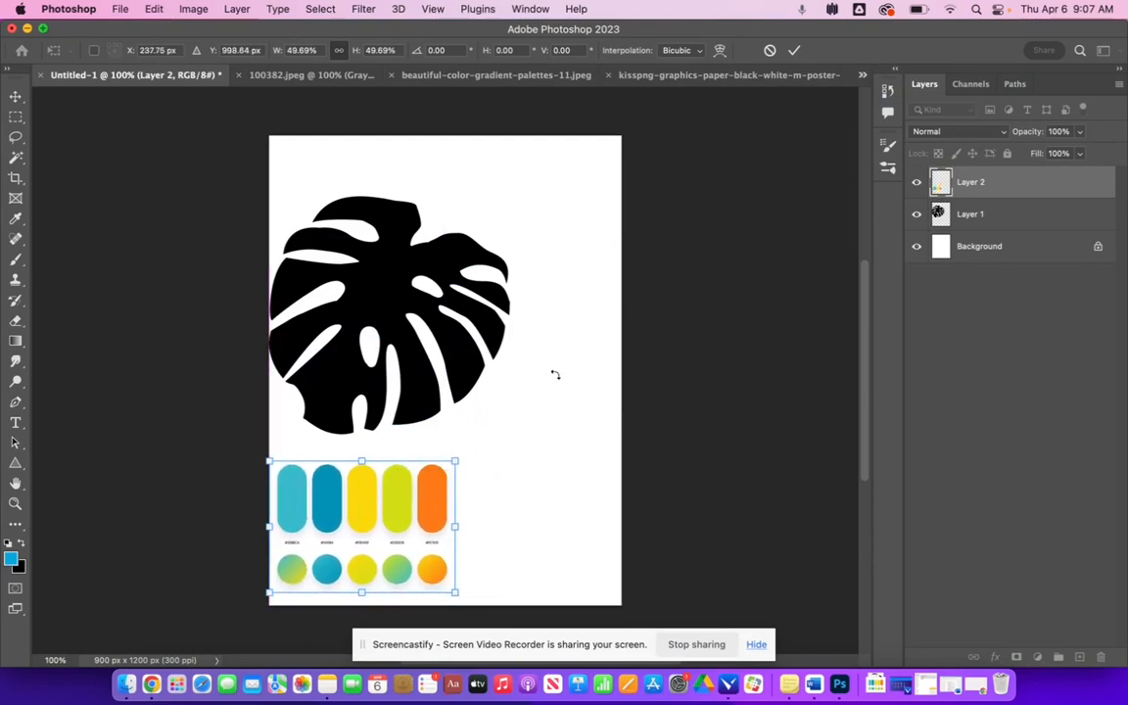
pyautogui.press('Return')
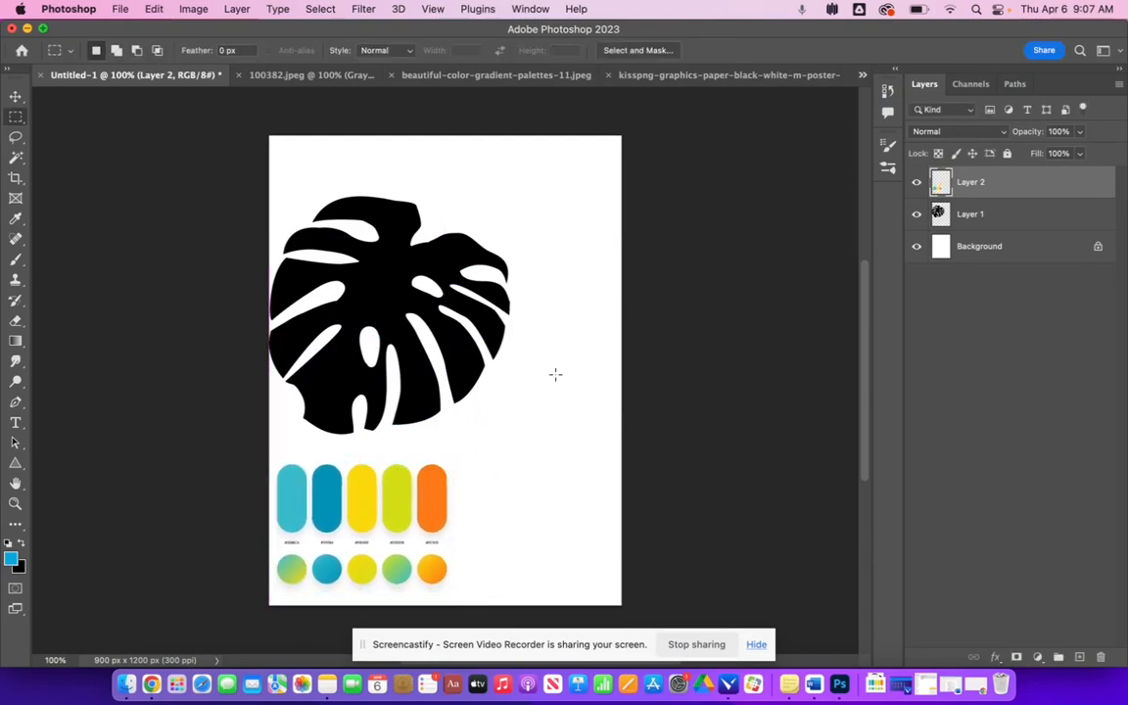
# - Switch to the wavy lines image 100382.jpeg and unlock its background layer
pyautogui.click(498, 79)
pyautogui.click(672, 77)
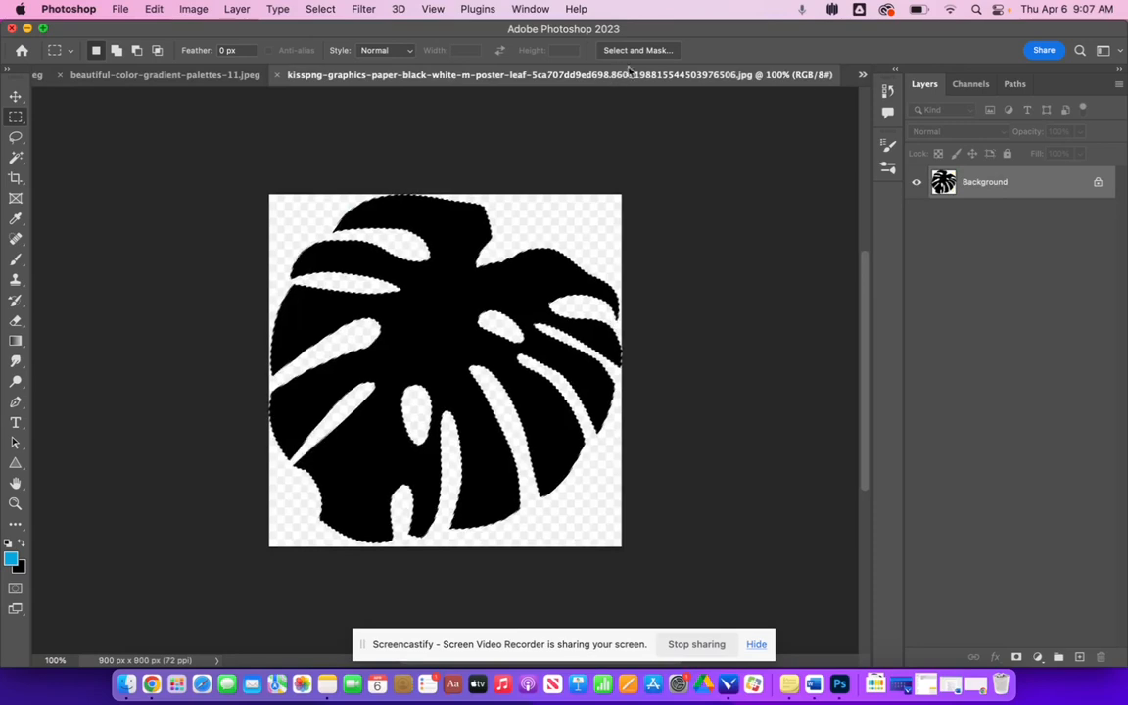
pyautogui.click(861, 74)
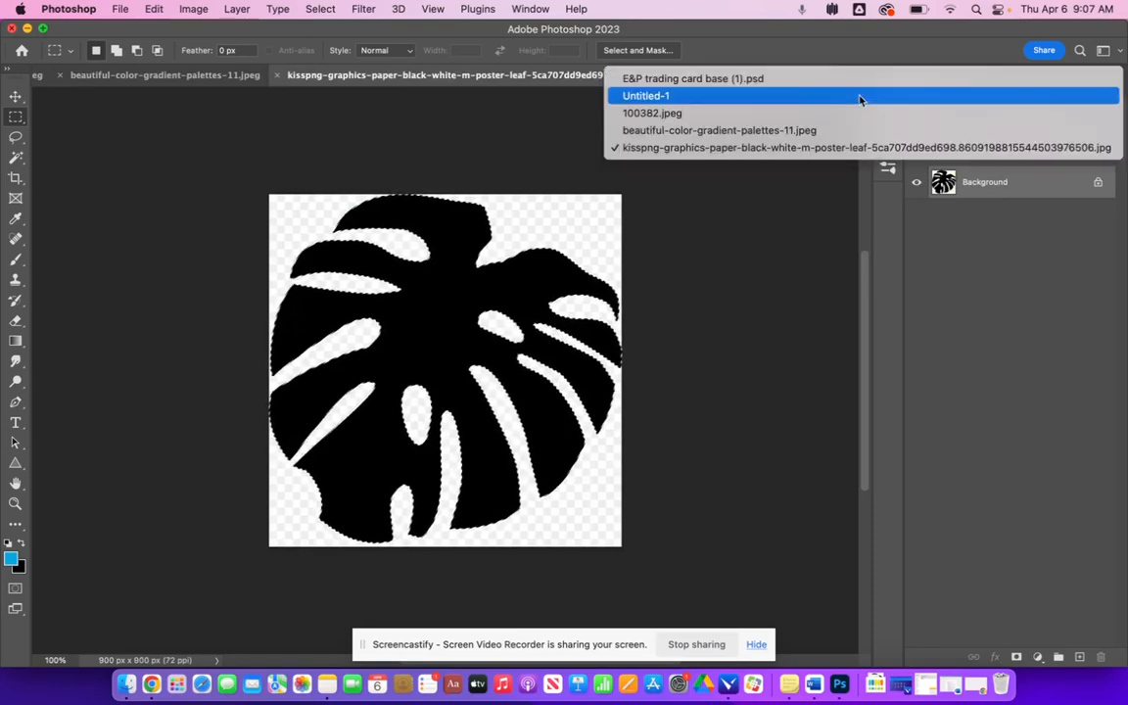
pyautogui.click(857, 114)
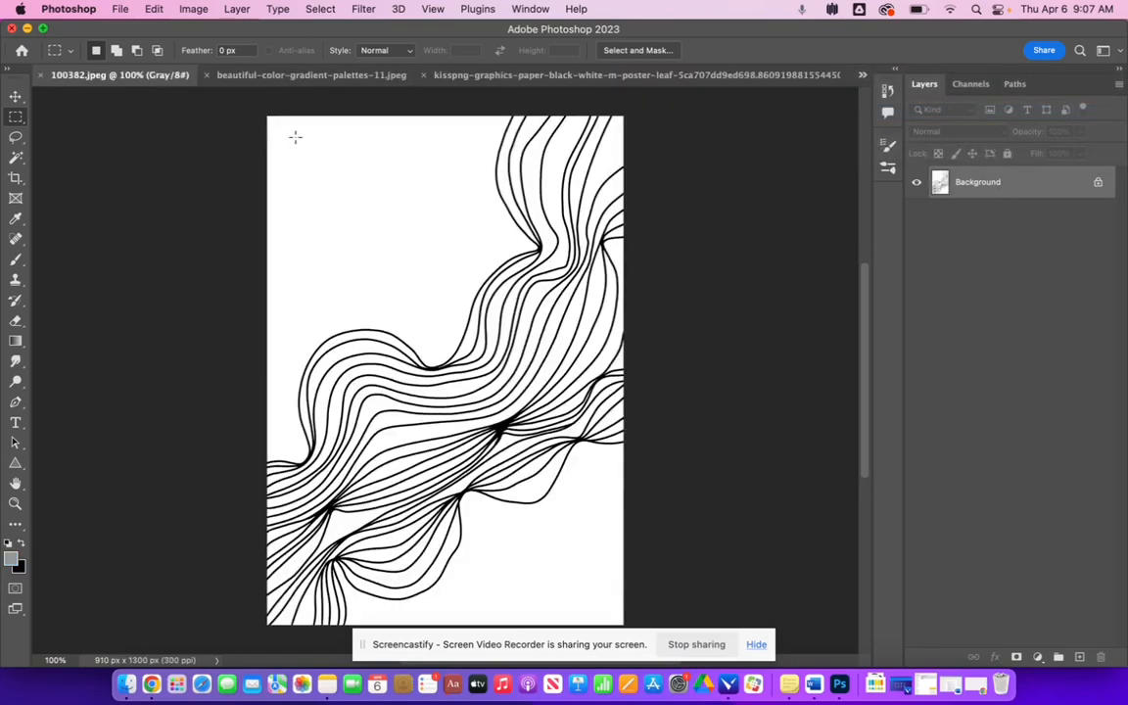
pyautogui.click(13, 160)
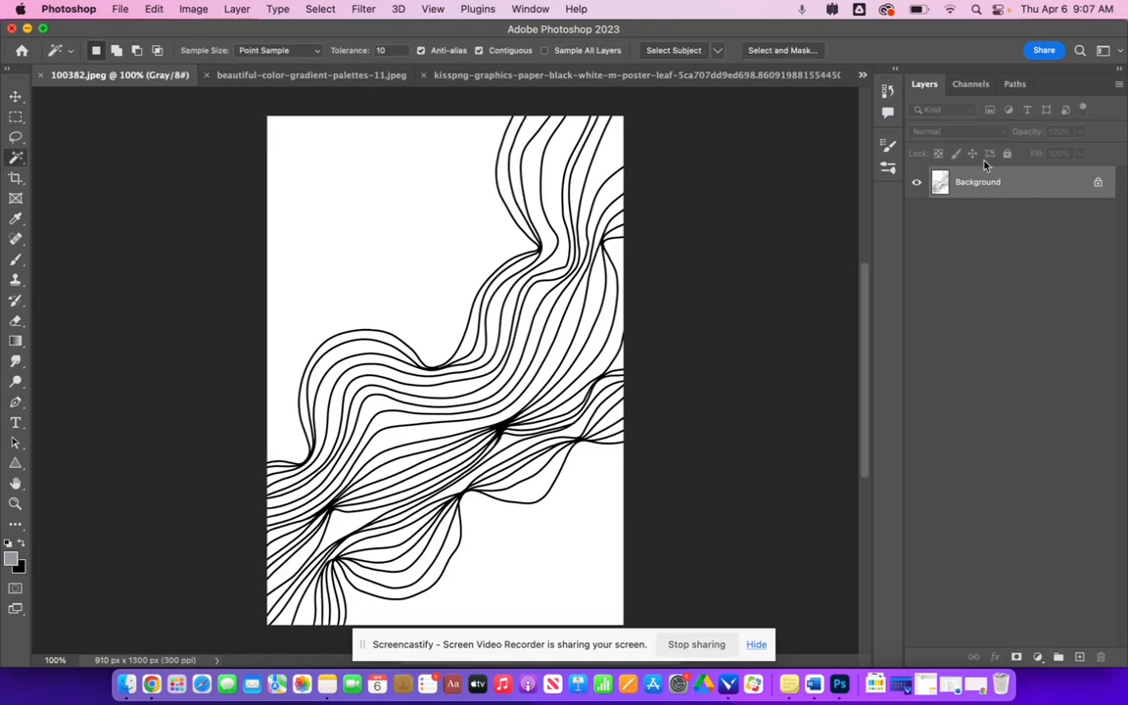
pyautogui.click(1097, 182)
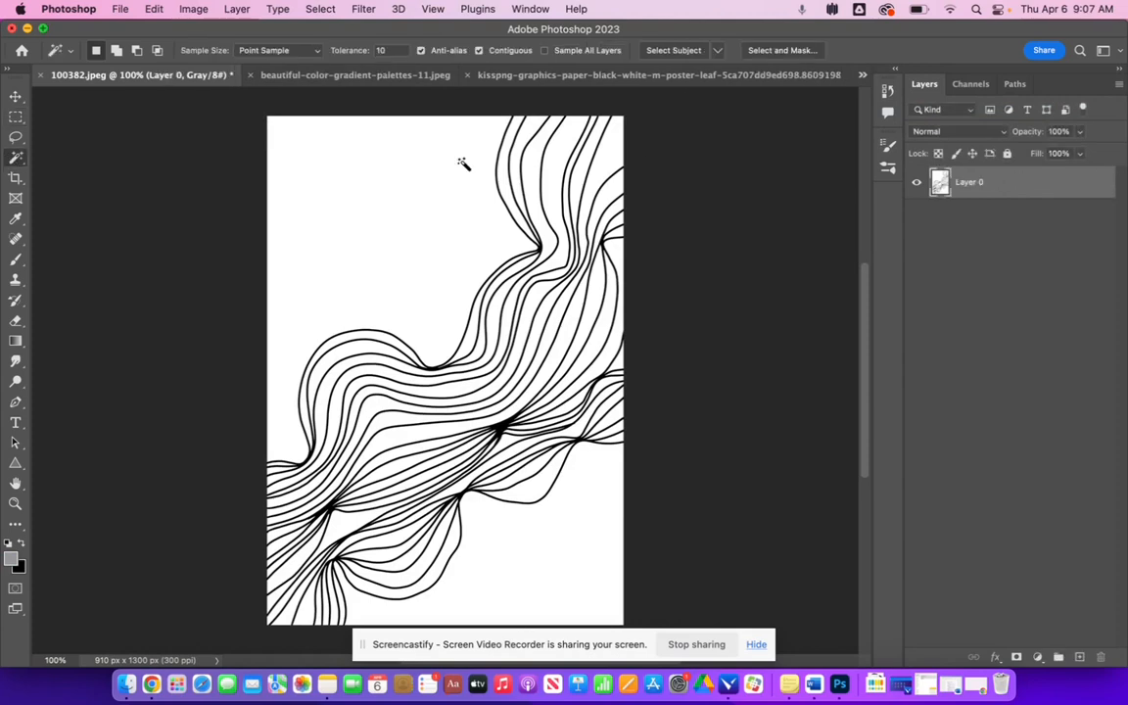
# - Delete the white background of the wavy lines image by selecting similar white pixels with the Magic Wand, then deselect
pyautogui.click(390, 175)
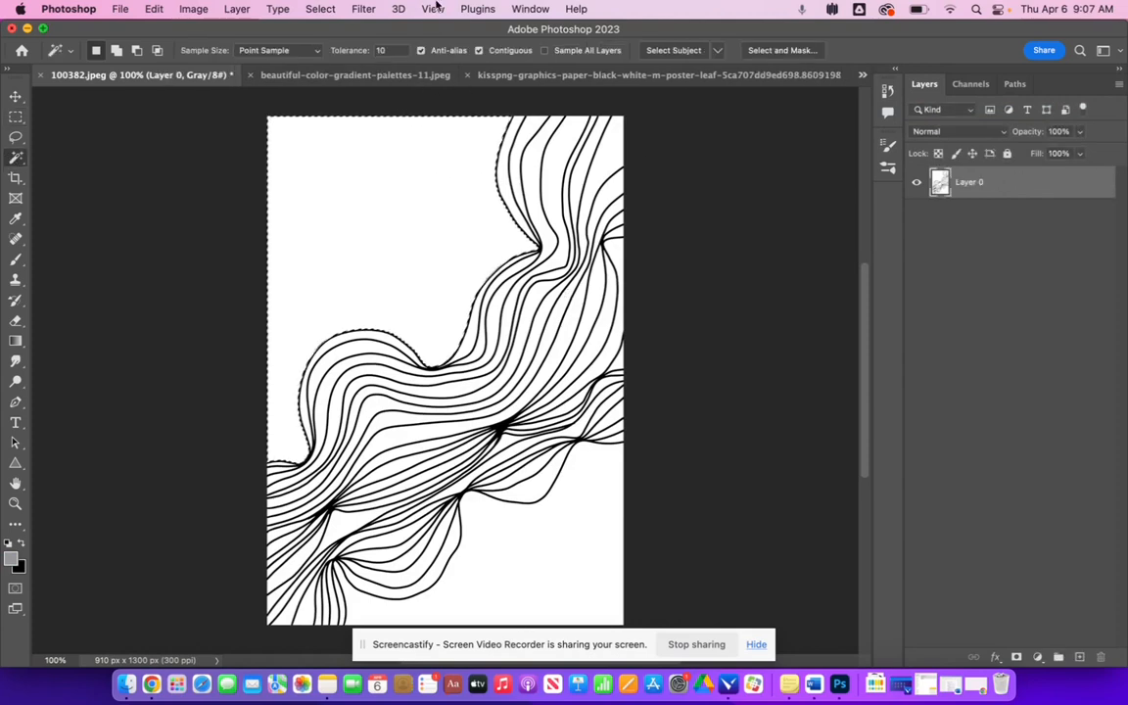
pyautogui.click(322, 10)
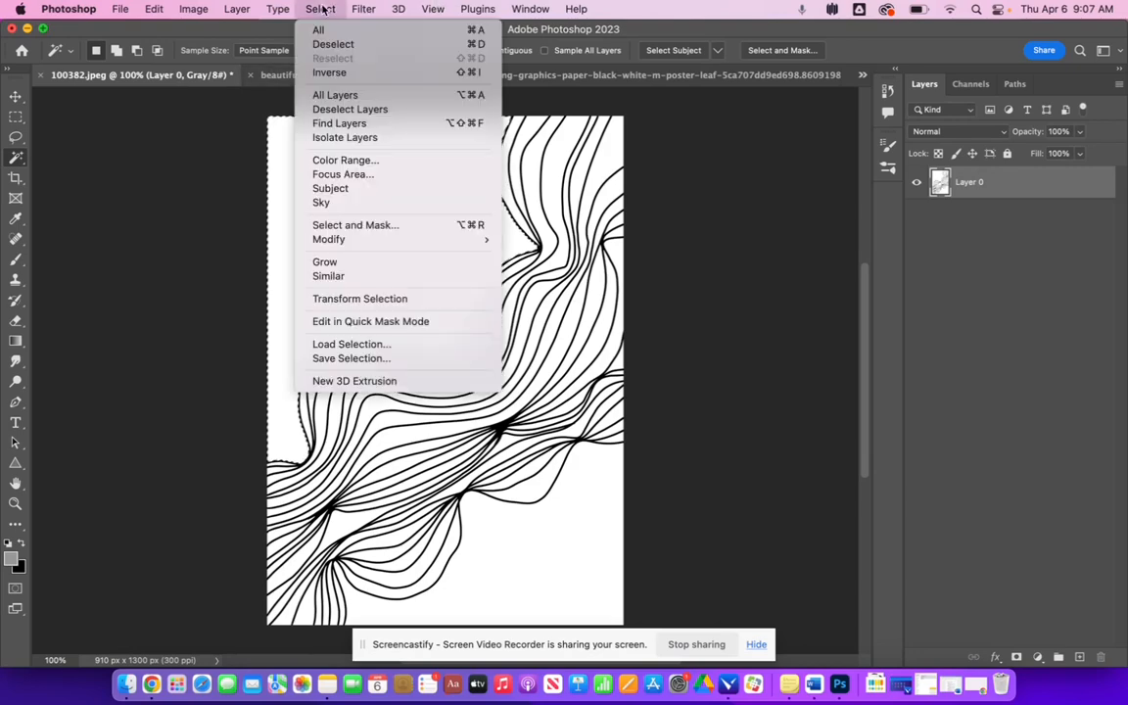
pyautogui.click(333, 277)
pyautogui.press('Delete')
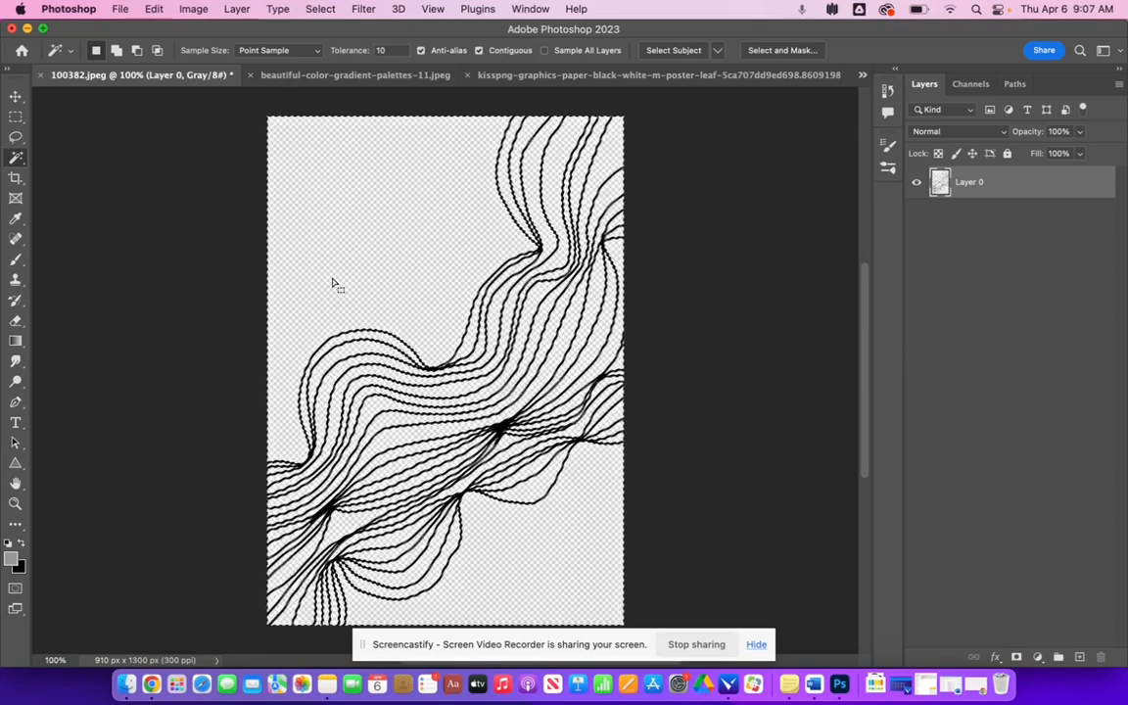
pyautogui.press('super+d')
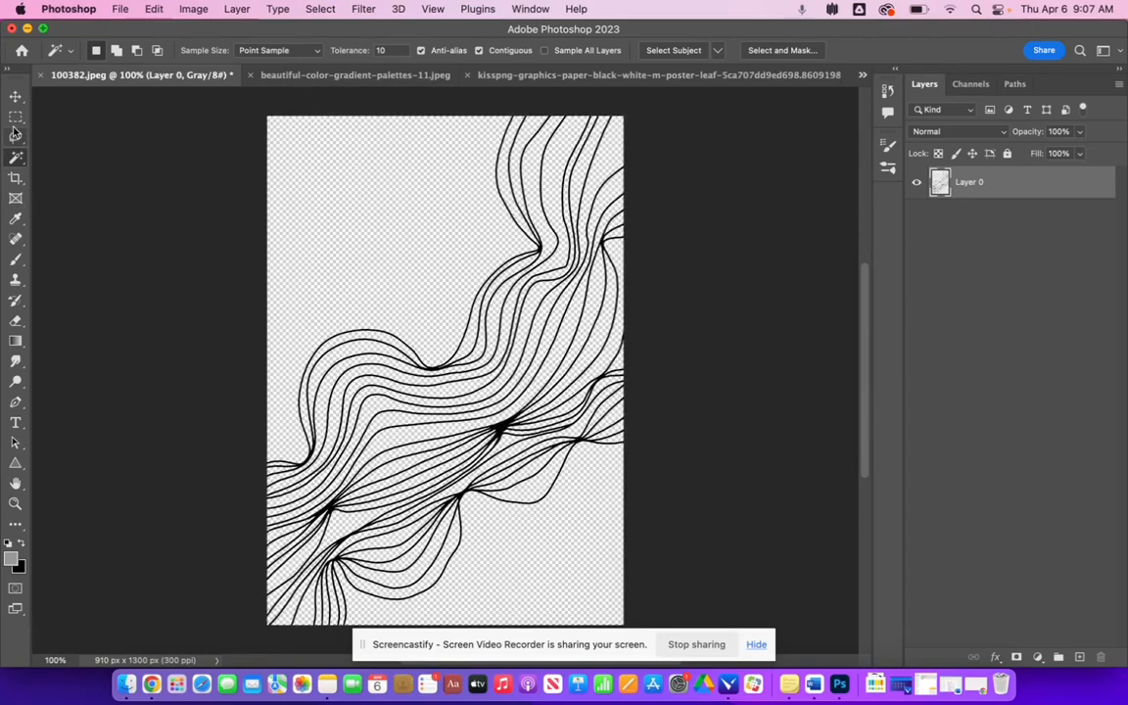
# - Select the entire wavy lines image and paste it into the card as a new layer
pyautogui.click(16, 118)
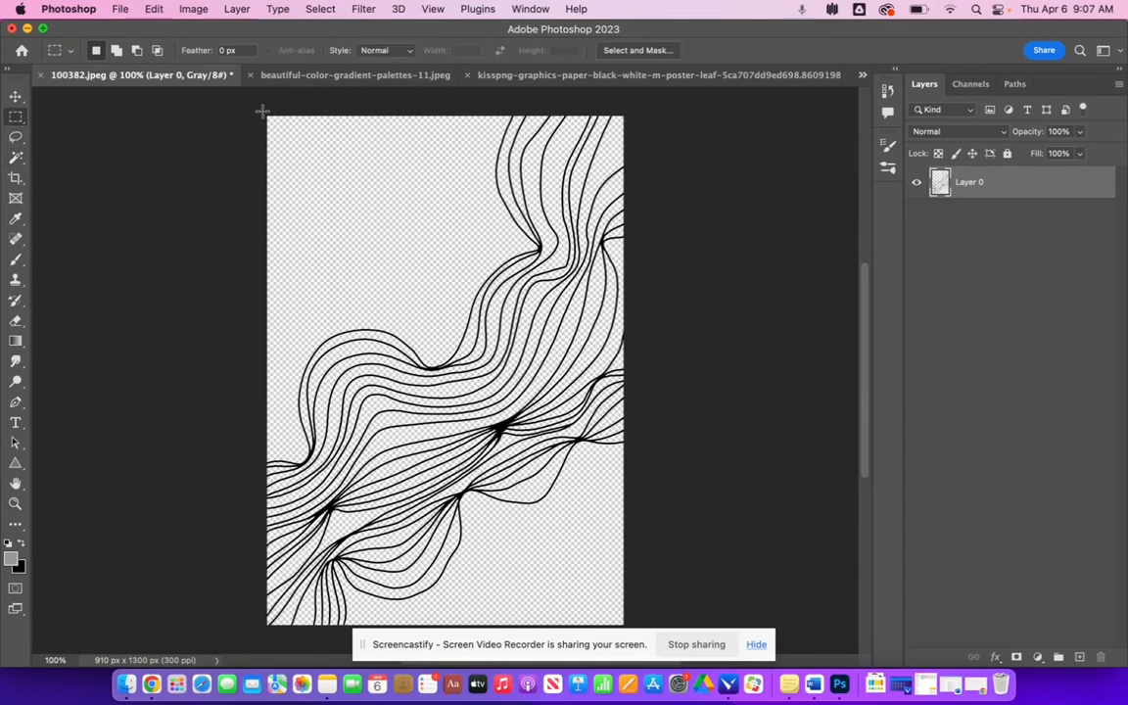
pyautogui.moveTo(262, 110); pyautogui.dragTo(634, 637)
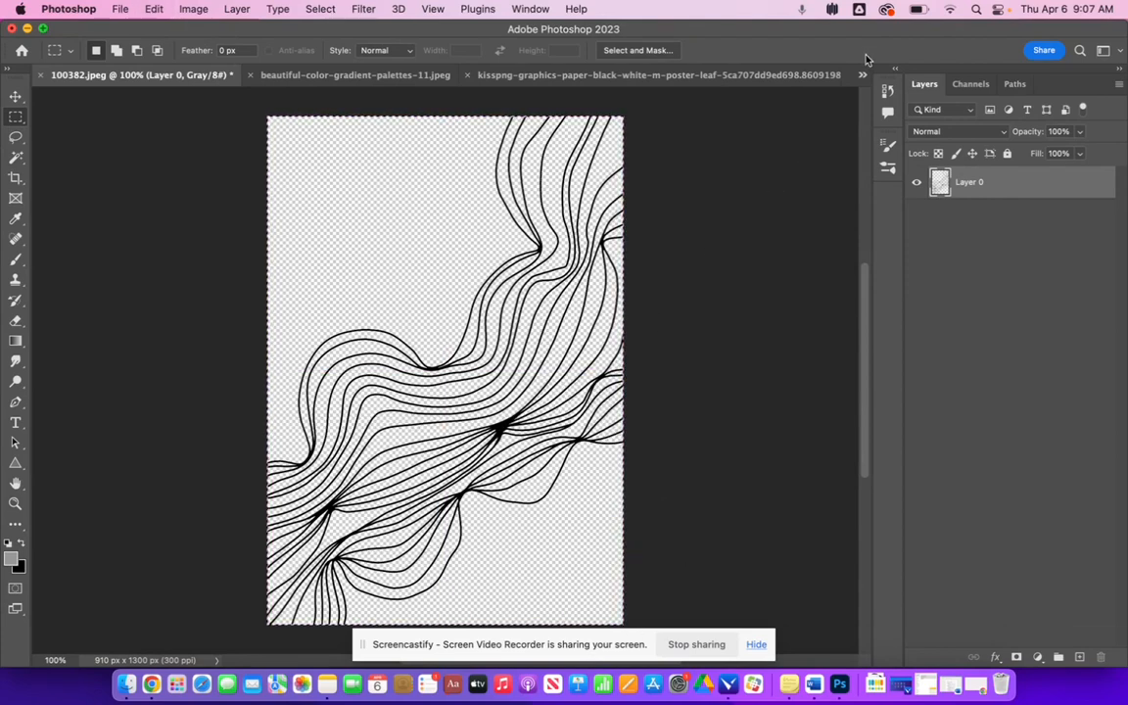
pyautogui.click(863, 75)
pyautogui.click(788, 96)
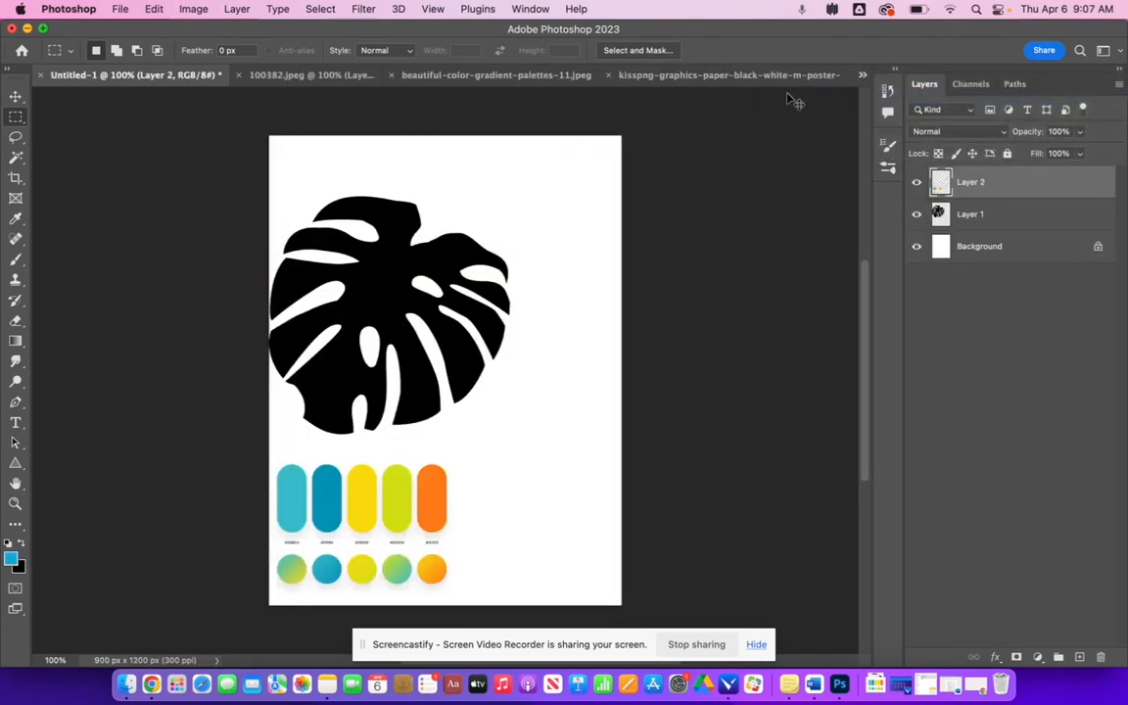
pyautogui.press('super+v')
pyautogui.press('super+t')
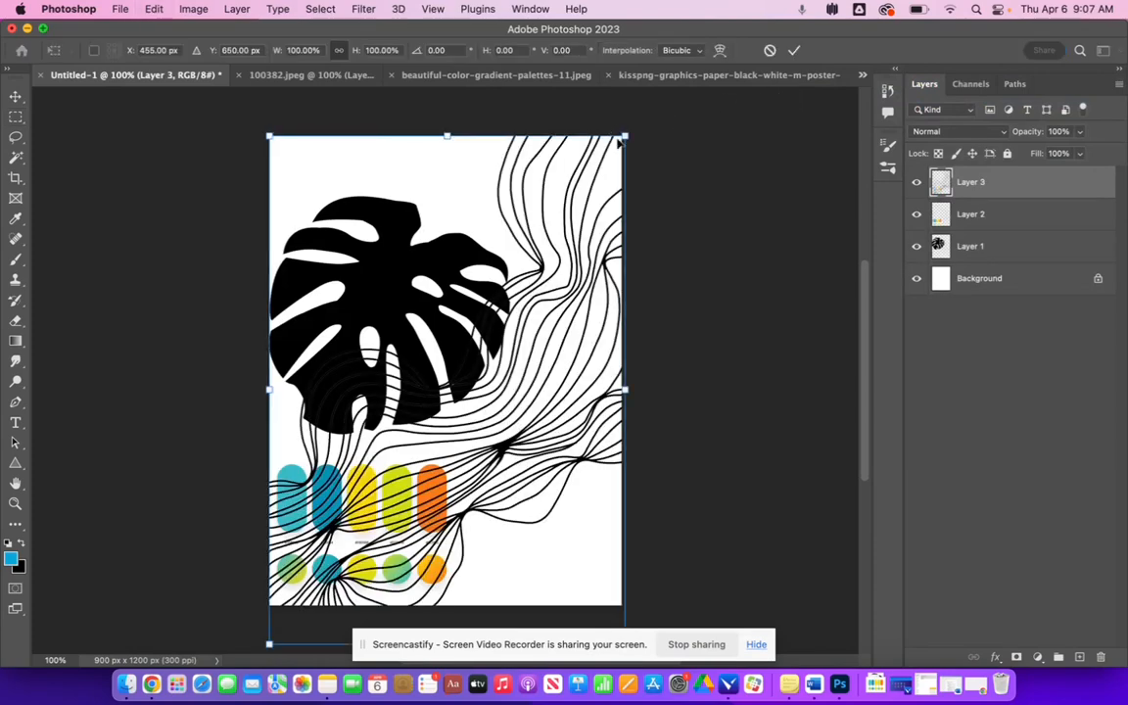
pyautogui.moveTo(624, 135)
pyautogui.mouseDown()
pyautogui.moveTo(594, 153)
pyautogui.moveTo(629, 119)
pyautogui.moveTo(623, 134)
pyautogui.mouseUp()
pyautogui.press('Return')
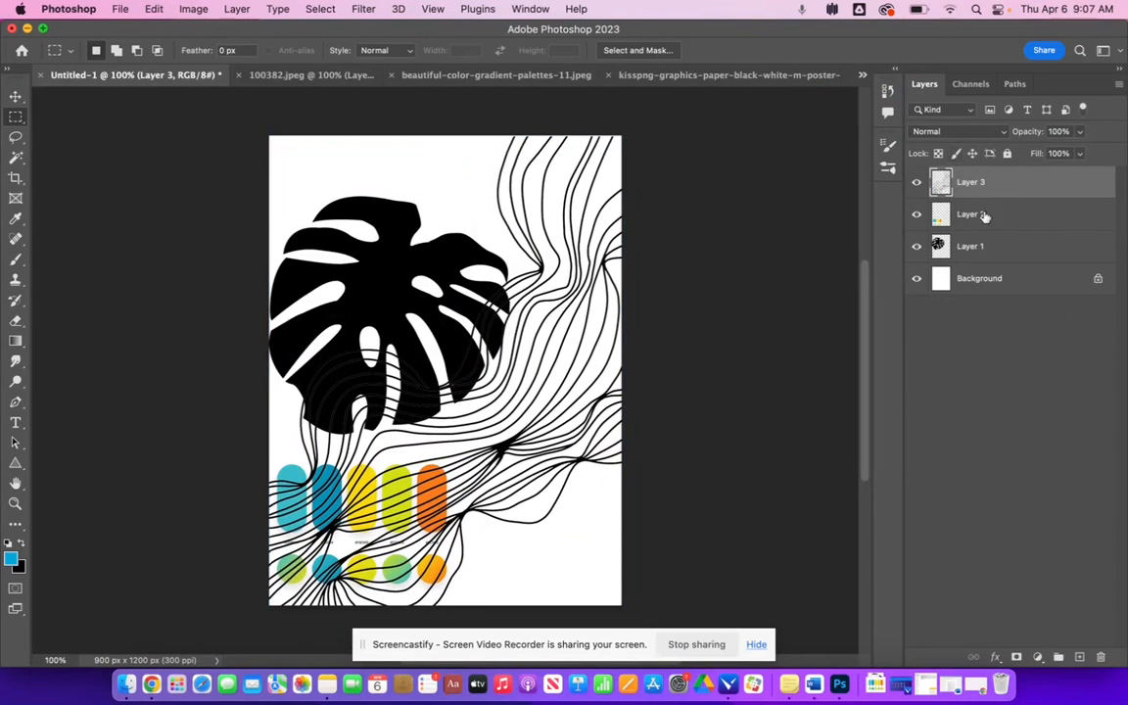
# - Move the palette layer above the lines layer and place the palette in the card's lower right corner
pyautogui.moveTo(983, 216); pyautogui.dragTo(974, 179)
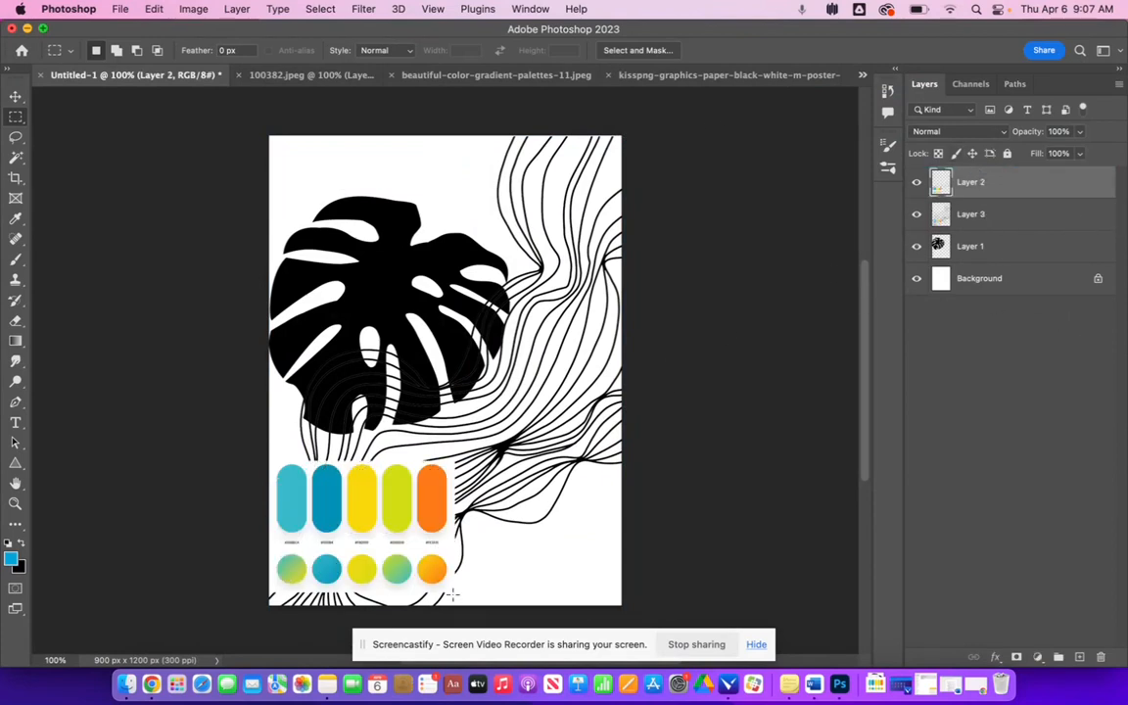
pyautogui.click(16, 96)
pyautogui.moveTo(377, 496); pyautogui.dragTo(536, 516)
# - Shift the leaf image higher on the card
pyautogui.moveTo(377, 294); pyautogui.dragTo(375, 251)
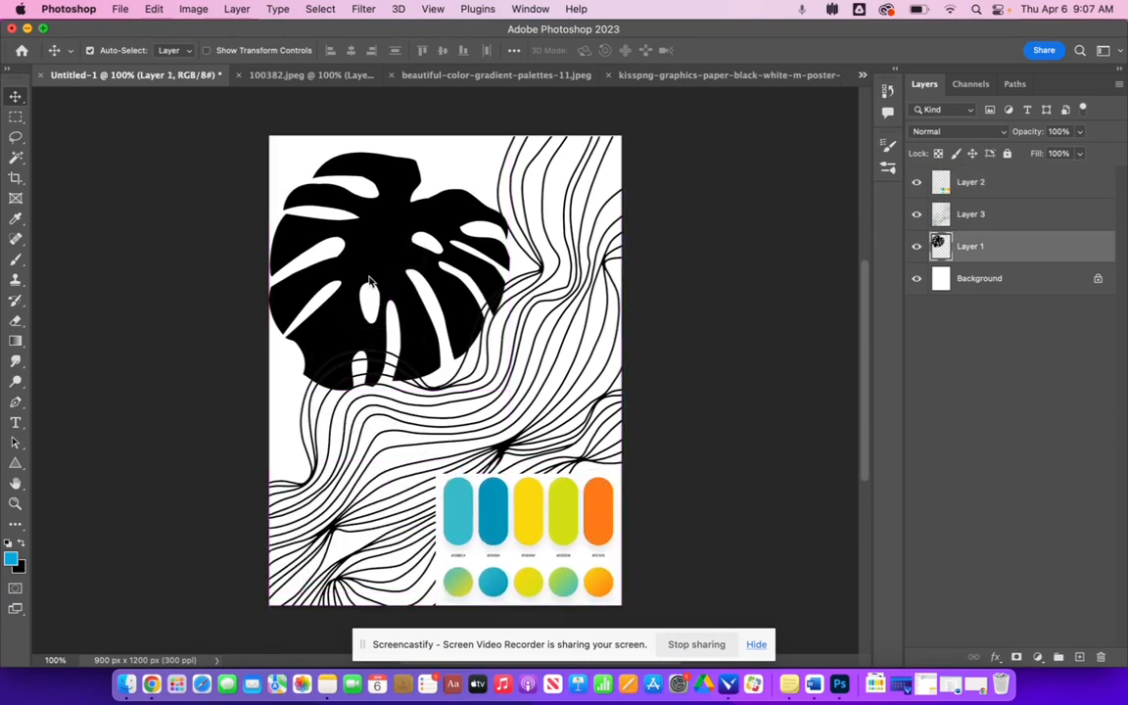
pyautogui.moveTo(577, 541); pyautogui.dragTo(536, 567)
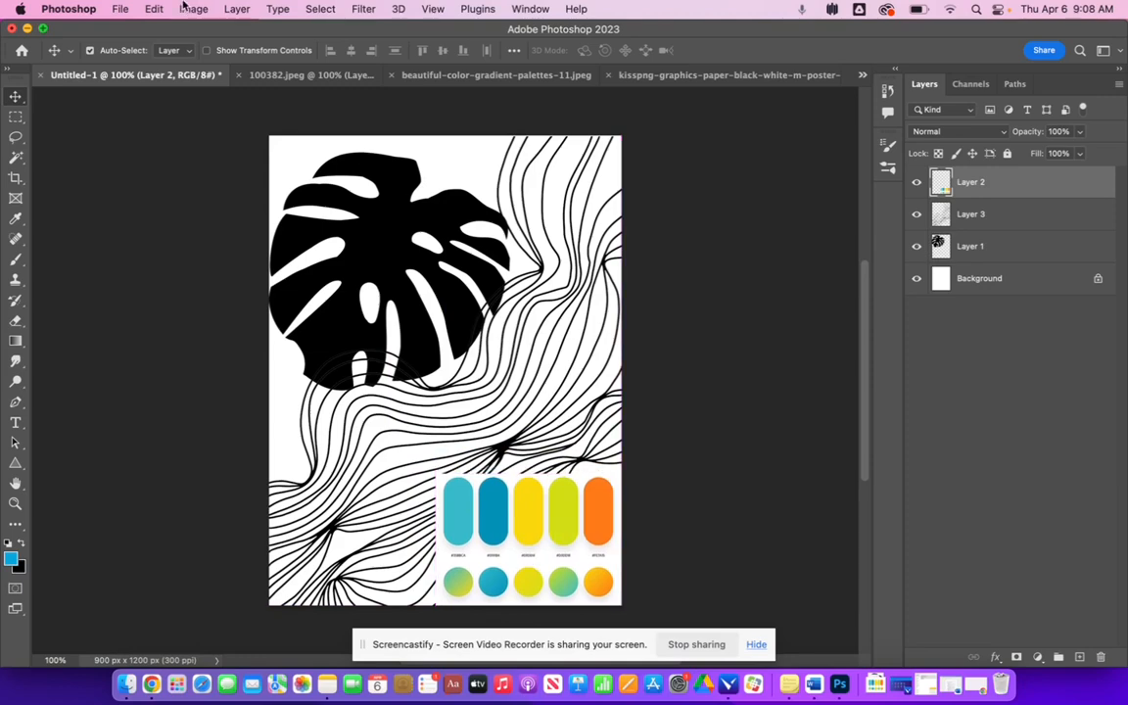
# - View the E&P trading card base example file and return to the card document
pyautogui.click(862, 75)
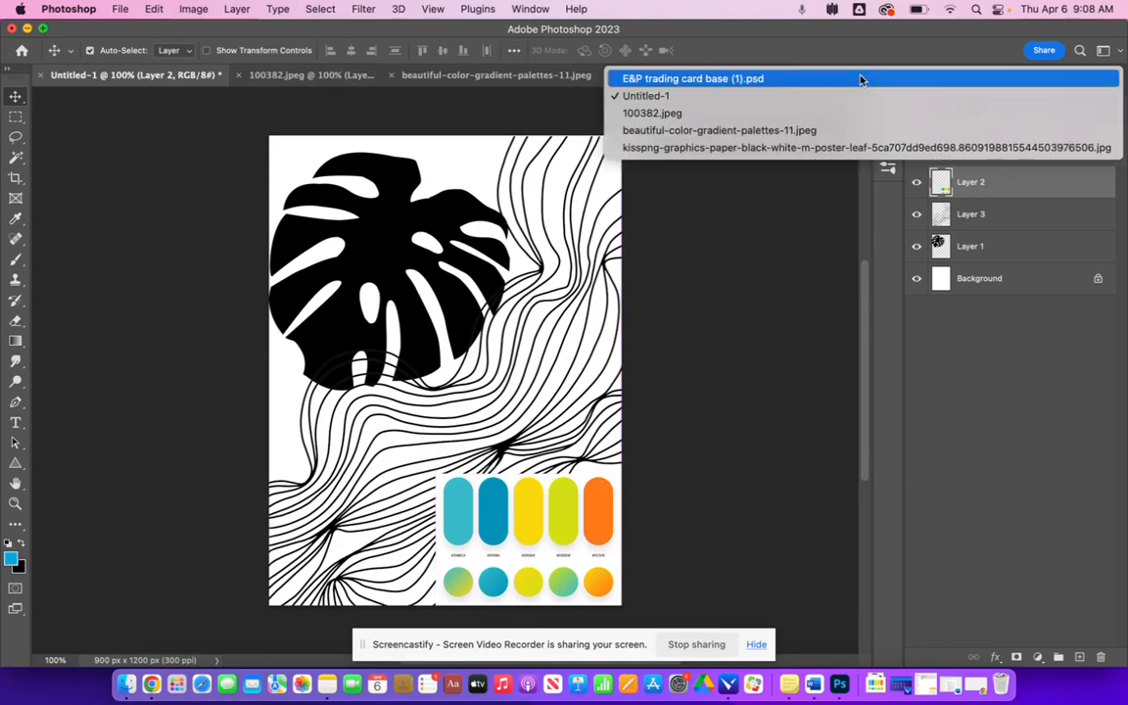
pyautogui.click(868, 80)
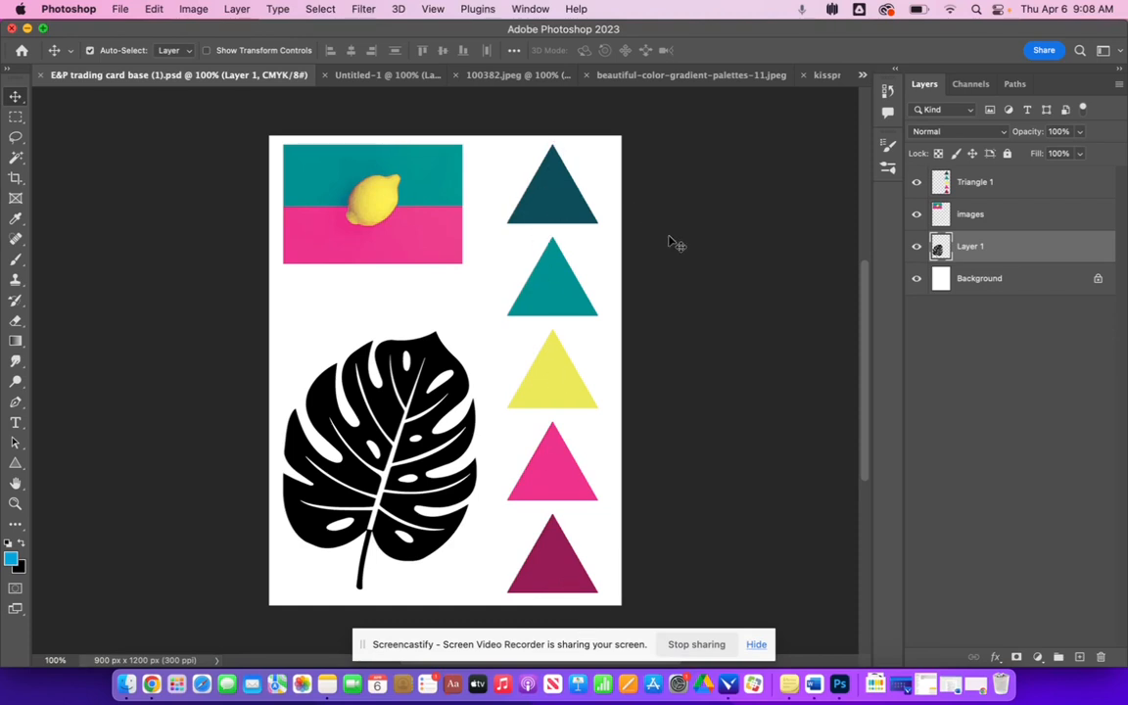
pyautogui.click(389, 79)
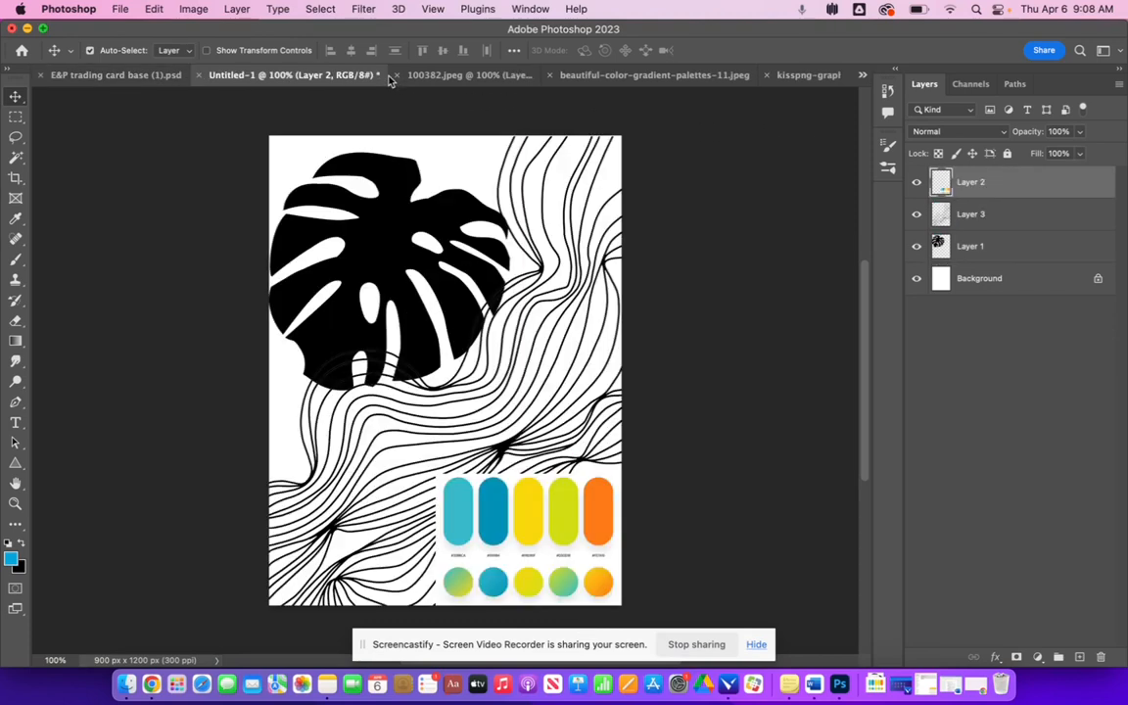
# - Nudge the palette and the leaf slightly, then hide the palette layer
pyautogui.moveTo(541, 540)
pyautogui.mouseDown()
pyautogui.moveTo(410, 488)
pyautogui.moveTo(513, 515)
pyautogui.moveTo(534, 539)
pyautogui.moveTo(550, 534)
pyautogui.moveTo(529, 528)
pyautogui.moveTo(537, 541)
pyautogui.mouseUp()
pyautogui.moveTo(378, 244); pyautogui.dragTo(395, 247)
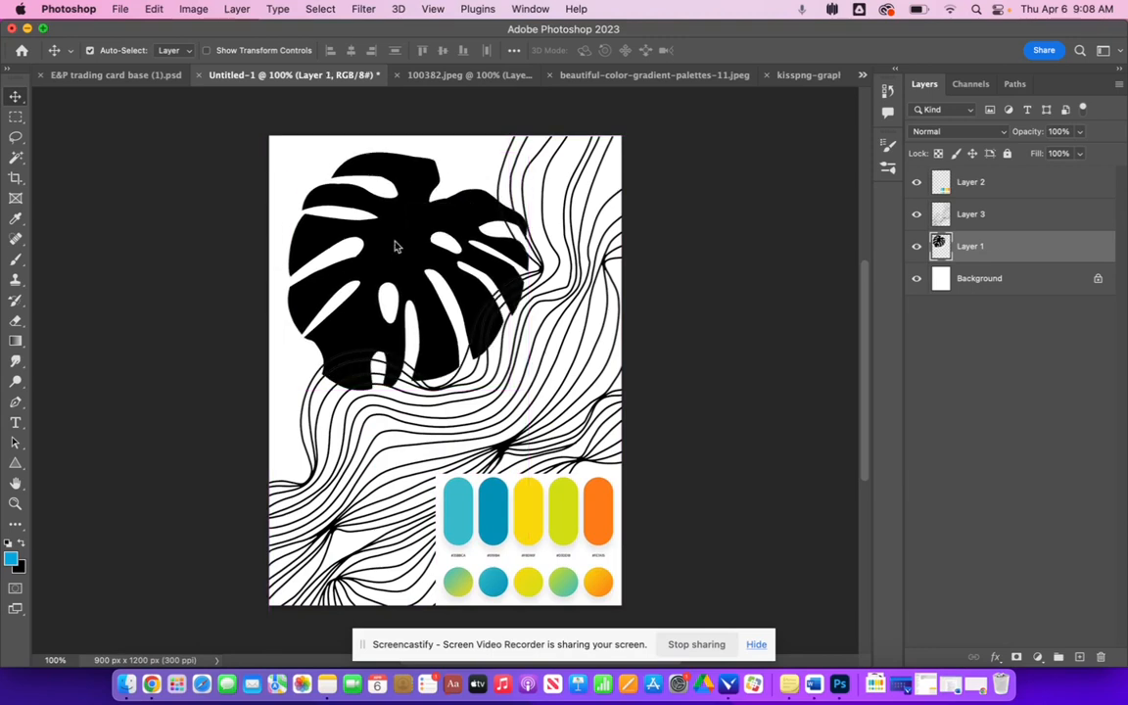
pyautogui.click(917, 185)
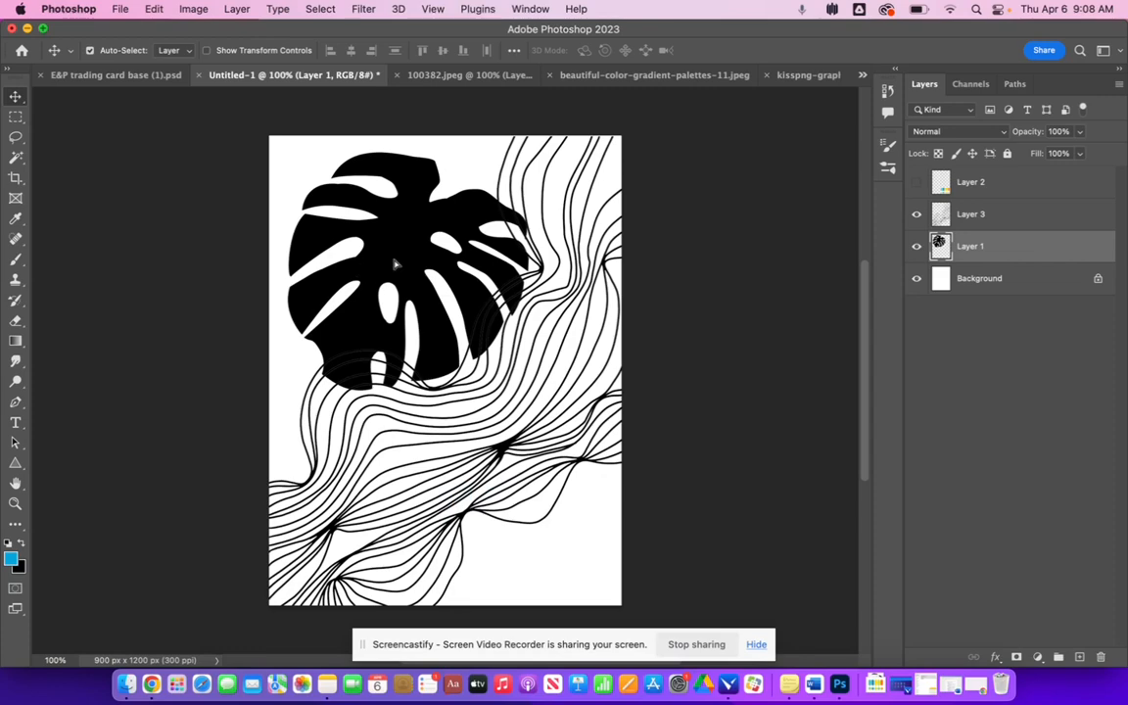
# - Enlarge the leaf to about 147% with Free Transform and move it lower on the card
pyautogui.moveTo(396, 260)
pyautogui.mouseDown()
pyautogui.moveTo(418, 378)
pyautogui.moveTo(450, 433)
pyautogui.moveTo(380, 221)
pyautogui.moveTo(385, 256)
pyautogui.moveTo(381, 246)
pyautogui.mouseUp()
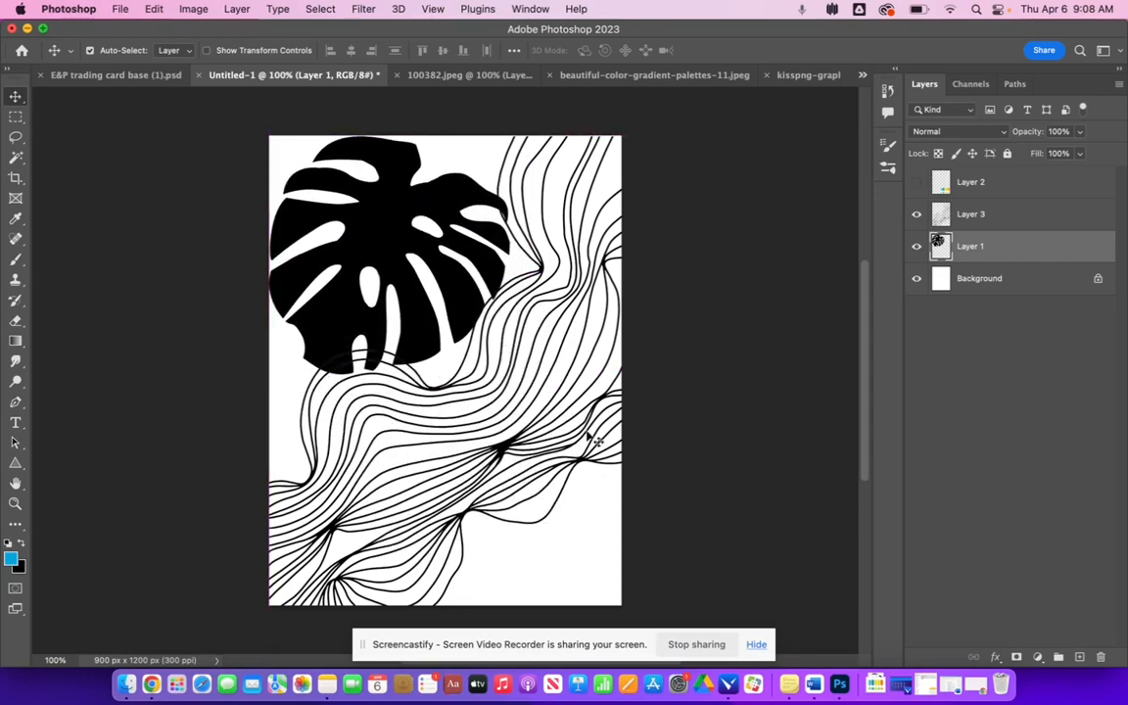
pyautogui.press('super+t')
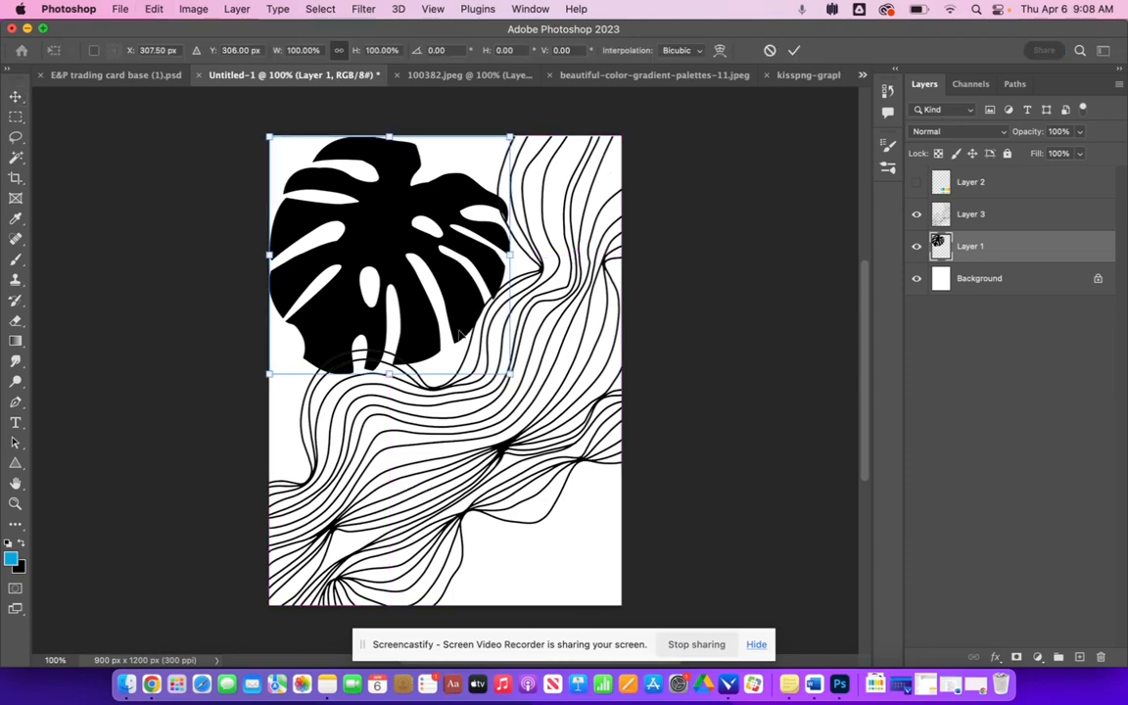
pyautogui.moveTo(515, 378); pyautogui.dragTo(599, 511)
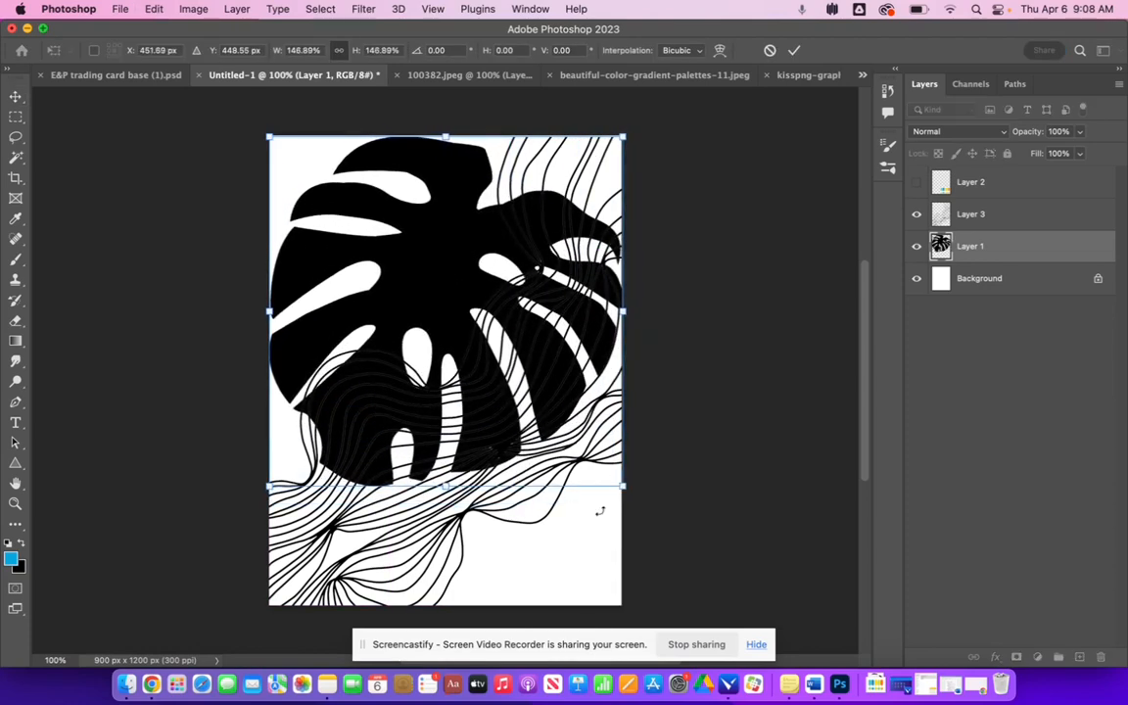
pyautogui.press('Return')
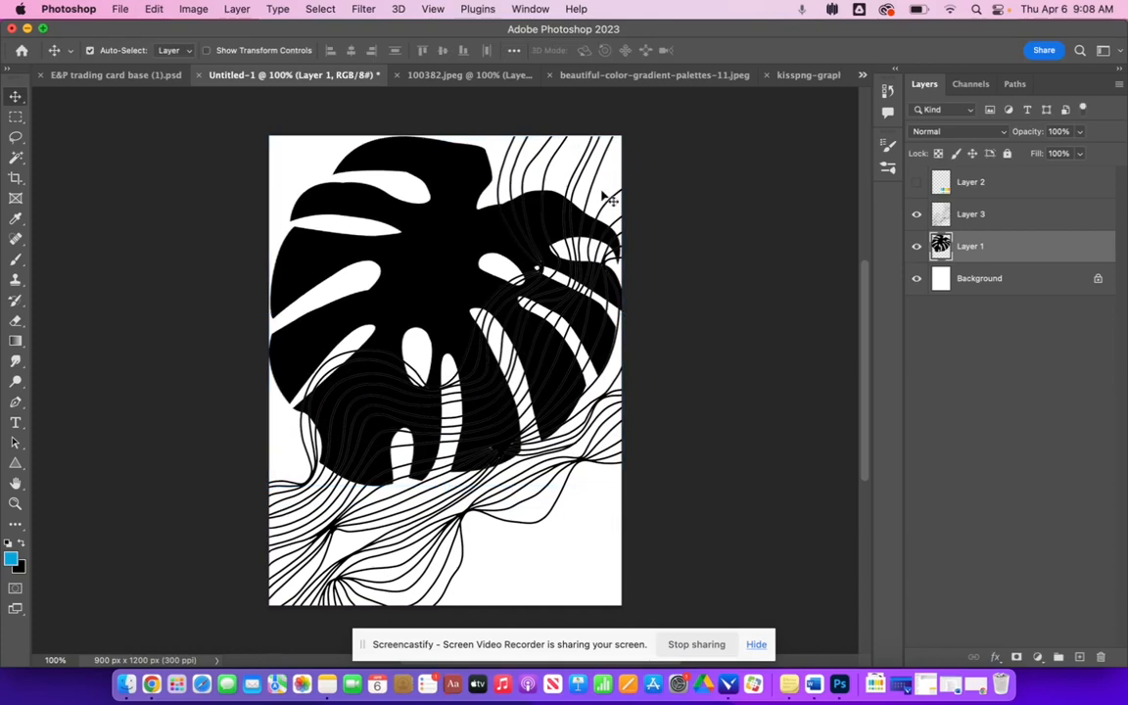
pyautogui.moveTo(460, 251); pyautogui.dragTo(455, 303)
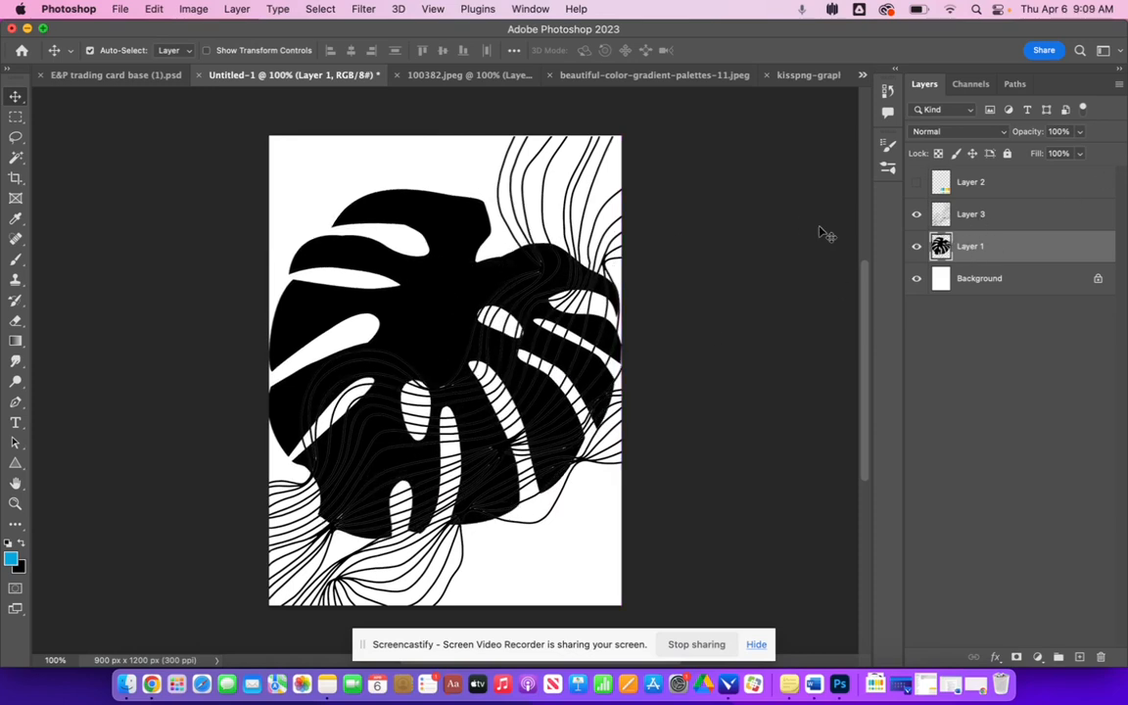
pyautogui.moveTo(986, 249); pyautogui.dragTo(993, 212)
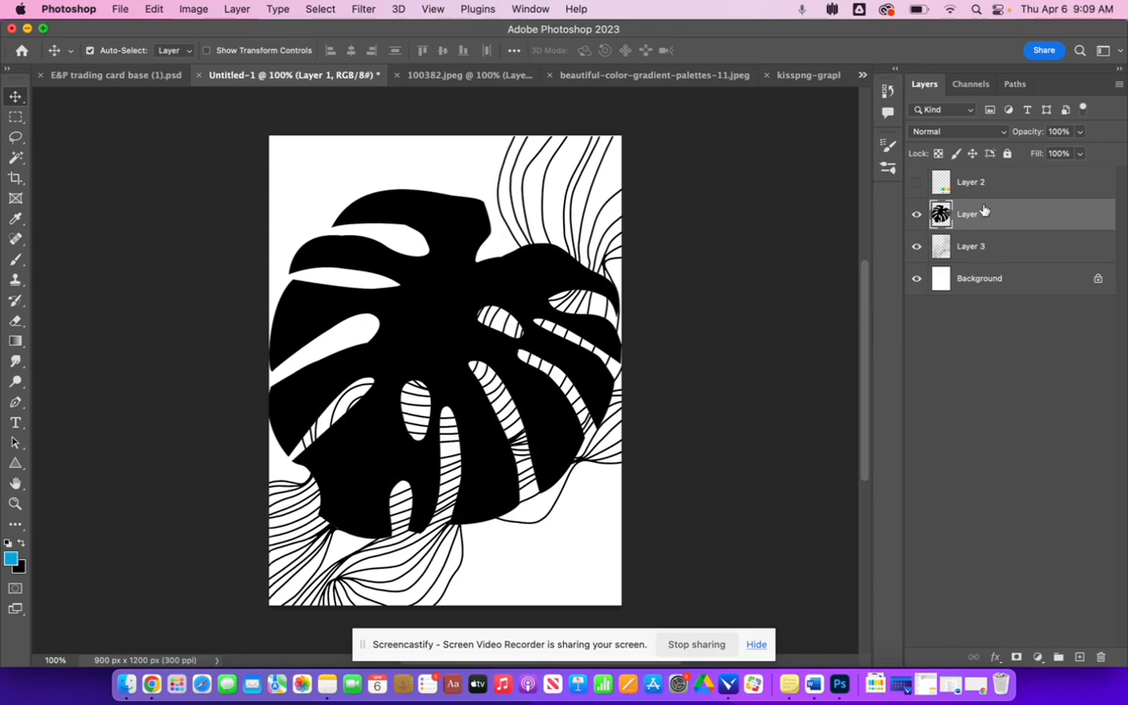
pyautogui.click(941, 133)
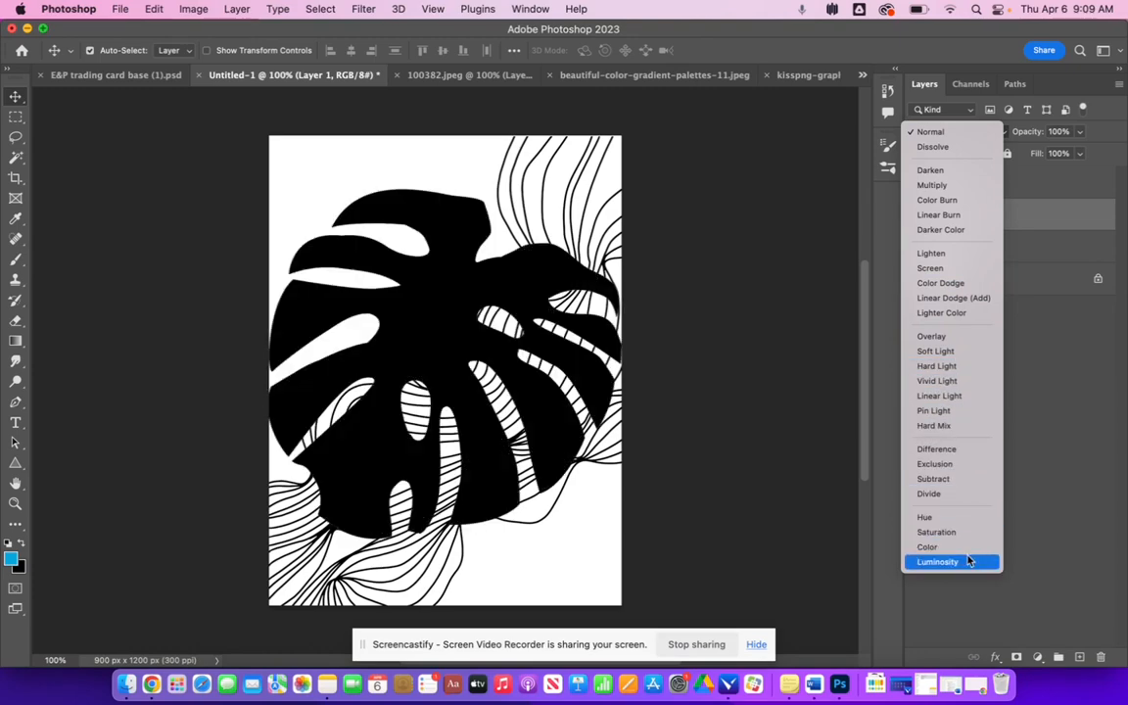
pyautogui.click(1061, 186)
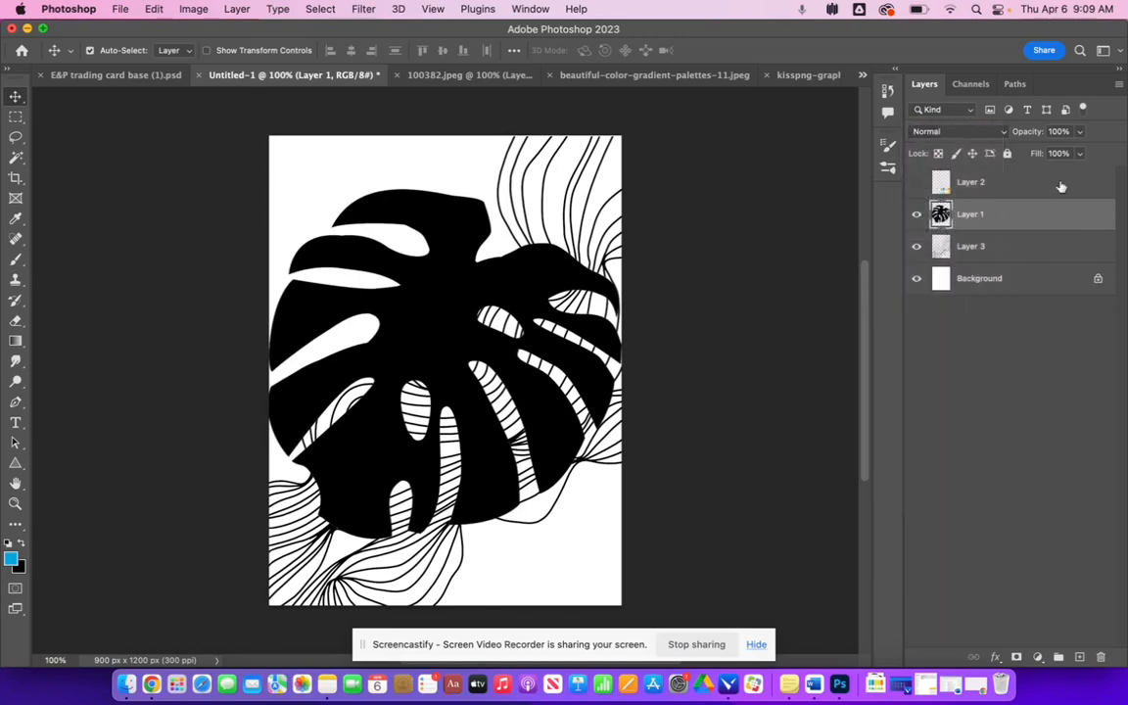
pyautogui.moveTo(979, 219); pyautogui.dragTo(959, 247)
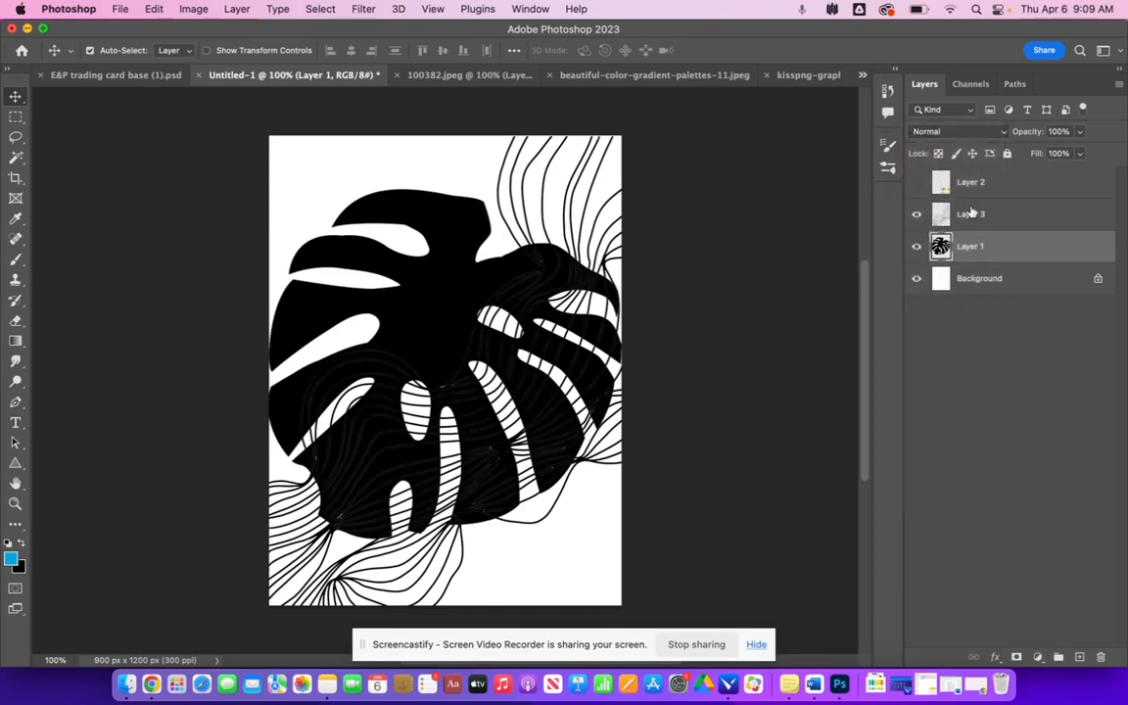
# - Try the Screen blend mode on the wavy lines layer, then undo it
pyautogui.click(964, 212)
pyautogui.click(940, 130)
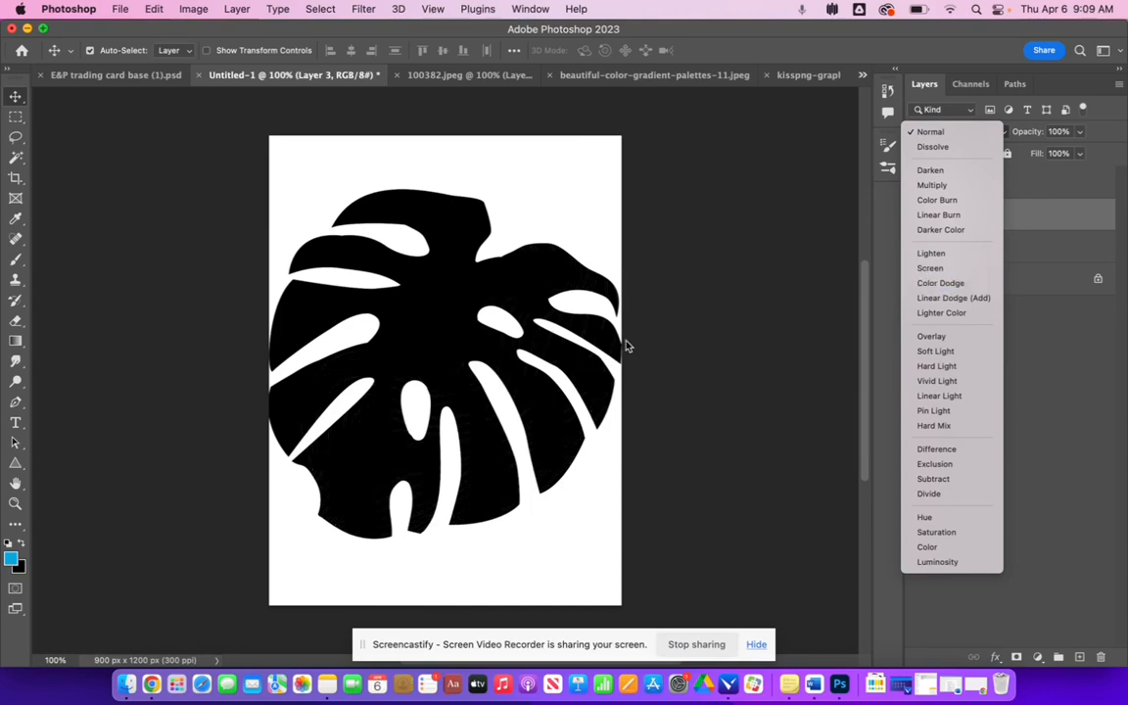
pyautogui.click(951, 275)
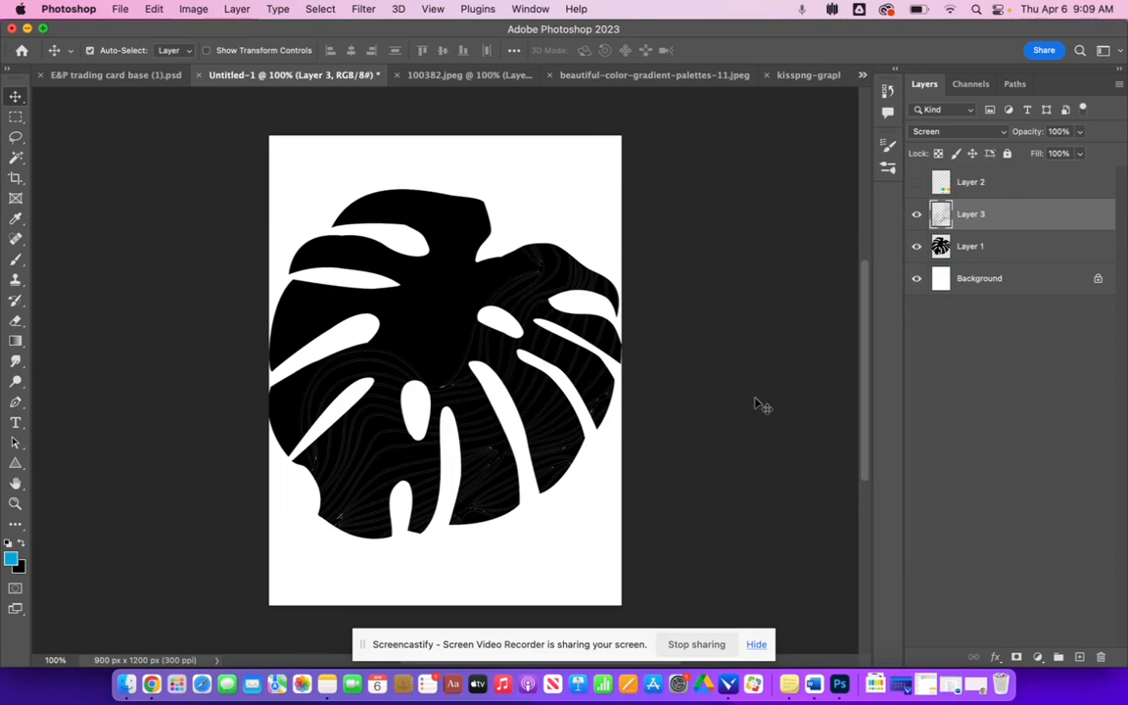
pyautogui.press('super+z')
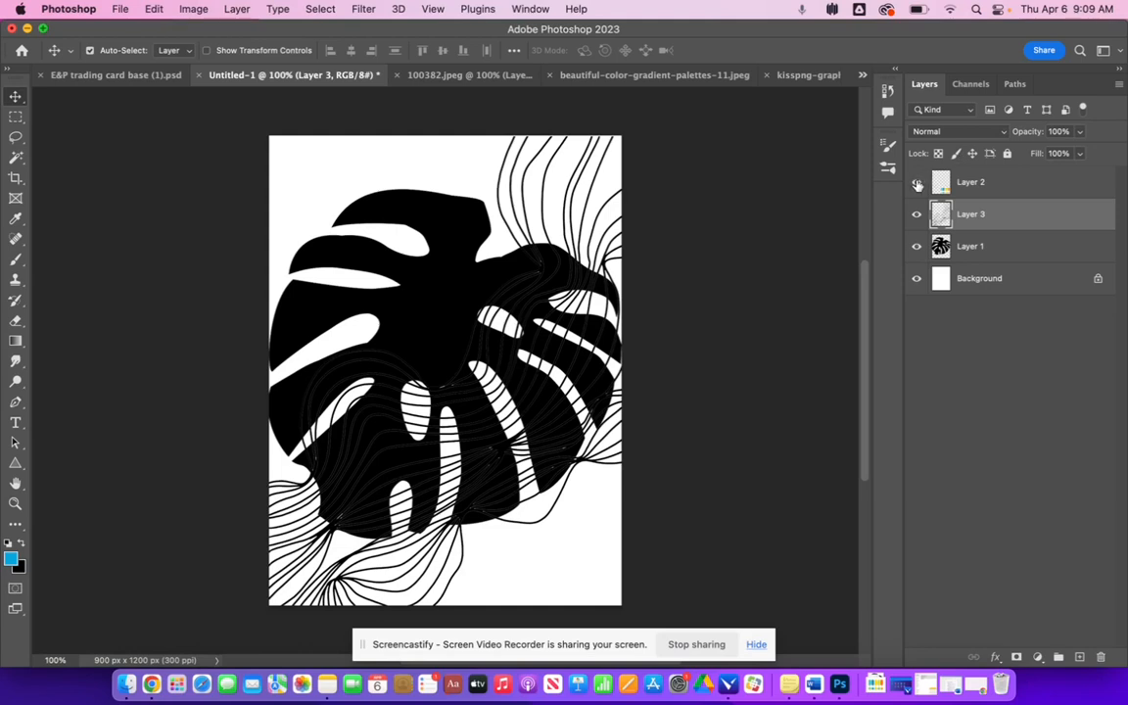
# - Show the palette again and fill the leaf with yellow-green d3de16 sampled from the palette using the Paint Bucket
pyautogui.click(917, 183)
pyautogui.click(999, 252)
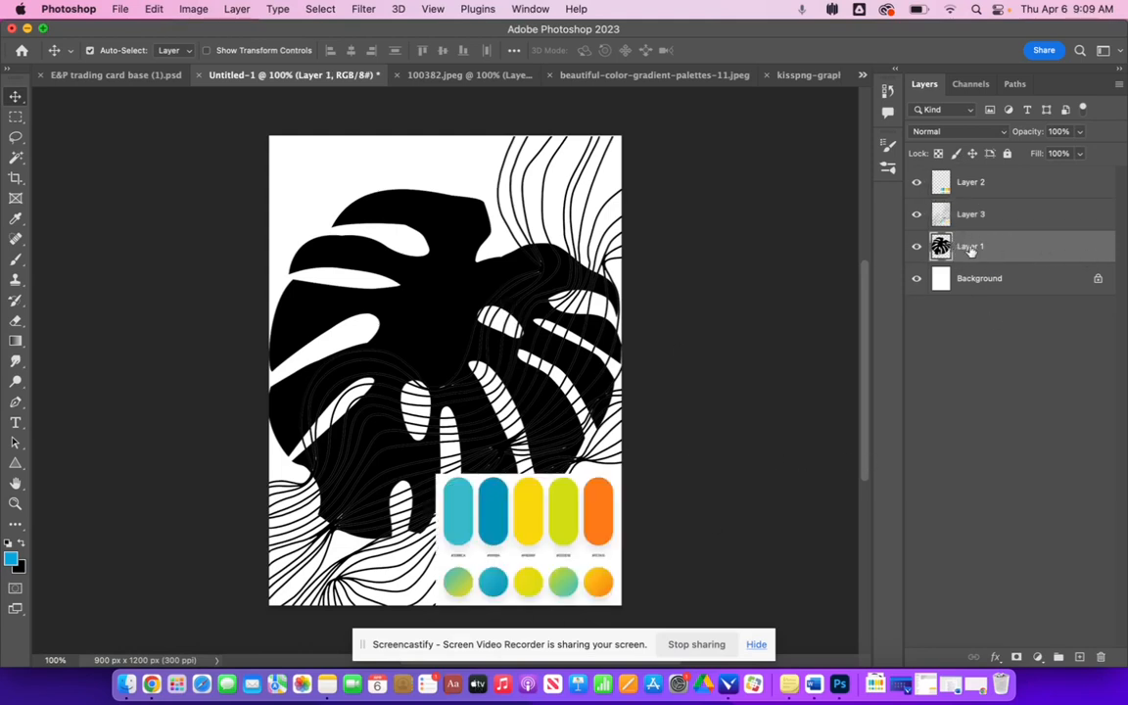
pyautogui.moveTo(16, 341); pyautogui.dragTo(93, 354)
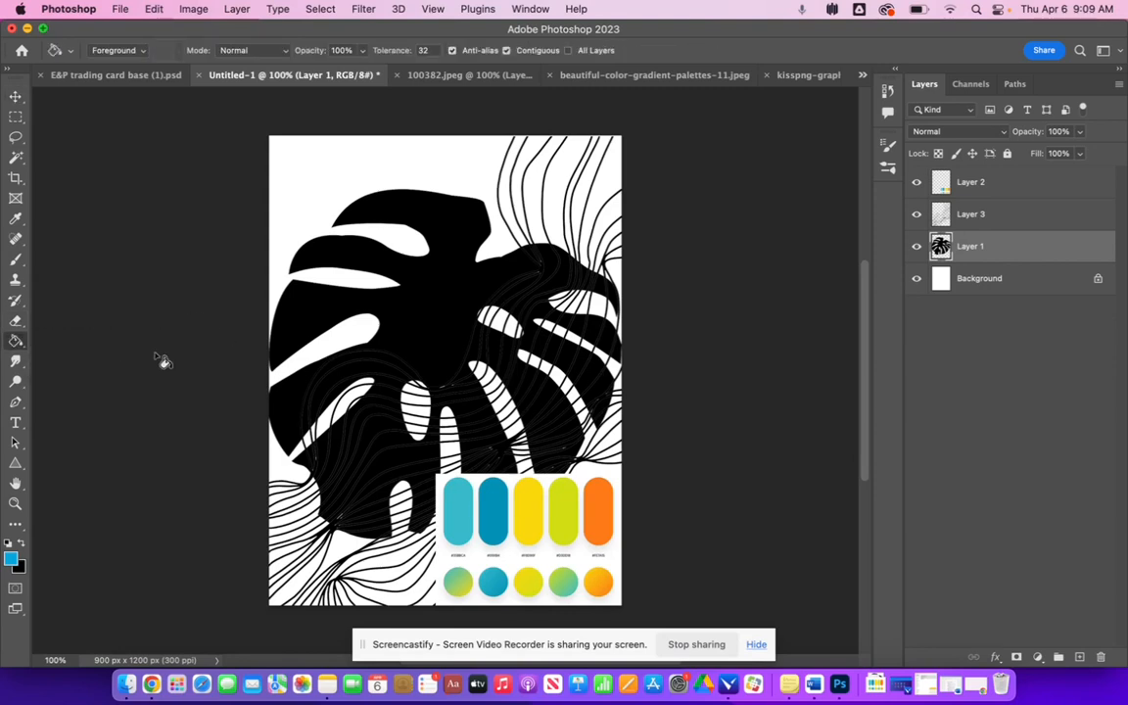
pyautogui.click(12, 559)
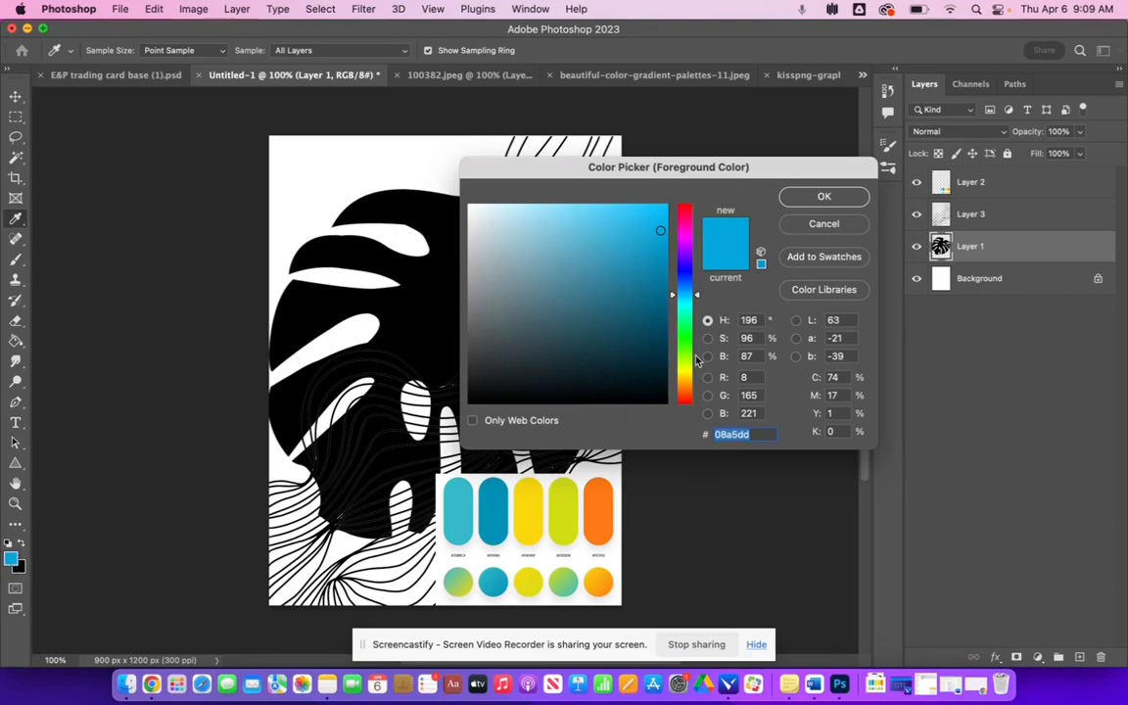
pyautogui.click(568, 505)
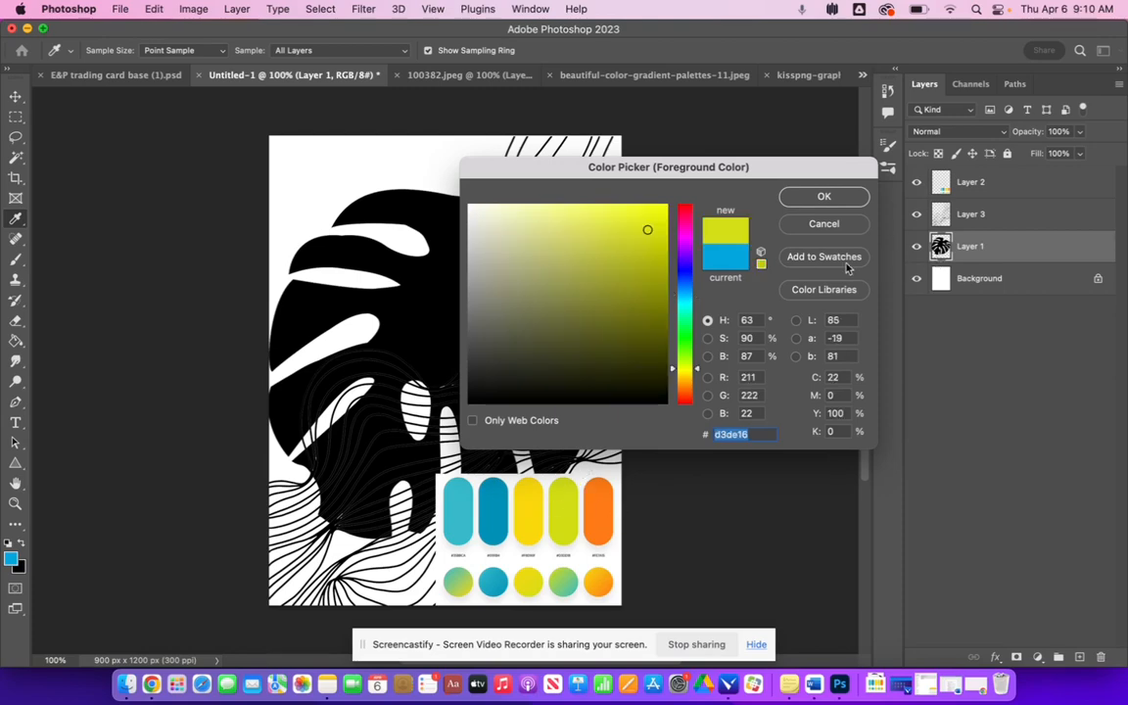
pyautogui.click(821, 197)
pyautogui.press('g')
pyautogui.click(391, 284)
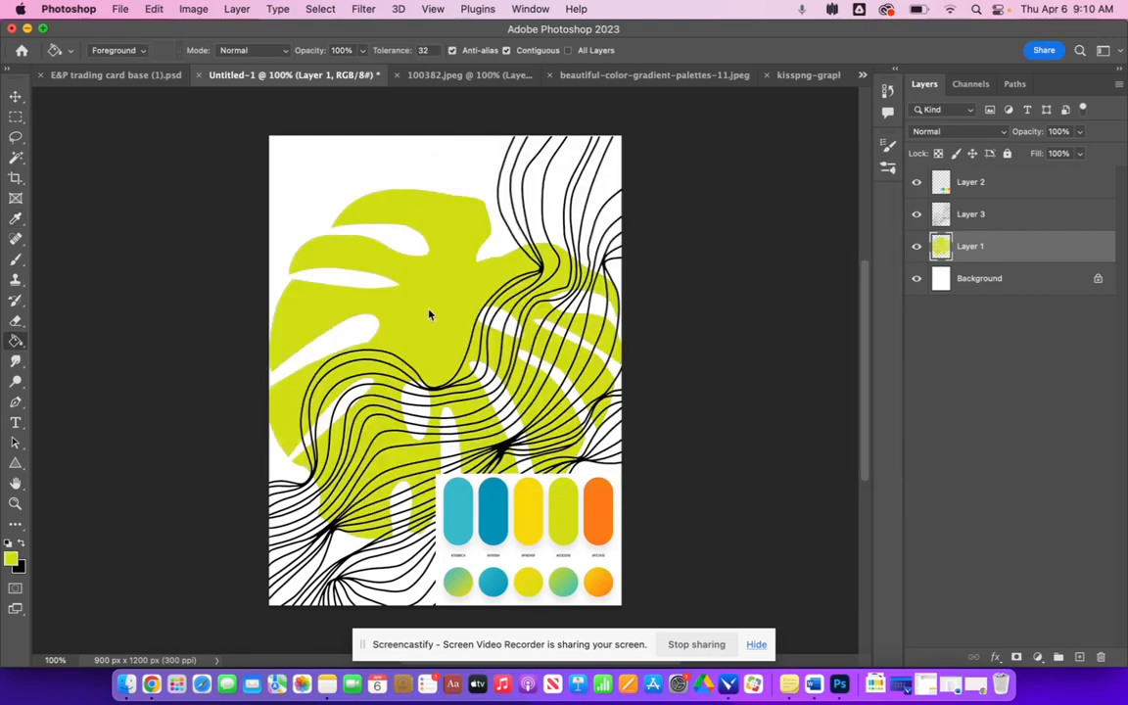
# - Set the wavy lines layer's blend mode to Soft Light
pyautogui.click(964, 215)
pyautogui.click(935, 132)
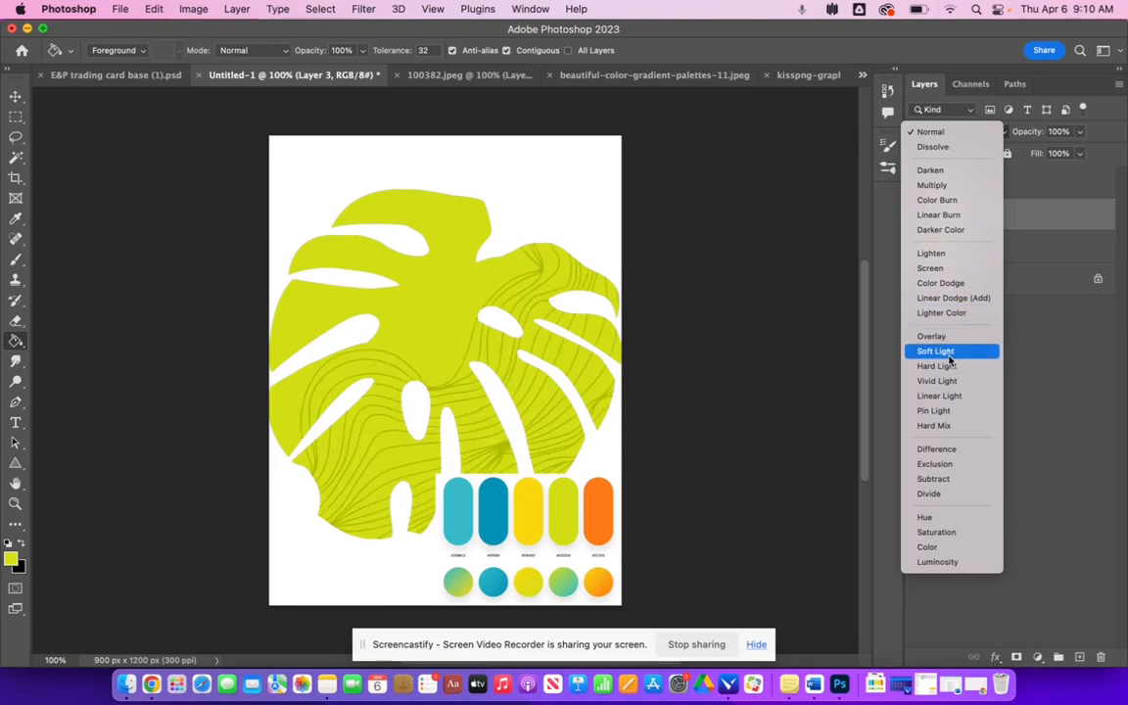
pyautogui.click(950, 352)
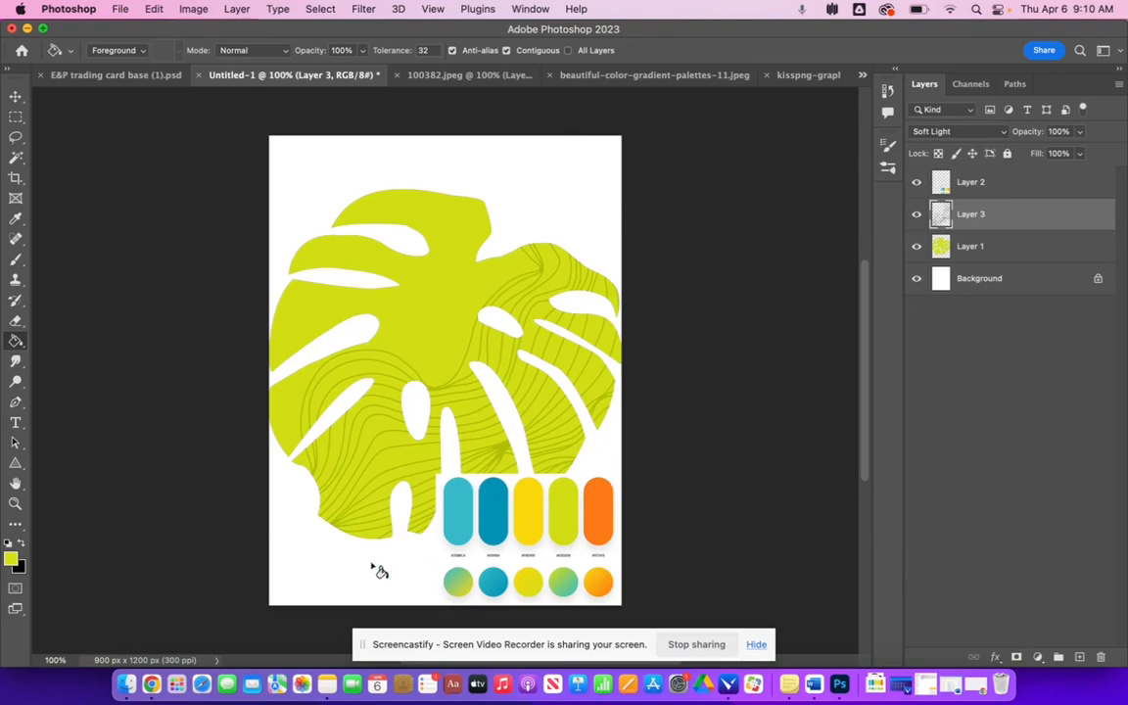
# - Move the leaf artwork lower on the card
pyautogui.click(15, 97)
pyautogui.moveTo(425, 303); pyautogui.dragTo(425, 364)
# - Hide the palette and free-transform the wavy lines, rotating them about -35°, scaling to about 234% and repositioning them over the leaf
pyautogui.click(997, 215)
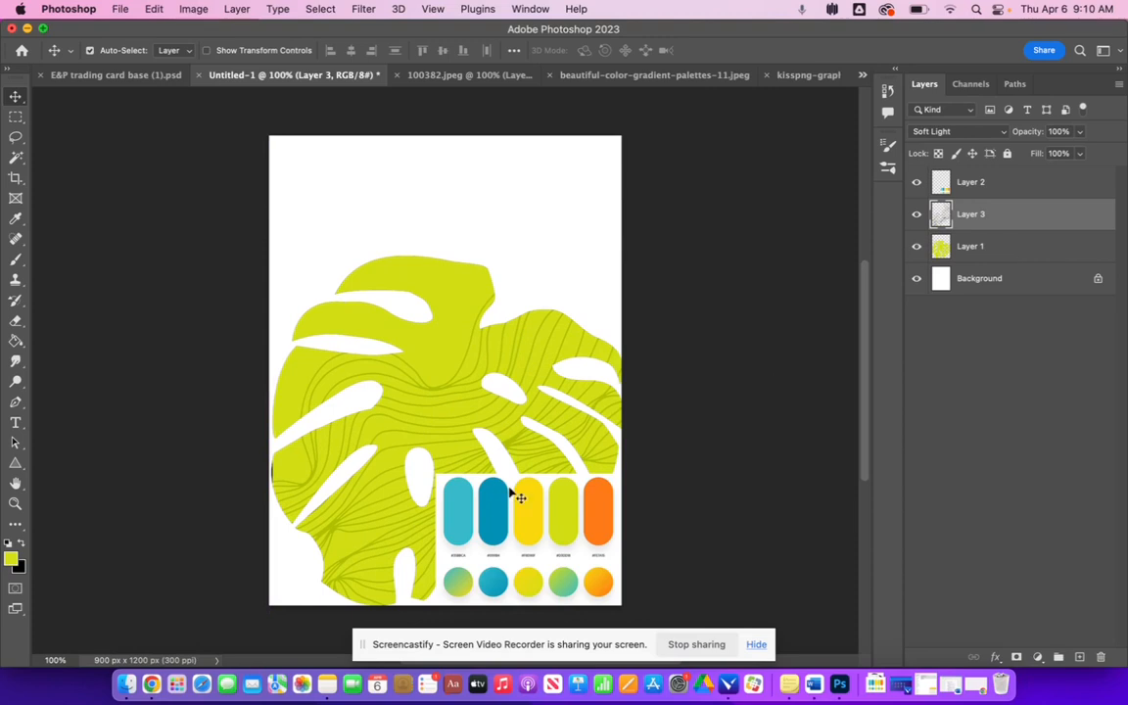
pyautogui.click(918, 184)
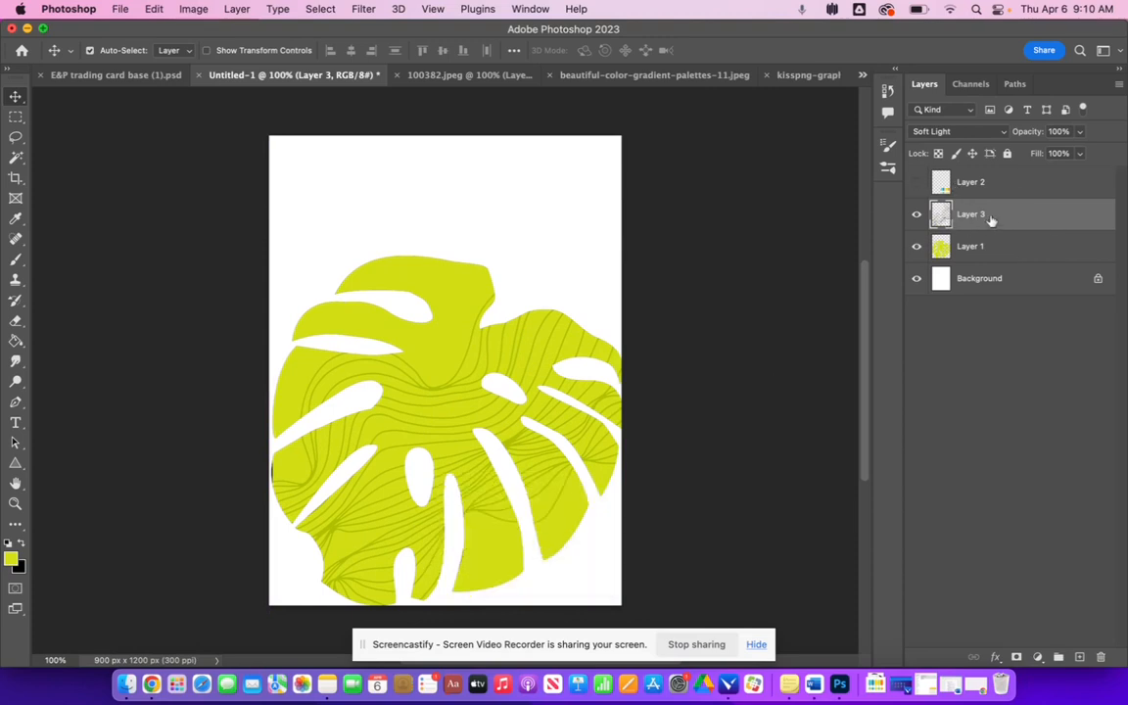
pyautogui.press('super+t')
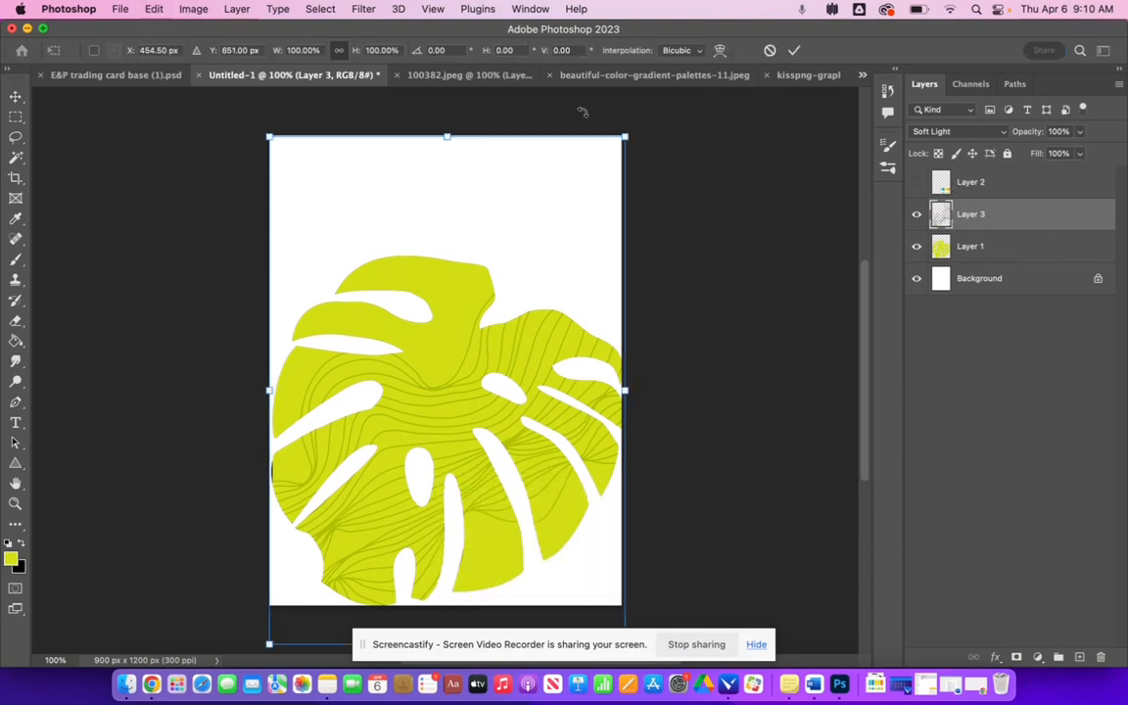
pyautogui.moveTo(632, 127); pyautogui.dragTo(460, 86)
pyautogui.scroll(-4, 509, 497)
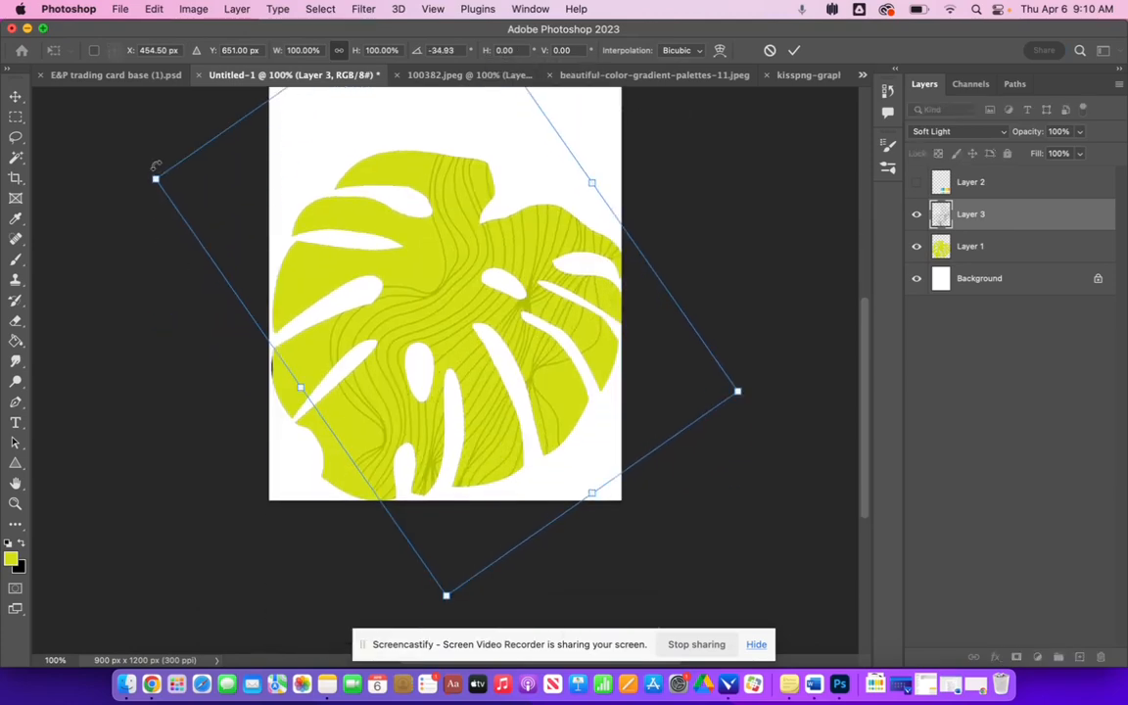
pyautogui.moveTo(153, 179); pyautogui.dragTo(34, 106)
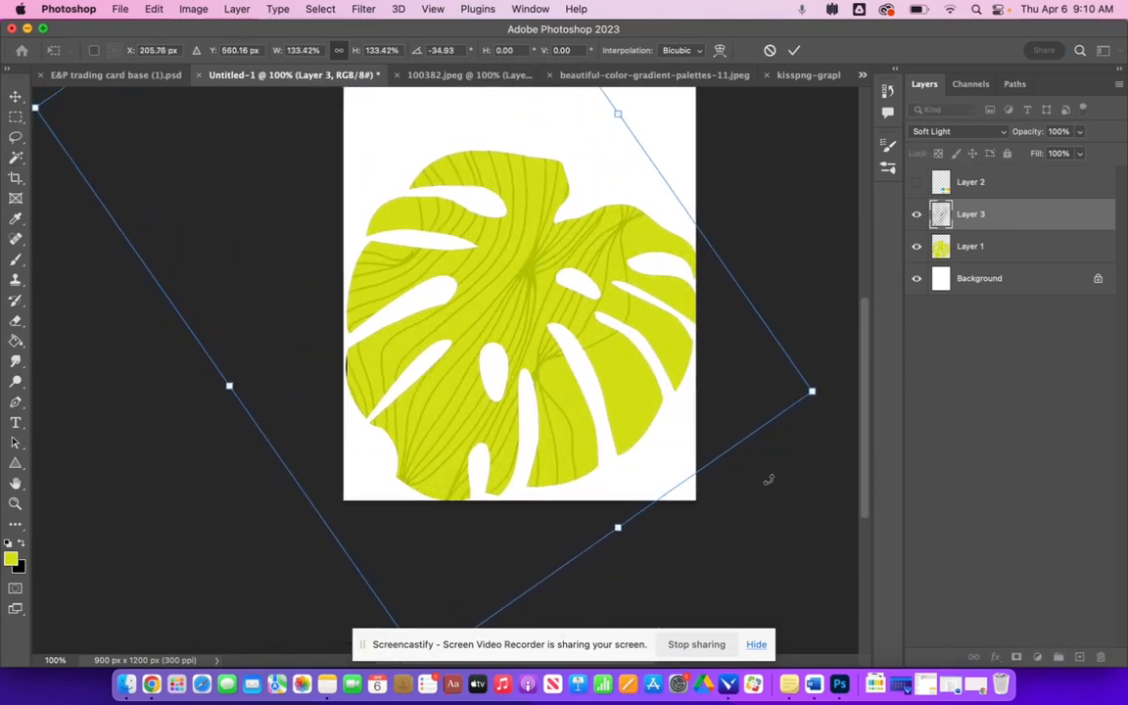
pyautogui.moveTo(812, 392); pyautogui.dragTo(860, 485)
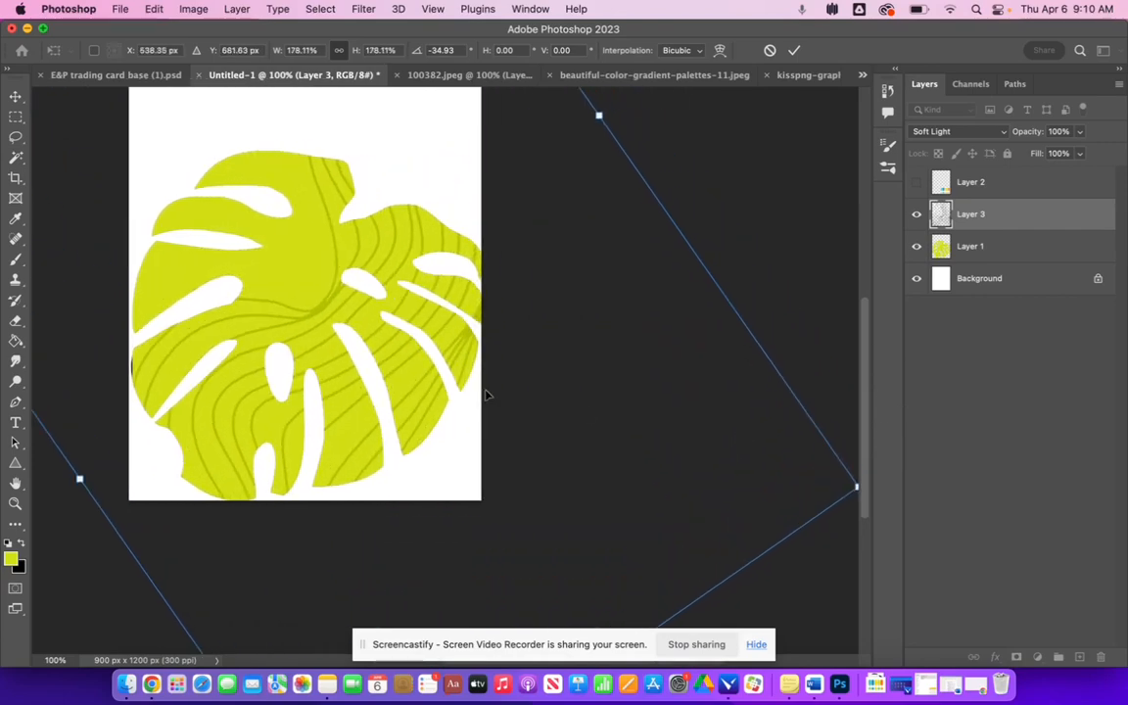
pyautogui.hscroll(-4, 473, 393)
pyautogui.scroll(3, 472, 393)
pyautogui.hscroll(-4, 141, 248)
pyautogui.scroll(-1, 141, 248)
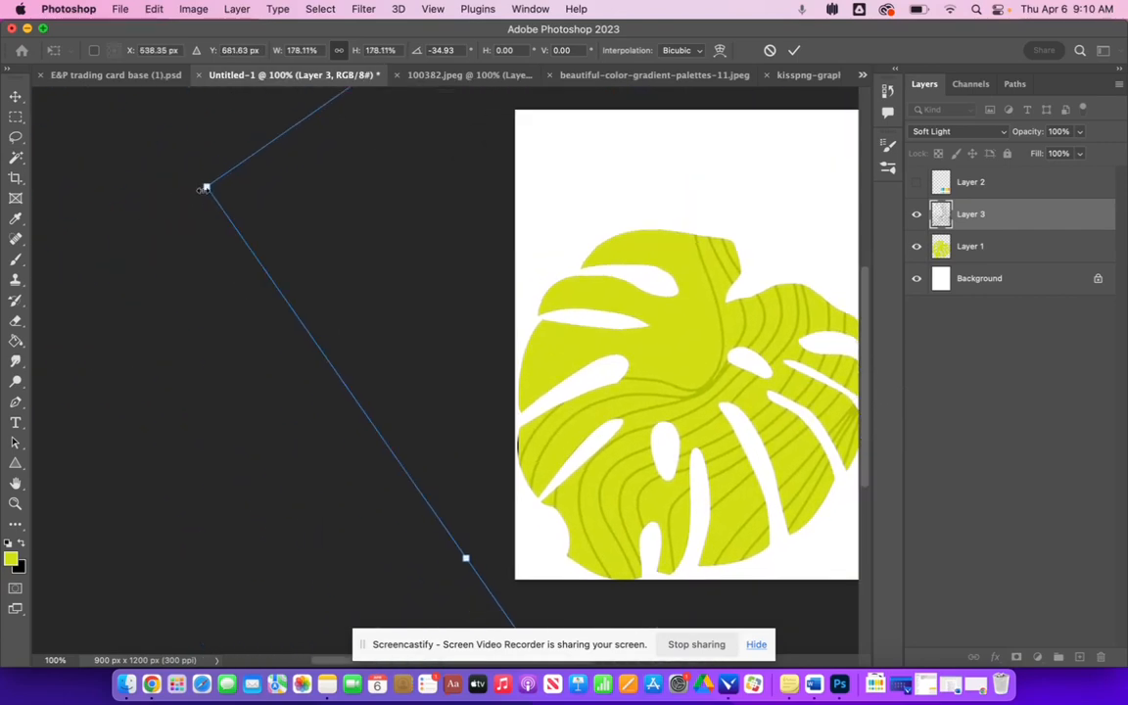
pyautogui.moveTo(205, 187); pyautogui.dragTo(4, 118)
pyautogui.hscroll(15, 332, 333)
pyautogui.hscroll(-7, 331, 333)
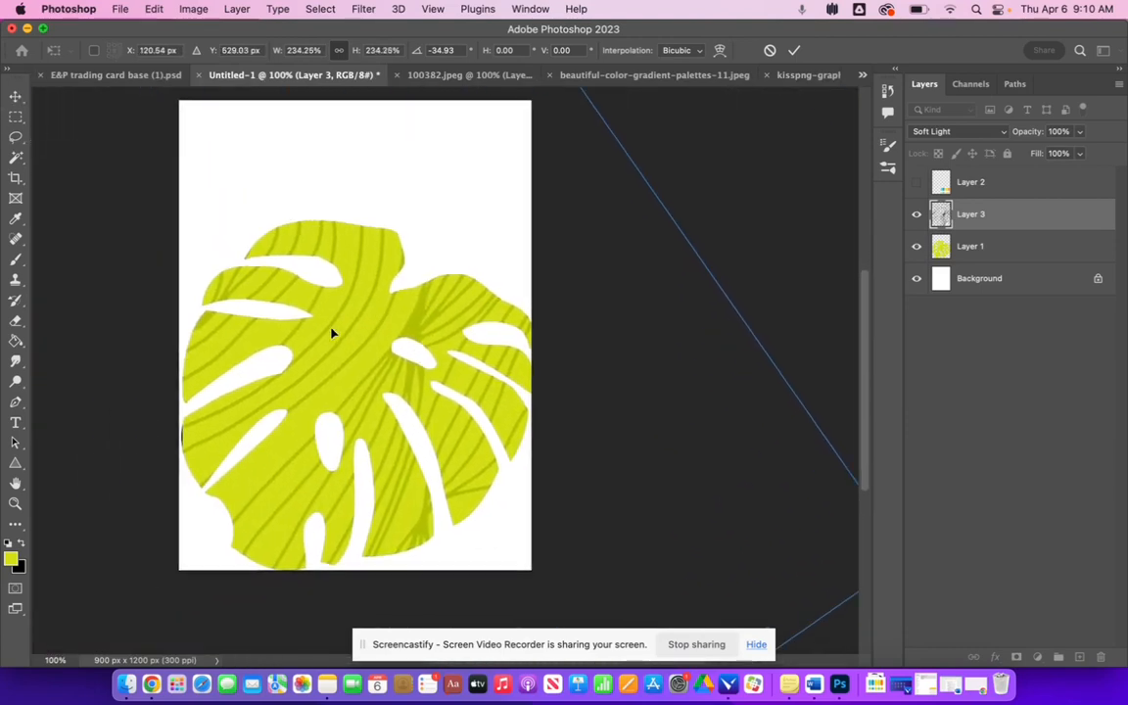
pyautogui.hscroll(-2, 332, 332)
pyautogui.scroll(1, 331, 333)
pyautogui.scroll(-1, 332, 333)
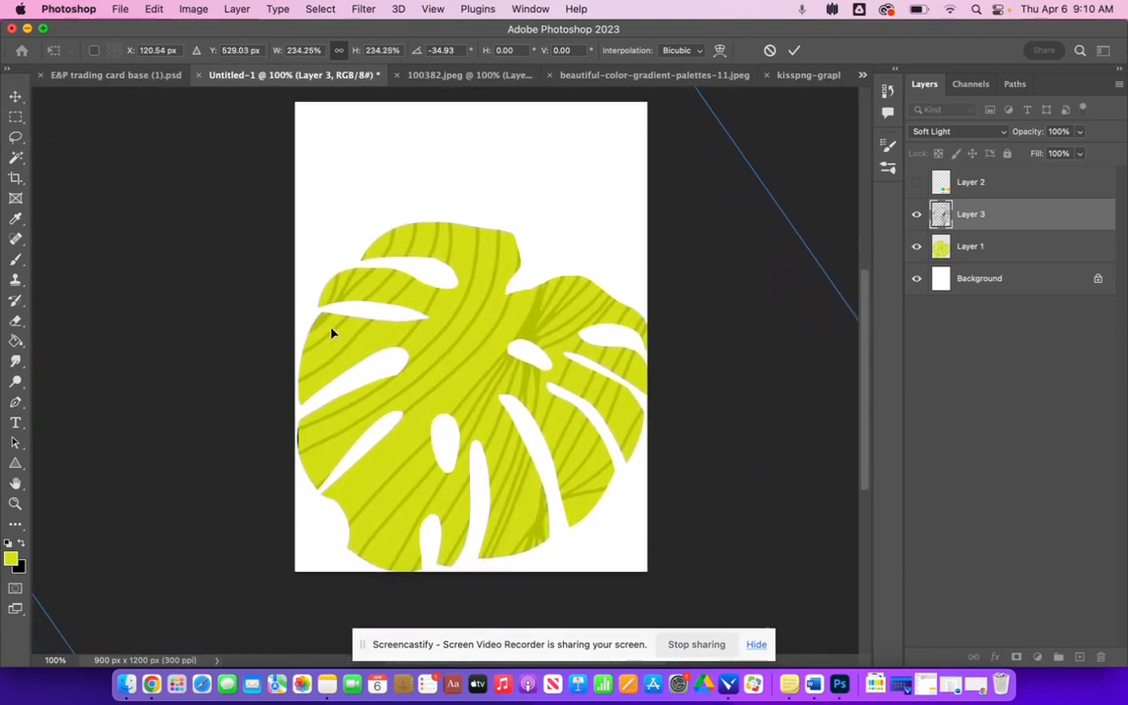
pyautogui.press('Return')
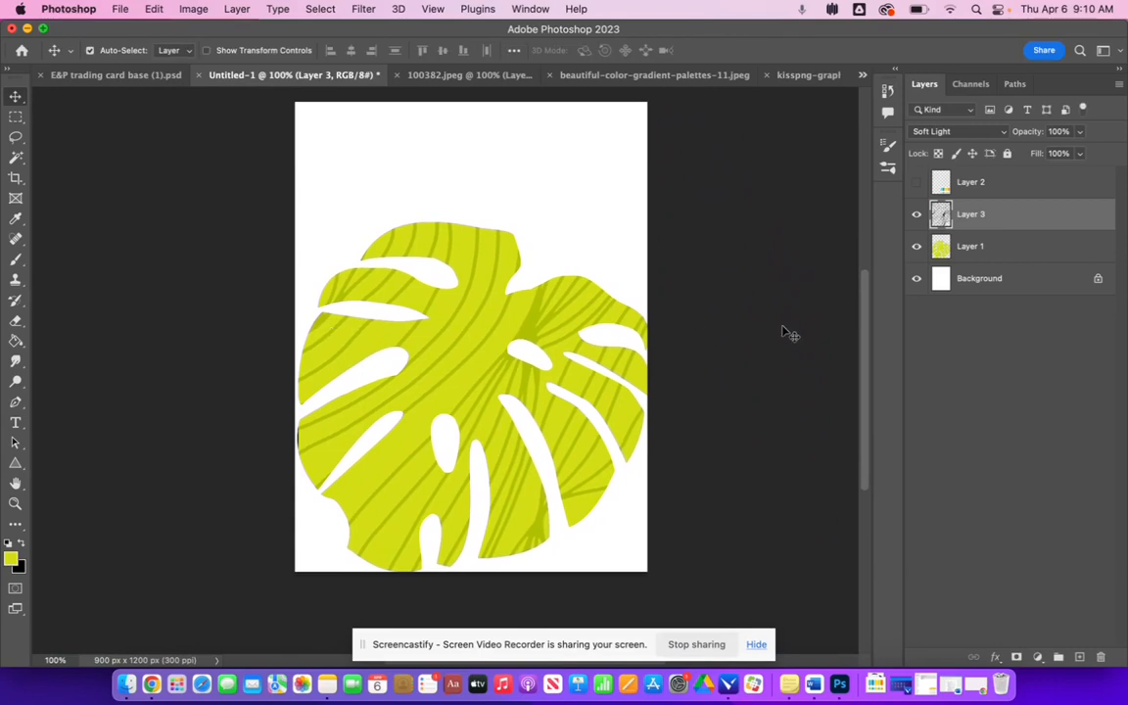
pyautogui.moveTo(450, 354); pyautogui.dragTo(561, 240)
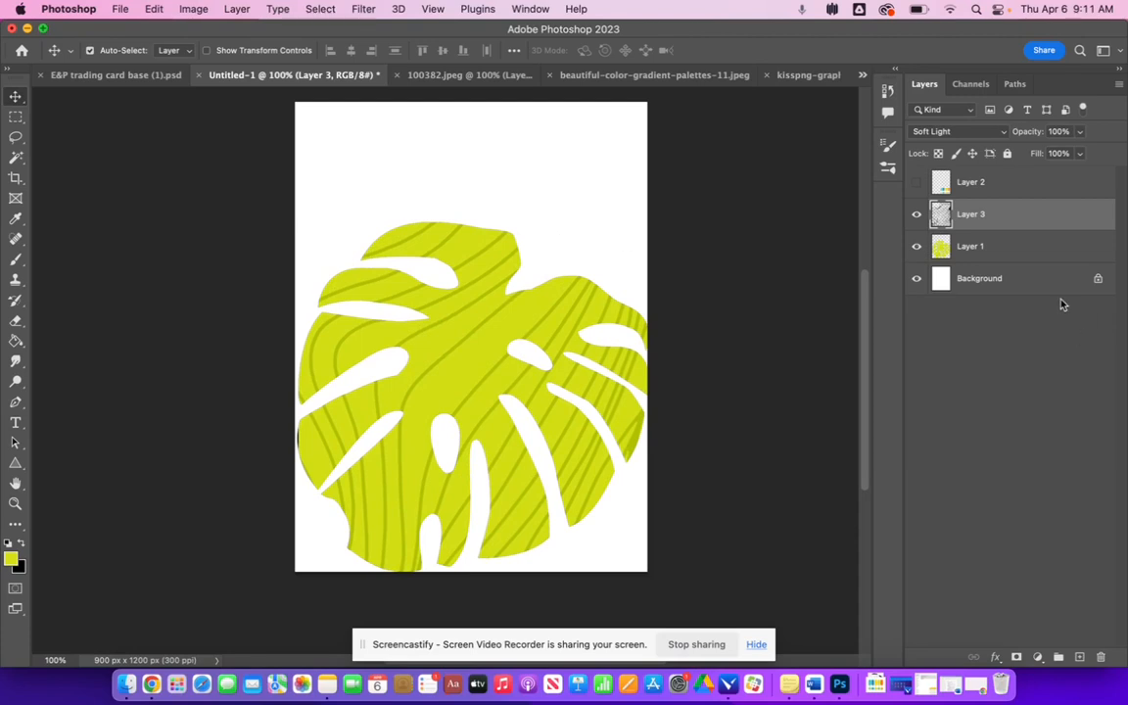
# - Show the palette, sample its teal into the foreground color and fill the background with it, then undo the fill
pyautogui.click(1021, 284)
pyautogui.click(916, 183)
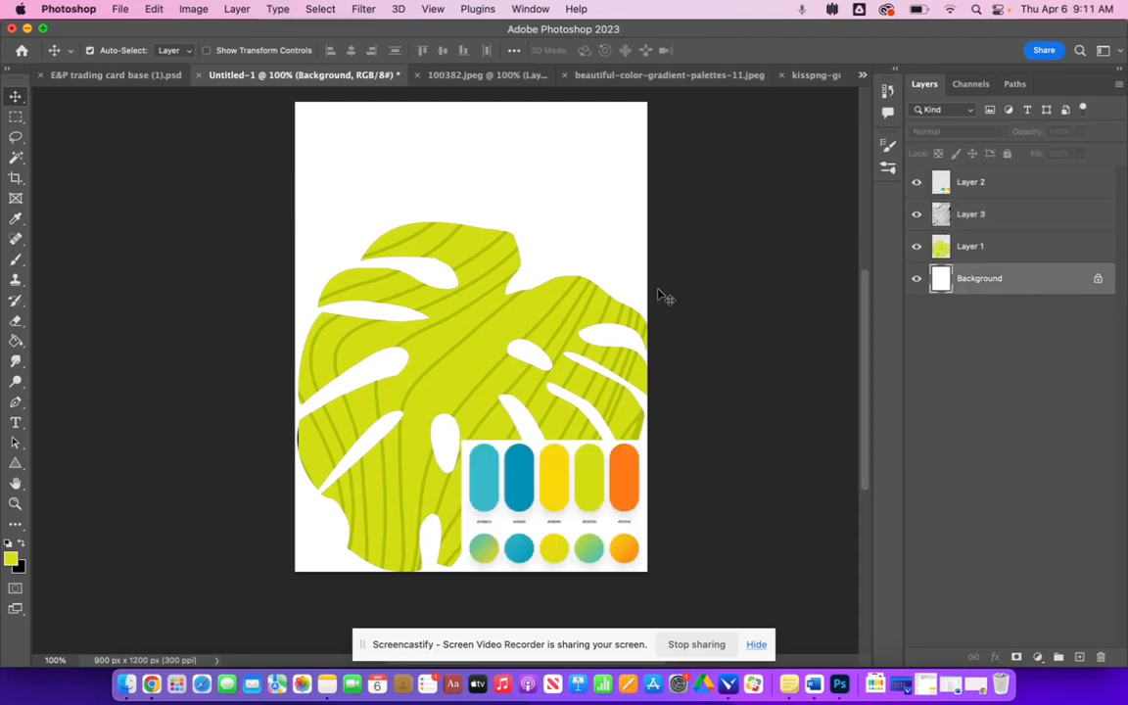
pyautogui.click(11, 558)
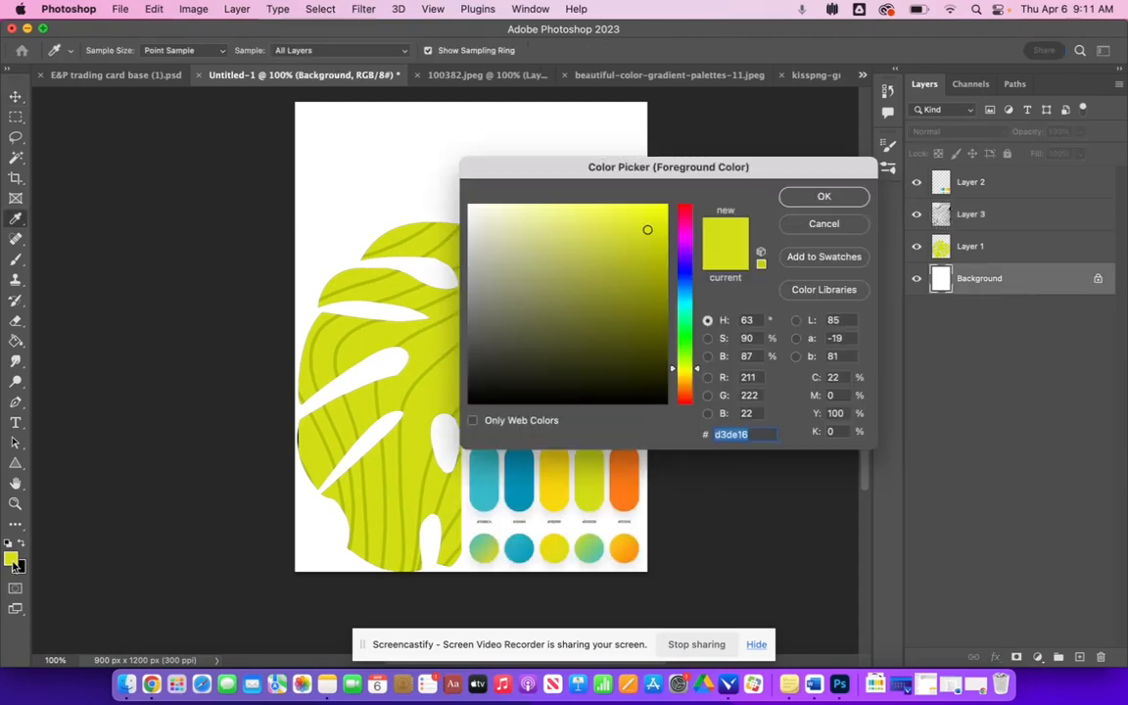
pyautogui.click(522, 496)
pyautogui.click(841, 198)
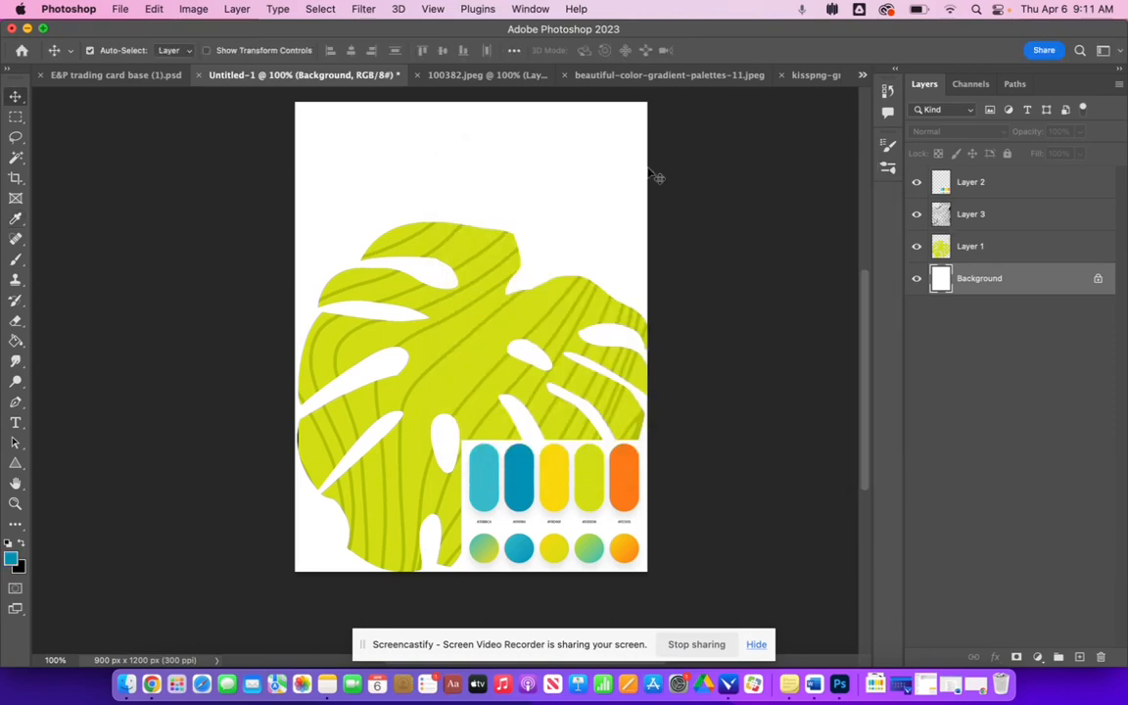
pyautogui.click(16, 341)
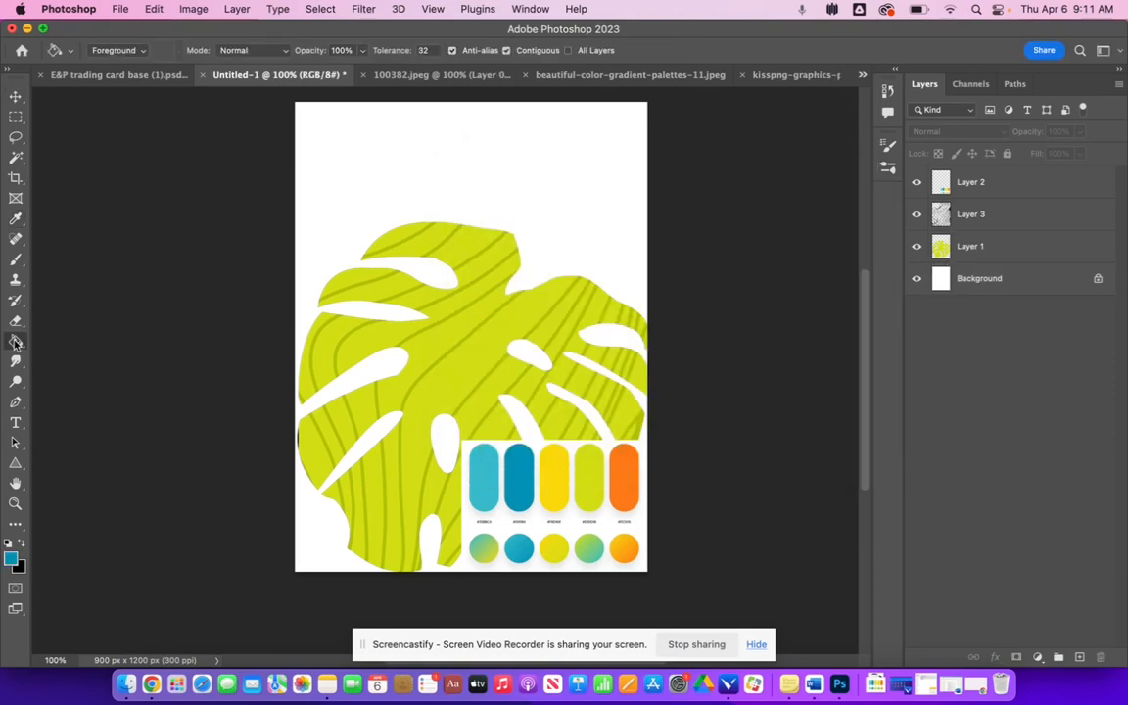
pyautogui.click(979, 278)
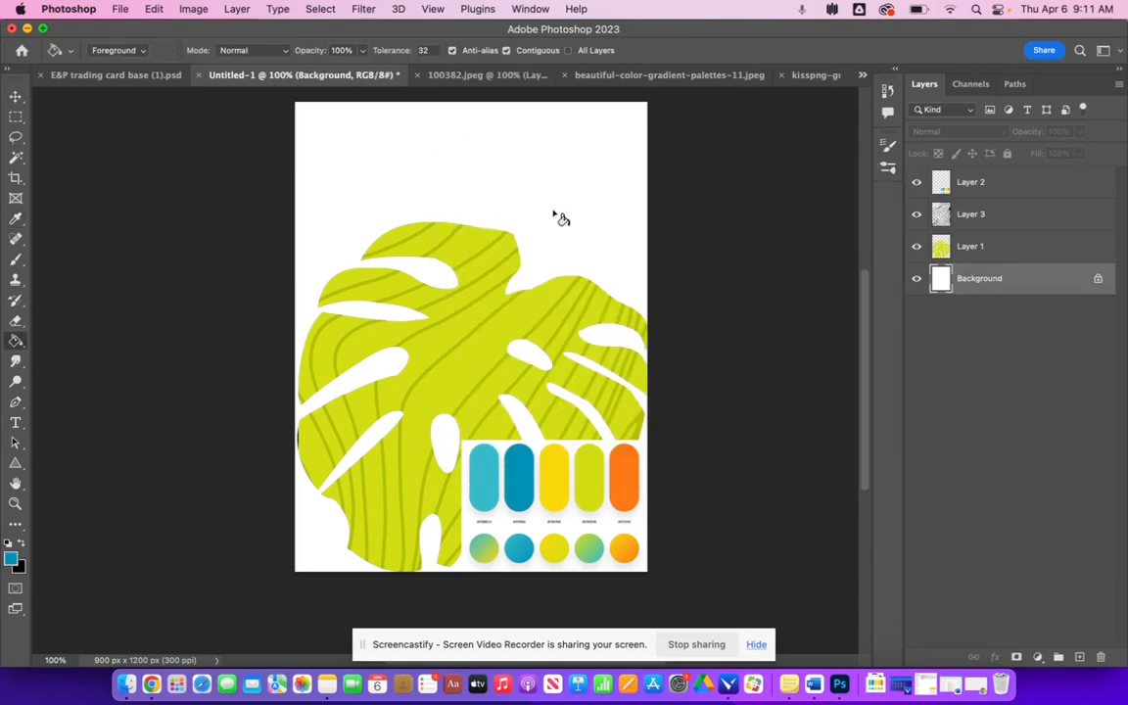
pyautogui.click(521, 206)
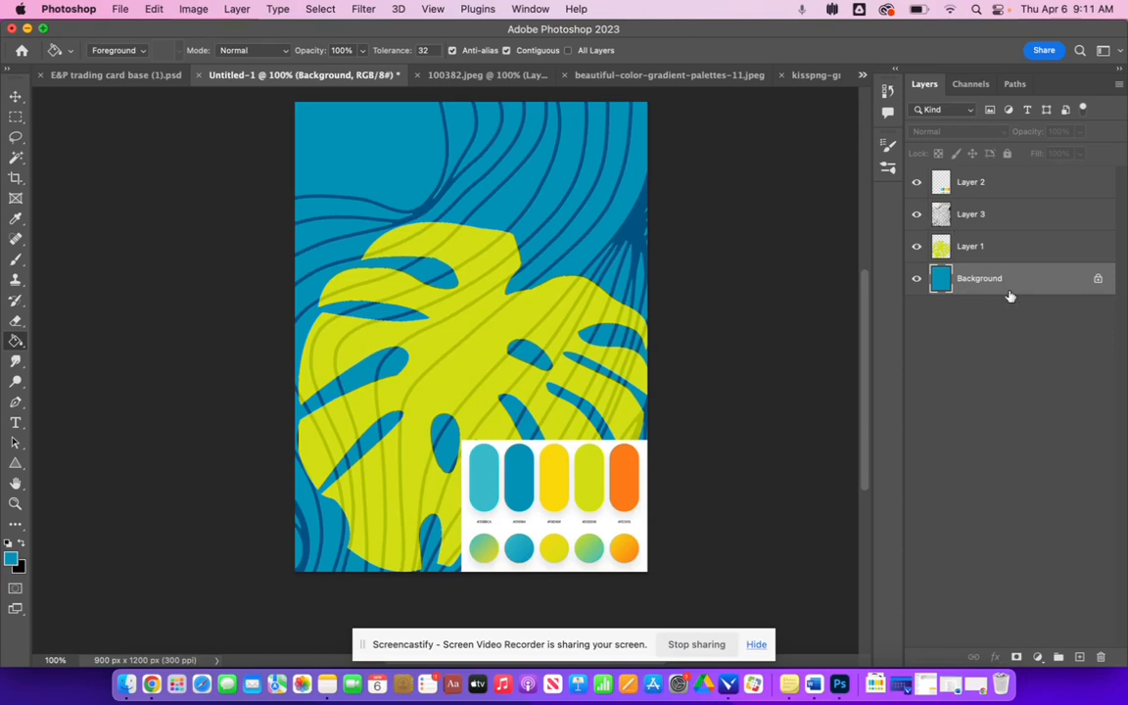
pyautogui.press('super+z')
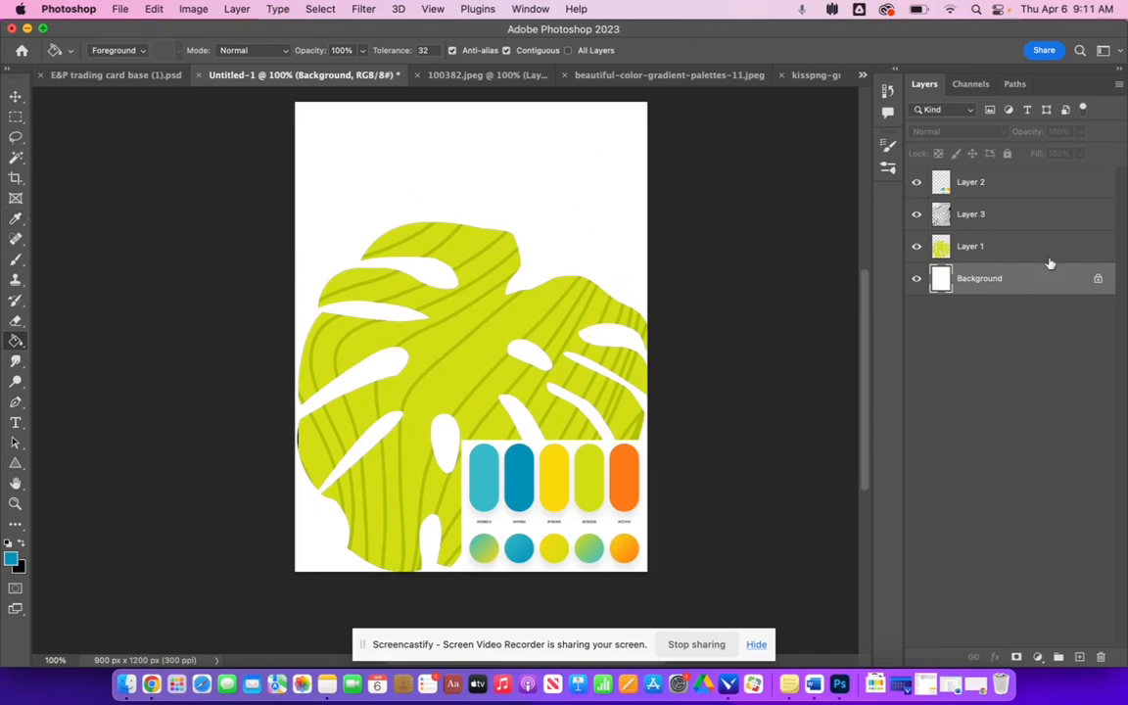
# - Hide the palette again and merge the wavy lines layer with the leaf layer
pyautogui.click(974, 218)
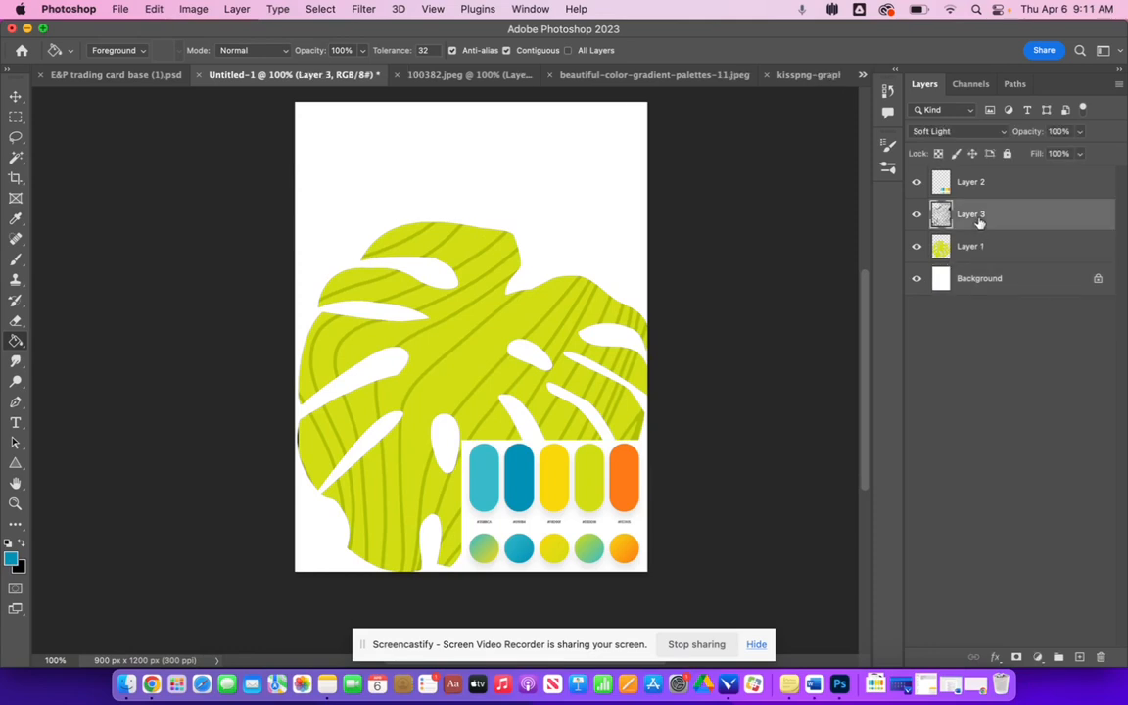
pyautogui.click(916, 183)
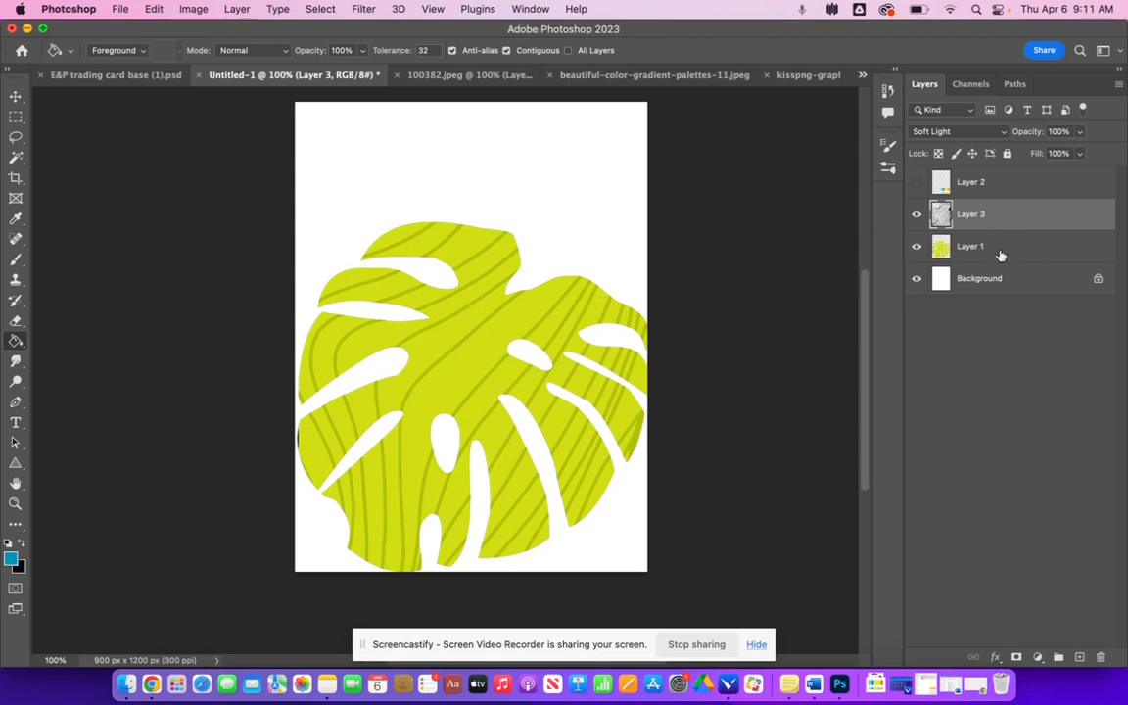
pyautogui.keyDown('shift'); pyautogui.click(999, 255); pyautogui.keyUp('shift')
pyautogui.click(192, 8)
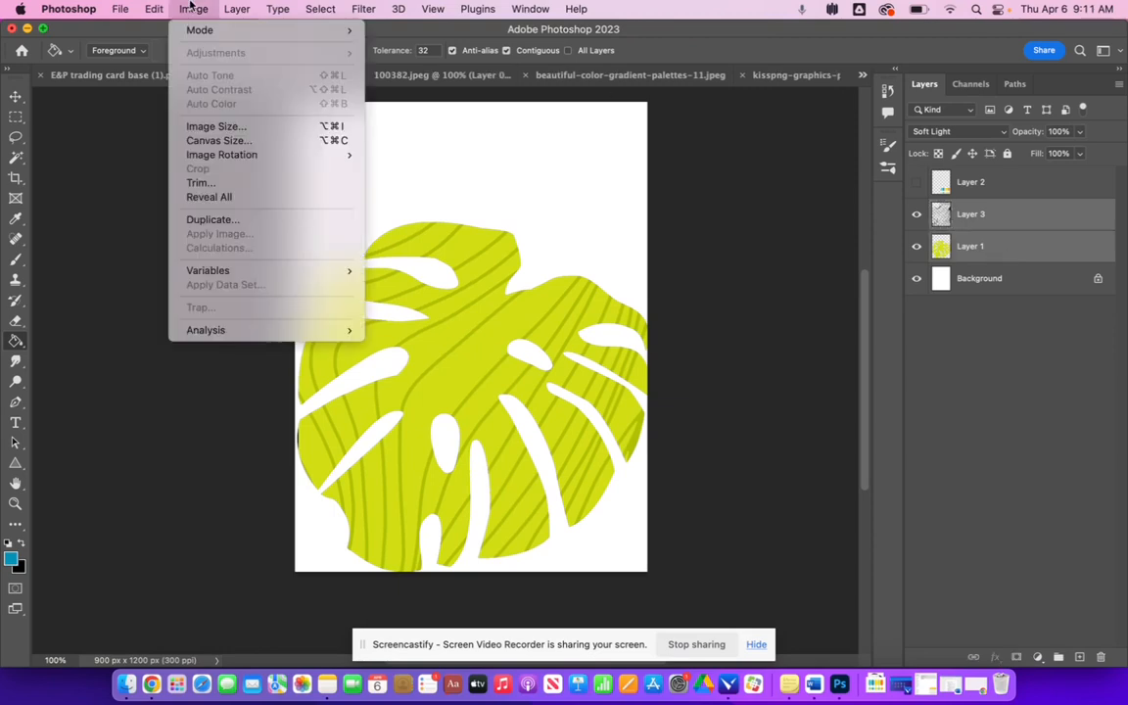
pyautogui.moveTo(236, 9)
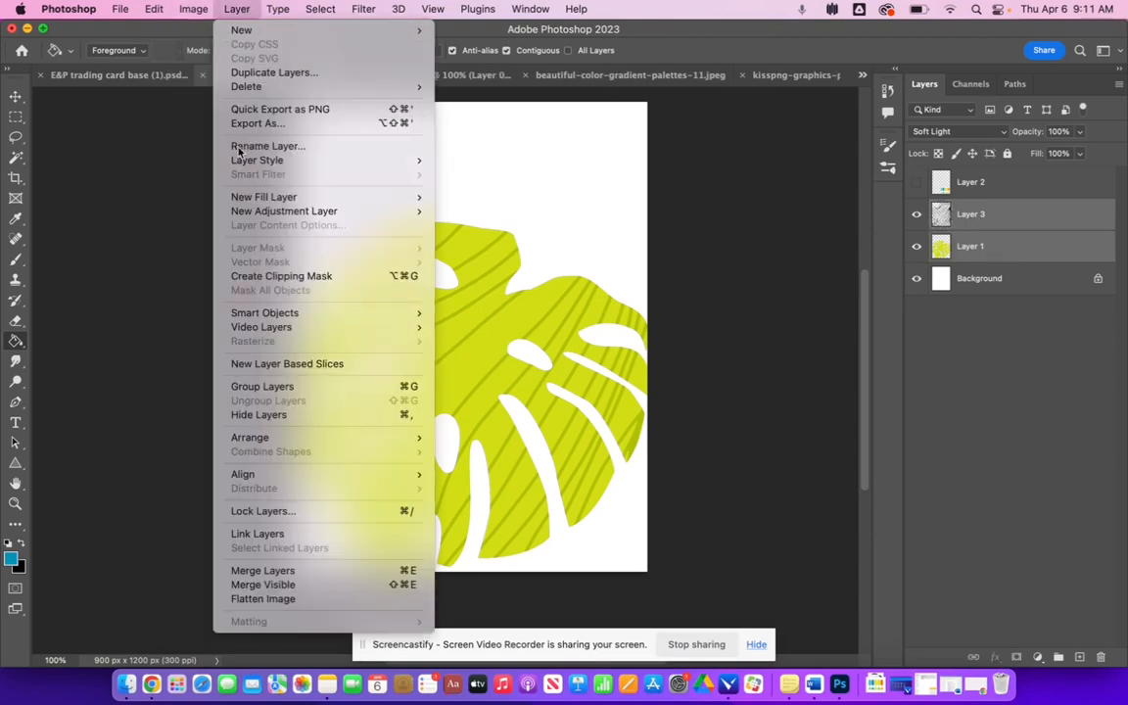
pyautogui.click(315, 570)
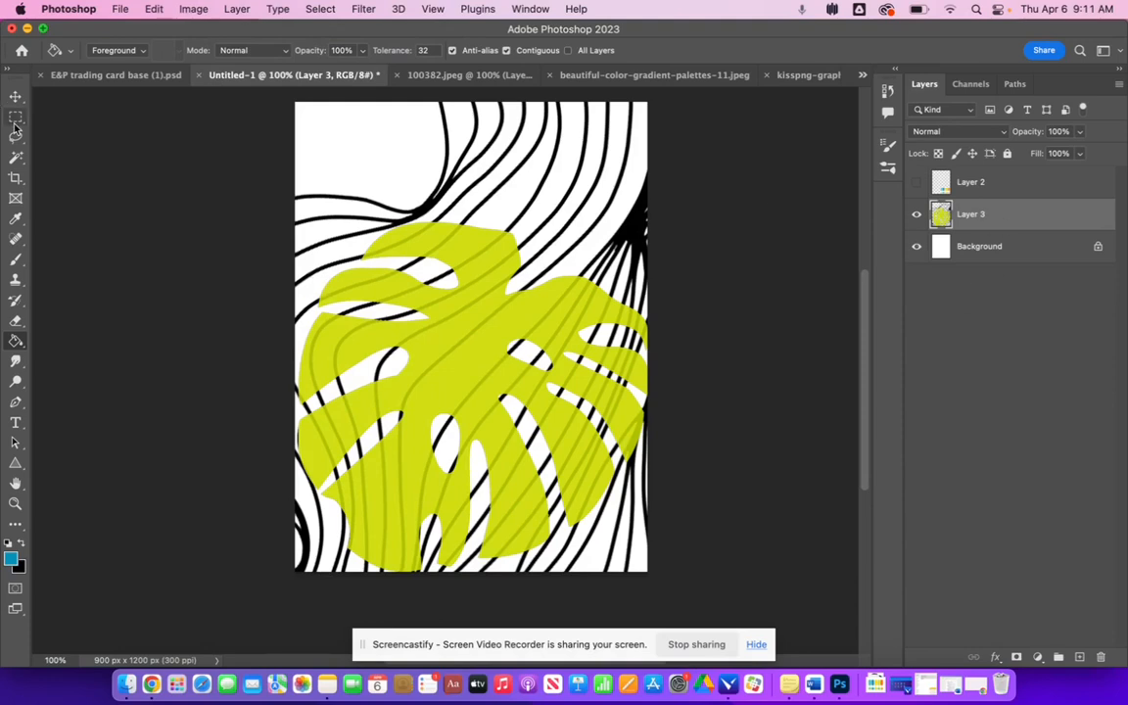
pyautogui.click(16, 156)
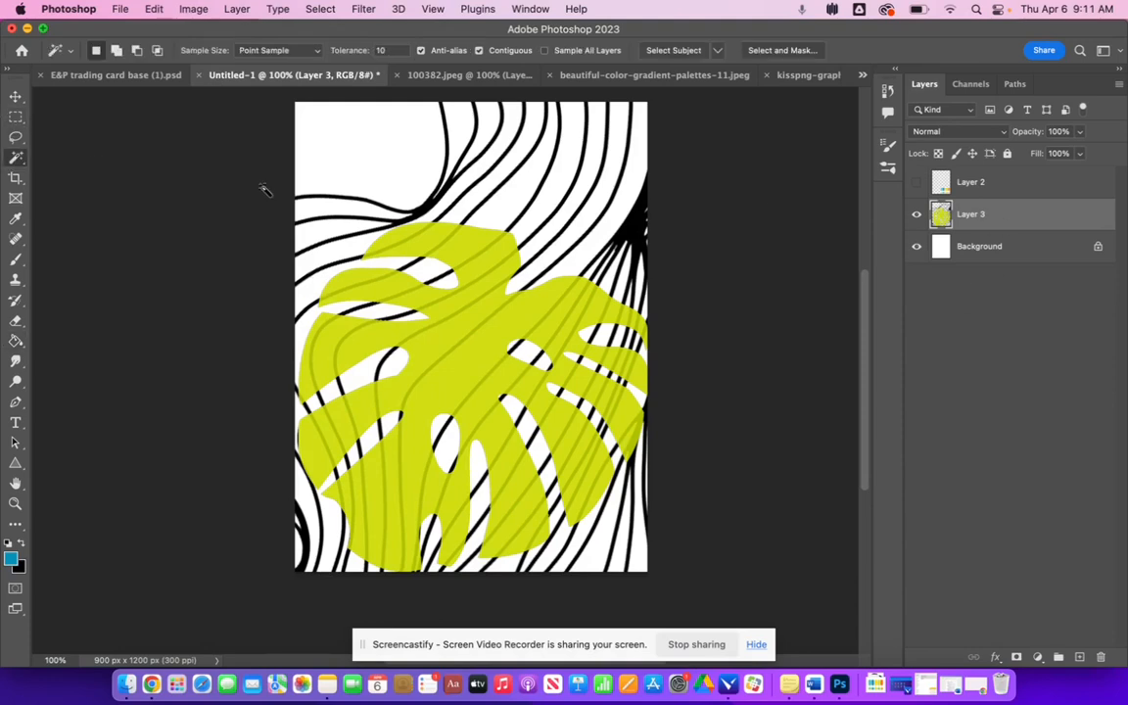
pyautogui.click(476, 282)
pyautogui.click(482, 311)
# - Revert through the History panel to the state before the merge
pyautogui.click(887, 90)
pyautogui.click(752, 139)
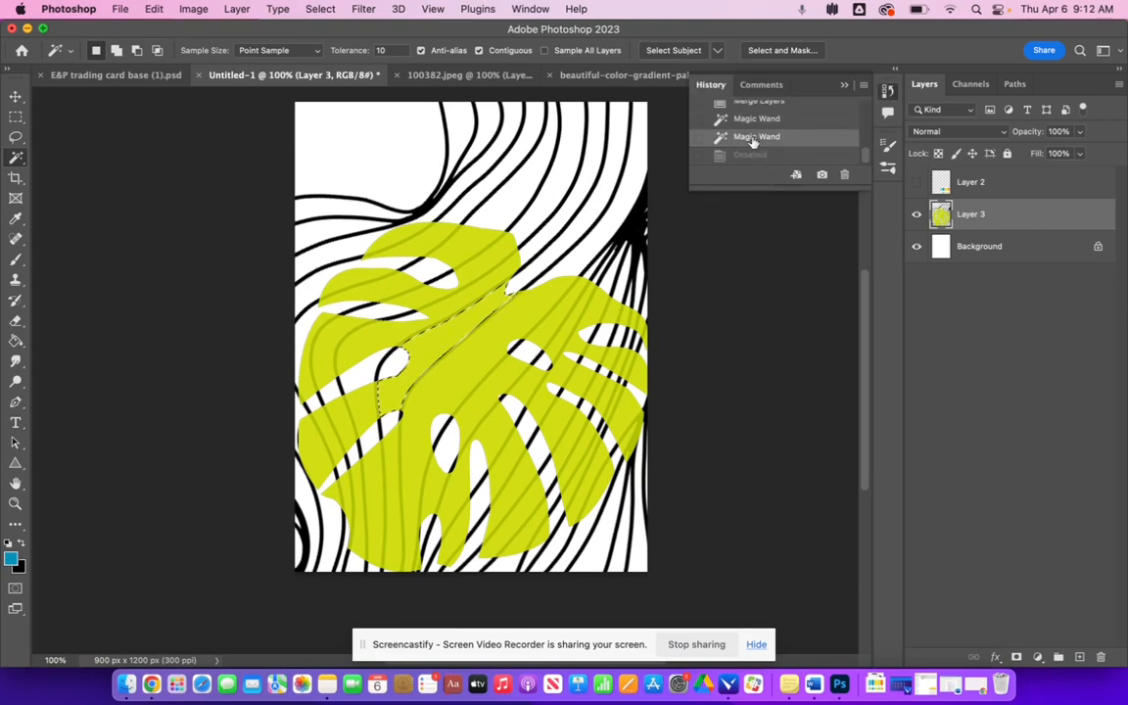
pyautogui.click(756, 104)
pyautogui.scroll(2, 788, 157)
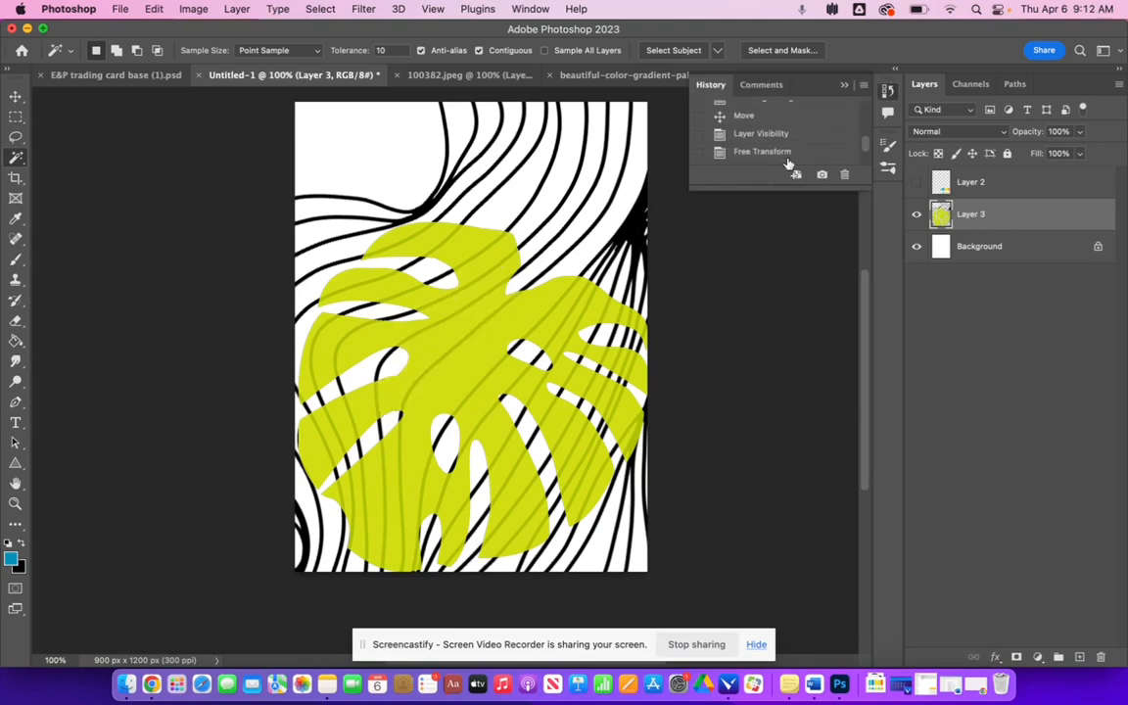
pyautogui.scroll(-3, 788, 164)
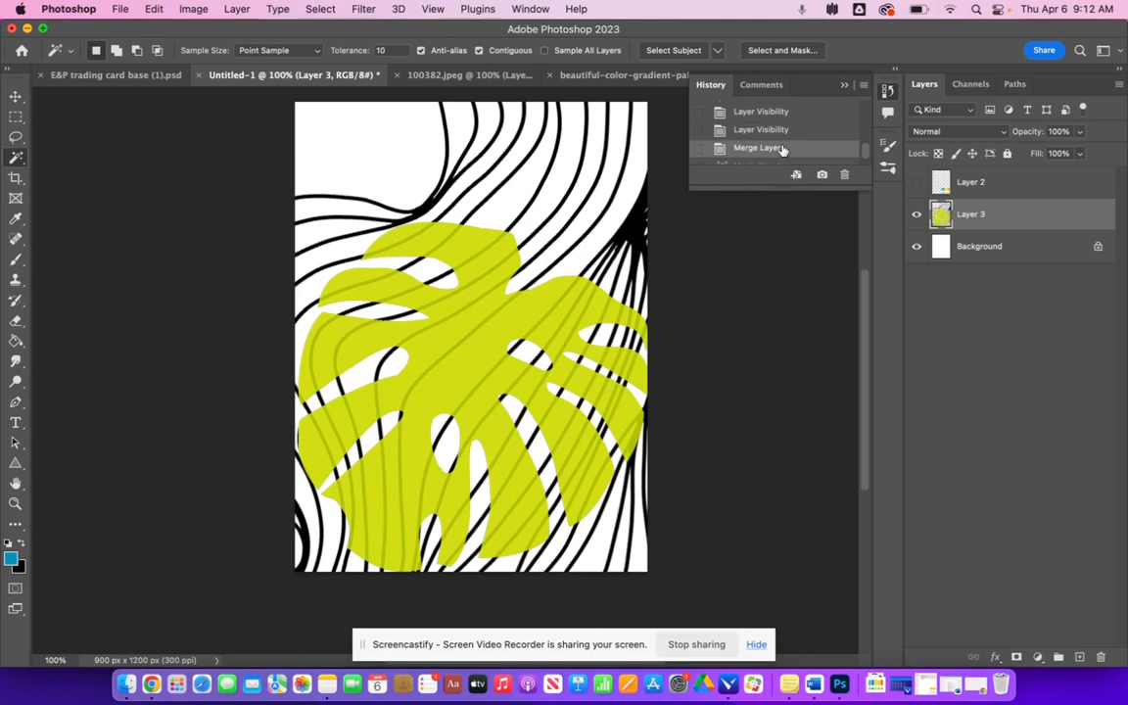
pyautogui.click(756, 130)
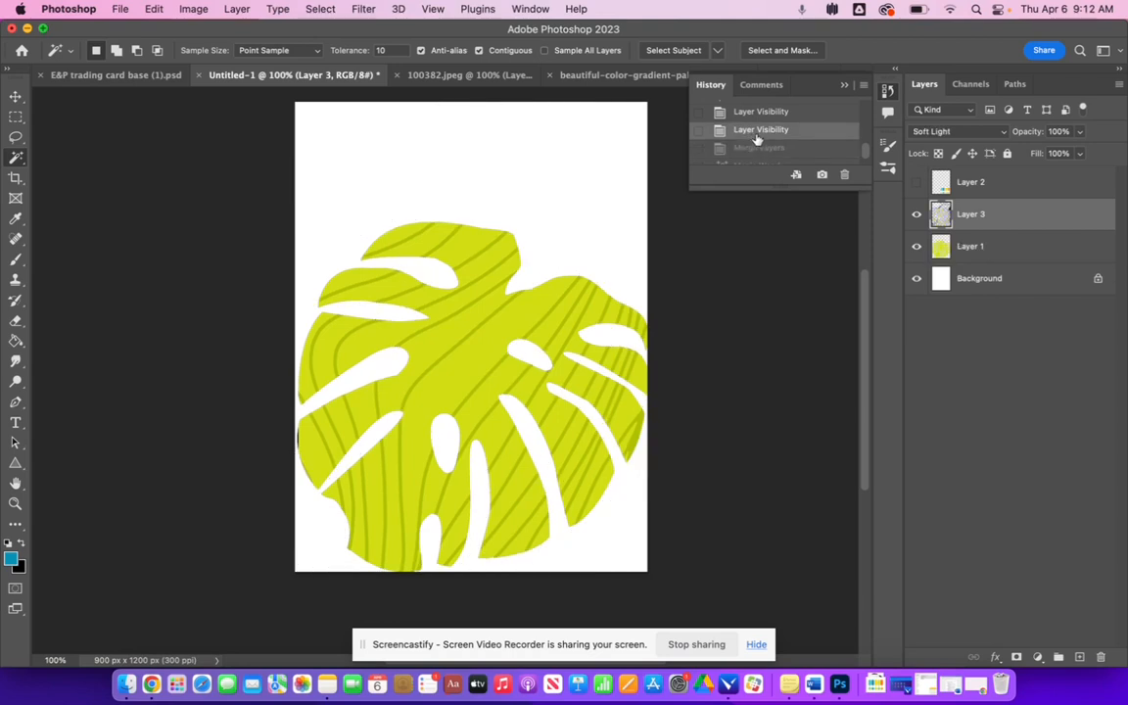
pyautogui.click(847, 85)
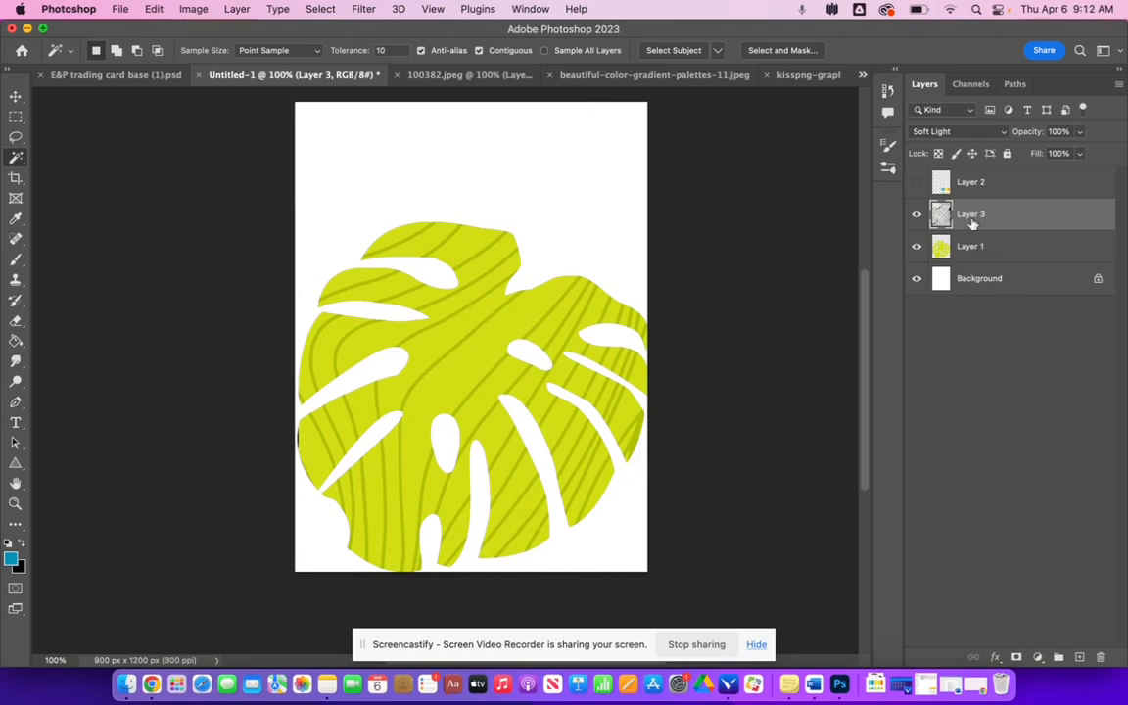
# - Select the leaf shape on the leaf layer with the Object Selection Tool
pyautogui.click(961, 250)
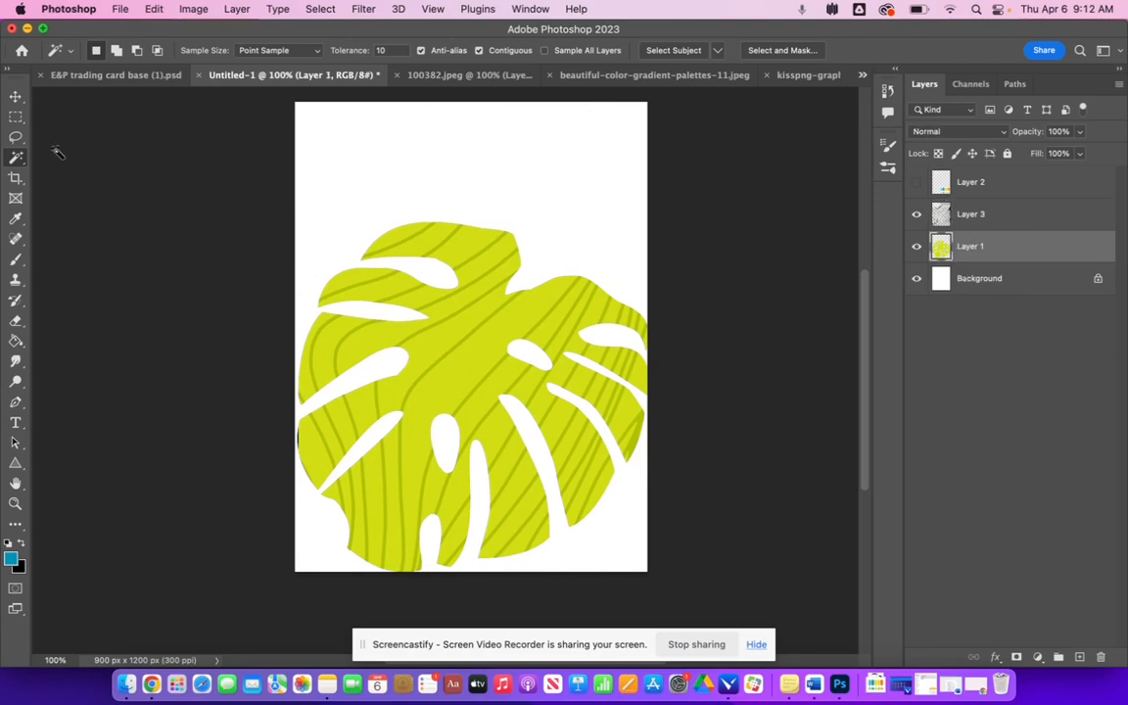
pyautogui.rightClick(14, 157)
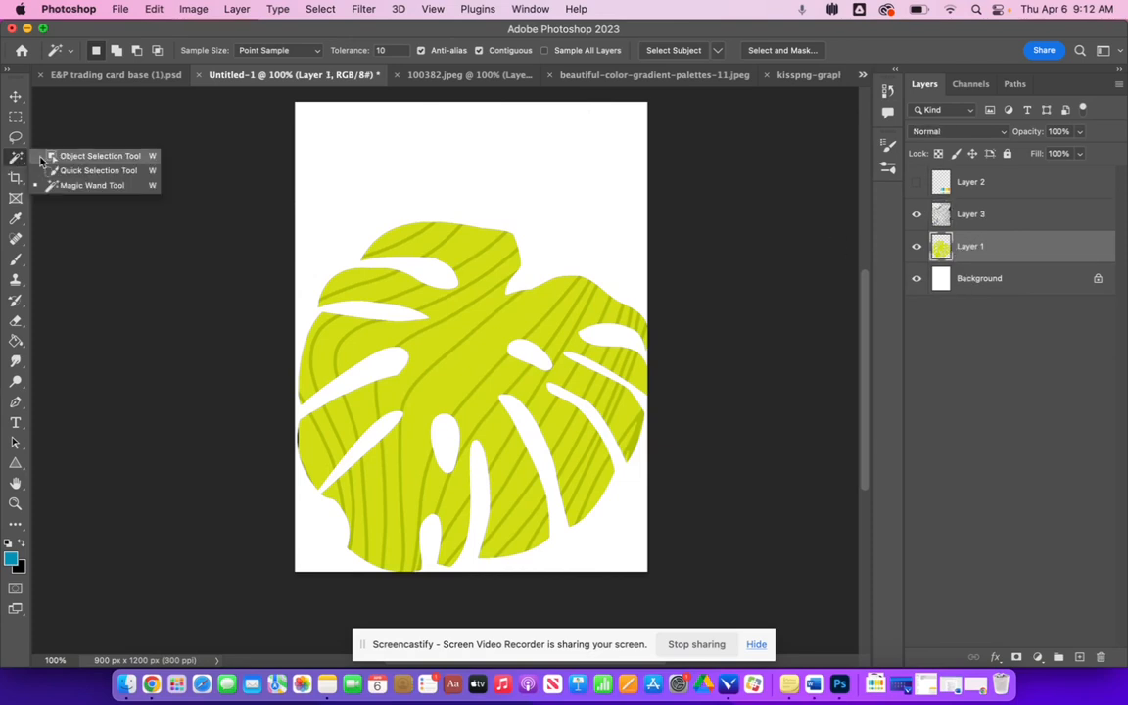
pyautogui.click(91, 160)
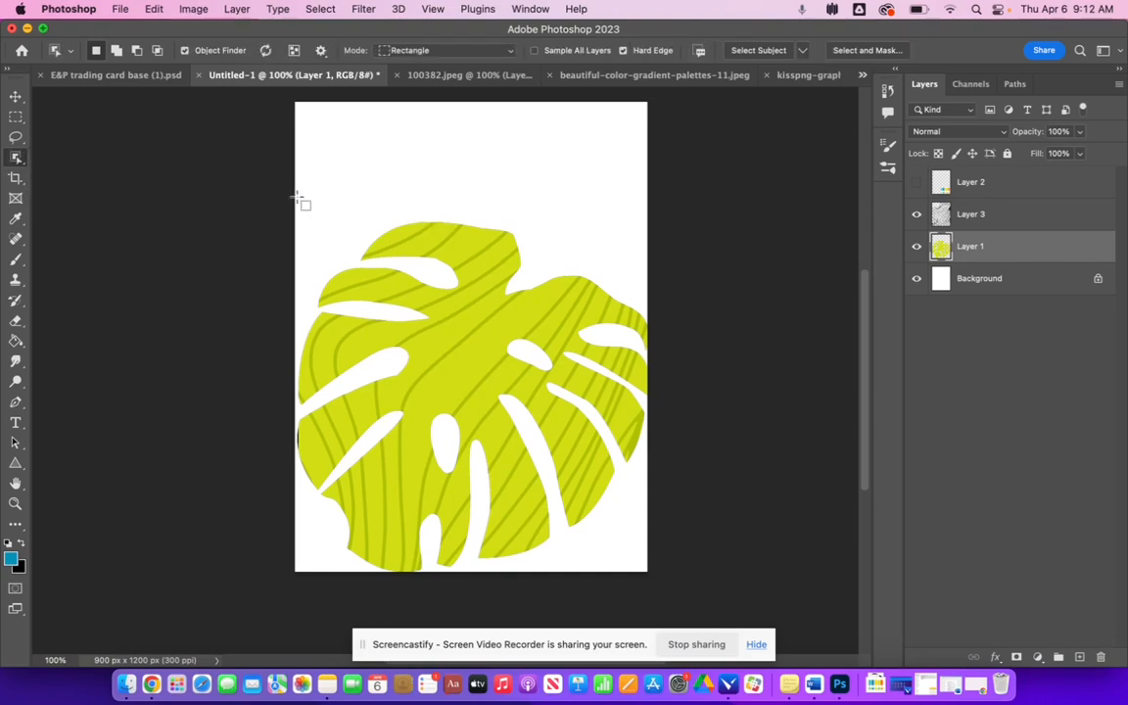
pyautogui.moveTo(297, 197)
pyautogui.mouseDown()
pyautogui.moveTo(396, 262)
pyautogui.moveTo(523, 384)
pyautogui.moveTo(629, 524)
pyautogui.moveTo(642, 581)
pyautogui.moveTo(655, 582)
pyautogui.mouseUp()
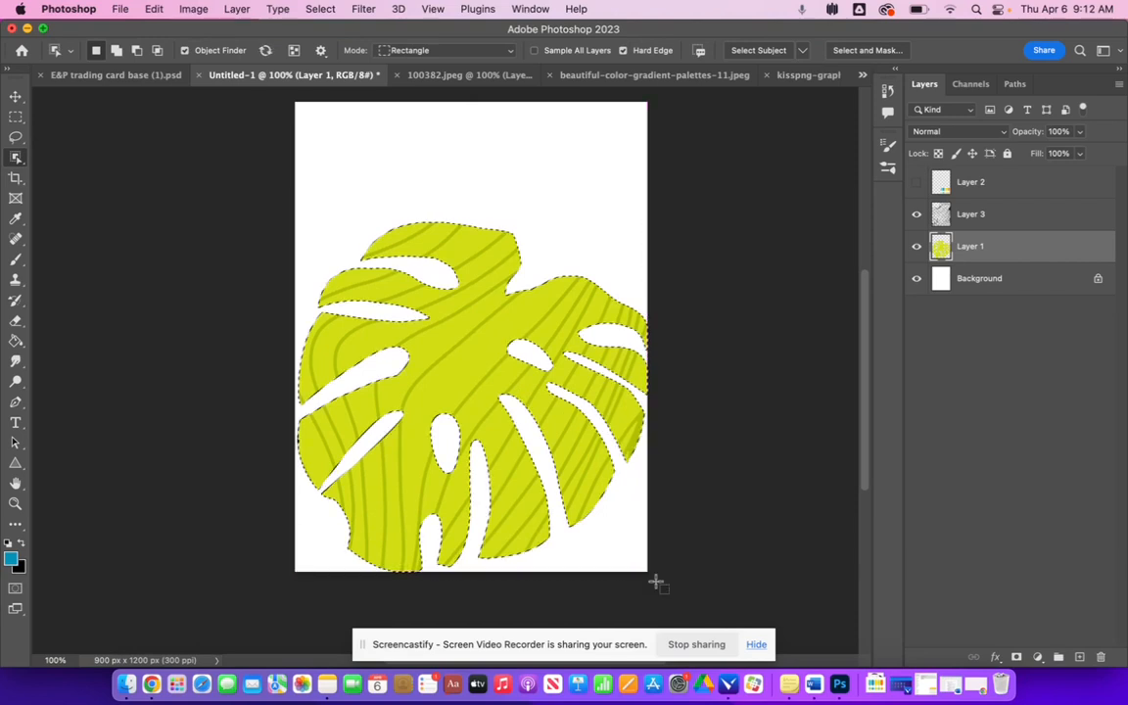
pyautogui.click(979, 217)
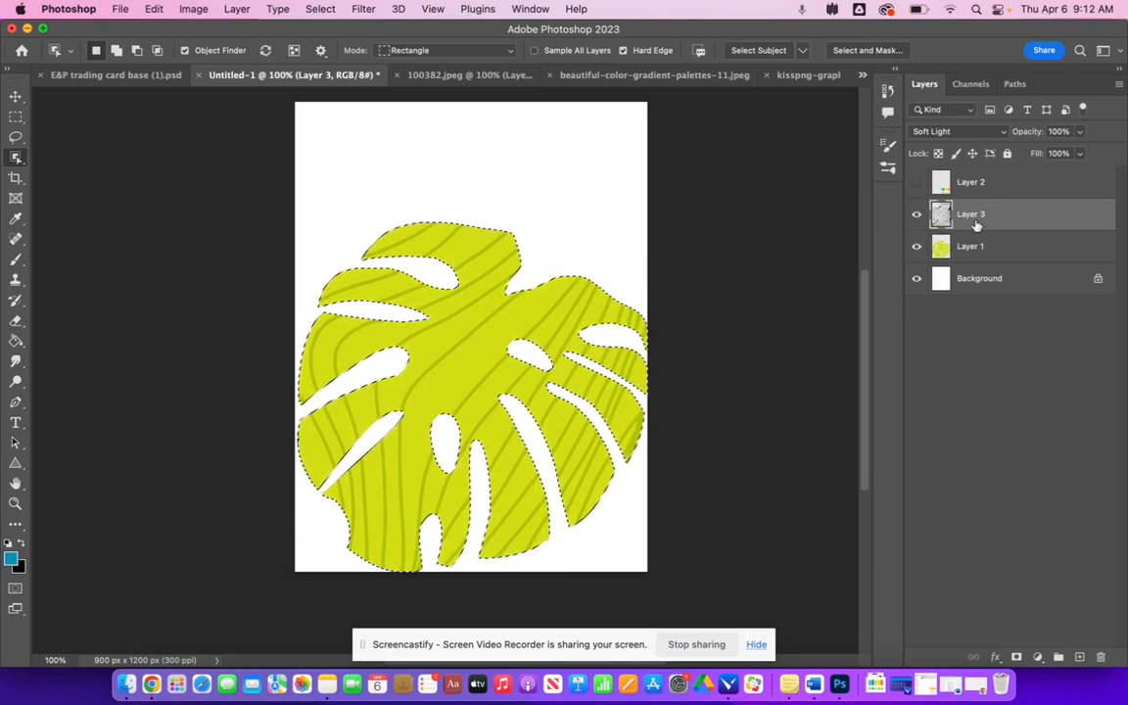
pyautogui.click(982, 249)
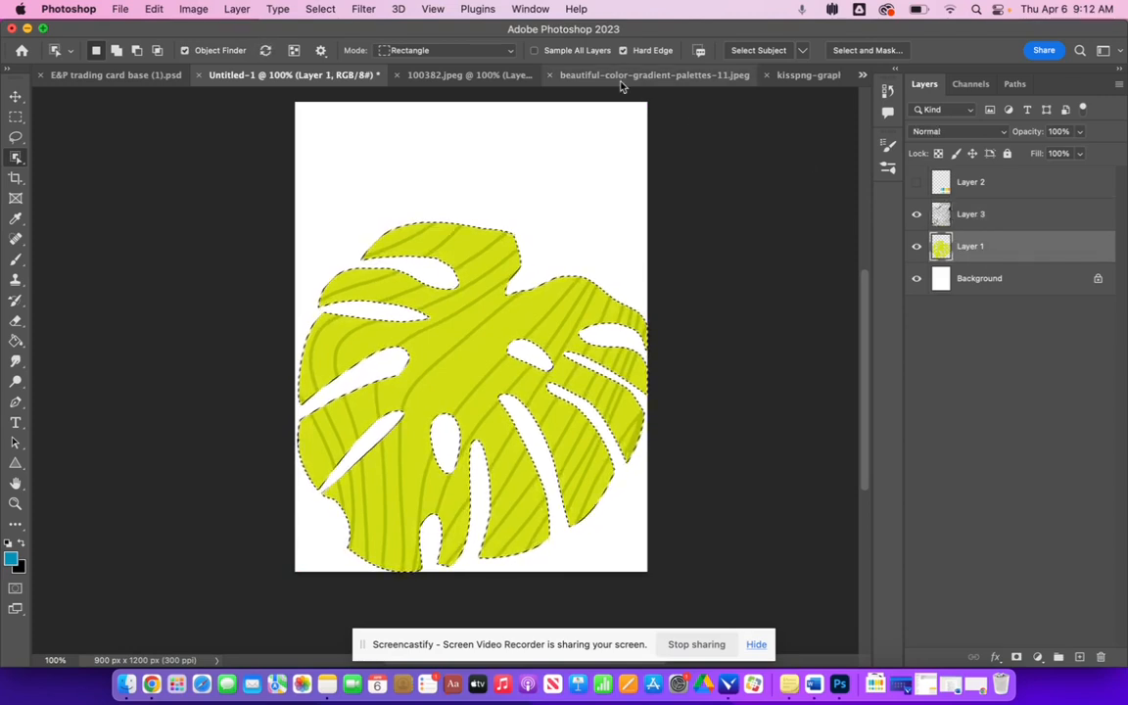
# - Invert the leaf selection, switch to the wavy lines layer and deselect
pyautogui.click(324, 8)
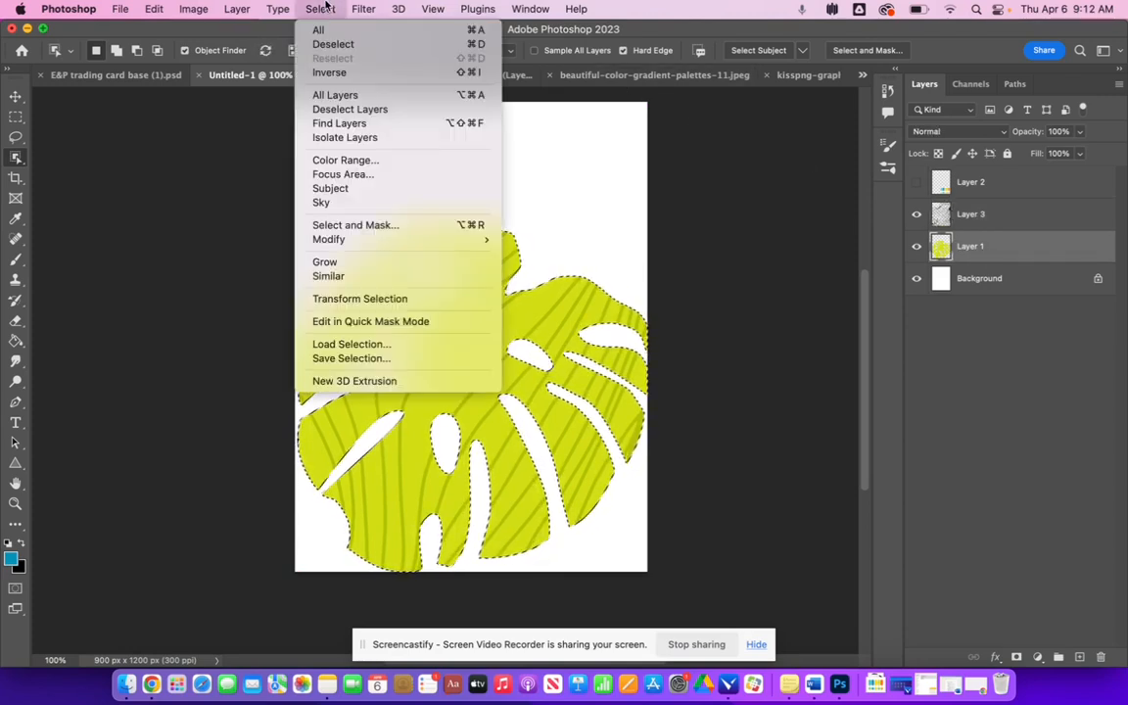
pyautogui.click(329, 72)
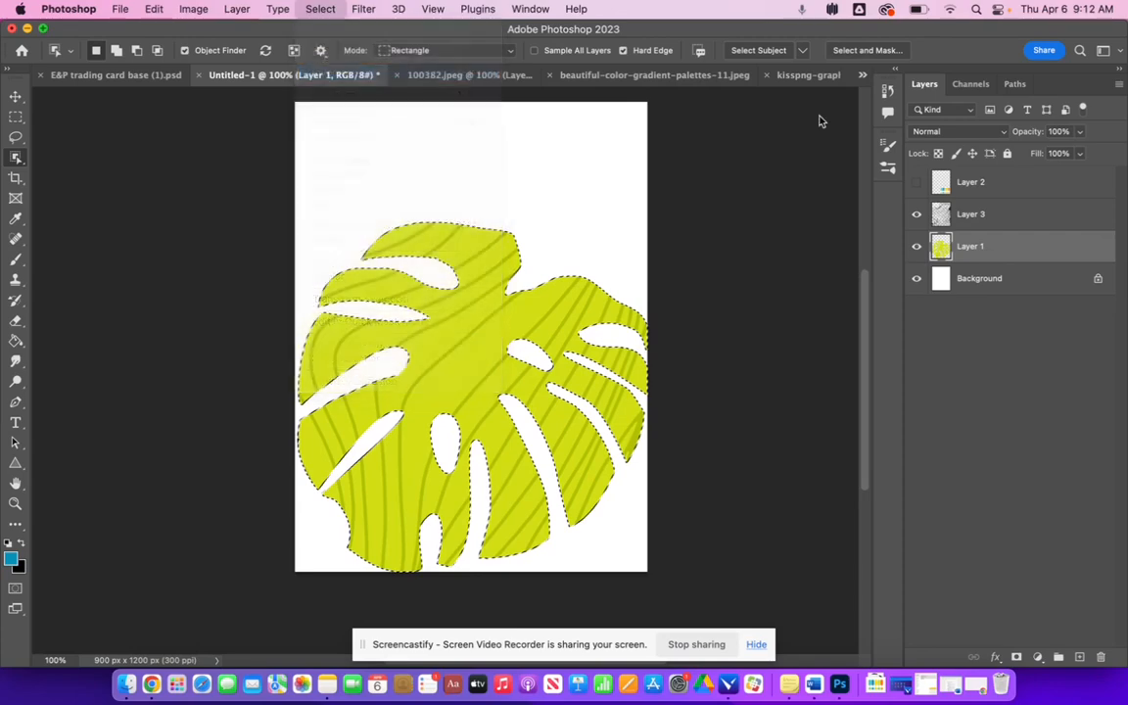
pyautogui.click(1006, 221)
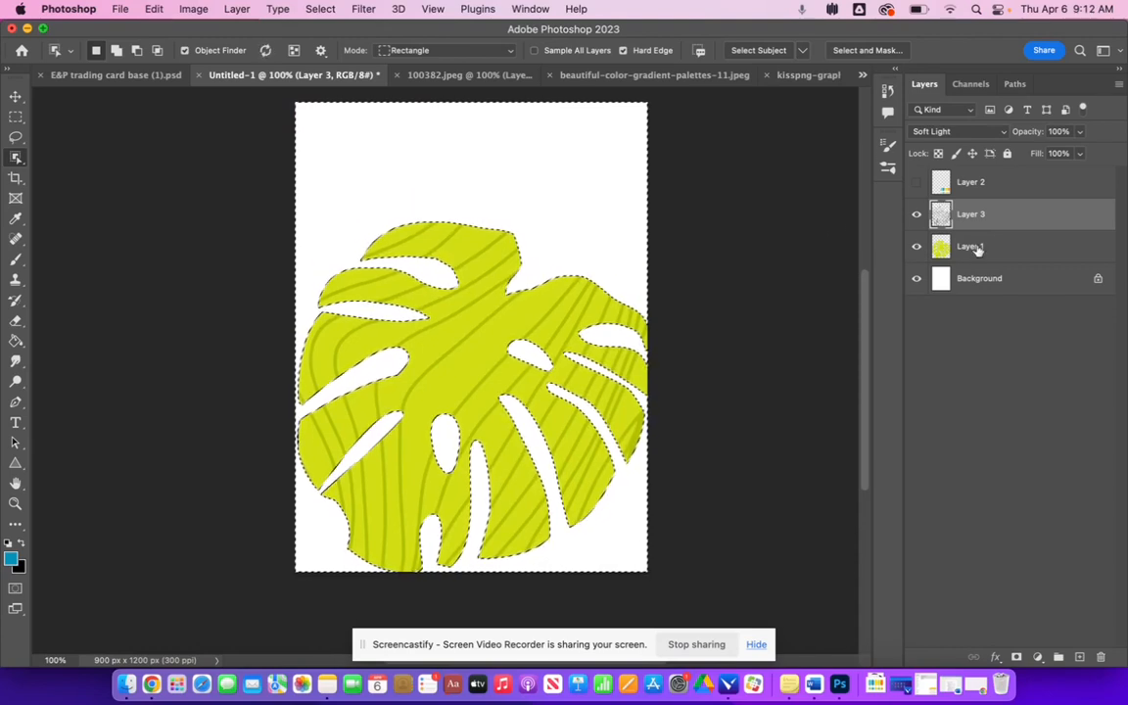
pyautogui.click(16, 117)
pyautogui.press('super+d')
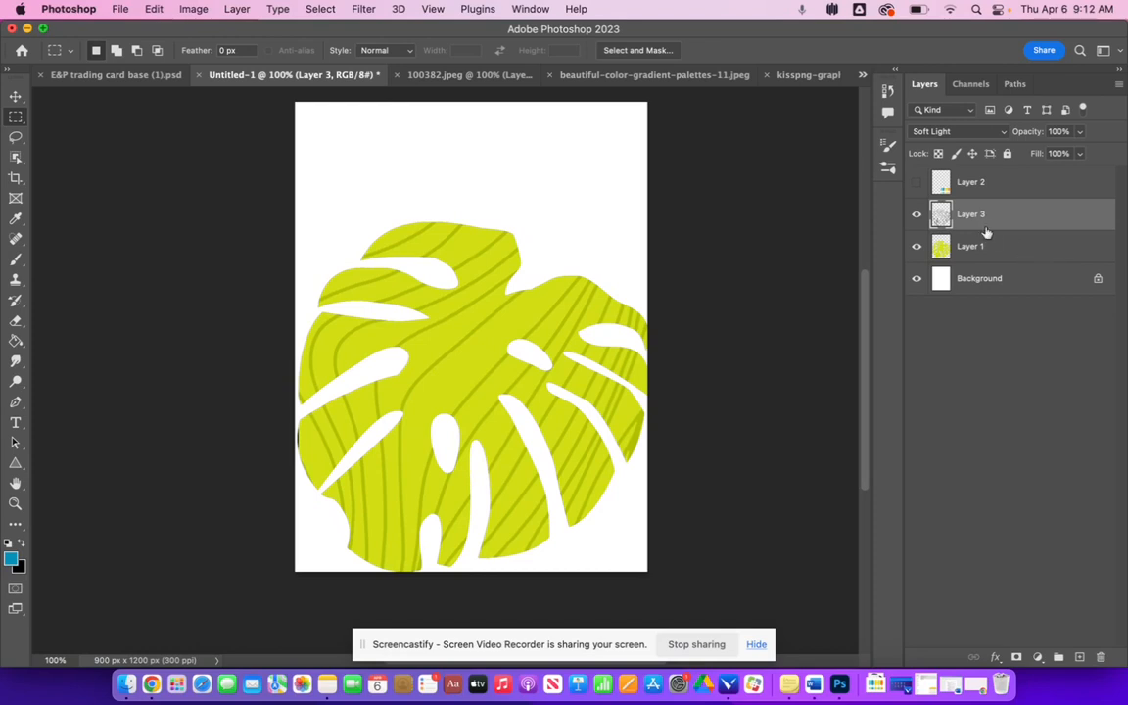
# - Fill the background layer with the teal foreground color using the Paint Bucket
pyautogui.click(974, 278)
pyautogui.click(15, 340)
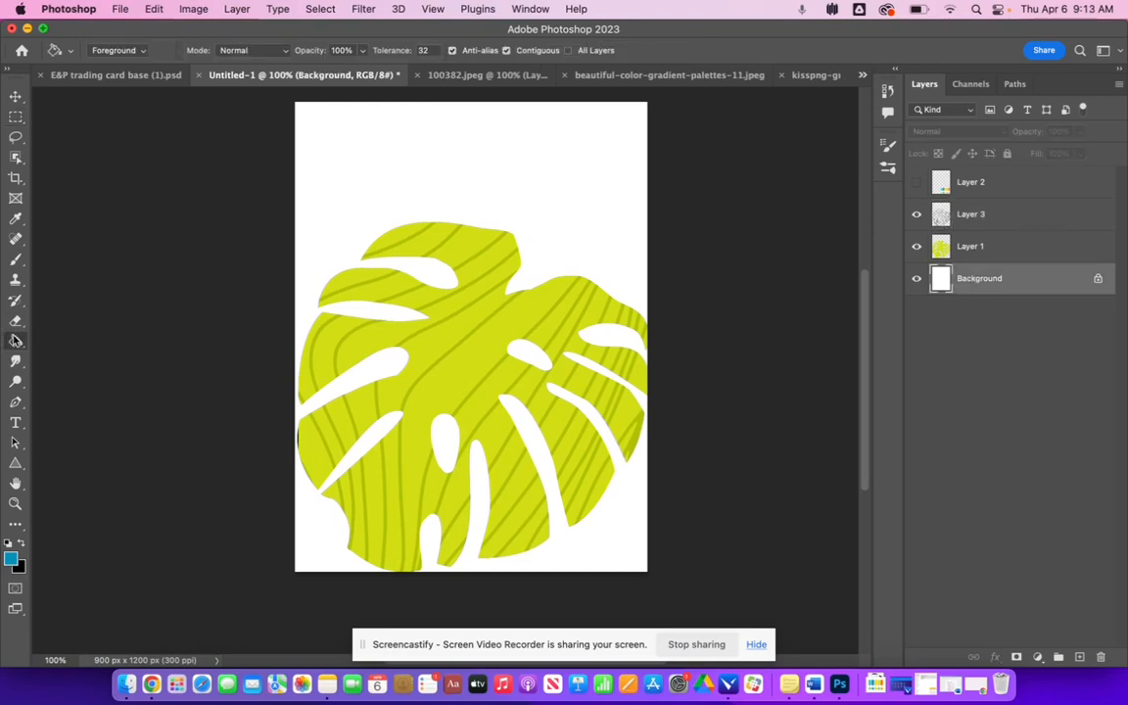
pyautogui.click(387, 165)
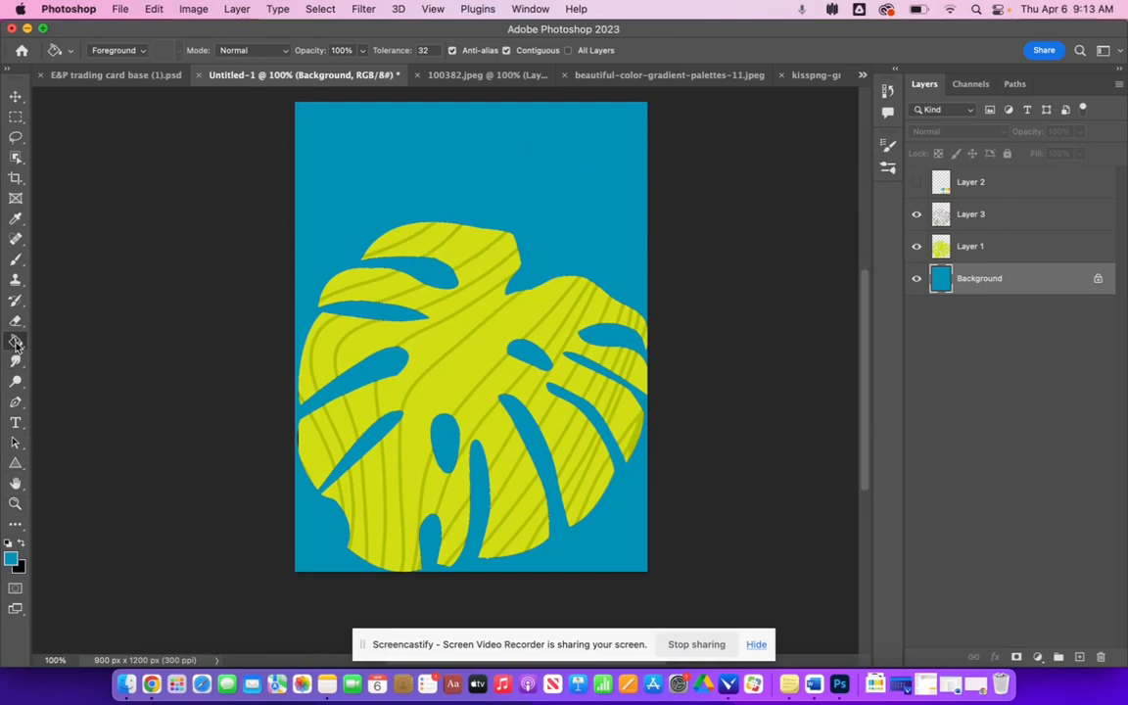
# - With the Gradient Tool and the palette shown, build a custom orange and teal gradient from the palette's colors
pyautogui.moveTo(15, 341)
pyautogui.mouseDown()
pyautogui.moveTo(49, 344)
pyautogui.moveTo(73, 331)
pyautogui.mouseUp()
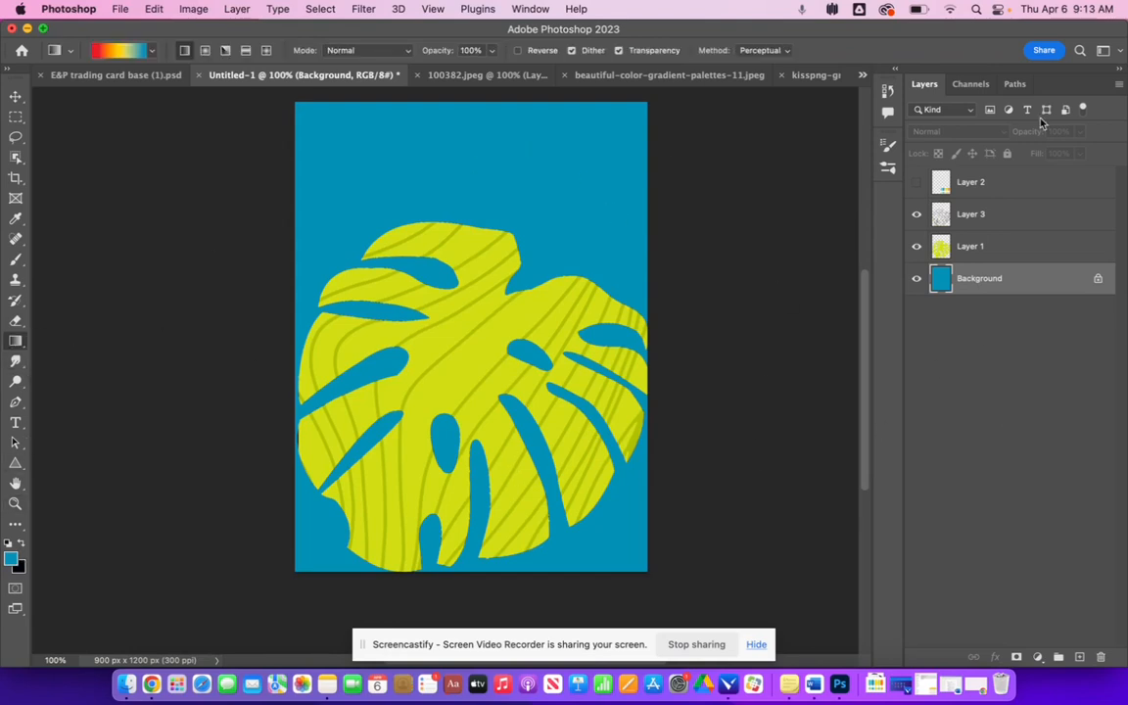
pyautogui.click(917, 182)
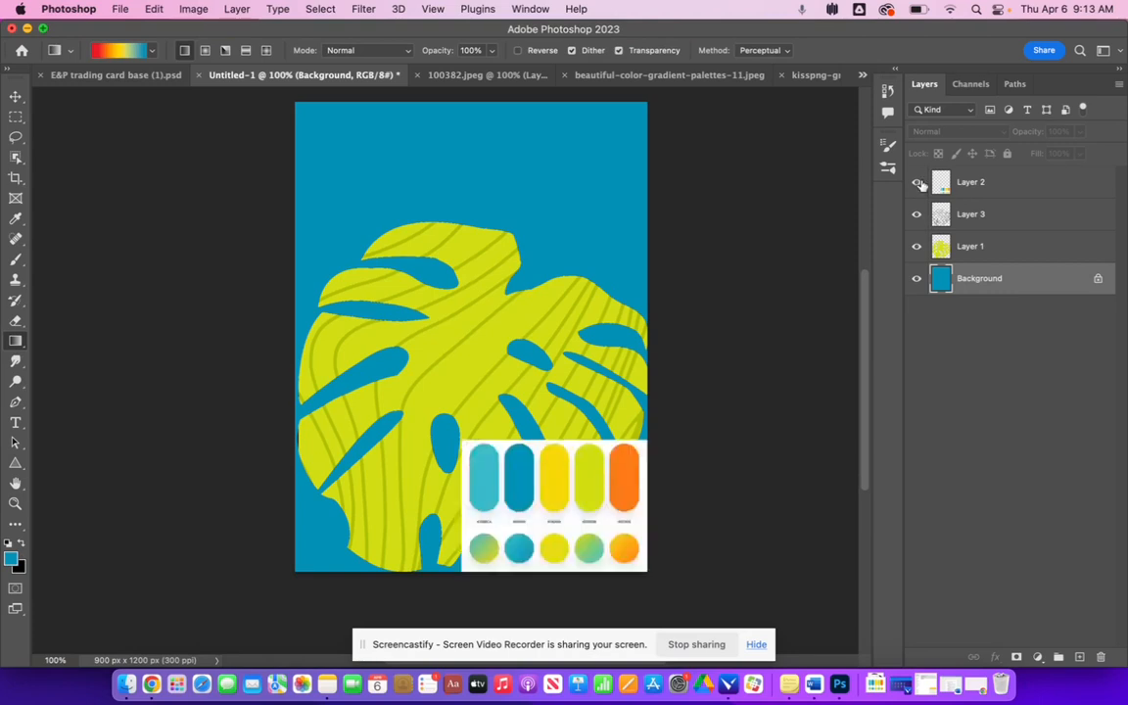
pyautogui.click(152, 52)
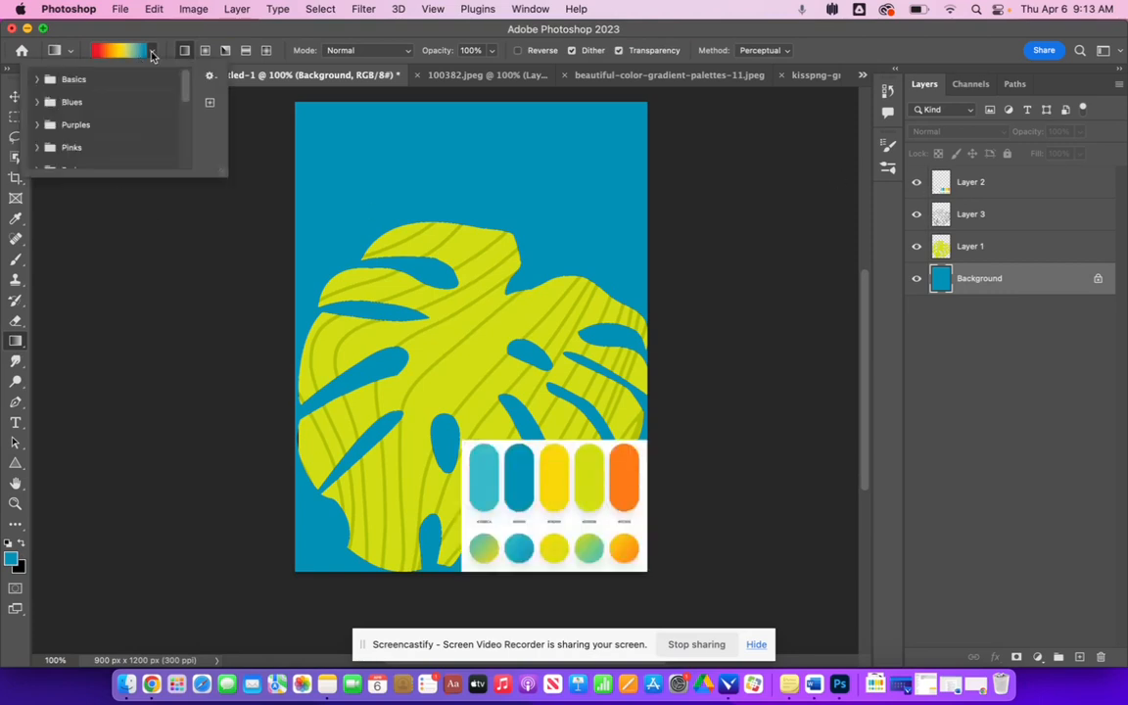
pyautogui.click(213, 79)
pyautogui.click(294, 84)
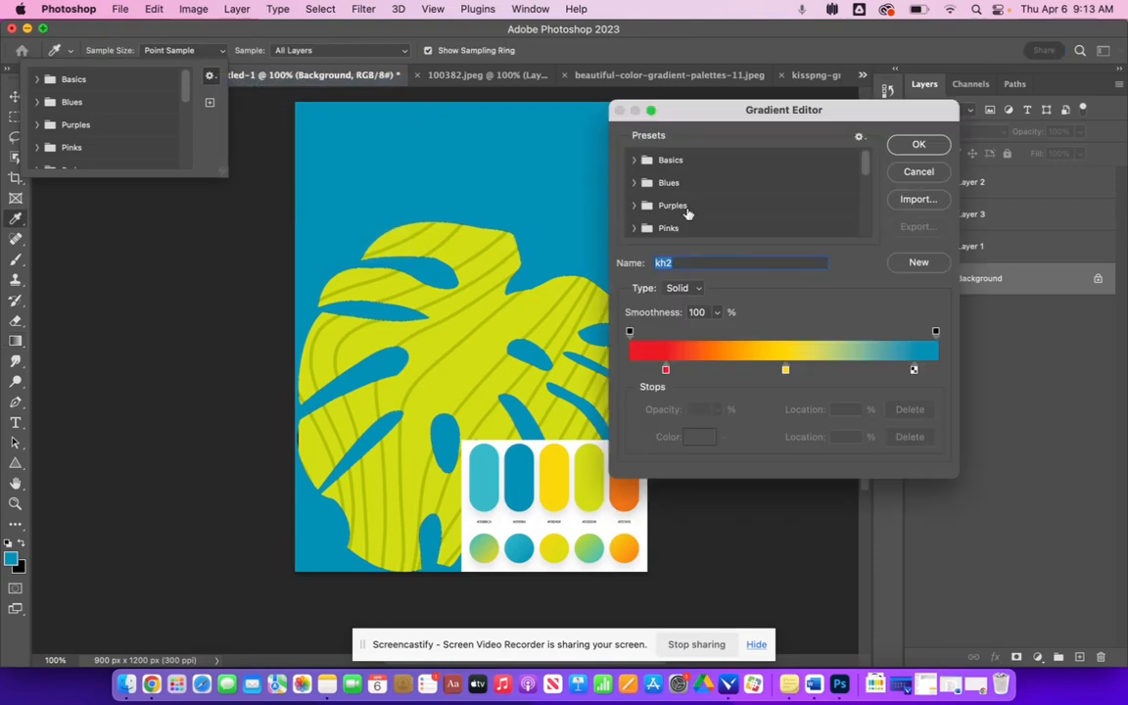
pyautogui.click(666, 370)
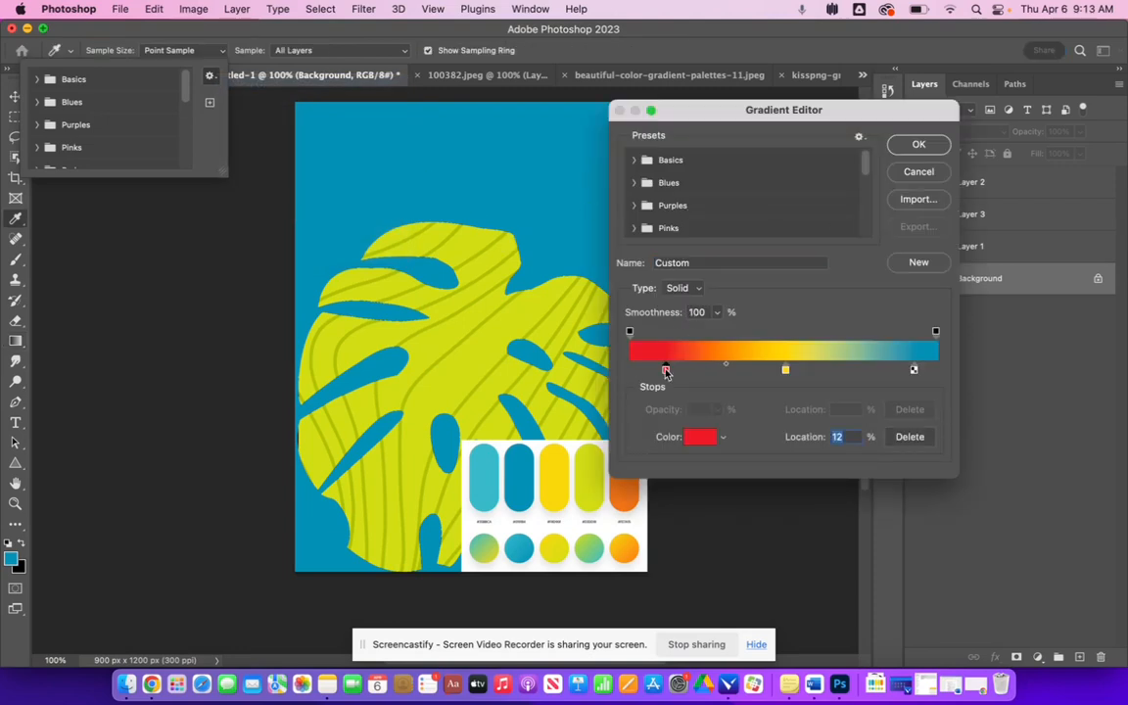
pyautogui.click(626, 501)
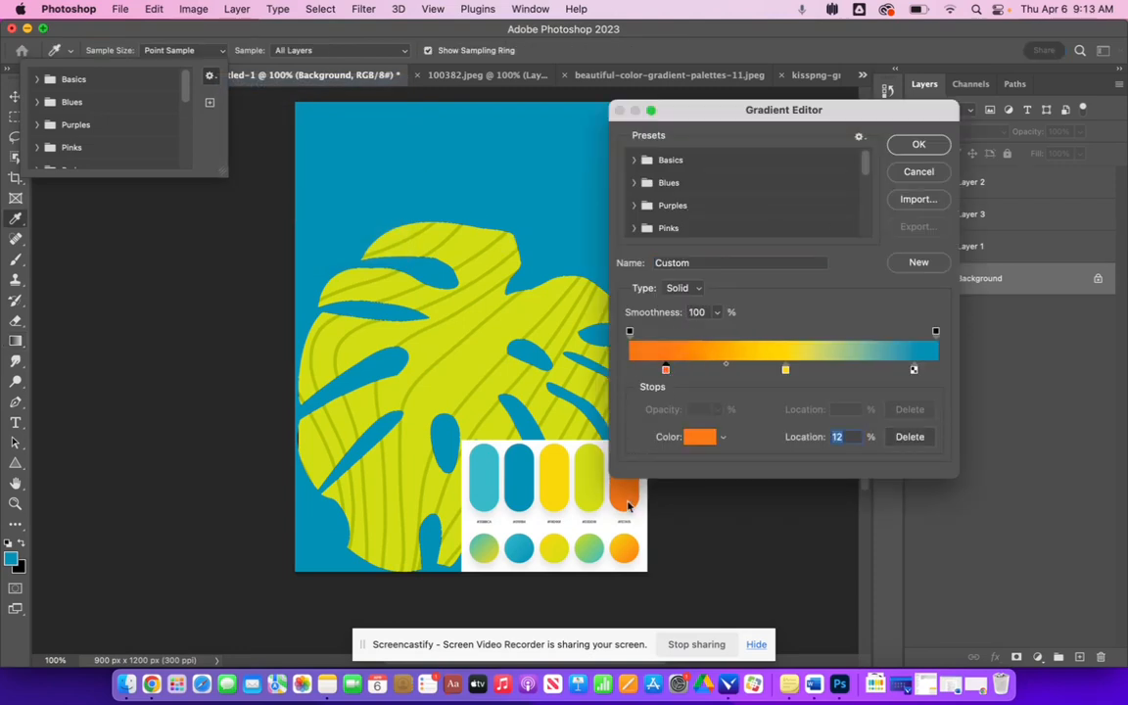
pyautogui.click(785, 370)
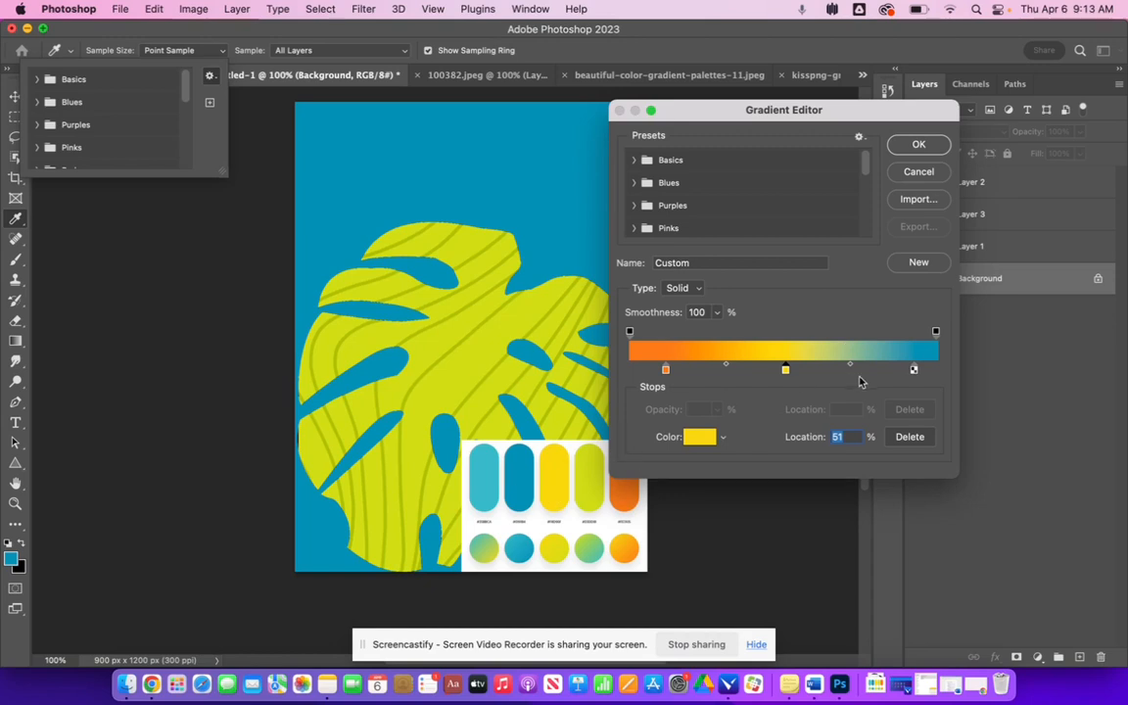
pyautogui.click(520, 481)
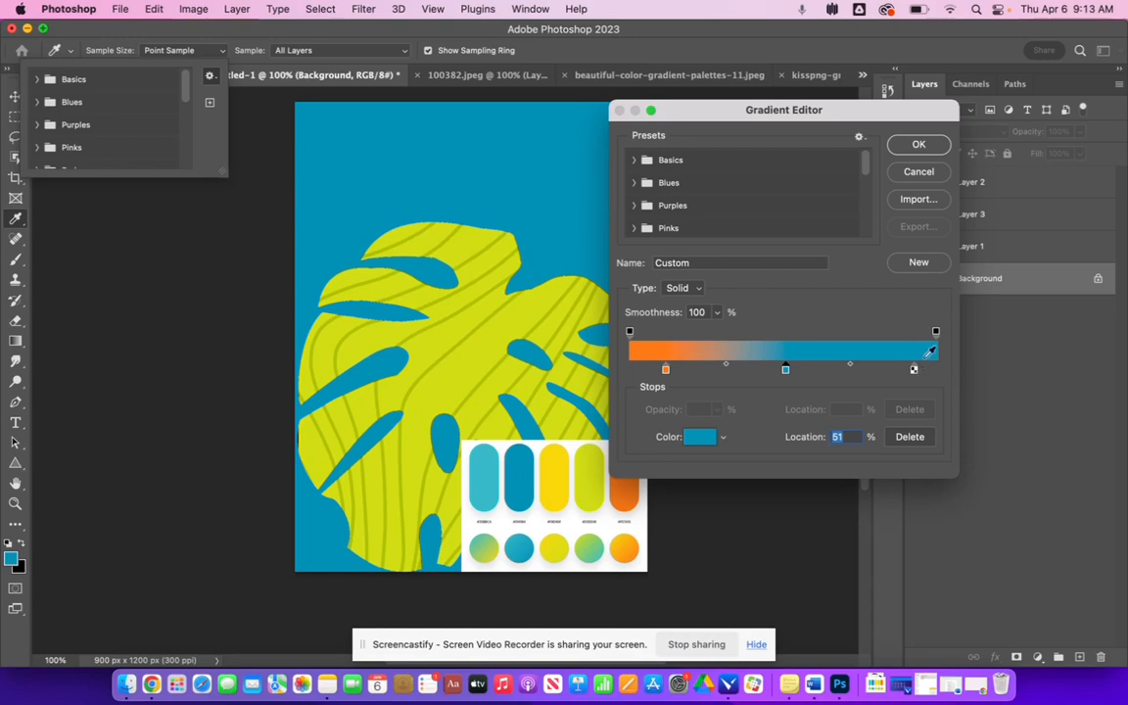
pyautogui.click(484, 486)
pyautogui.moveTo(666, 375)
pyautogui.mouseDown()
pyautogui.moveTo(806, 391)
pyautogui.moveTo(811, 370)
pyautogui.moveTo(649, 375)
pyautogui.mouseUp()
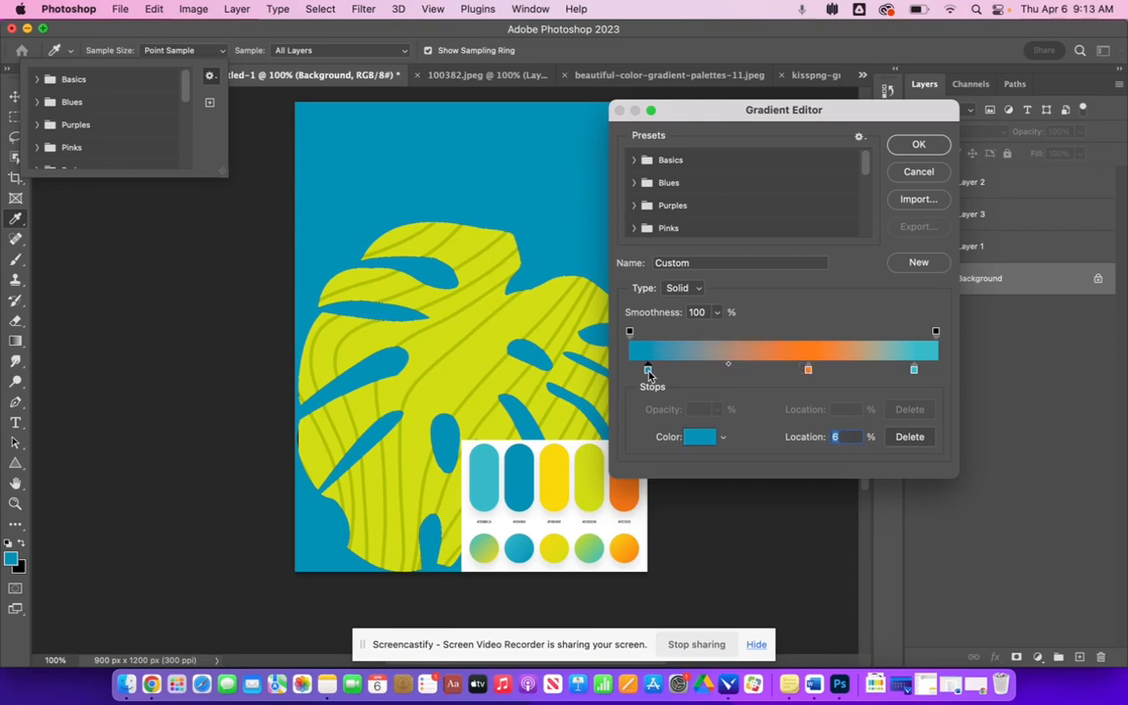
pyautogui.click(916, 146)
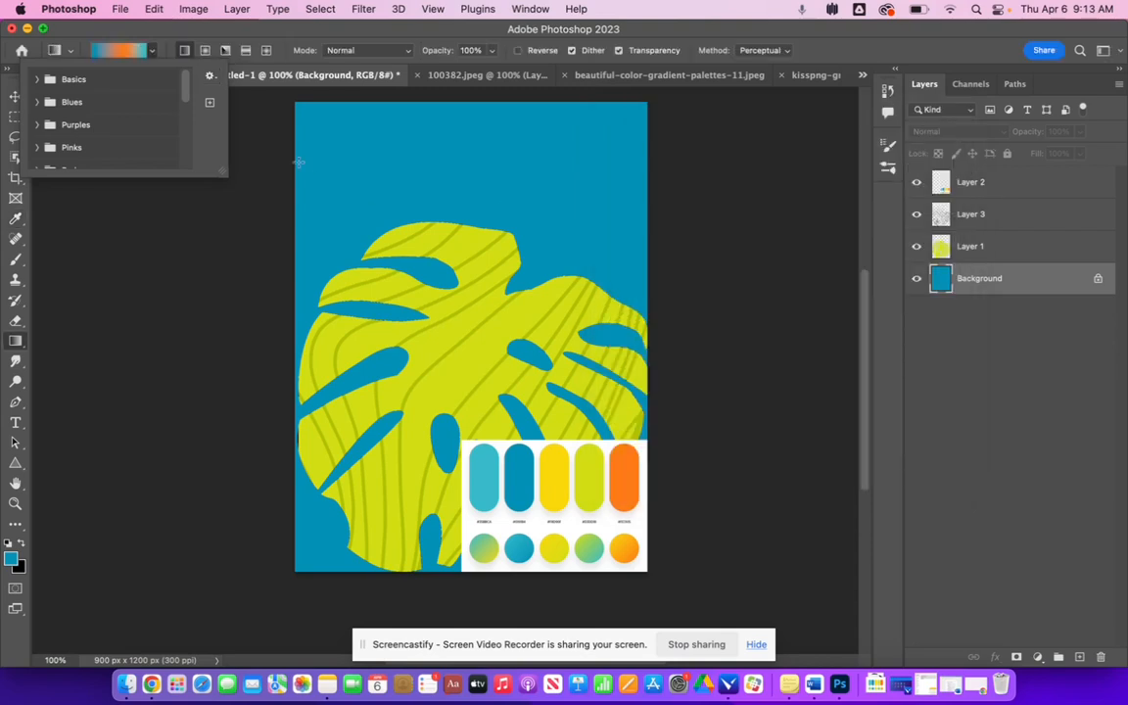
# - Draw the orange-teal gradient across the background in several directions
pyautogui.moveTo(445, 99); pyautogui.dragTo(565, 581)
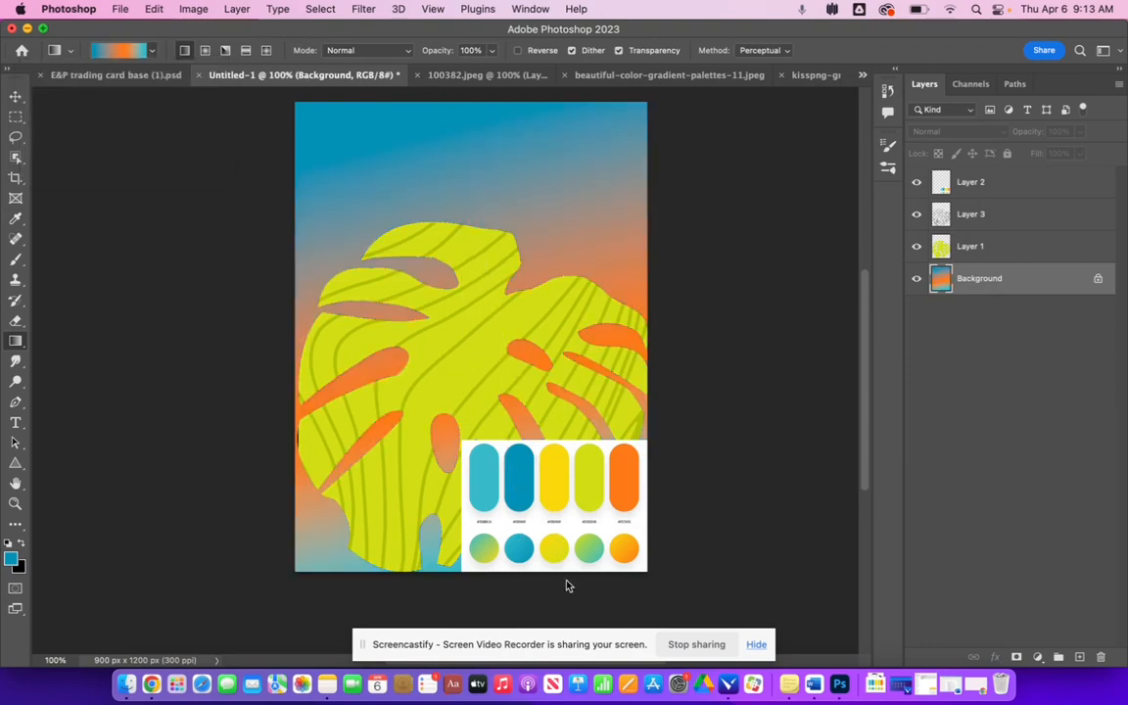
pyautogui.moveTo(668, 574); pyautogui.dragTo(326, 300)
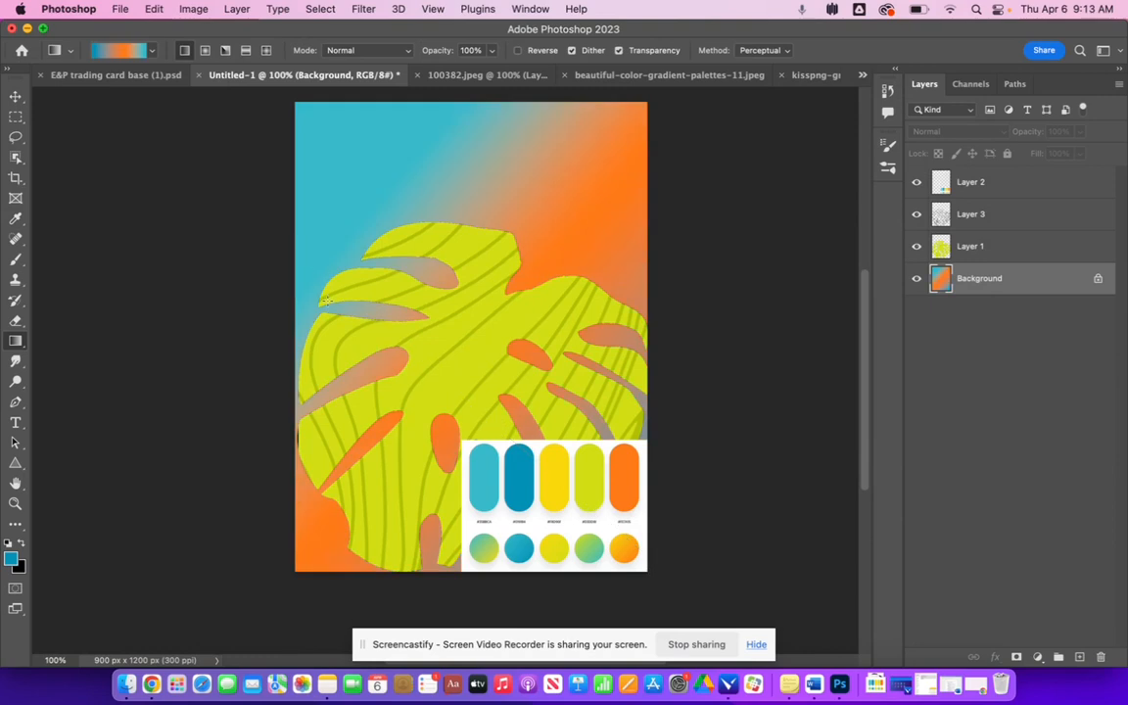
pyautogui.moveTo(236, 341); pyautogui.dragTo(668, 326)
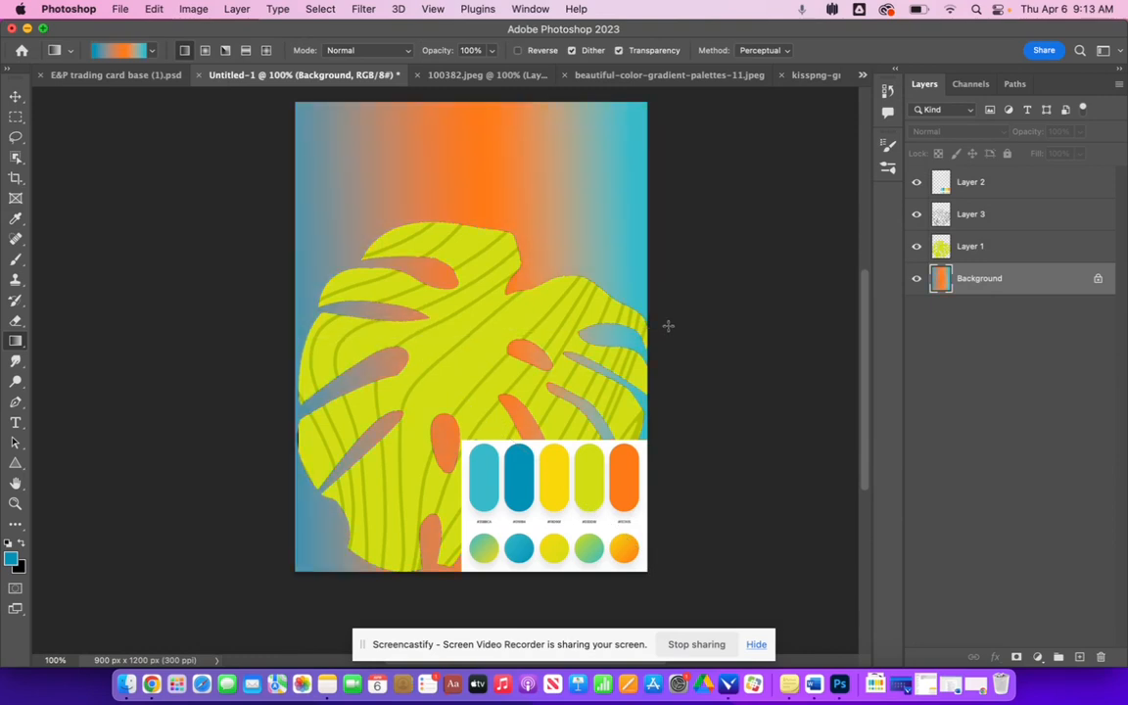
# - Edit the gradient stops to yellow and teal sampled from the palette
pyautogui.click(153, 53)
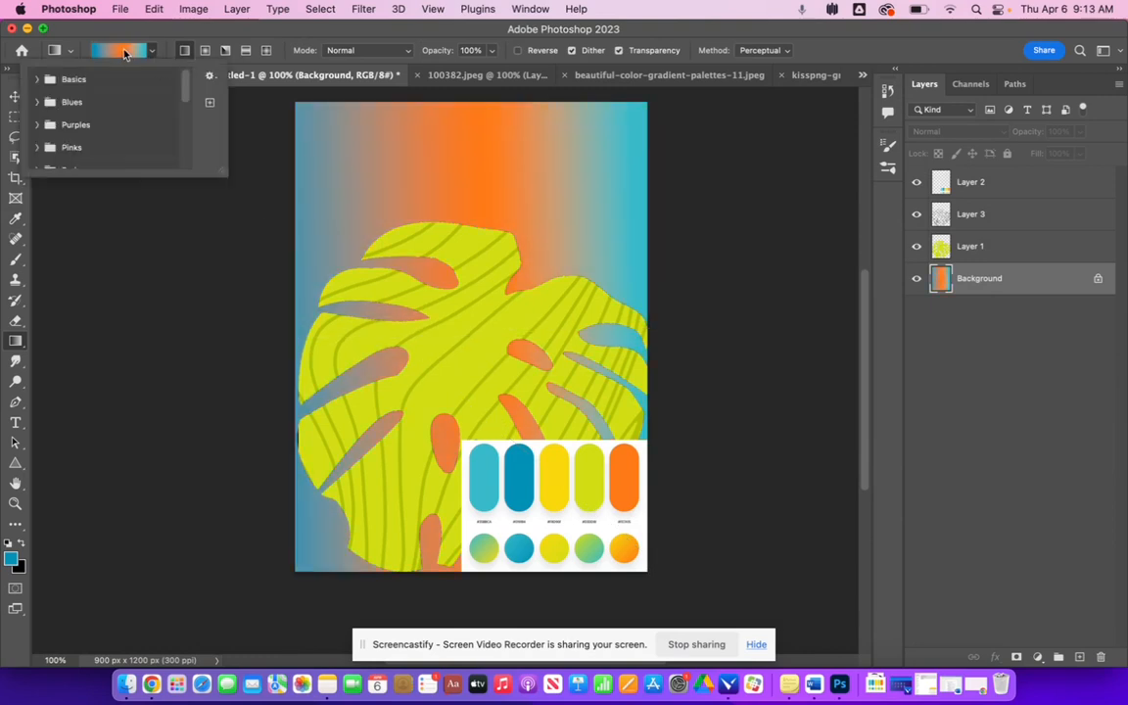
pyautogui.click(125, 53)
pyautogui.moveTo(647, 369)
pyautogui.mouseDown()
pyautogui.moveTo(799, 373)
pyautogui.moveTo(638, 374)
pyautogui.mouseUp()
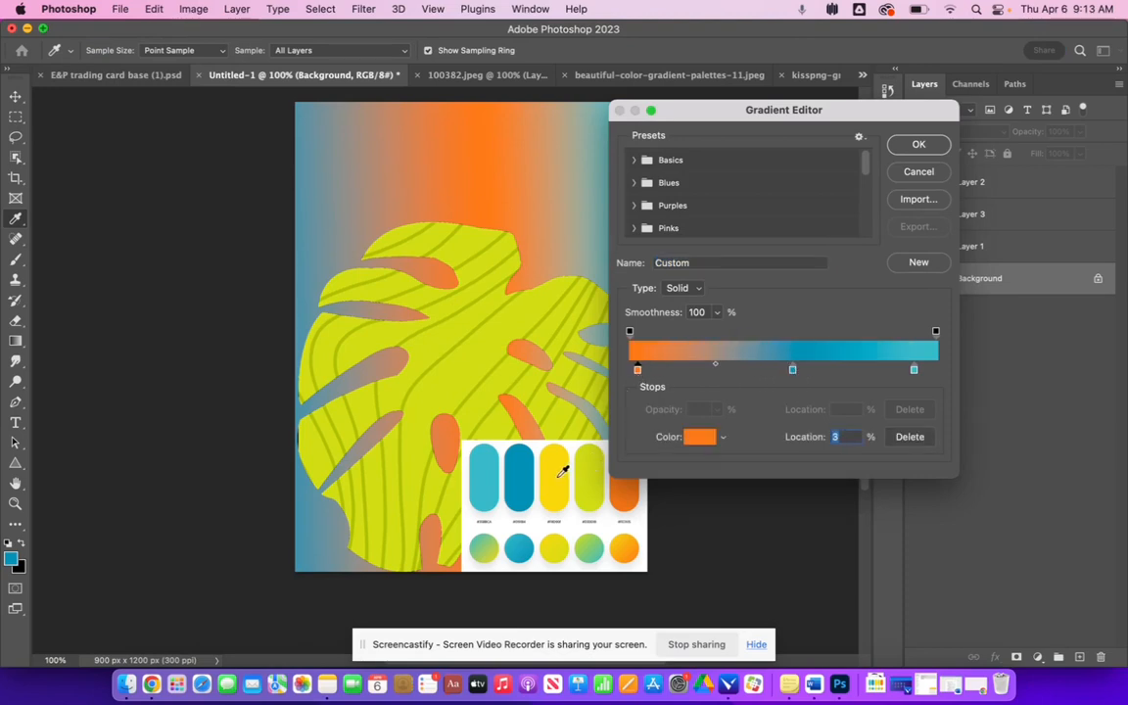
pyautogui.click(561, 474)
pyautogui.click(915, 369)
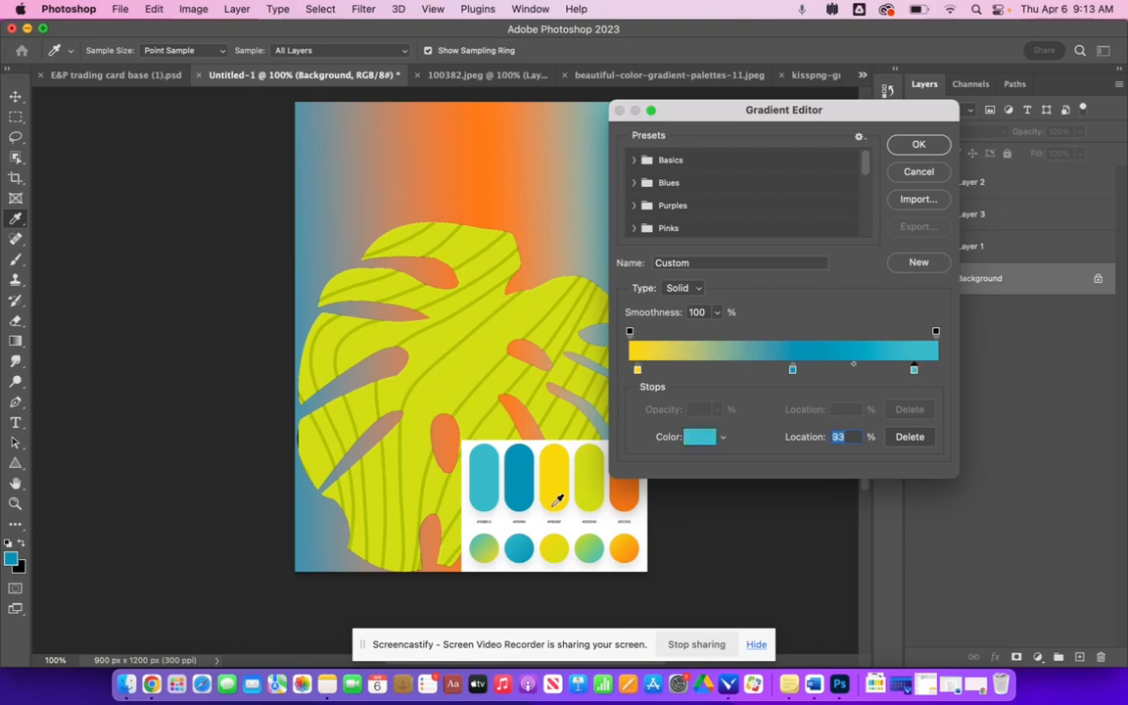
pyautogui.click(555, 502)
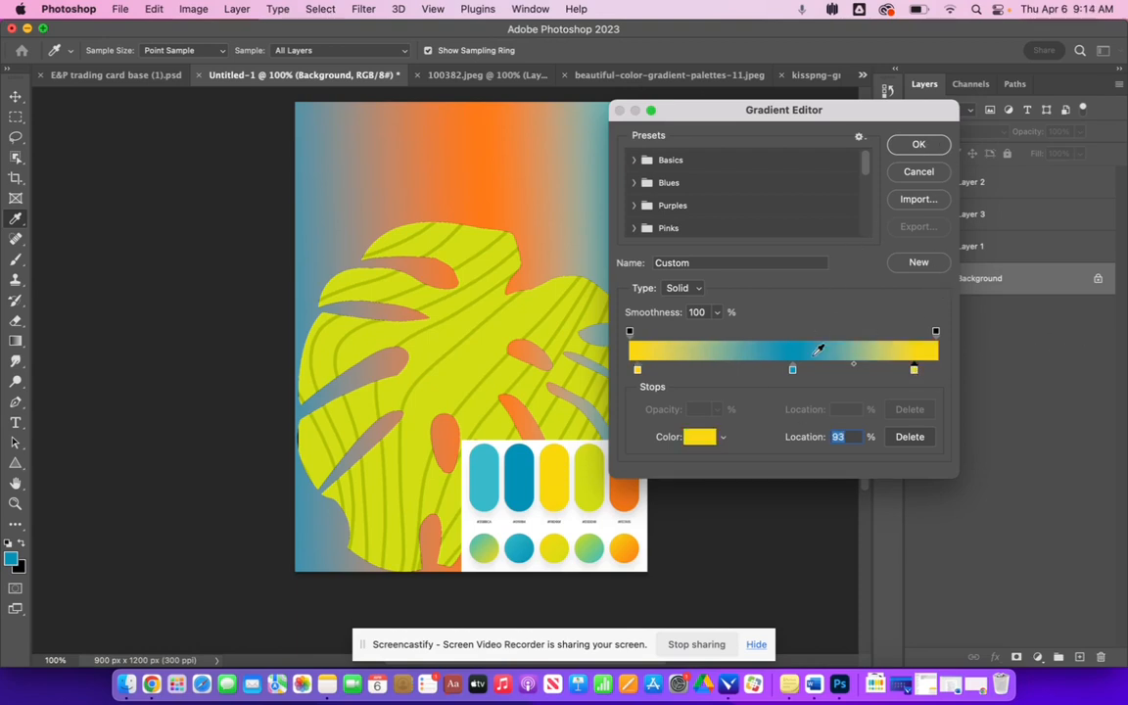
pyautogui.moveTo(791, 372); pyautogui.dragTo(780, 377)
pyautogui.press('Return')
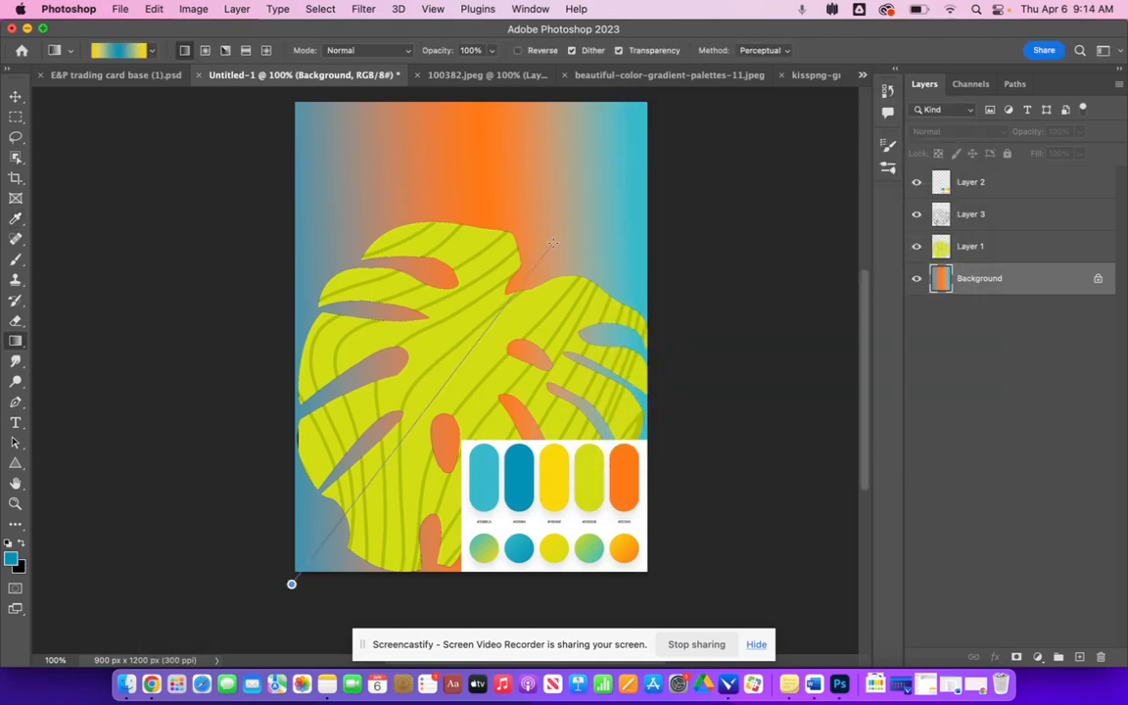
# - Draw the yellow-teal gradient diagonally across the background from lower right to upper left
pyautogui.moveTo(291, 584); pyautogui.dragTo(628, 151)
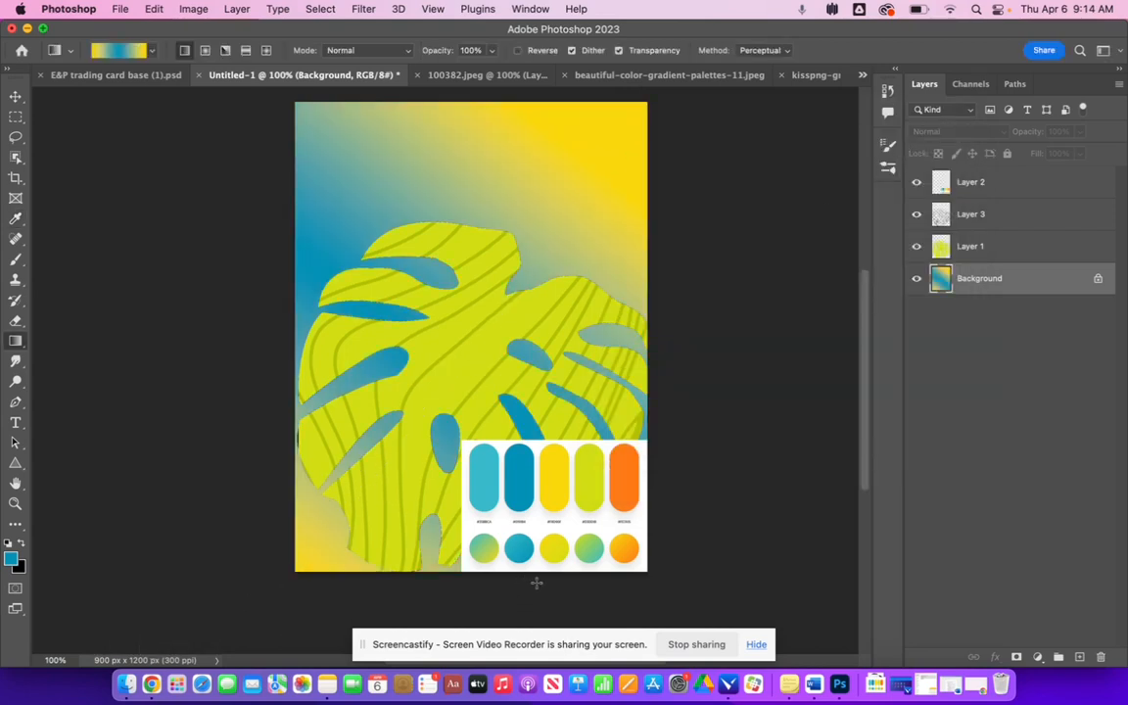
pyautogui.moveTo(529, 604); pyautogui.dragTo(283, 213)
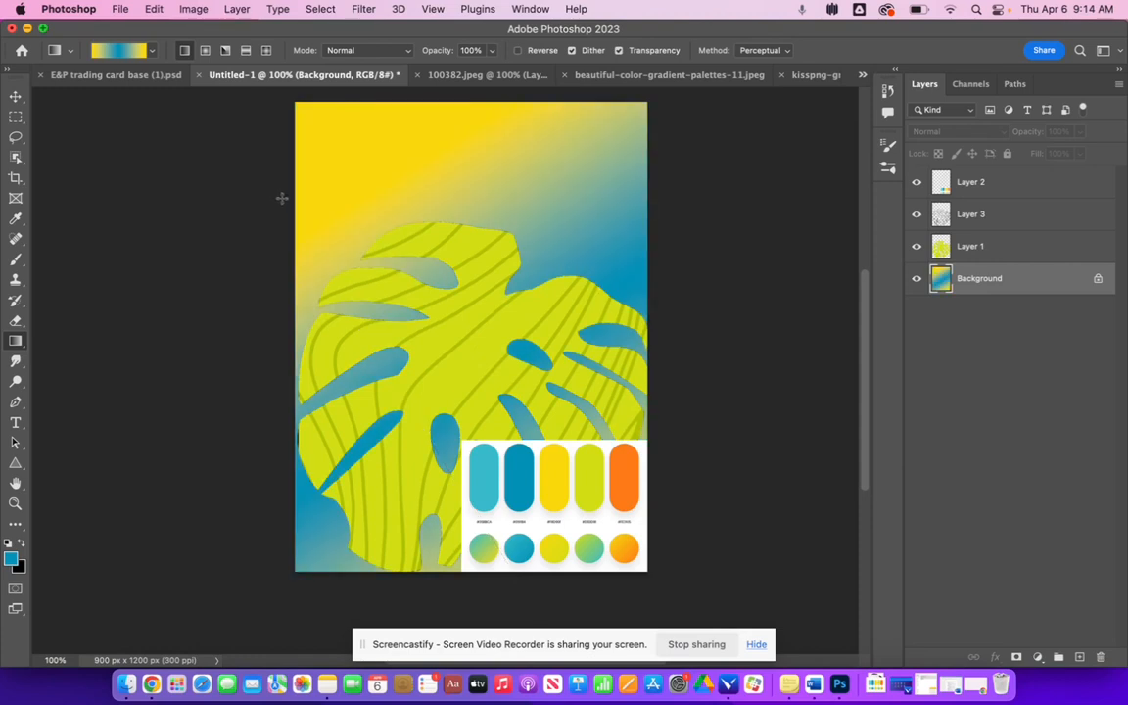
pyautogui.moveTo(667, 609); pyautogui.dragTo(278, 88)
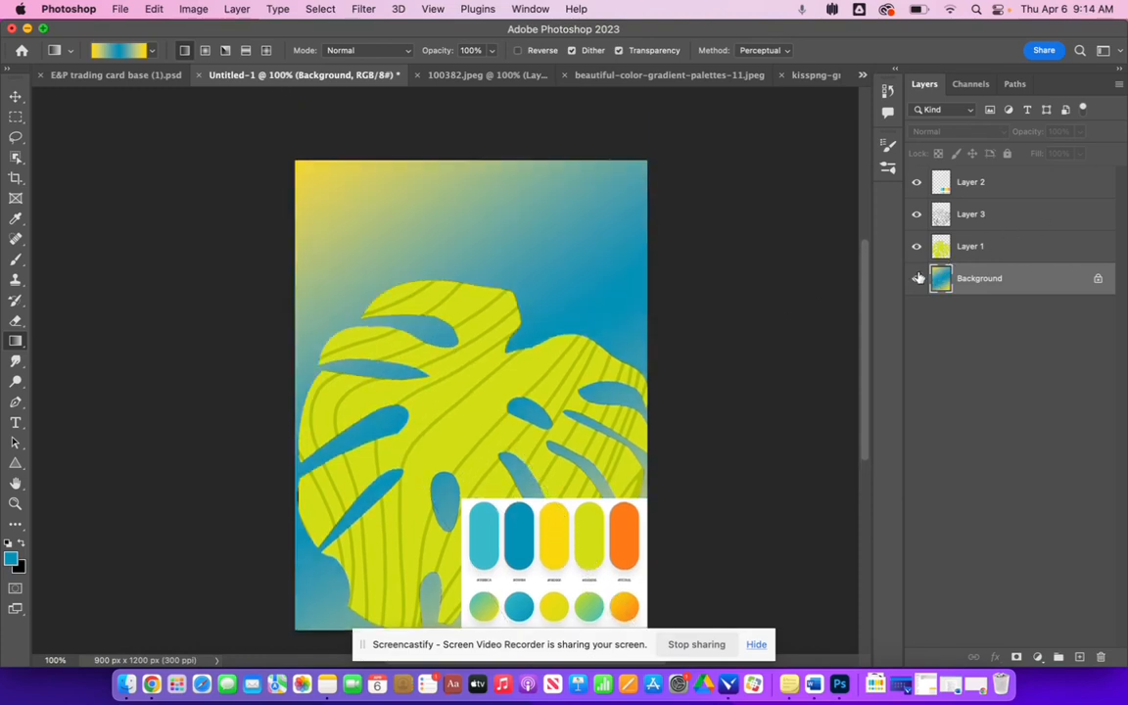
# - Hide the palette layer
pyautogui.click(916, 181)
pyautogui.scroll(-5, 730, 448)
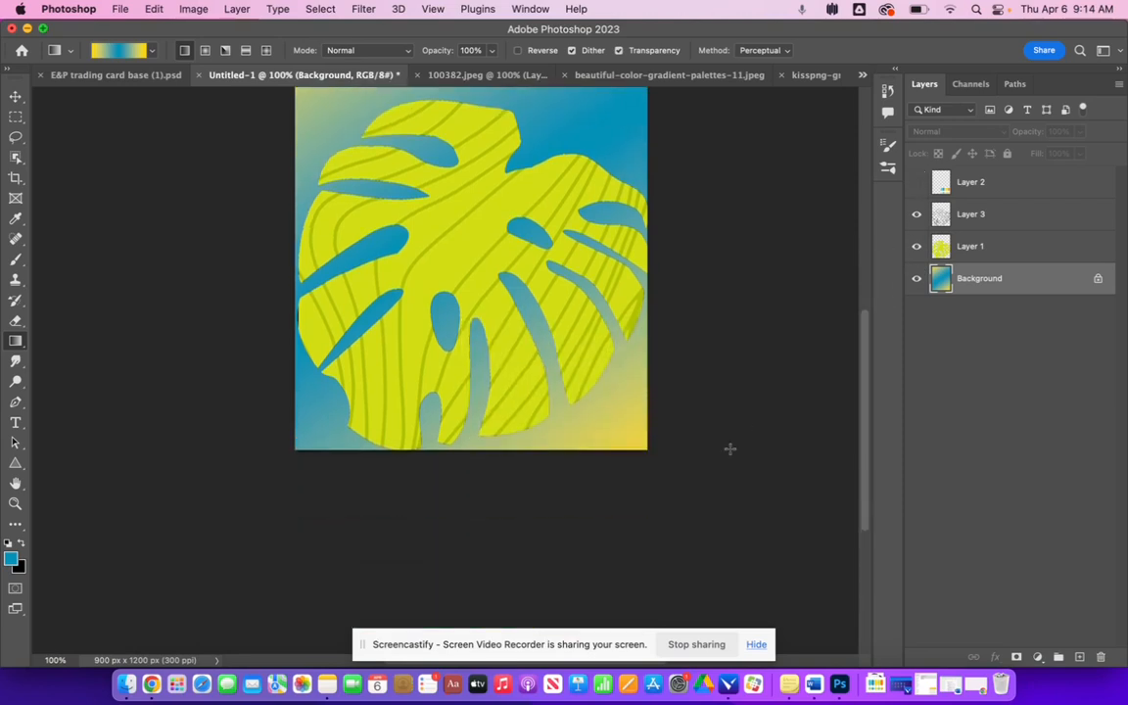
pyautogui.scroll(2, 730, 449)
# - Move the leaf upward with the Move tool and undo the move
pyautogui.press('v')
pyautogui.moveTo(469, 316); pyautogui.dragTo(472, 281)
pyautogui.press('super+z')
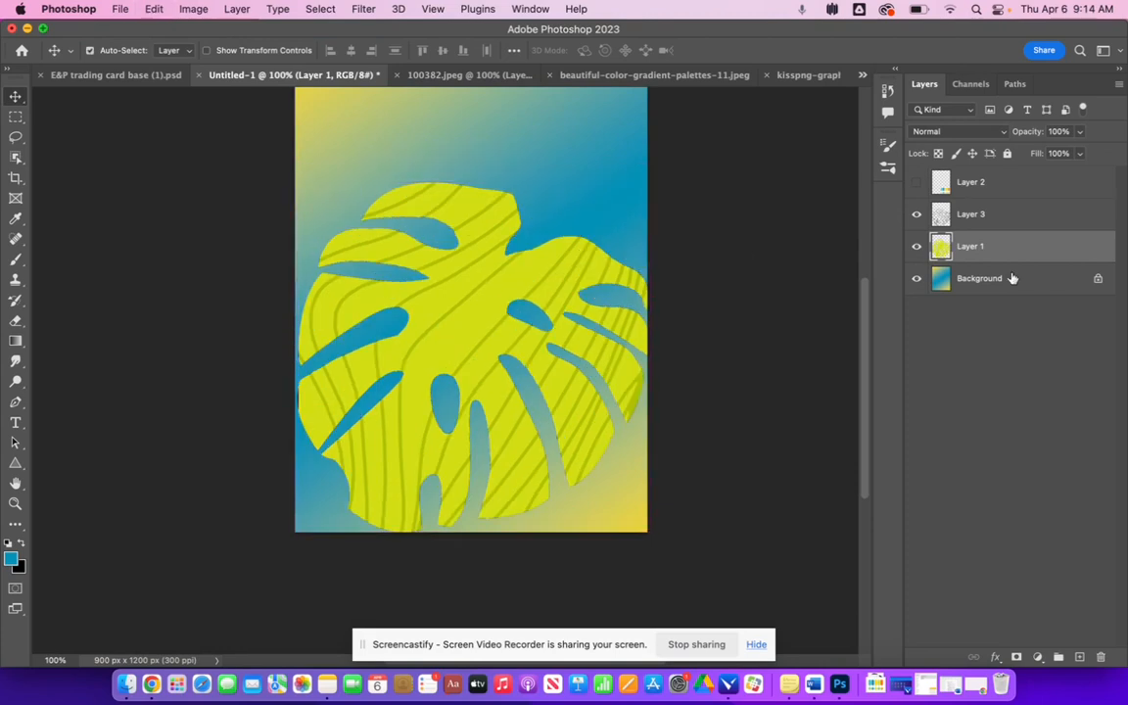
# - Select the leaf and wavy lines layers together and move them upward on the card
pyautogui.keyDown('shift'); pyautogui.click(993, 215); pyautogui.keyUp('shift')
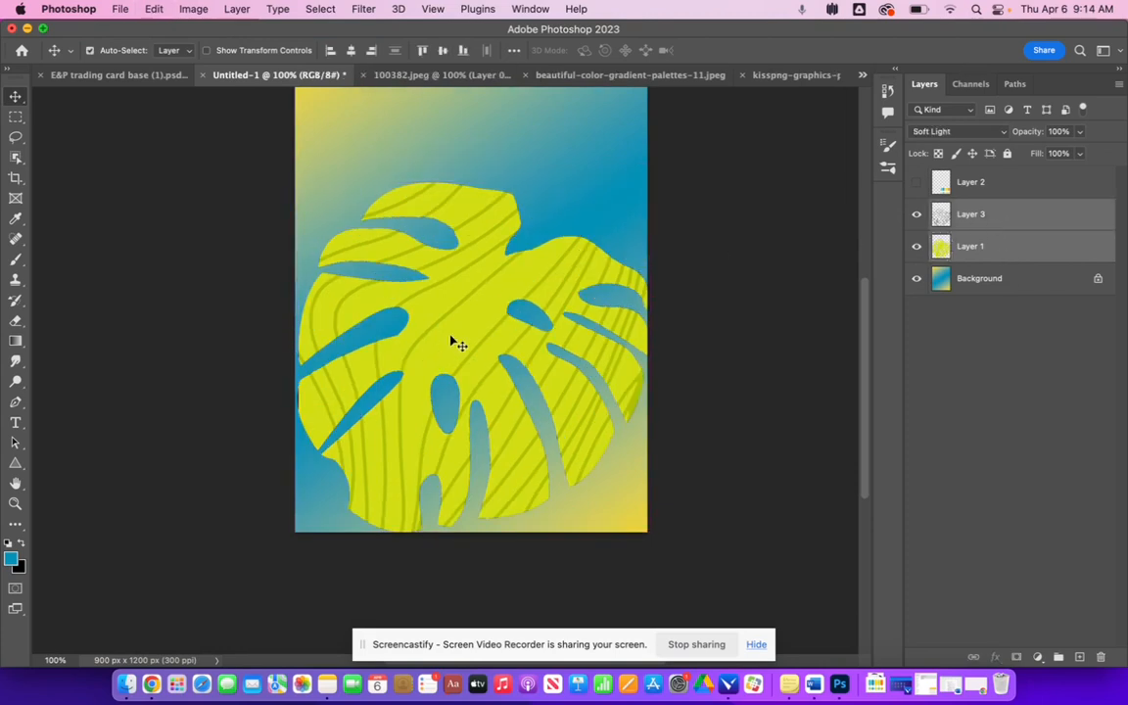
pyautogui.moveTo(453, 340); pyautogui.dragTo(445, 269)
# - Remove the strip of wavy lines below the leaf using a rectangular marquee selection on the lines layer
pyautogui.click(16, 116)
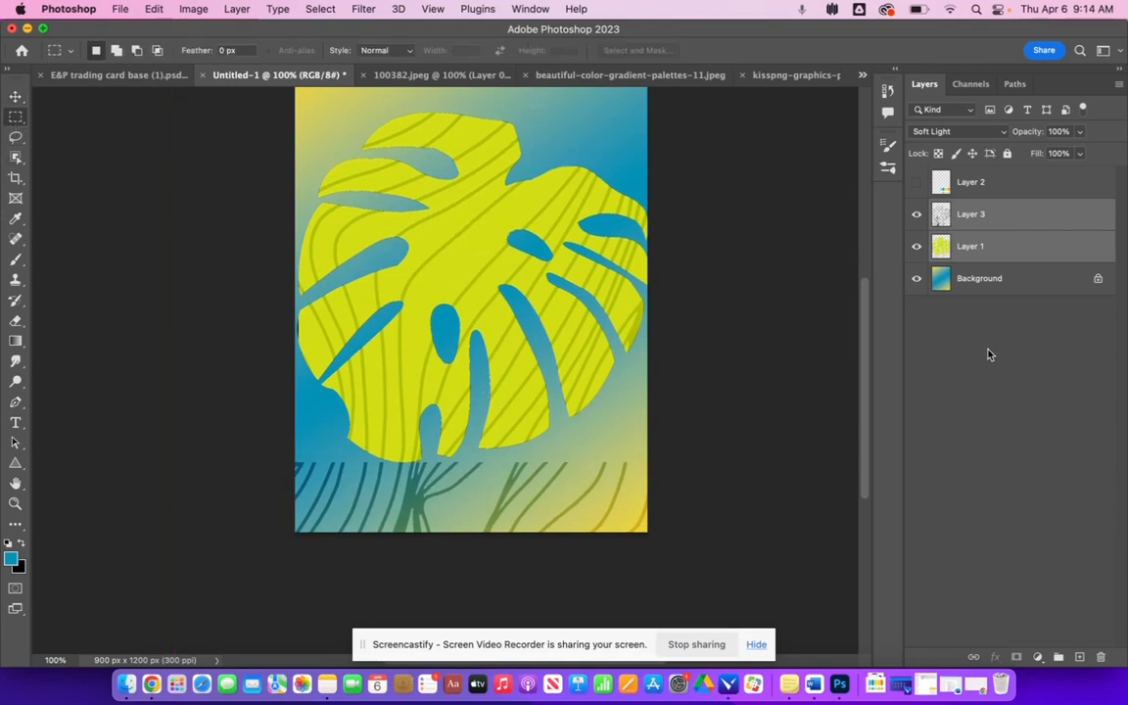
pyautogui.click(1006, 282)
pyautogui.click(982, 217)
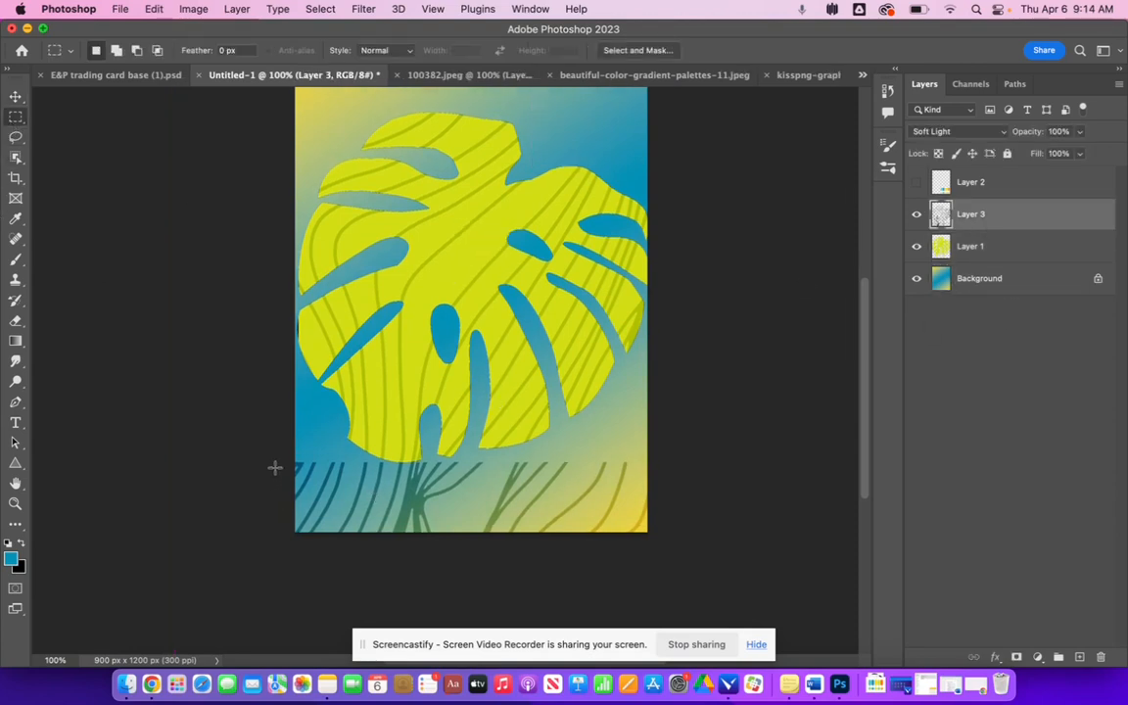
pyautogui.moveTo(289, 454); pyautogui.dragTo(662, 585)
pyautogui.moveTo(677, 551); pyautogui.dragTo(230, 461)
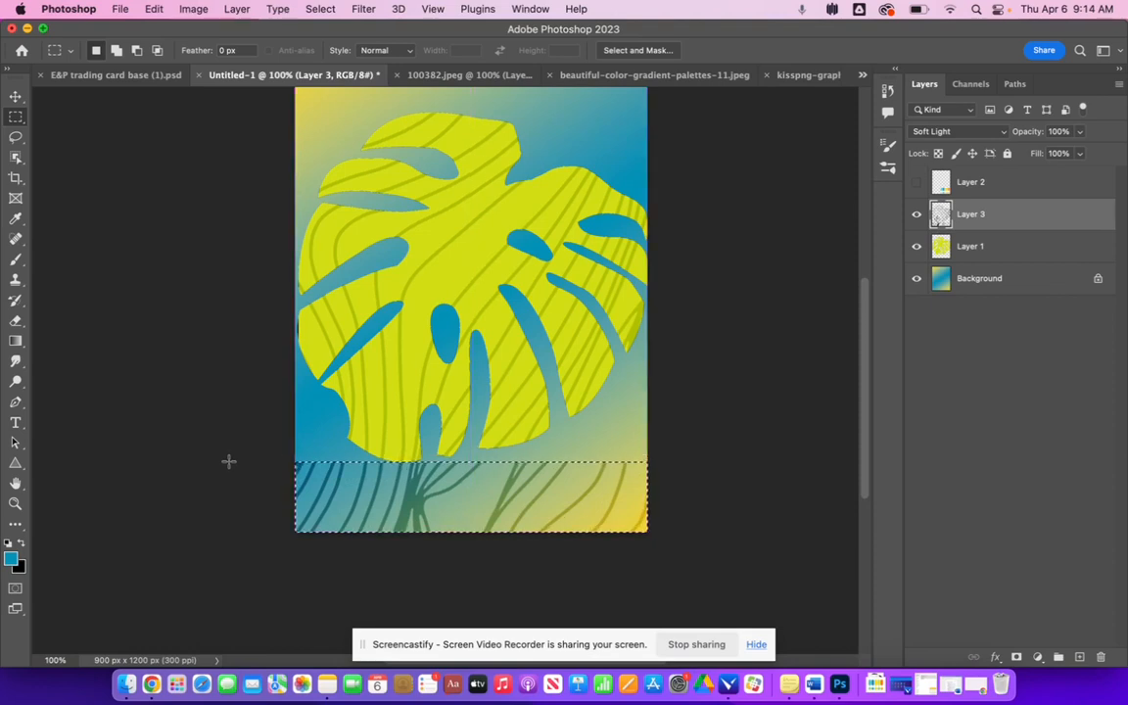
pyautogui.click(748, 503)
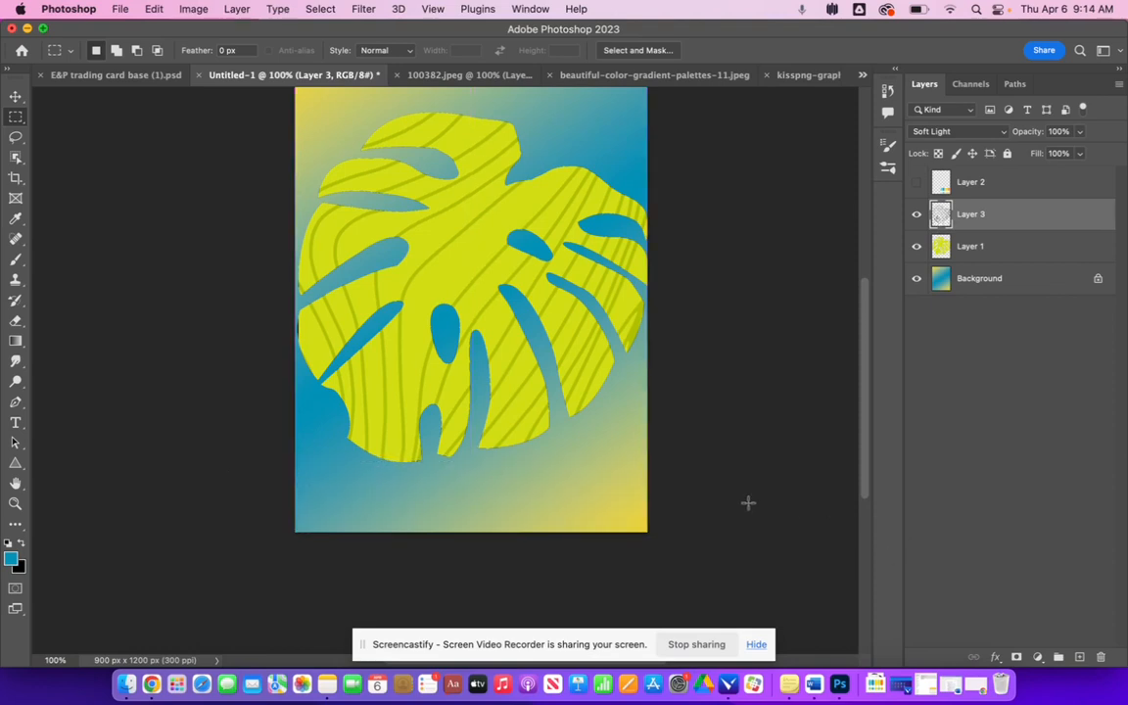
pyautogui.scroll(5, 748, 503)
pyautogui.scroll(-4, 748, 503)
pyautogui.hscroll(-1, 739, 497)
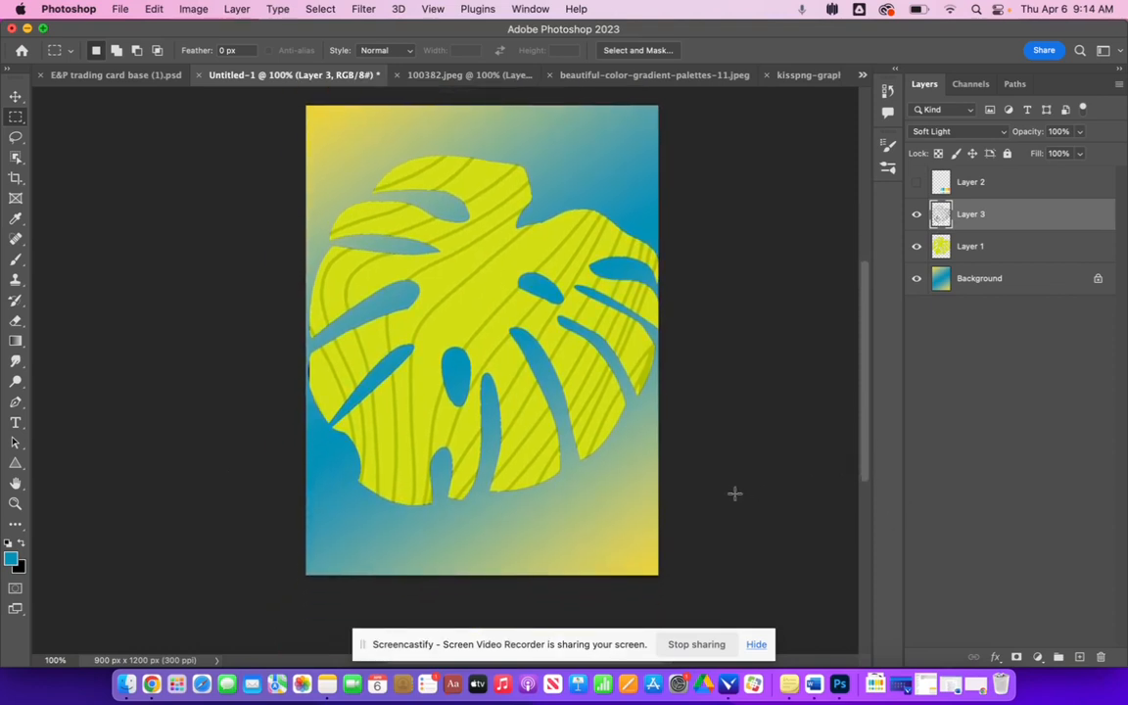
# - Scale the leaf and its lines layer down together to about 87% with Free Transform
pyautogui.keyDown('shift'); pyautogui.click(1016, 255); pyautogui.keyUp('shift')
pyautogui.press('super+t')
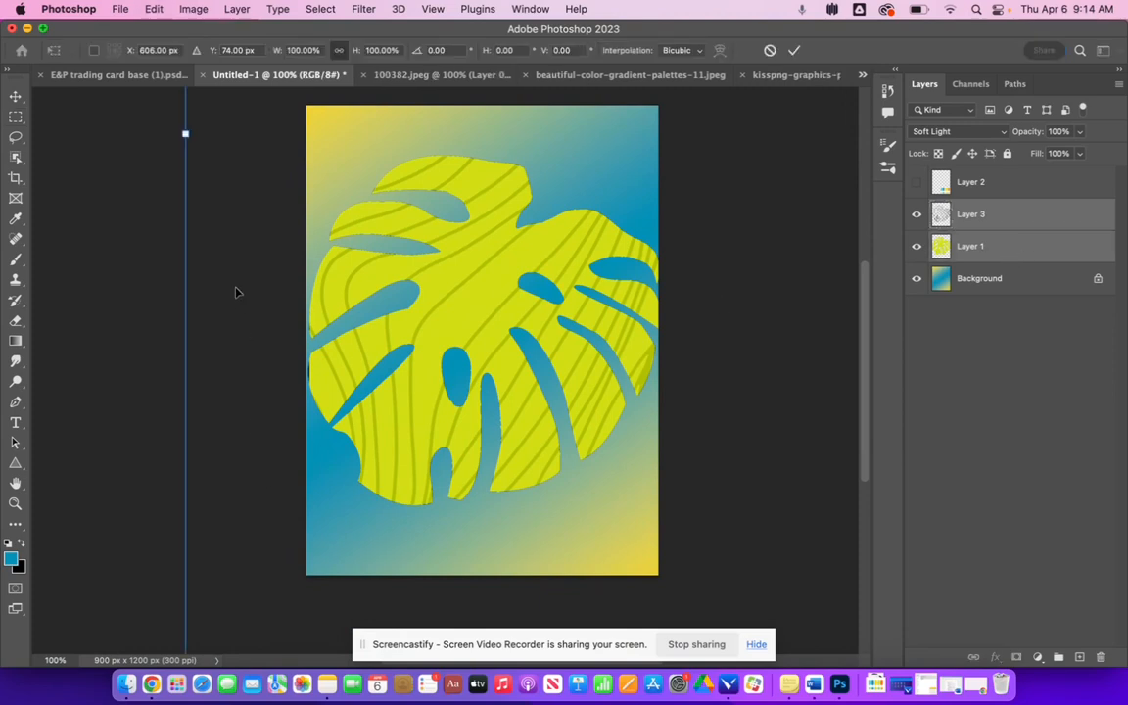
pyautogui.press('super+minus')
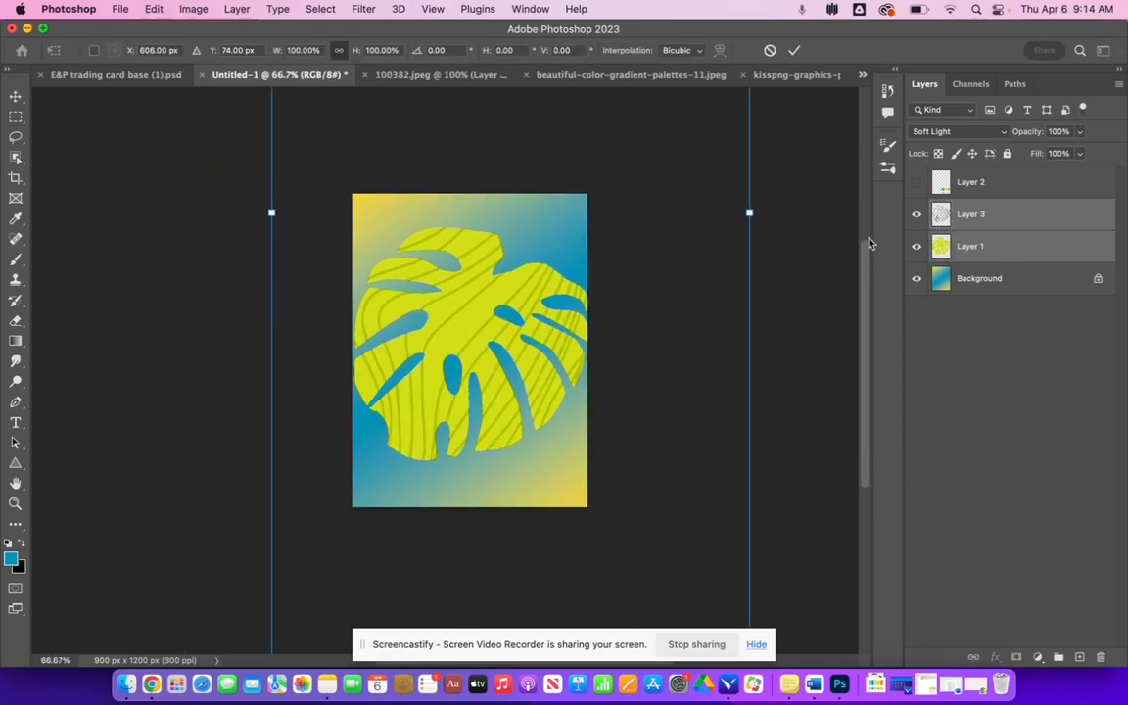
pyautogui.scroll(8, 729, 342)
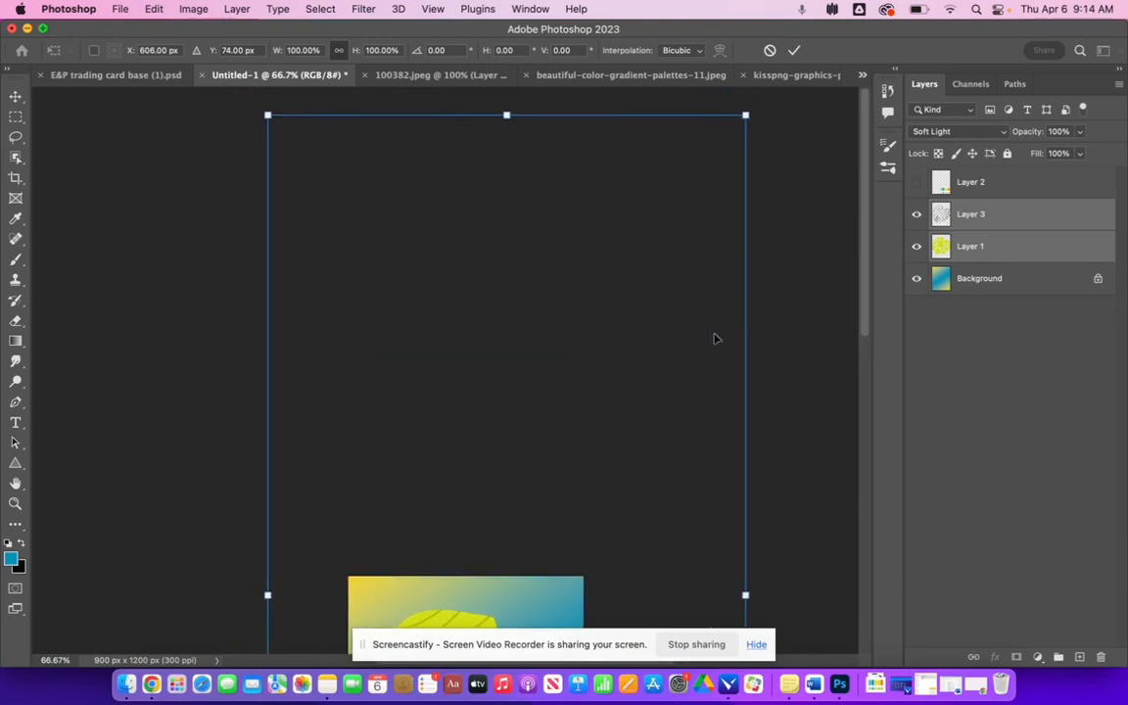
pyautogui.scroll(1, 715, 339)
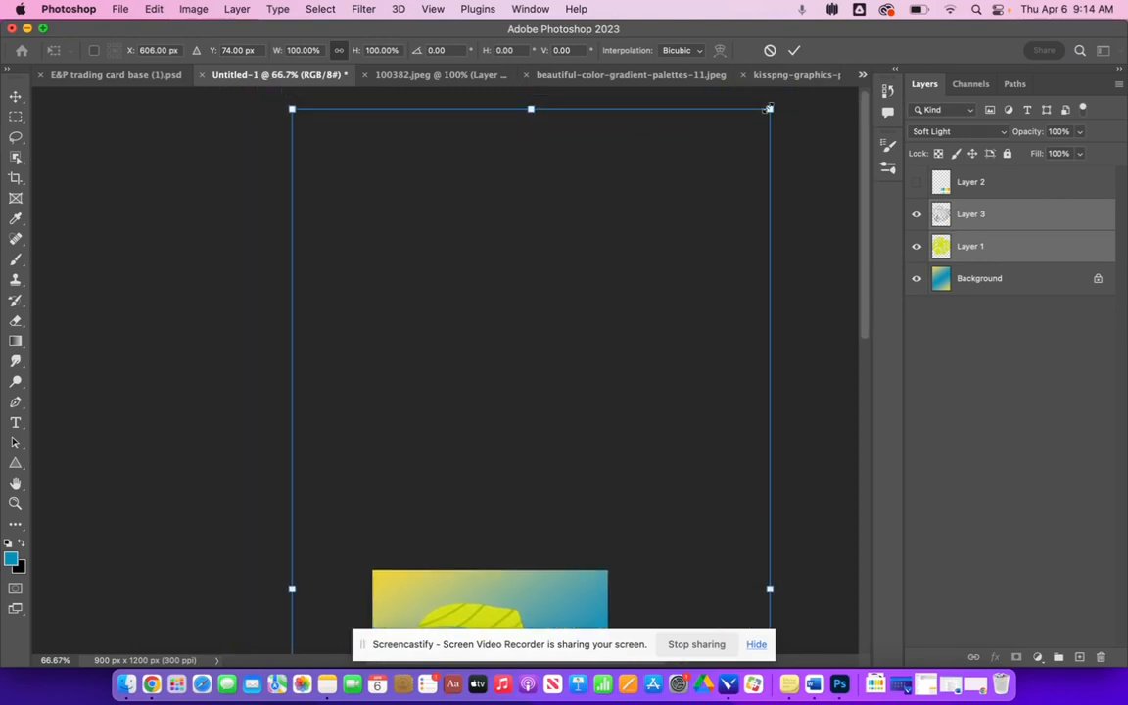
pyautogui.moveTo(769, 109); pyautogui.dragTo(730, 181)
pyautogui.scroll(-7, 729, 184)
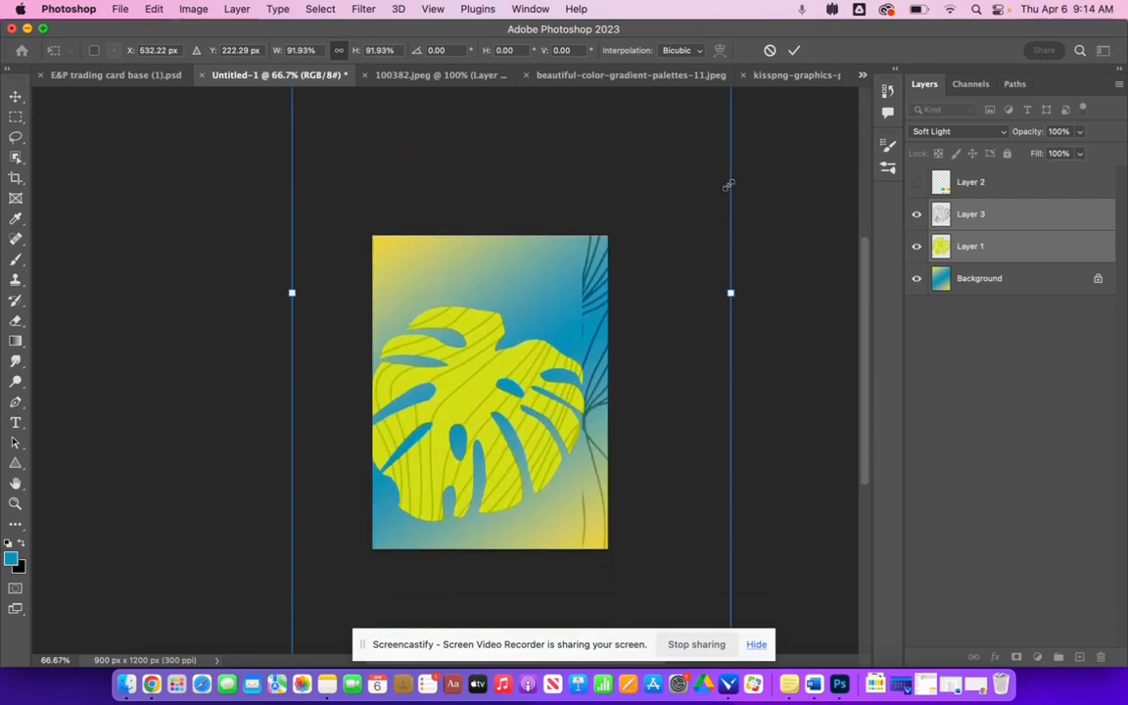
pyautogui.scroll(-2, 615, 326)
pyautogui.moveTo(303, 644); pyautogui.dragTo(322, 599)
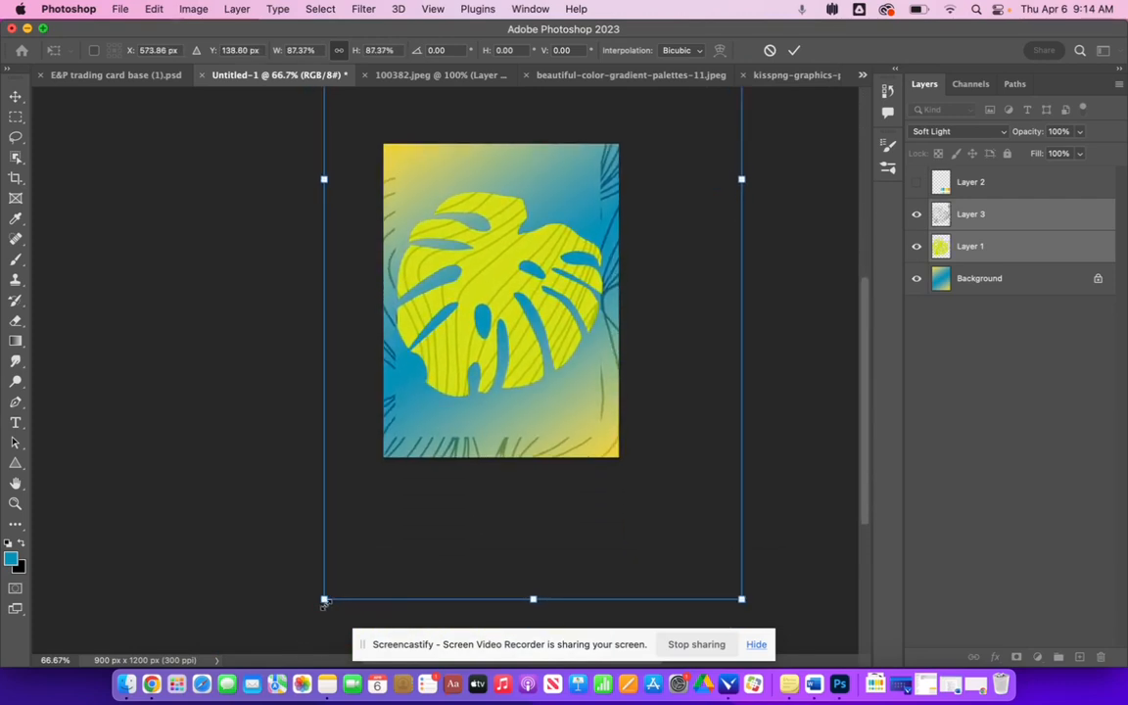
pyautogui.press('Return')
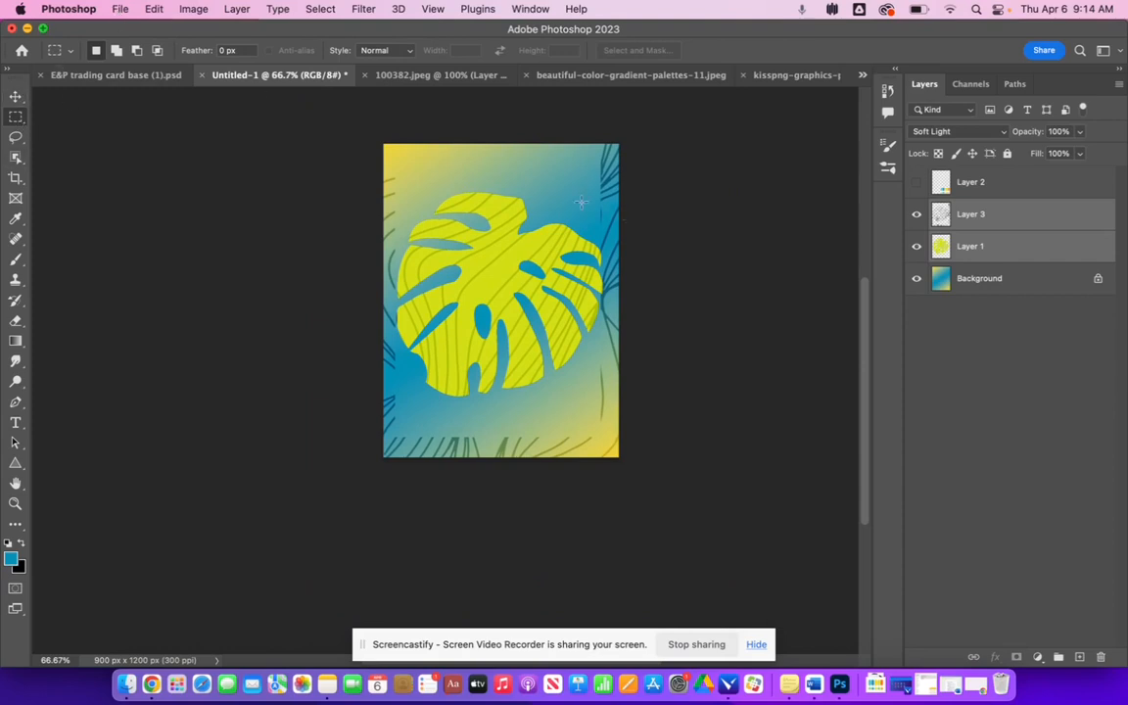
# - Remove the stray lines along the card's left and right edges from the leaf lines layer using marquee selections
pyautogui.moveTo(319, 117); pyautogui.dragTo(396, 511)
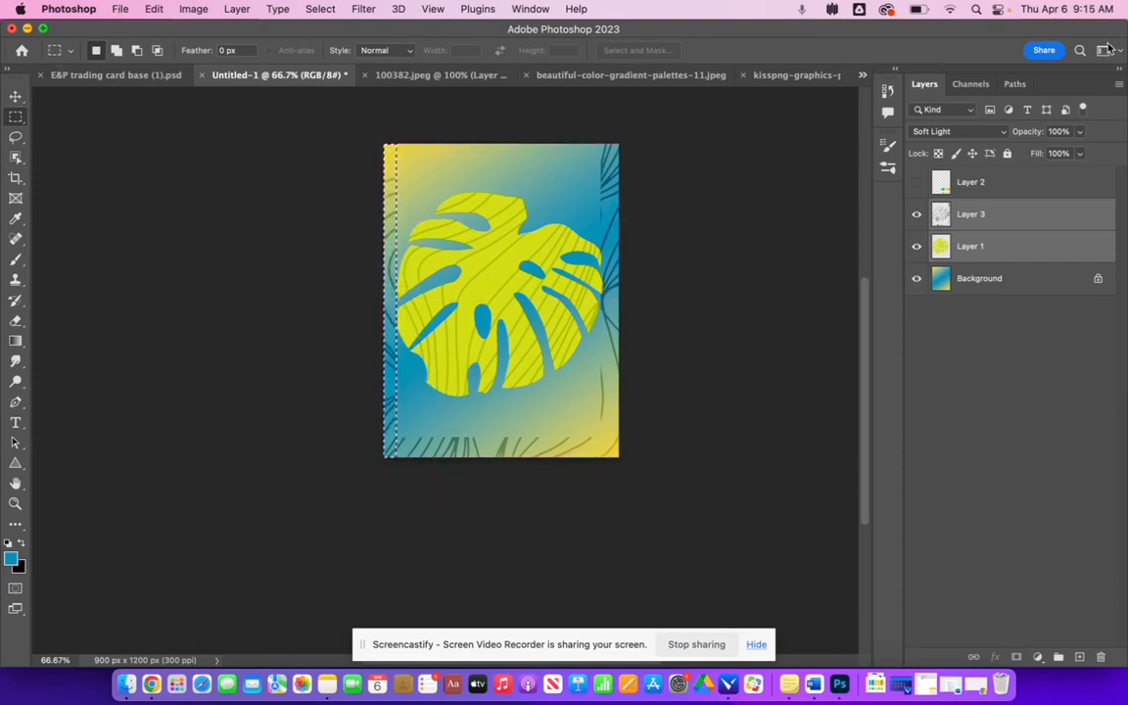
pyautogui.click(1020, 227)
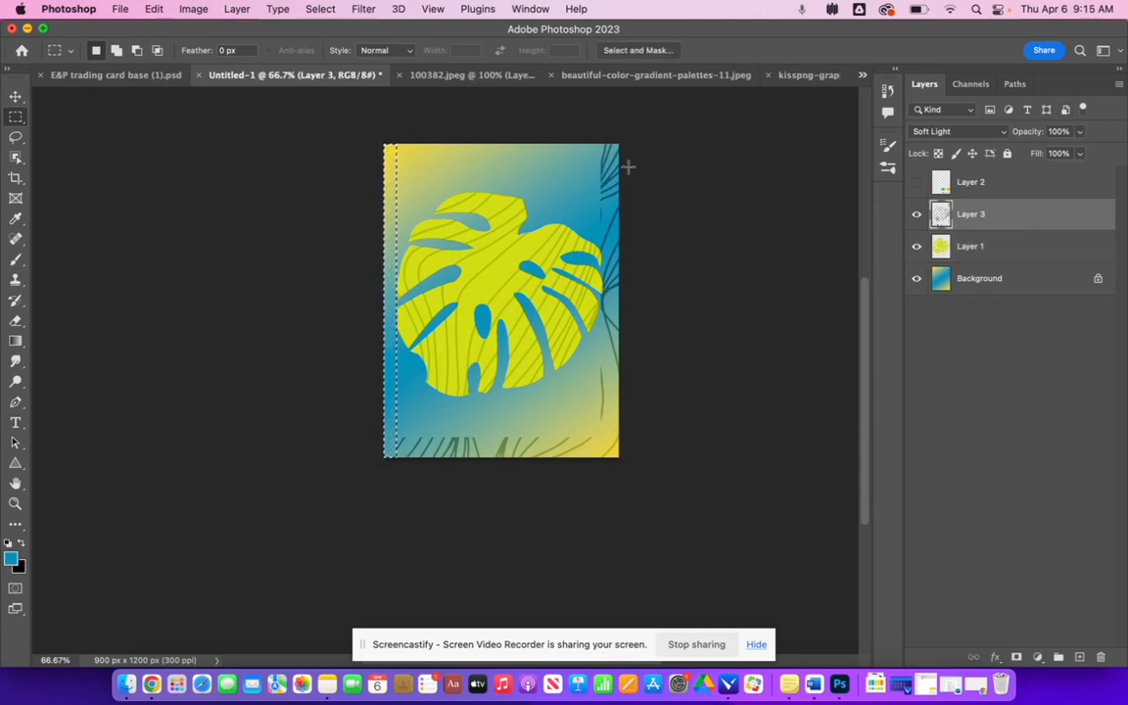
pyautogui.moveTo(595, 139); pyautogui.dragTo(690, 338)
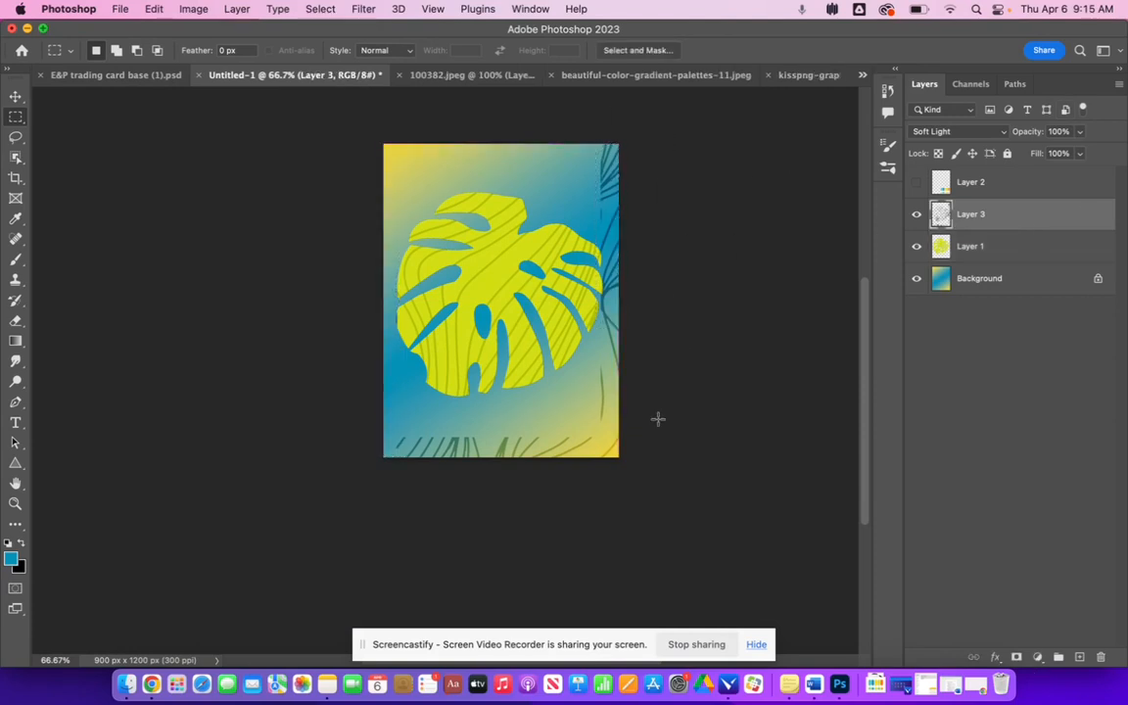
pyautogui.moveTo(619, 457); pyautogui.dragTo(601, 140)
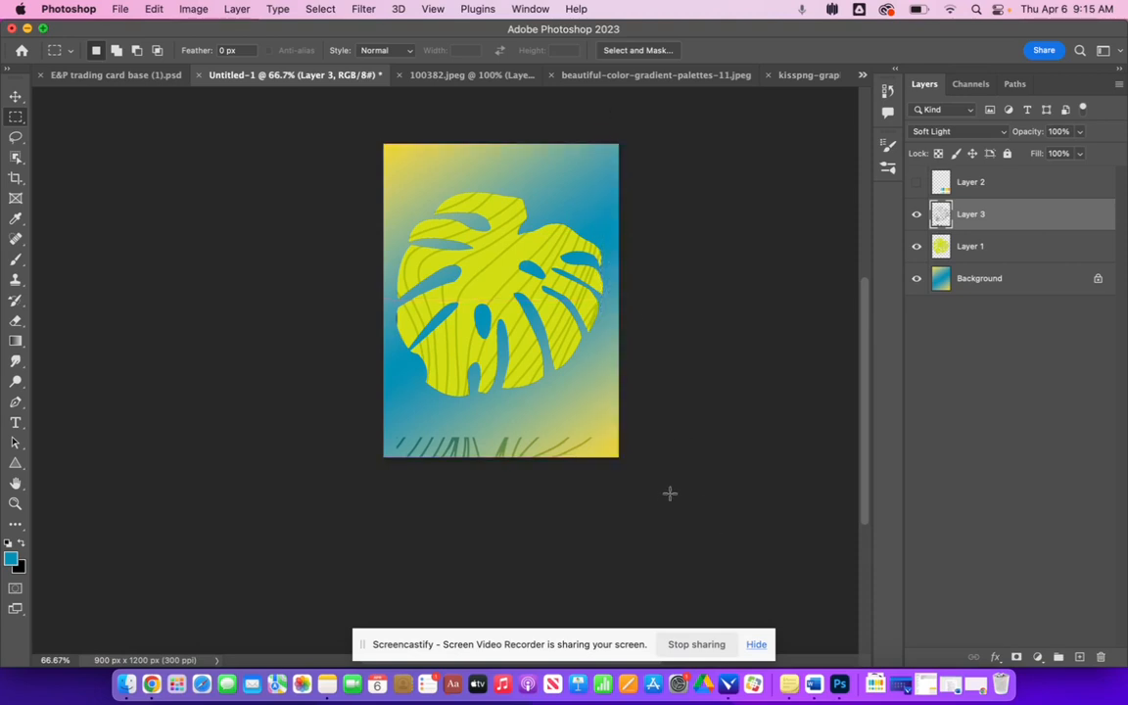
# - Delete the strip of lines along the card's bottom edge on the lines layer and deselect
pyautogui.moveTo(669, 490); pyautogui.dragTo(304, 422)
pyautogui.press('Delete')
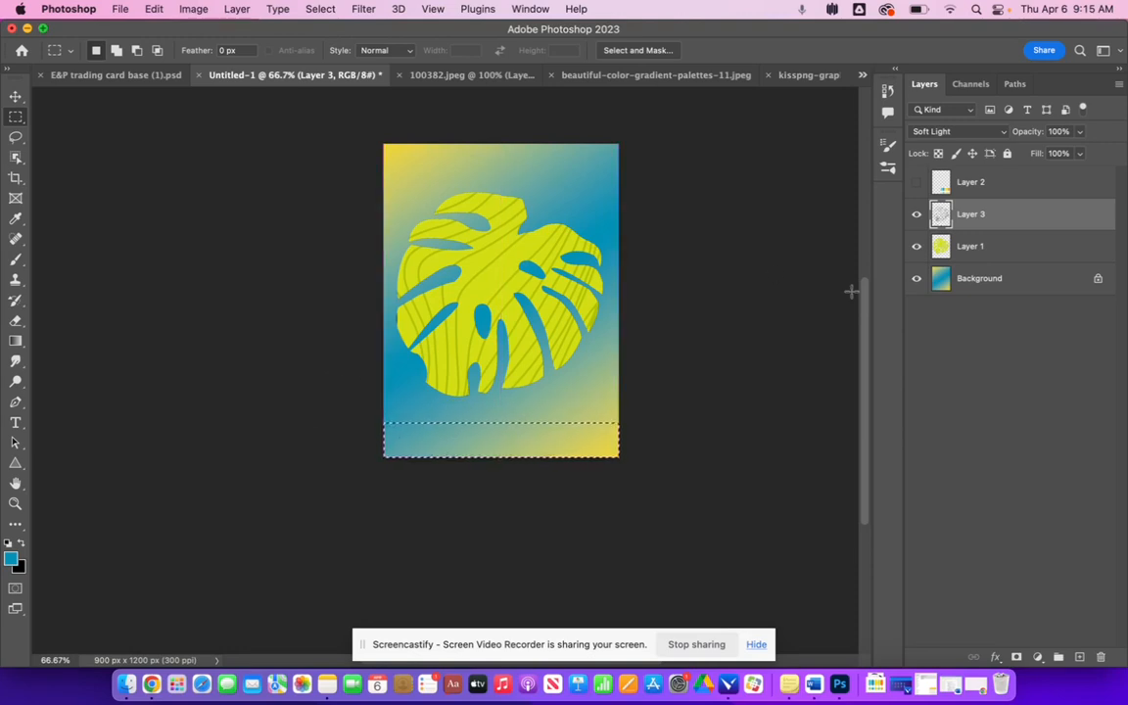
pyautogui.click(141, 154)
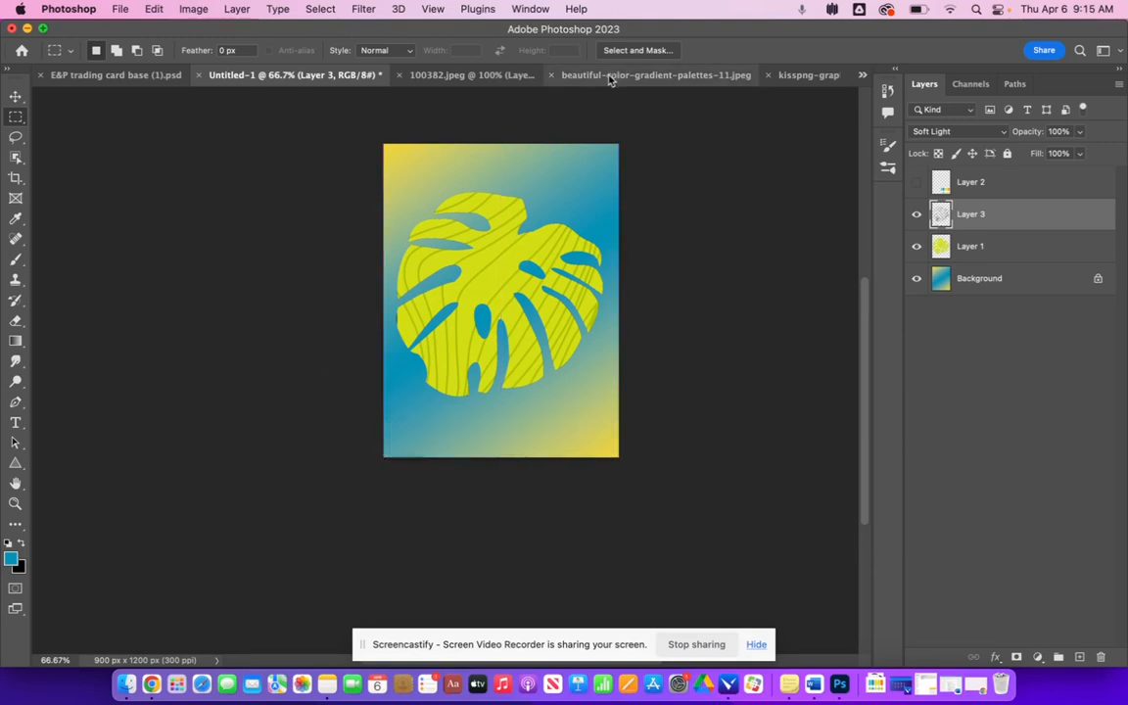
# - Bring the black wavy-lines image into the card as a layer beneath the leaf and set its opacity to 40%
pyautogui.click(458, 74)
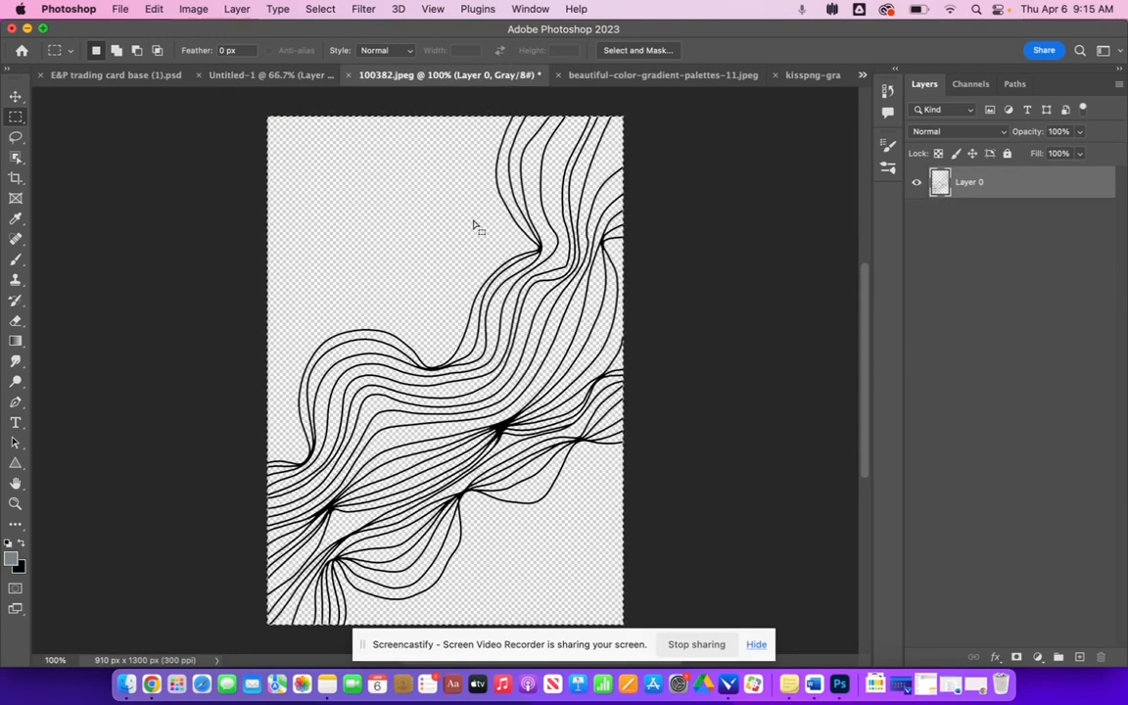
pyautogui.click(272, 75)
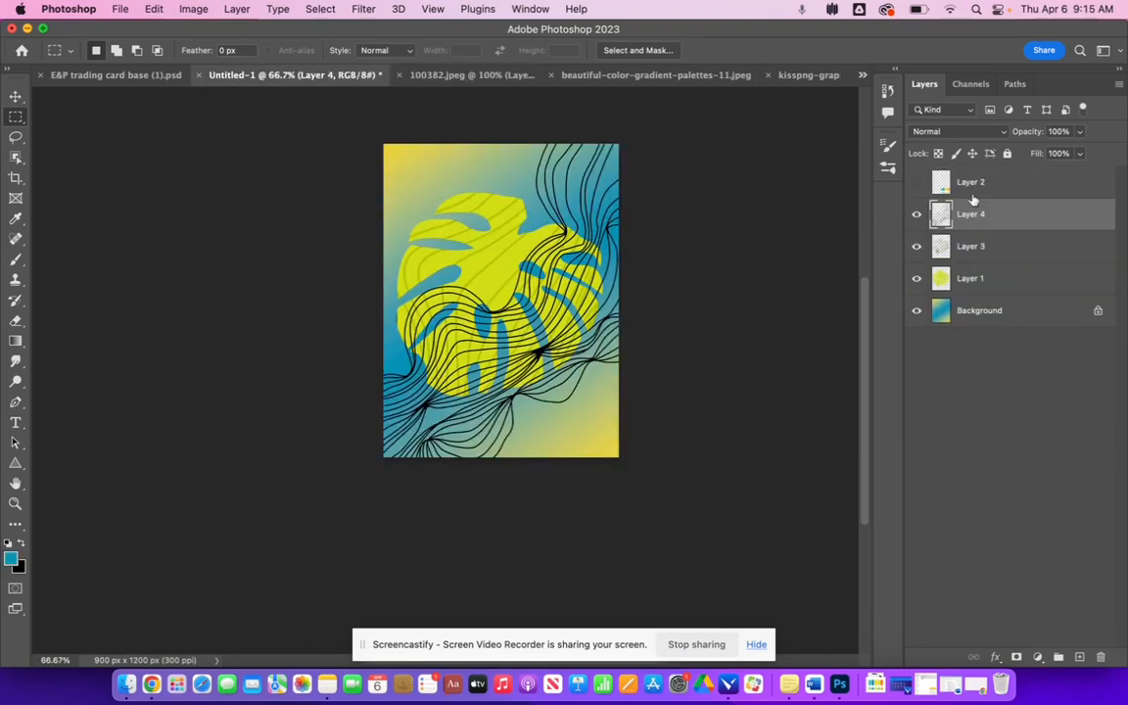
pyautogui.moveTo(976, 215); pyautogui.dragTo(969, 296)
pyautogui.moveTo(968, 285); pyautogui.dragTo(968, 288)
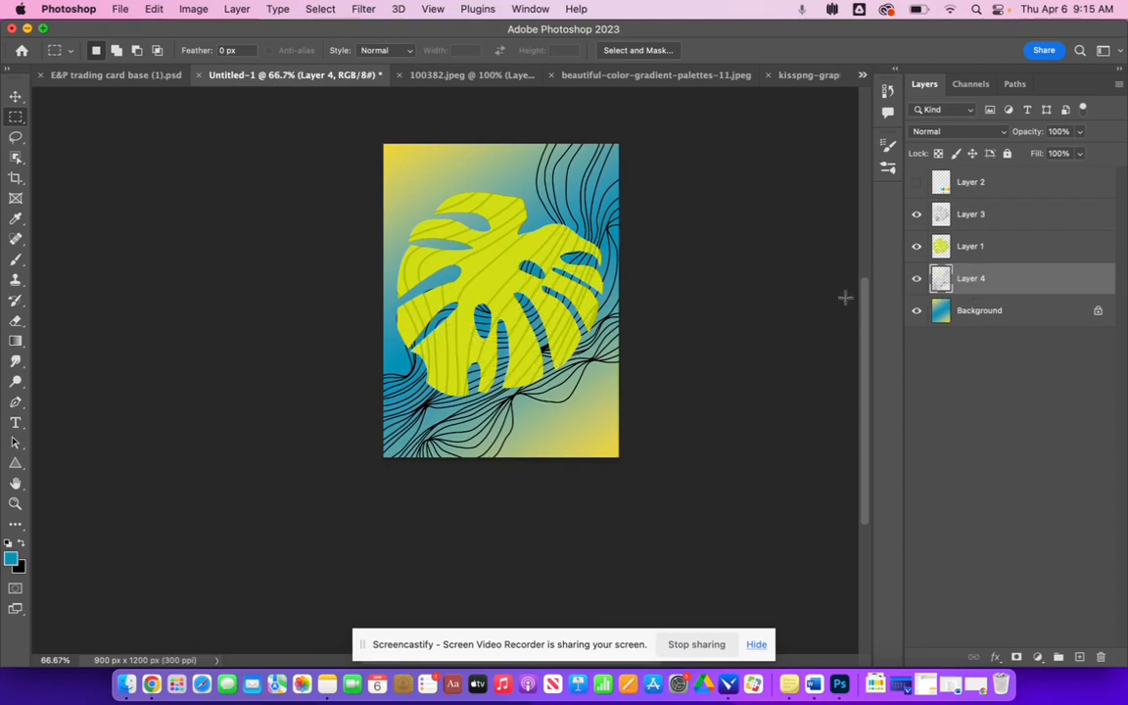
pyautogui.click(1080, 131)
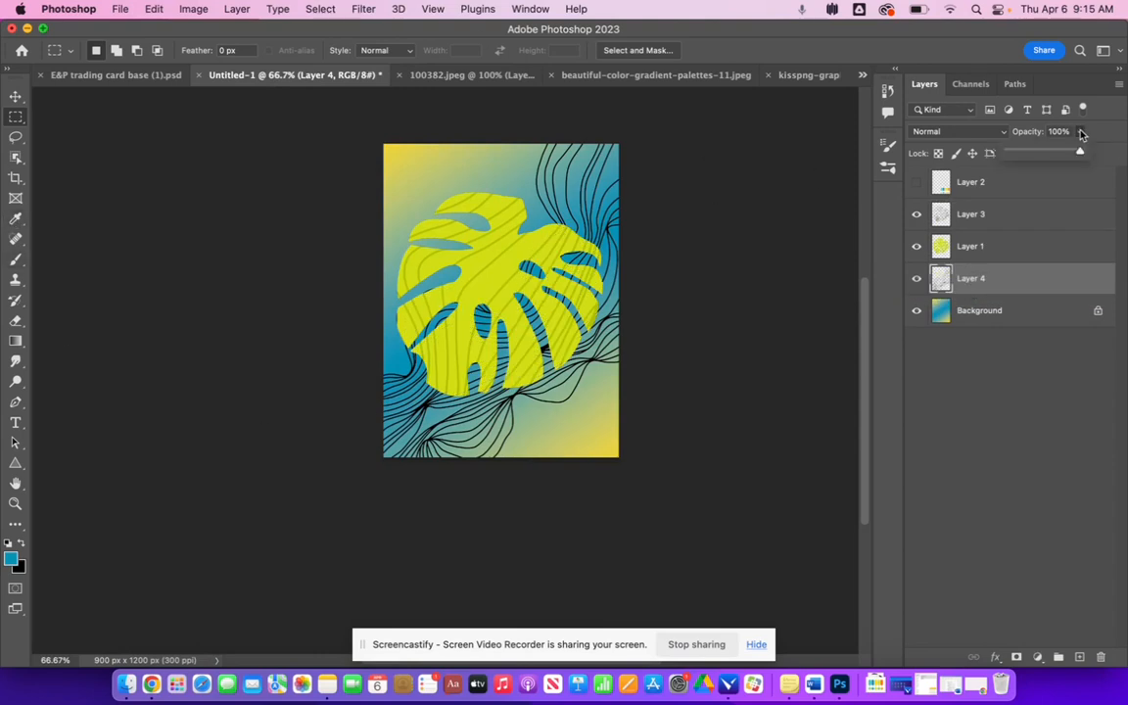
pyautogui.moveTo(1069, 152); pyautogui.dragTo(1037, 152)
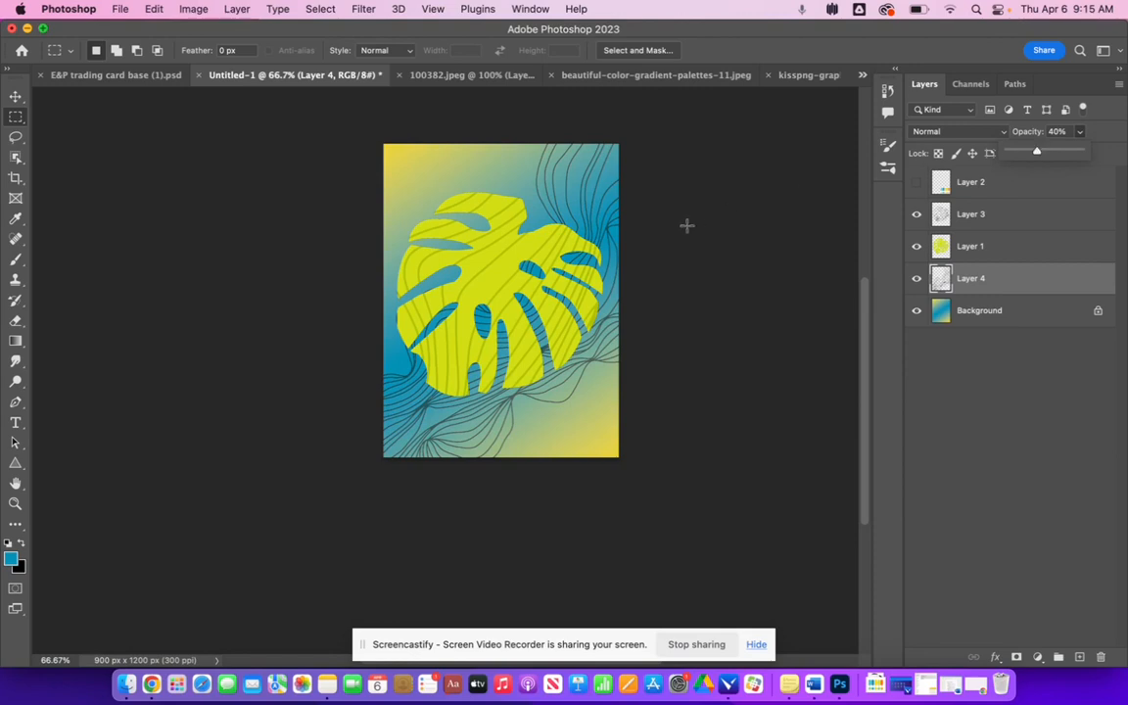
# - Move the leaf and its lines layer slightly upward together with the Move tool
pyautogui.click(16, 97)
pyautogui.click(983, 246)
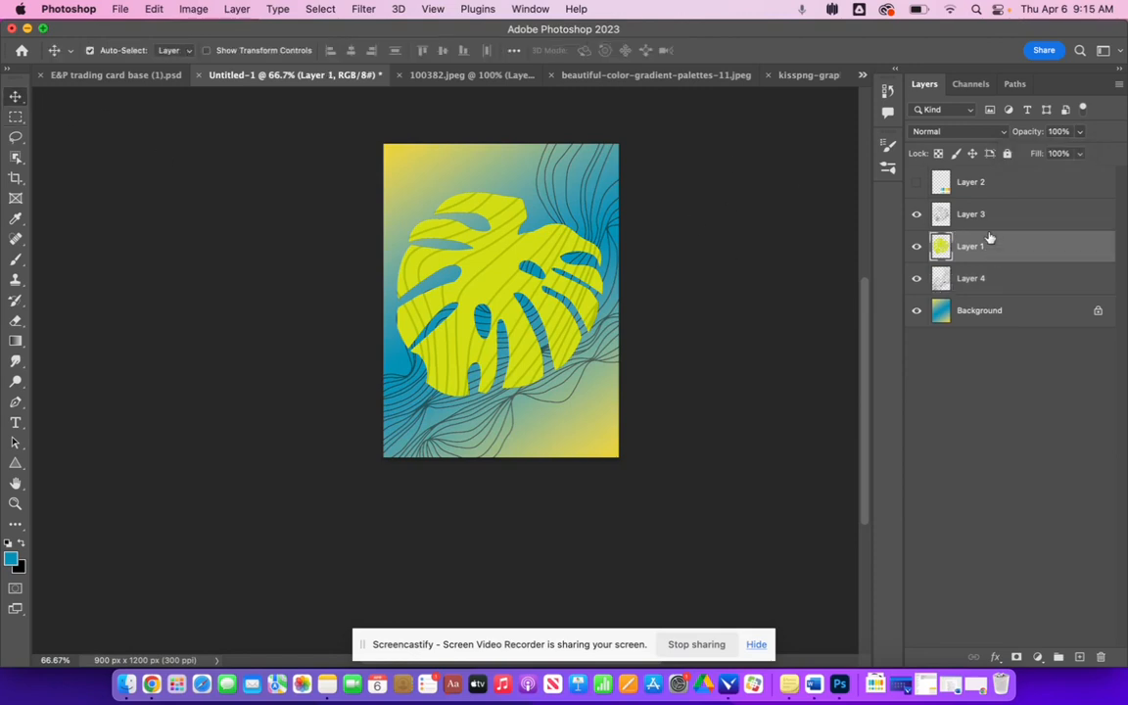
pyautogui.keyDown('shift'); pyautogui.click(969, 214); pyautogui.keyUp('shift')
pyautogui.moveTo(455, 293)
pyautogui.mouseDown()
pyautogui.moveTo(467, 279)
pyautogui.moveTo(452, 295)
pyautogui.moveTo(461, 314)
pyautogui.moveTo(460, 281)
pyautogui.mouseUp()
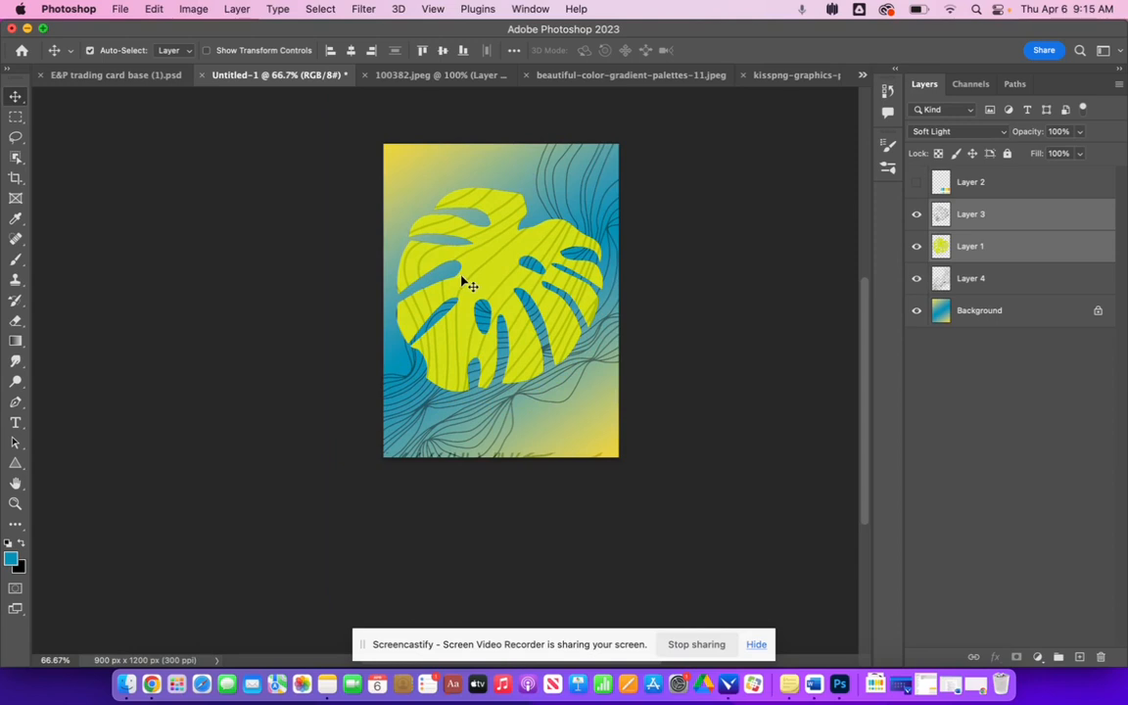
pyautogui.click(769, 405)
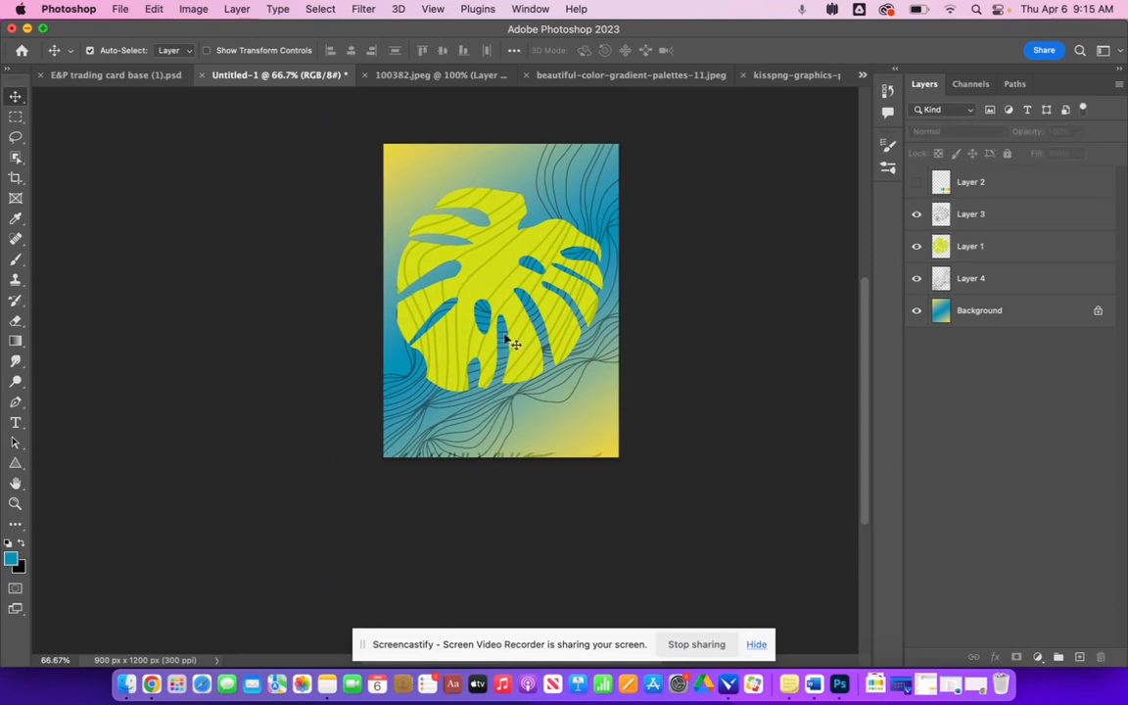
# - Delete the leaf lines hanging below the leaf using a rectangular marquee on the lines layer
pyautogui.click(924, 205)
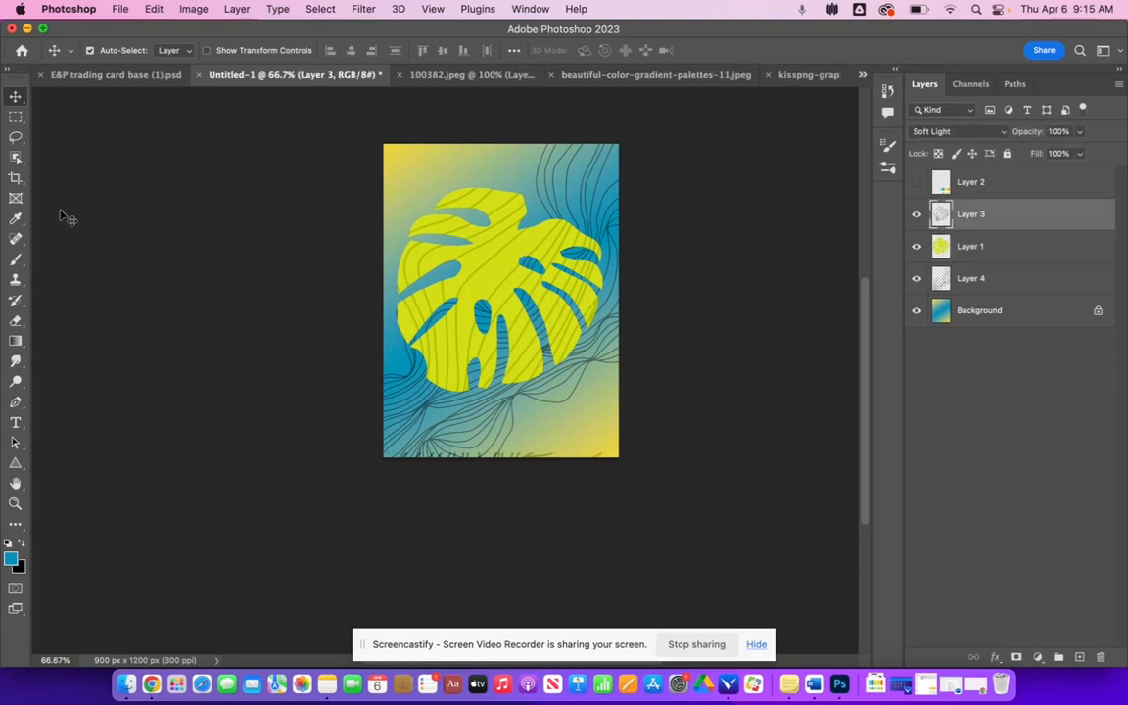
pyautogui.click(16, 116)
pyautogui.moveTo(362, 442); pyautogui.dragTo(698, 527)
pyautogui.press('Delete')
pyautogui.click(114, 357)
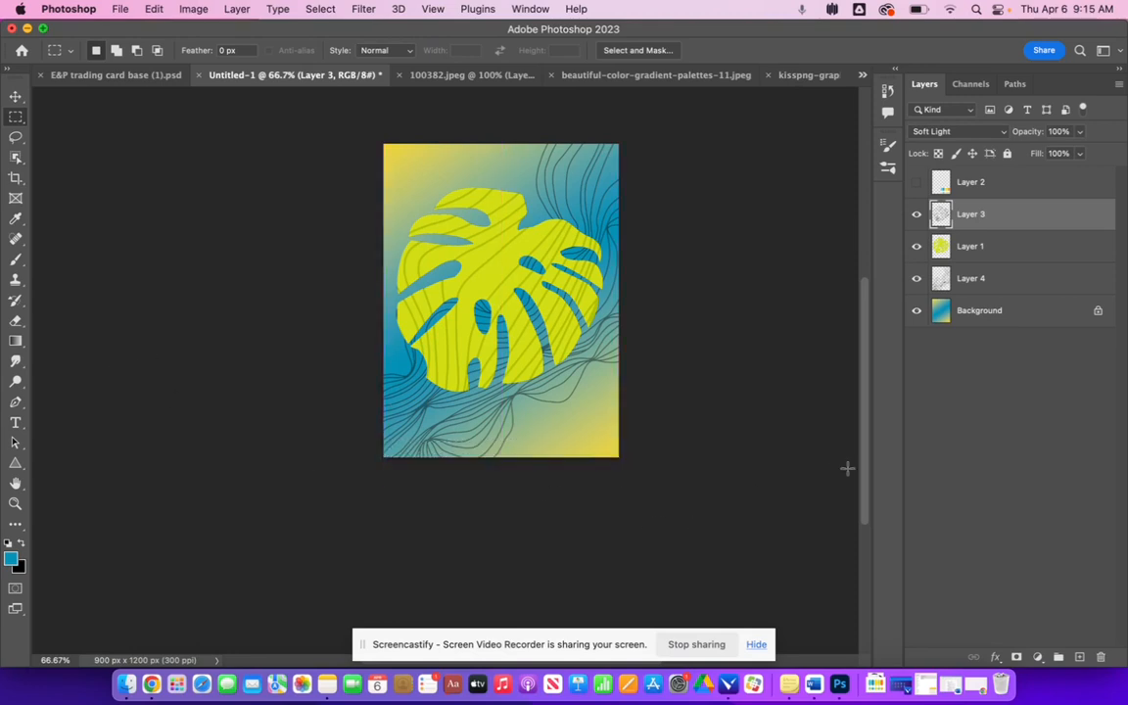
# - Show the palette layer and set the foreground color to the orange sampled from the palette
pyautogui.scroll(2, 537, 323)
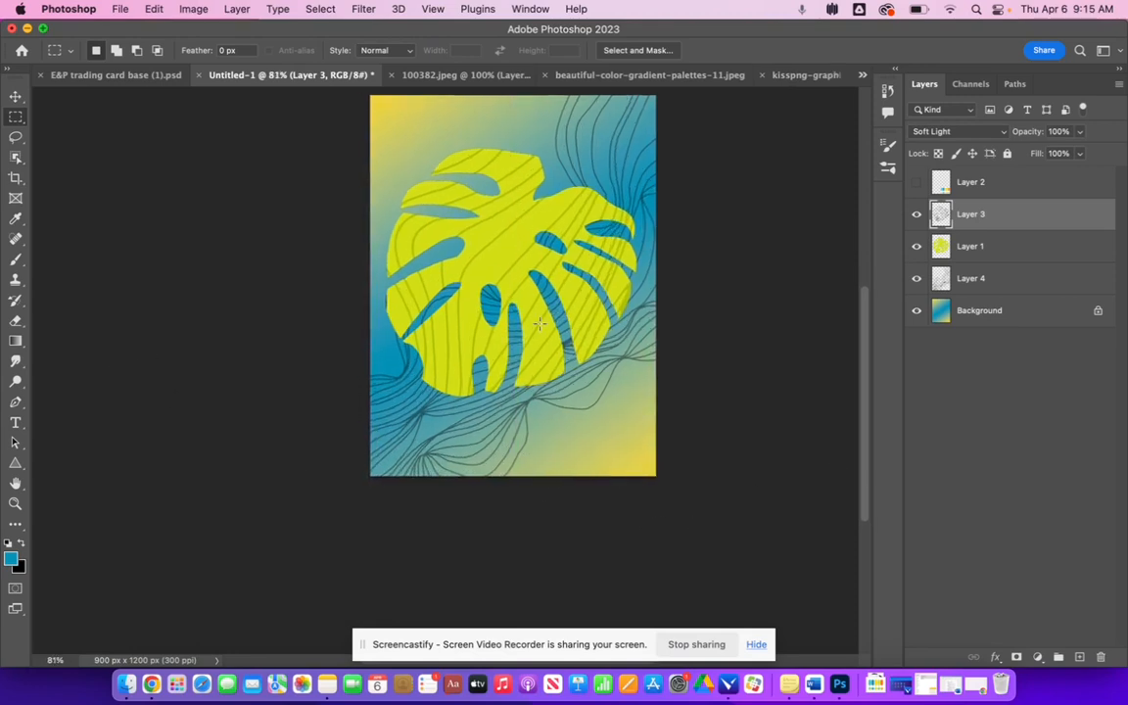
pyautogui.scroll(1, 537, 323)
pyautogui.hscroll(2, 537, 323)
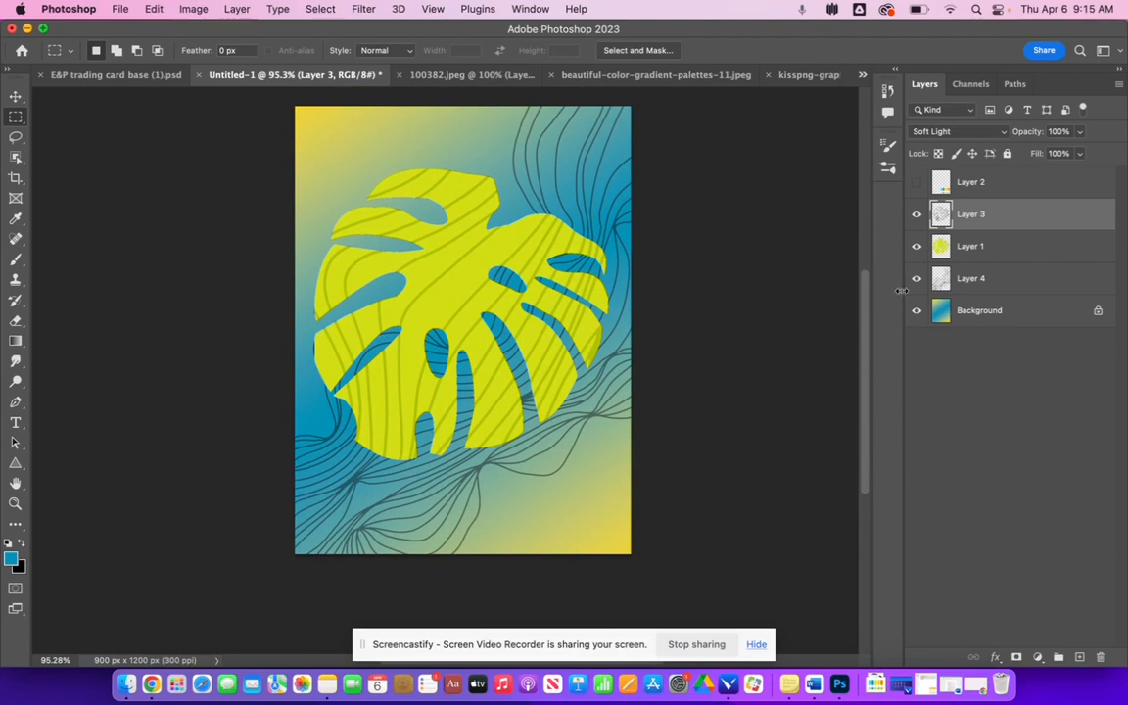
pyautogui.click(916, 182)
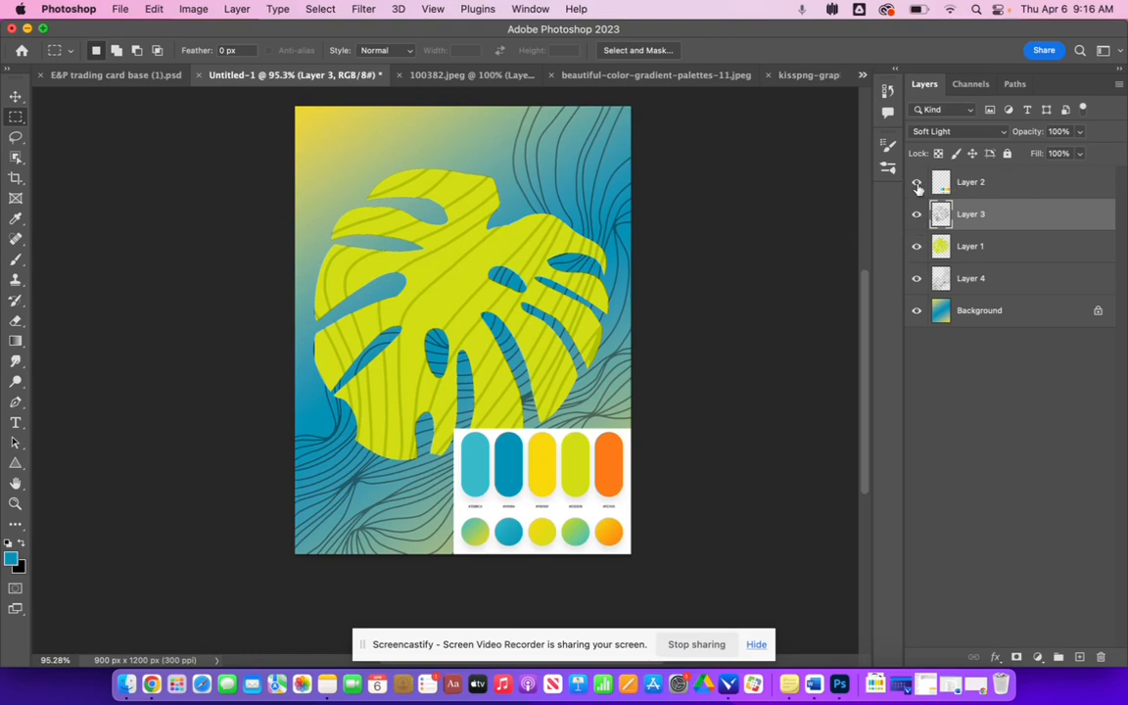
pyautogui.click(11, 557)
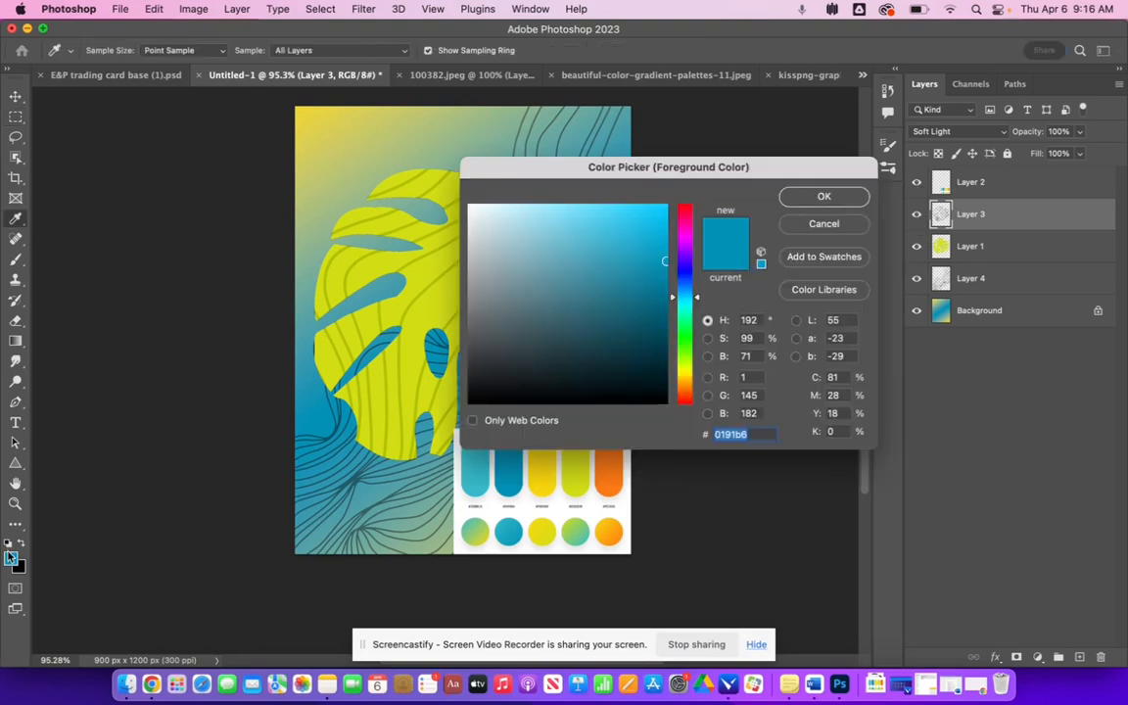
pyautogui.click(613, 476)
pyautogui.click(830, 197)
# - Hide the leaf lines, leaf and background layers
pyautogui.click(916, 213)
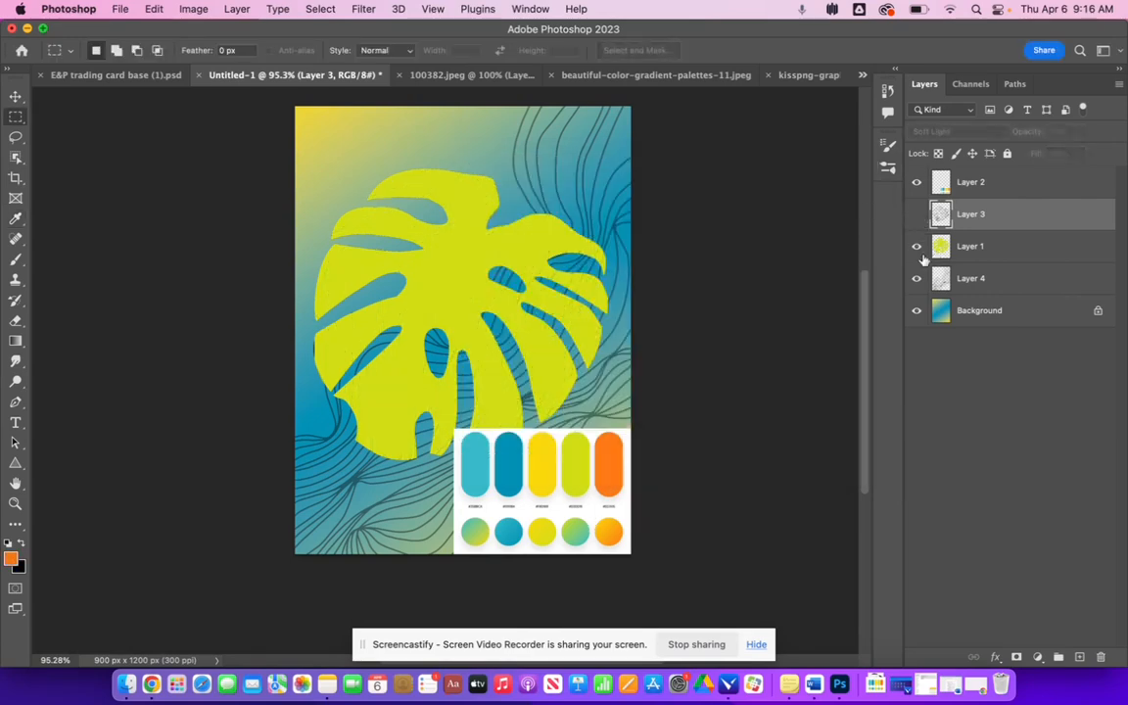
pyautogui.click(916, 246)
pyautogui.click(917, 310)
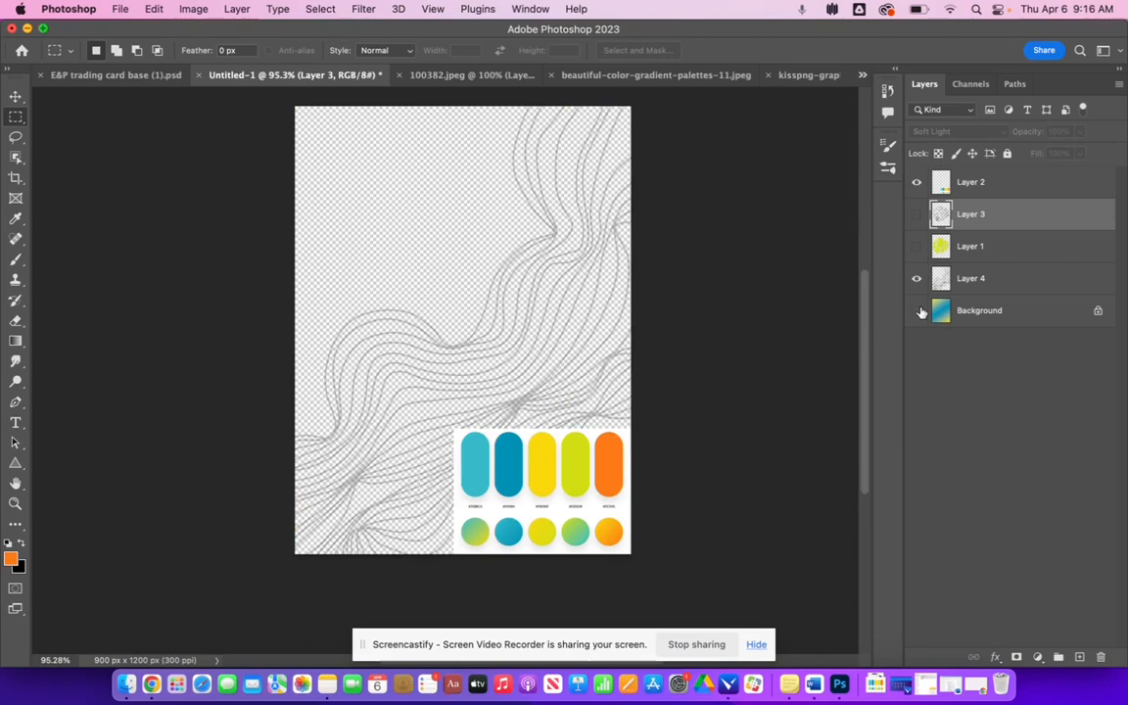
# - Set the black wavy-lines layer's opacity to 100%
pyautogui.click(974, 278)
pyautogui.click(1079, 131)
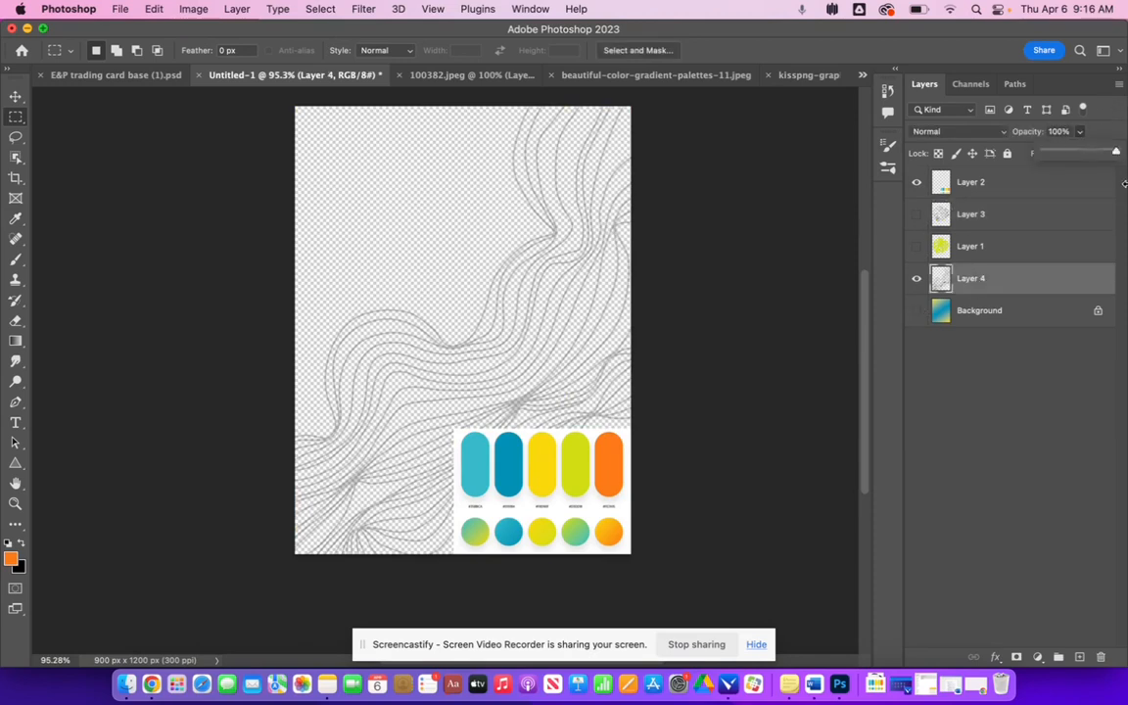
pyautogui.moveTo(1072, 151); pyautogui.dragTo(1115, 151)
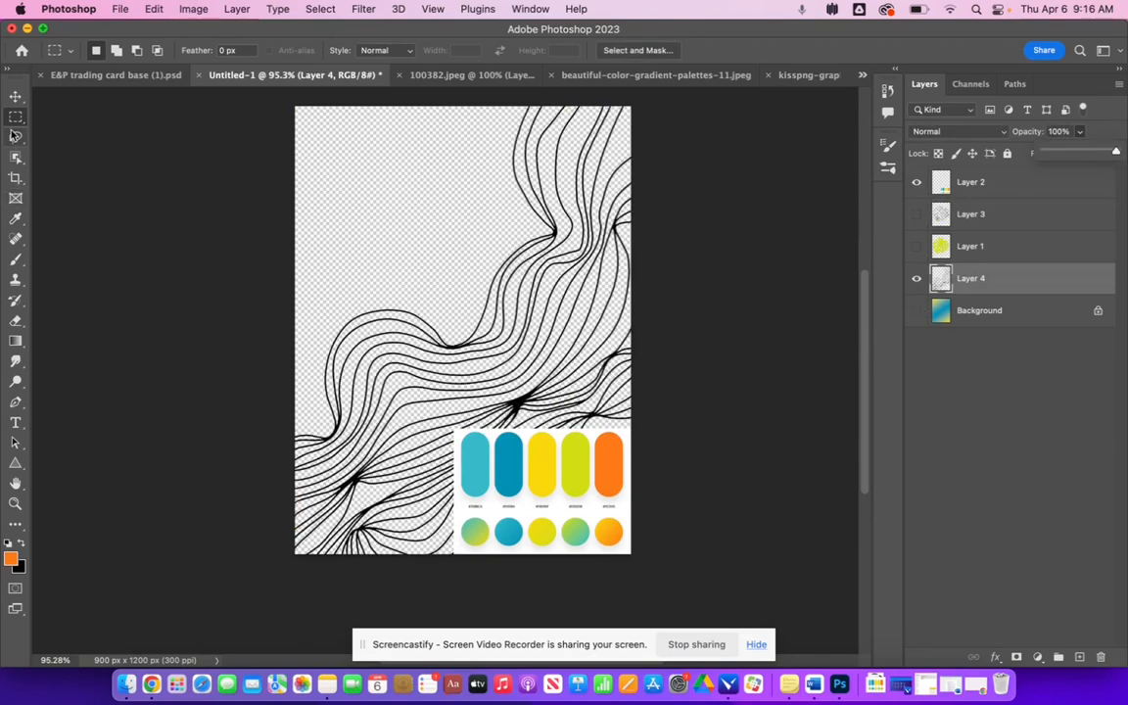
# - Select all the black wavy lines with the Magic Wand tool, non-contiguous
pyautogui.click(16, 157)
pyautogui.click(102, 186)
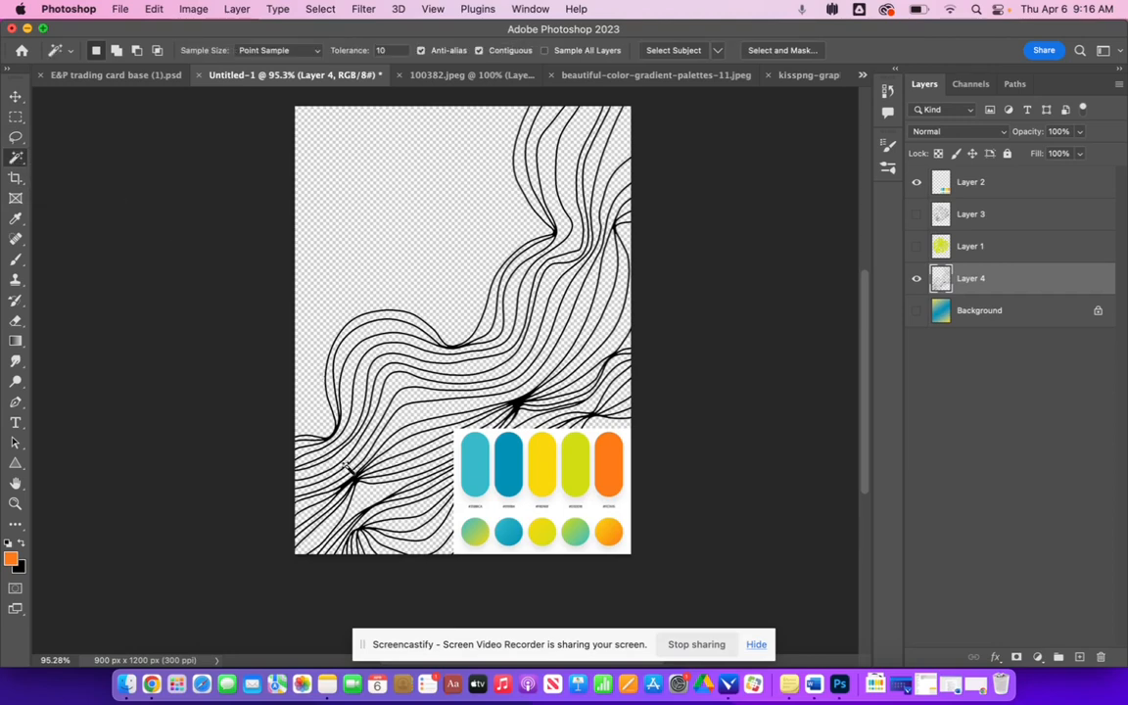
pyautogui.click(323, 436)
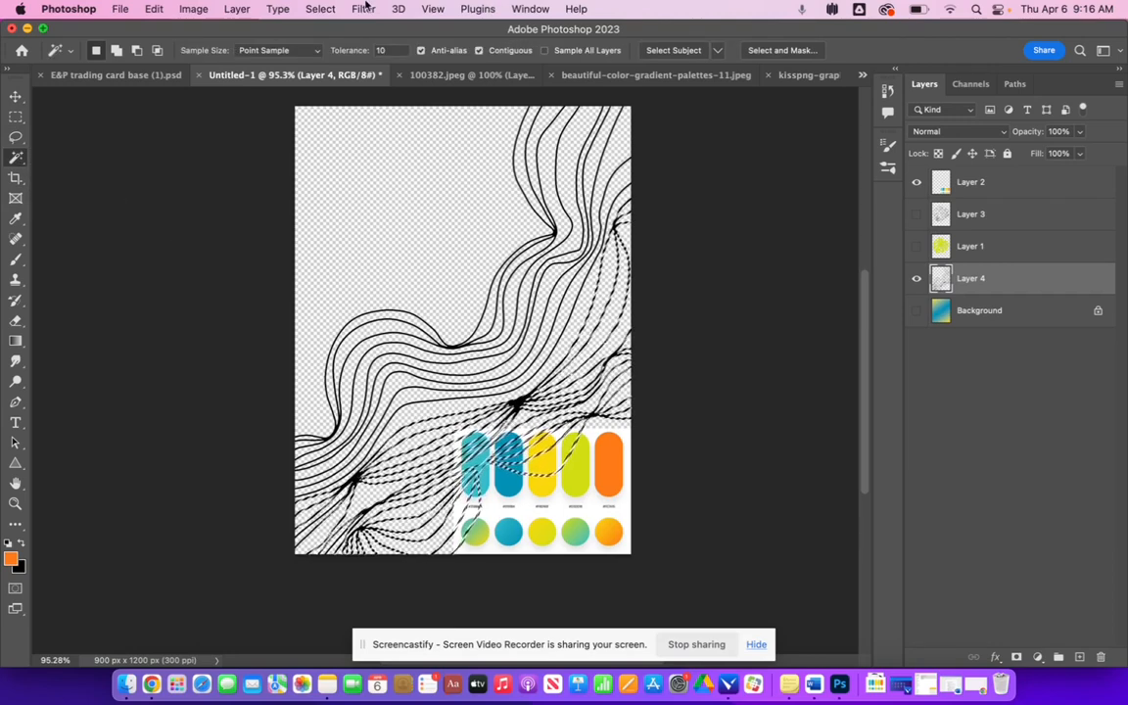
pyautogui.click(315, 7)
pyautogui.click(328, 276)
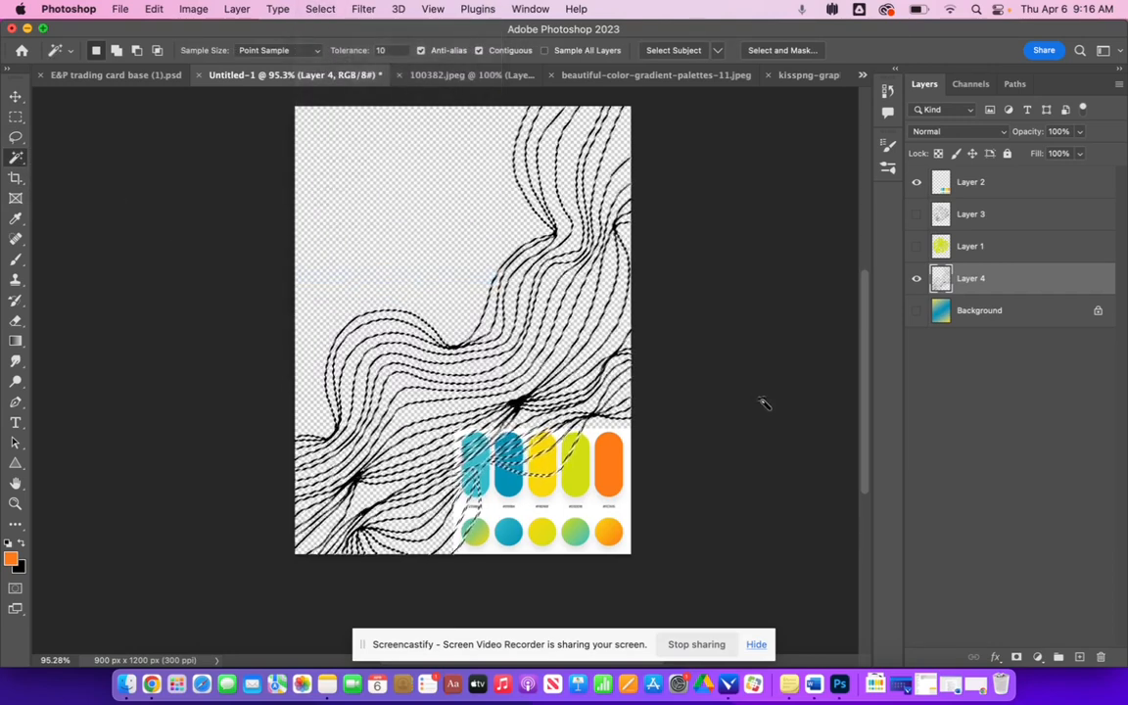
pyautogui.press('b')
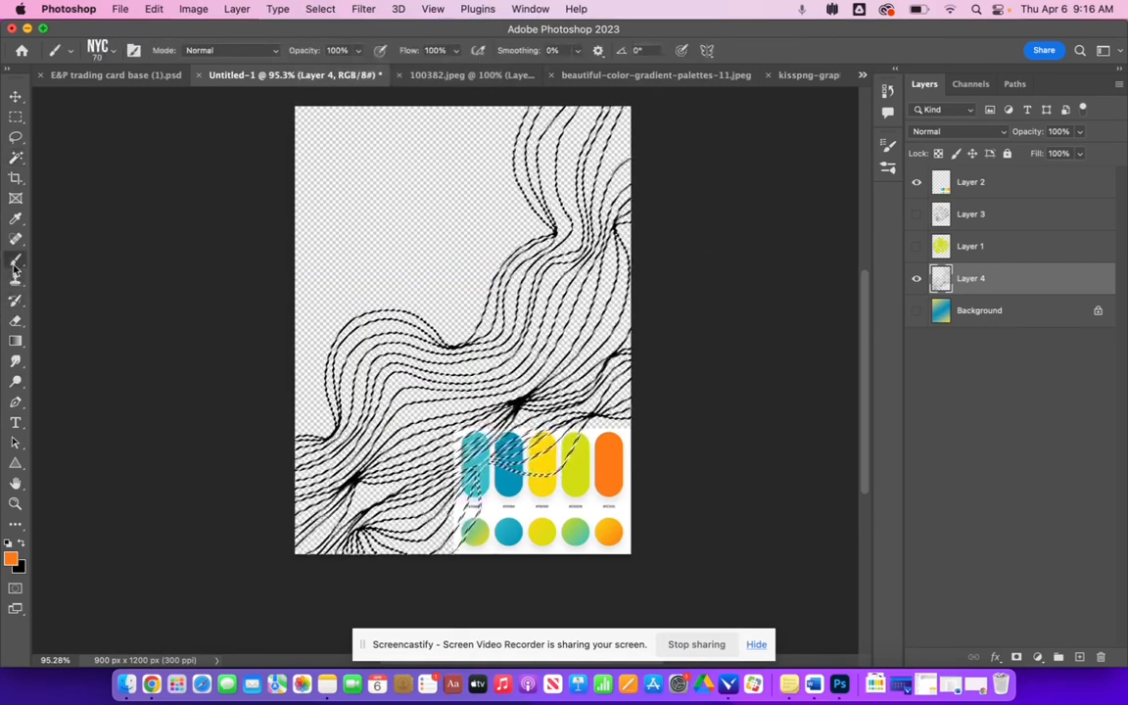
pyautogui.click(95, 49)
pyautogui.press('e')
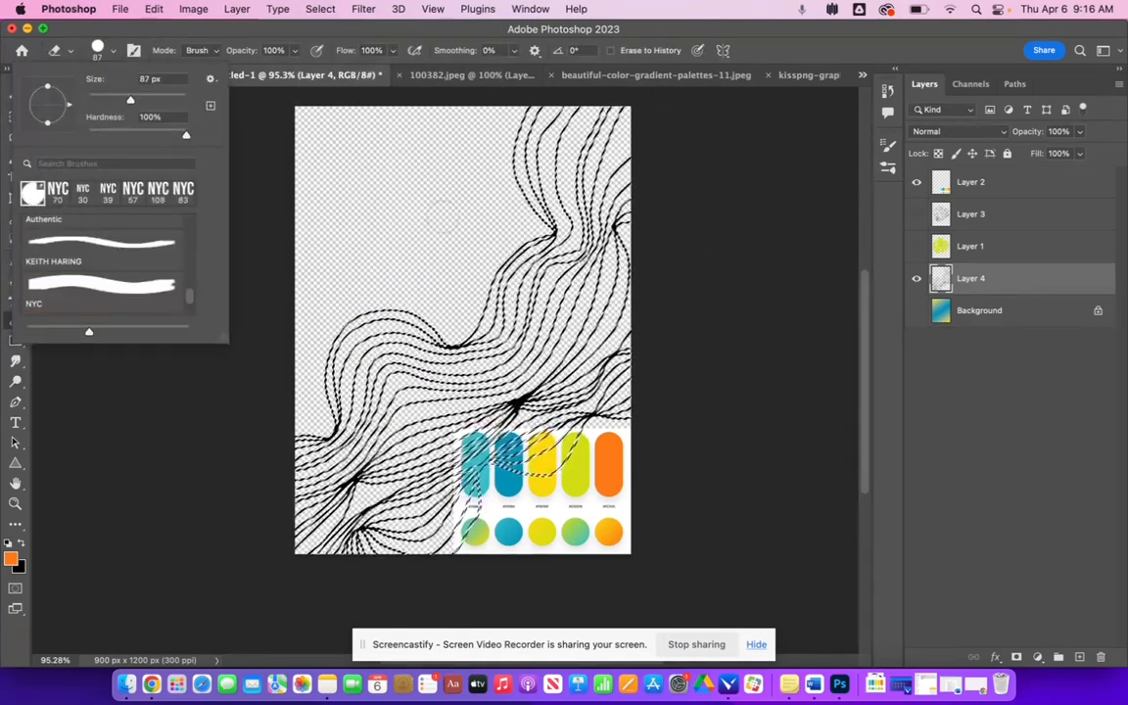
pyautogui.click(273, 134)
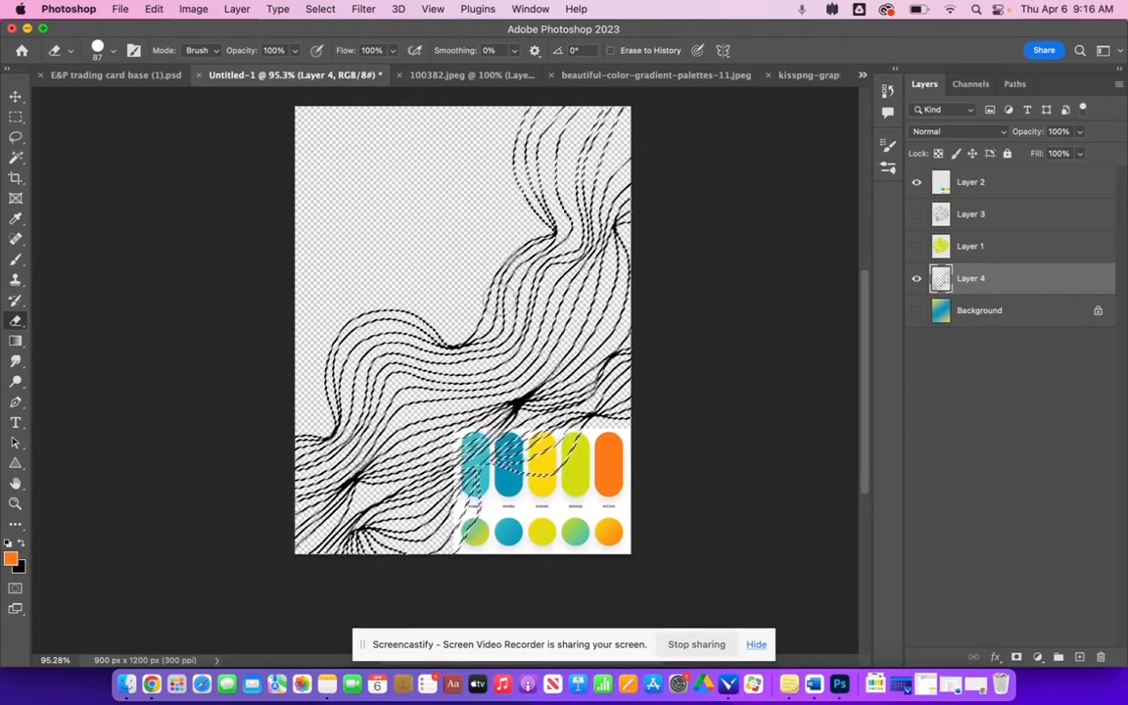
# - Pick the Hard Round brush and paint orange over the selected wavy lines in the upper part of the canvas
pyautogui.click(15, 259)
pyautogui.click(112, 50)
pyautogui.scroll(3, 117, 229)
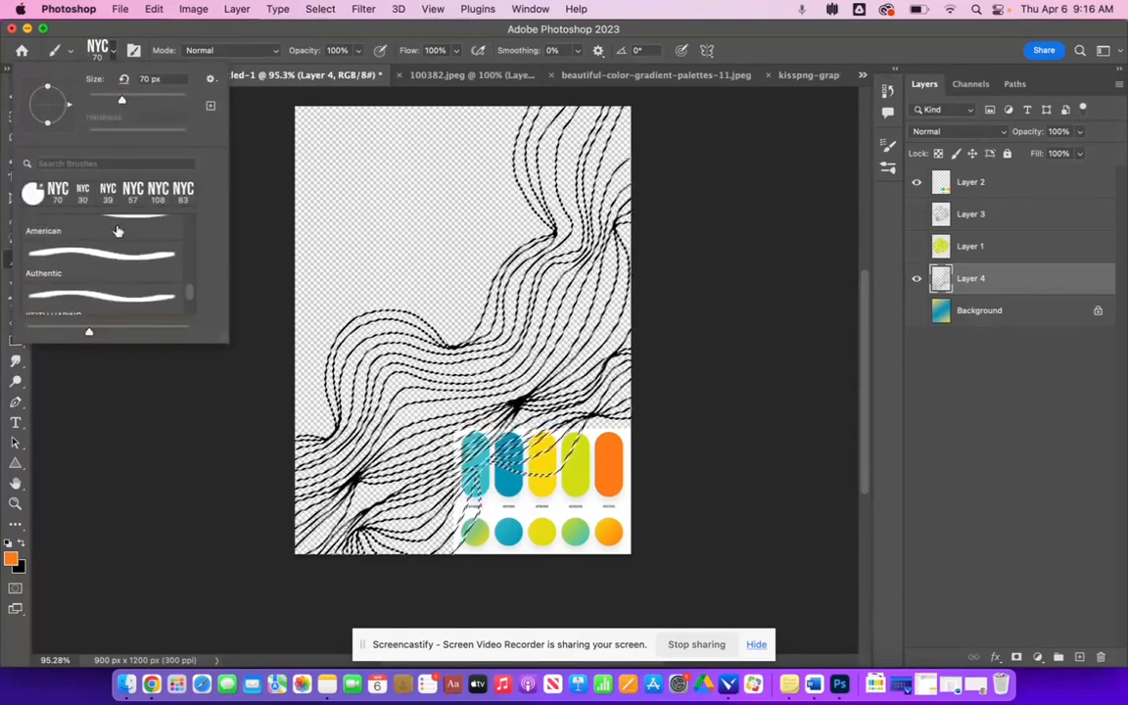
pyautogui.click(116, 226)
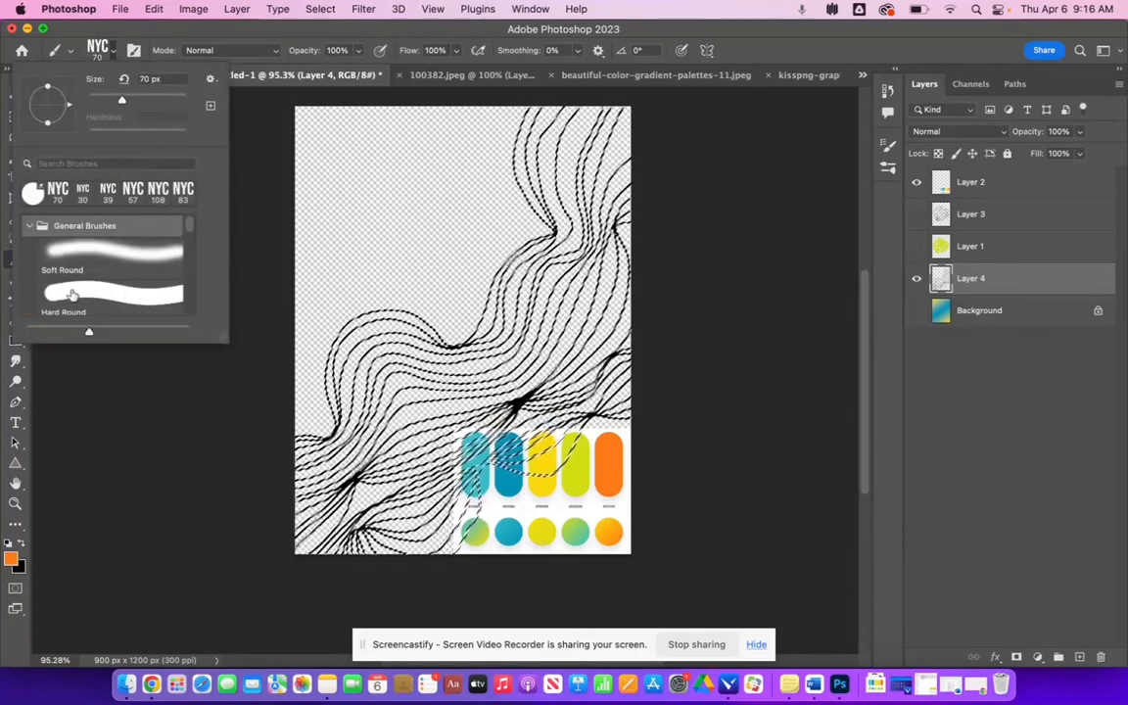
pyautogui.click(98, 286)
pyautogui.moveTo(529, 171); pyautogui.dragTo(644, 104)
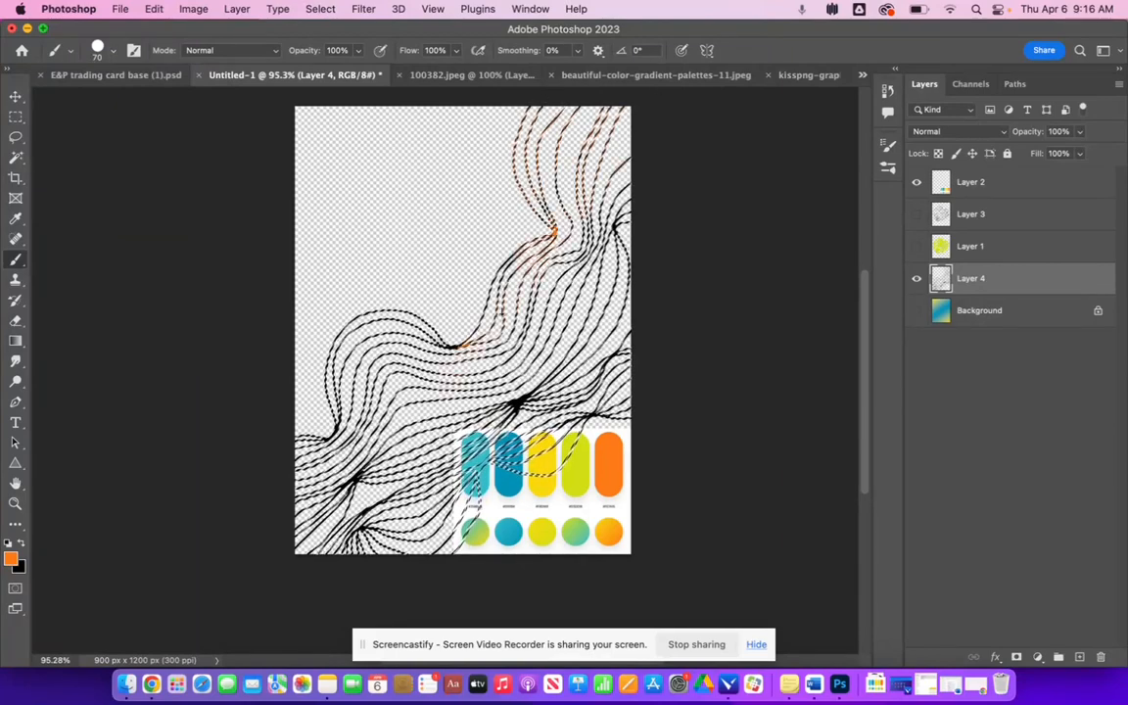
# - Enlarge the brush to 159 px, paint orange over the remaining selected wavy lines, and deselect
pyautogui.click(105, 50)
pyautogui.moveTo(121, 100); pyautogui.dragTo(153, 101)
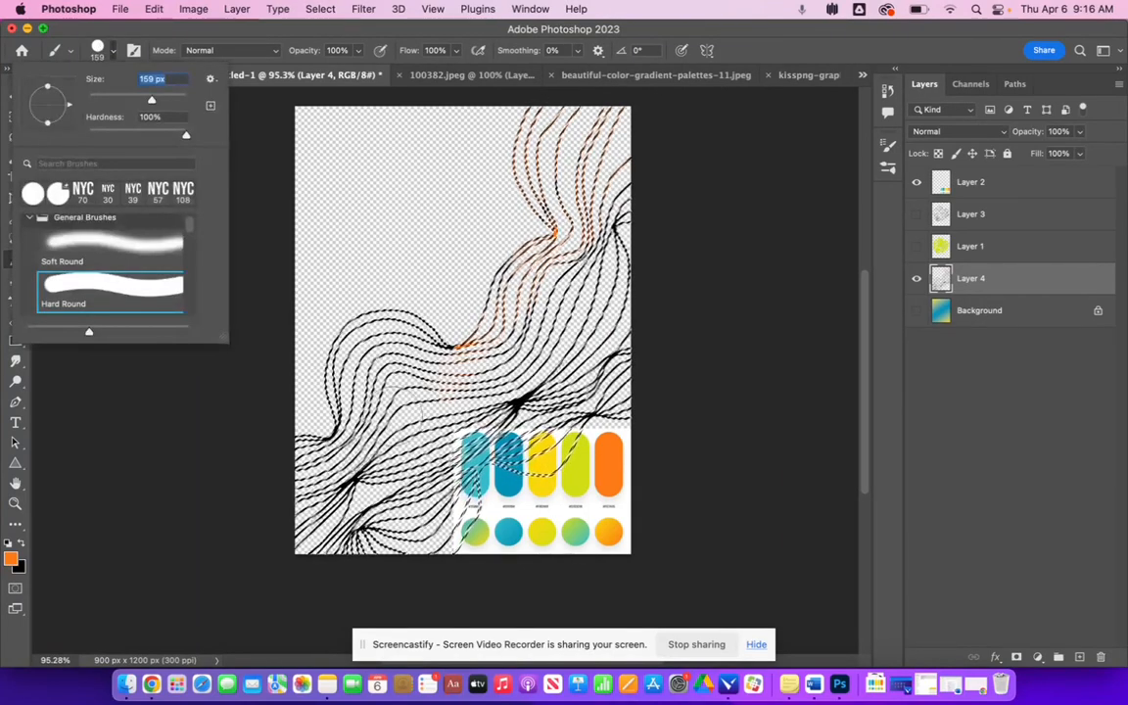
pyautogui.moveTo(296, 519); pyautogui.dragTo(511, 415)
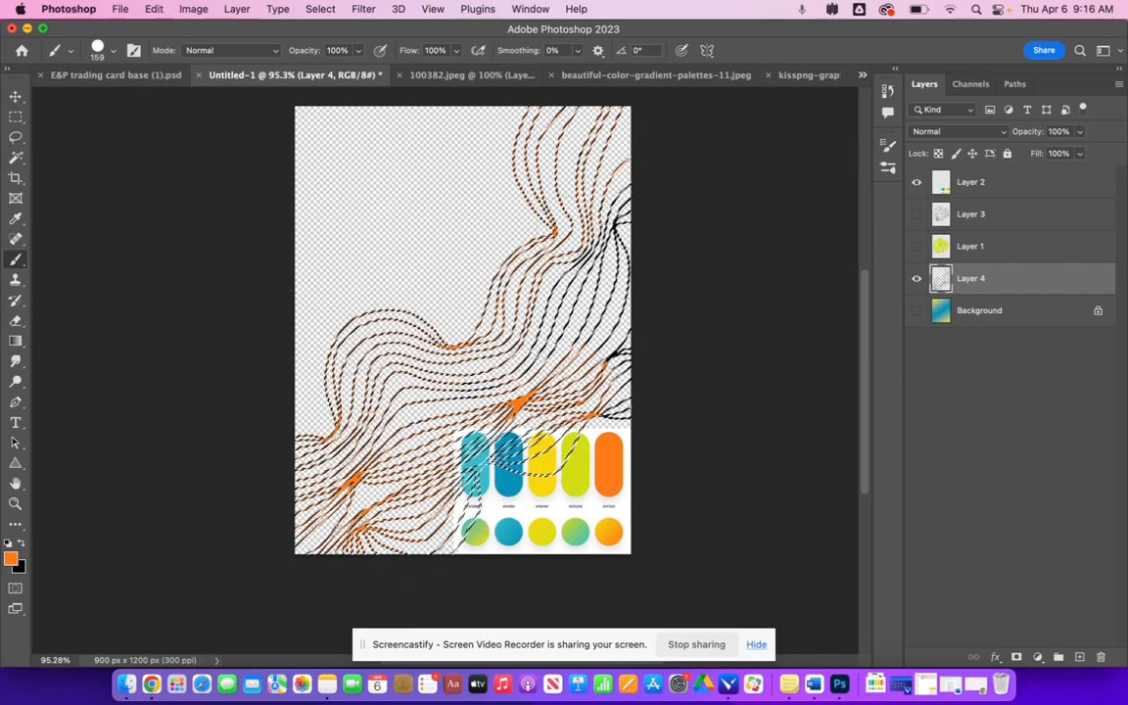
pyautogui.moveTo(415, 380)
pyautogui.mouseDown()
pyautogui.moveTo(609, 217)
pyautogui.moveTo(649, 335)
pyautogui.moveTo(644, 307)
pyautogui.moveTo(642, 453)
pyautogui.moveTo(470, 568)
pyautogui.mouseUp()
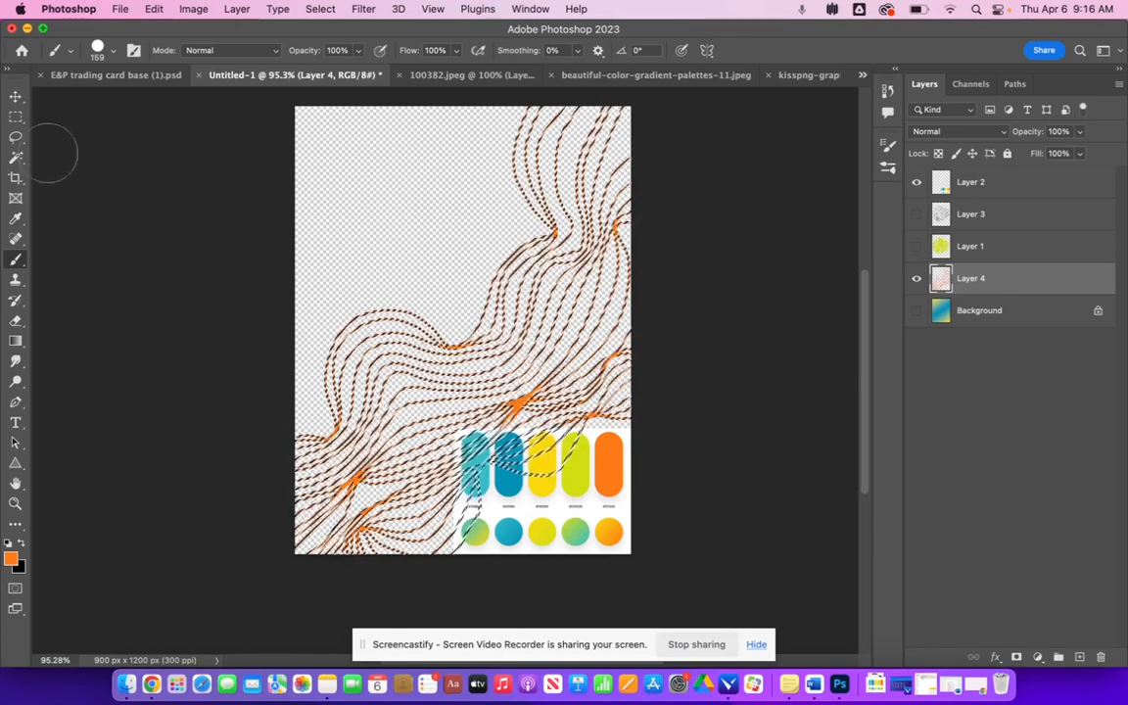
pyautogui.click(16, 116)
pyautogui.click(159, 197)
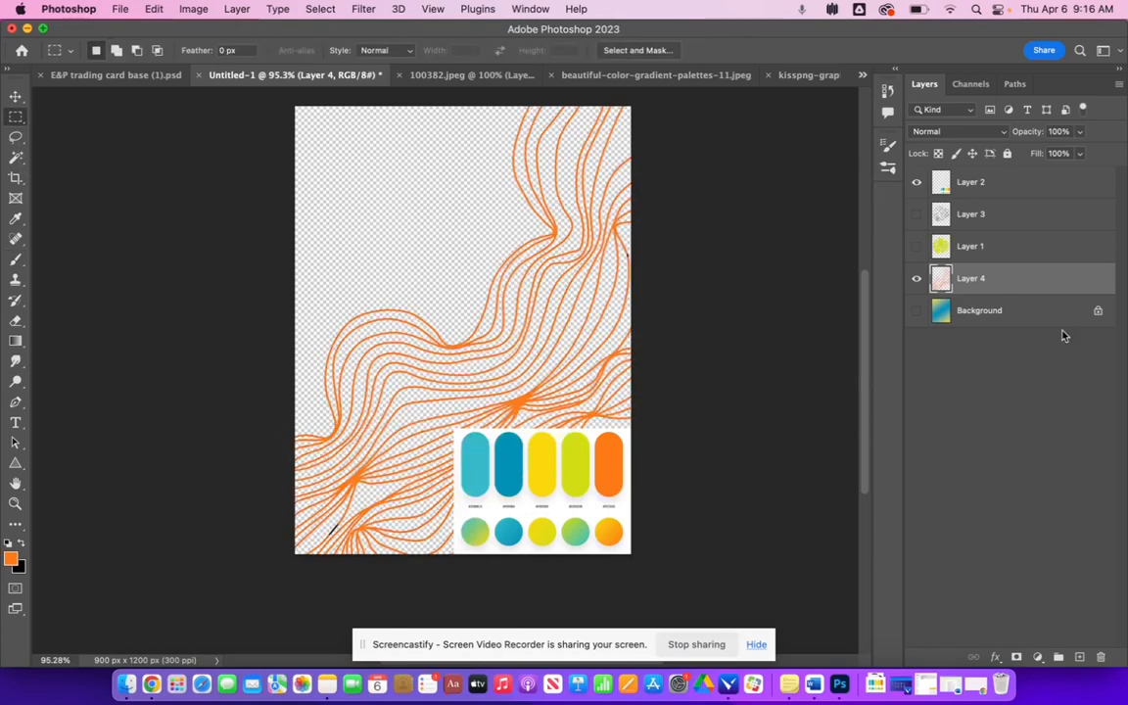
# - Show the background and leaf layers and hide the palette layer
pyautogui.click(916, 311)
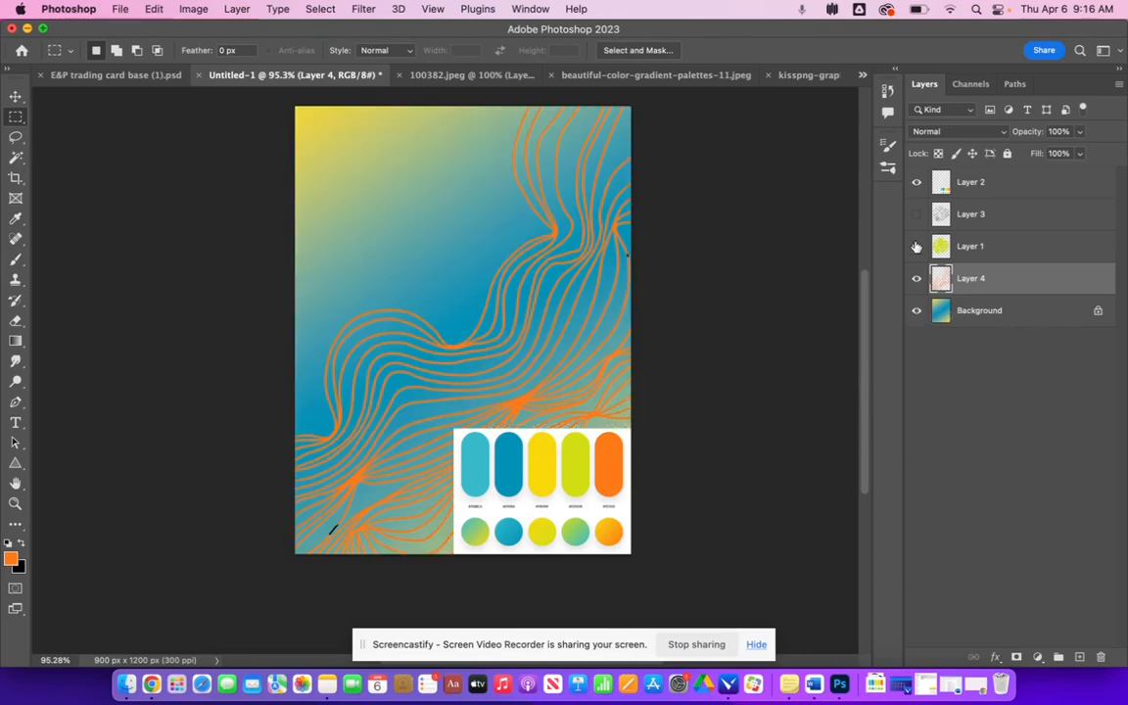
pyautogui.click(916, 247)
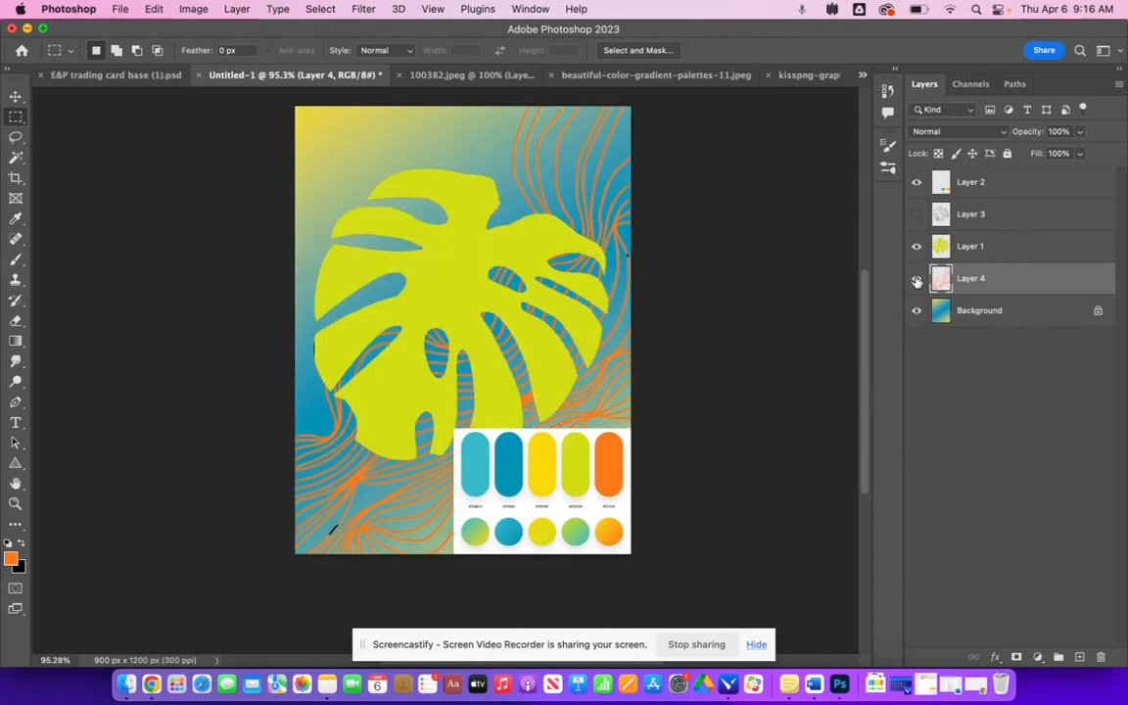
pyautogui.click(917, 183)
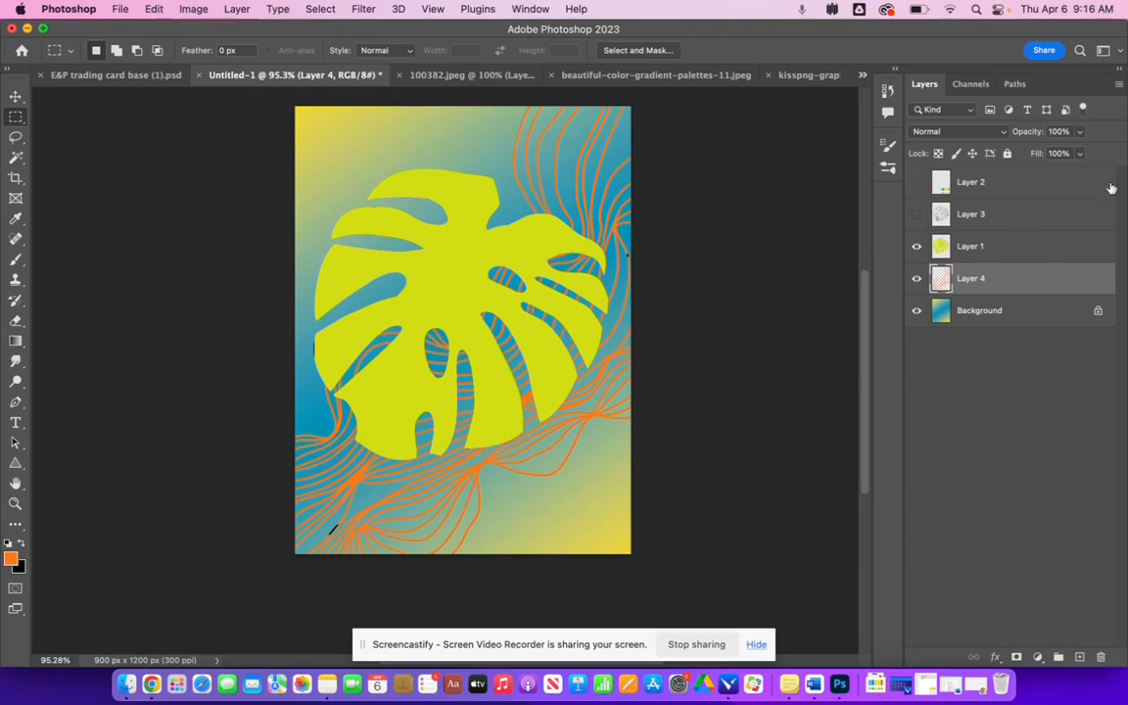
# - Open the blend mode options for the orange wavy-lines layer
pyautogui.click(1005, 133)
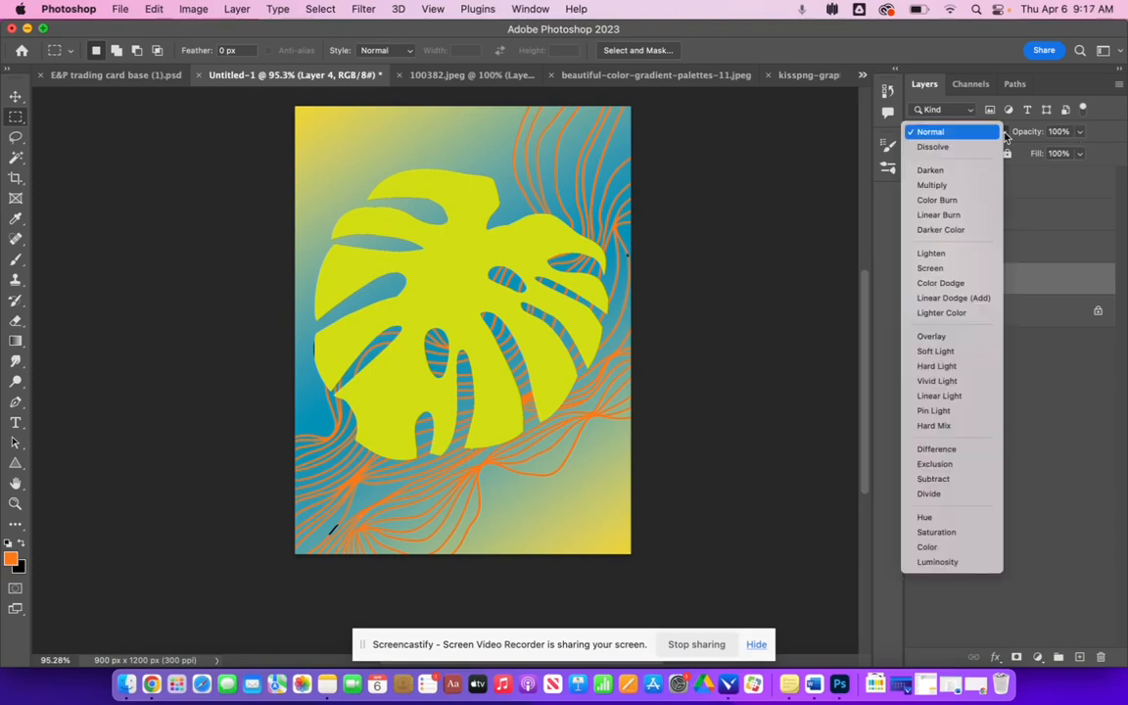
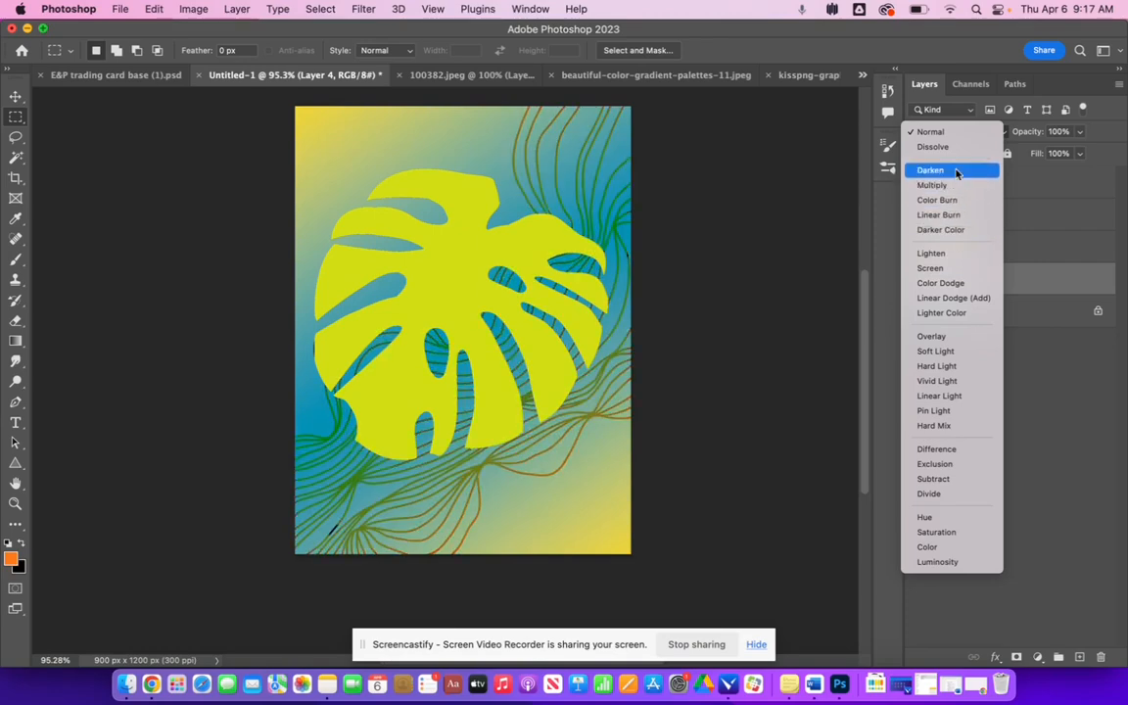
# - Set the orange wavy-lines layer's blend mode to Pin Light
pyautogui.click(952, 419)
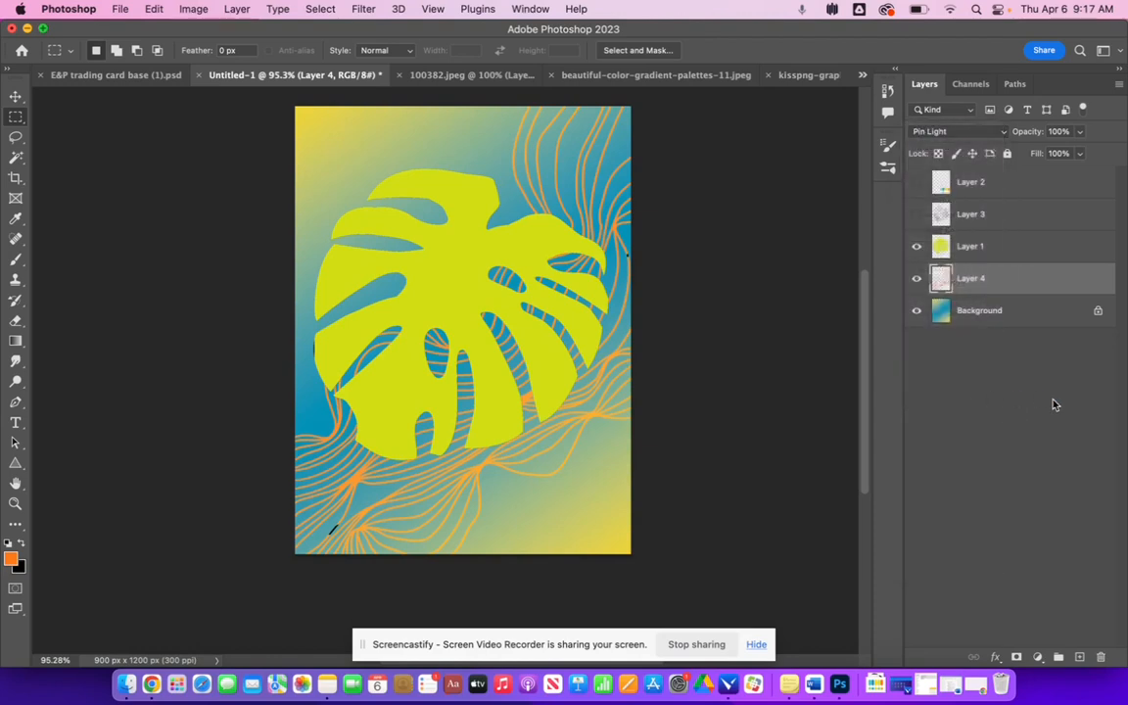
pyautogui.click(979, 131)
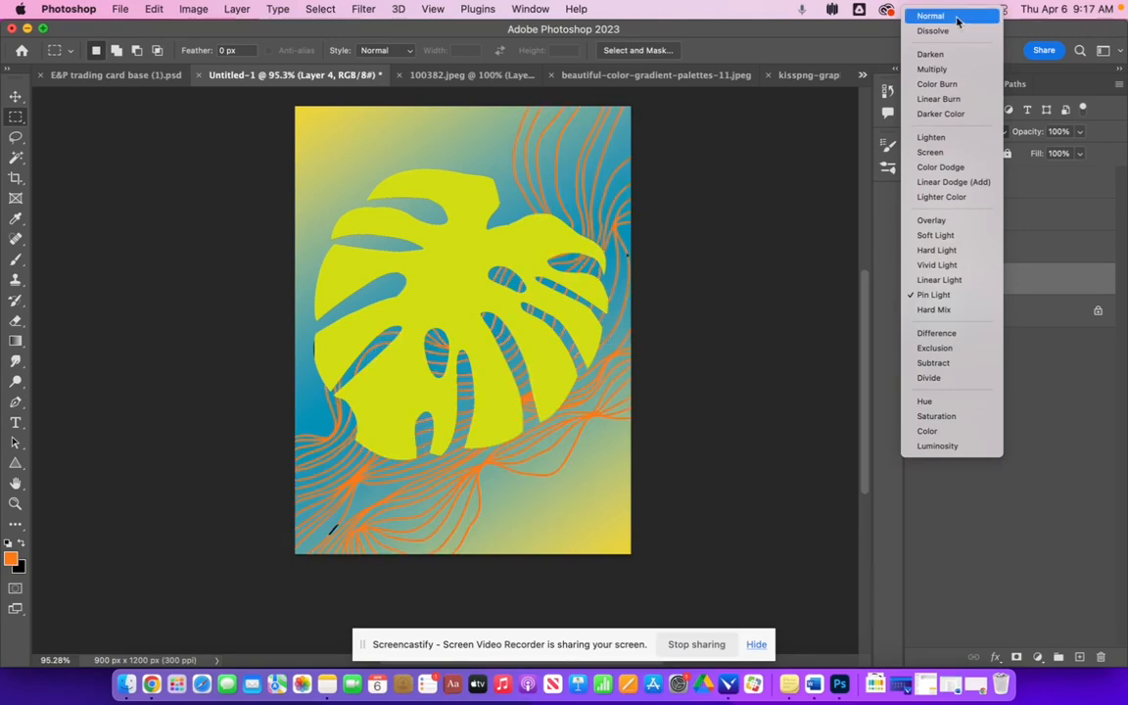
pyautogui.click(910, 297)
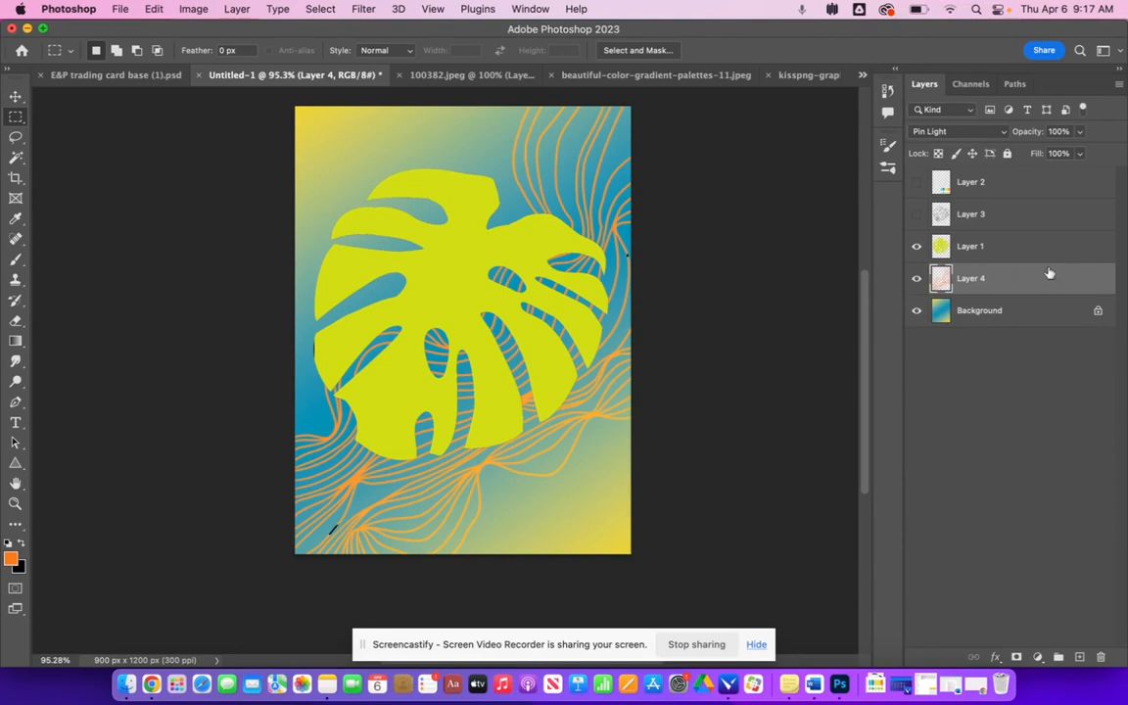
# - Show the leaf-lines layer and set its blend mode to Normal
pyautogui.click(915, 213)
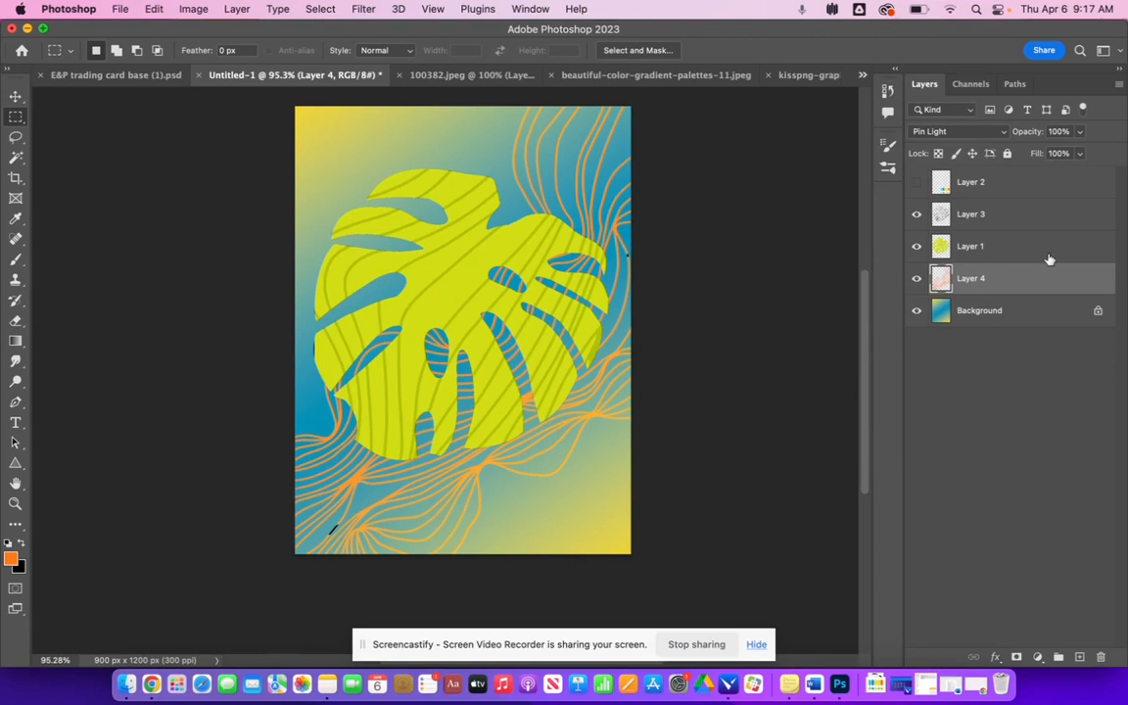
pyautogui.click(1013, 245)
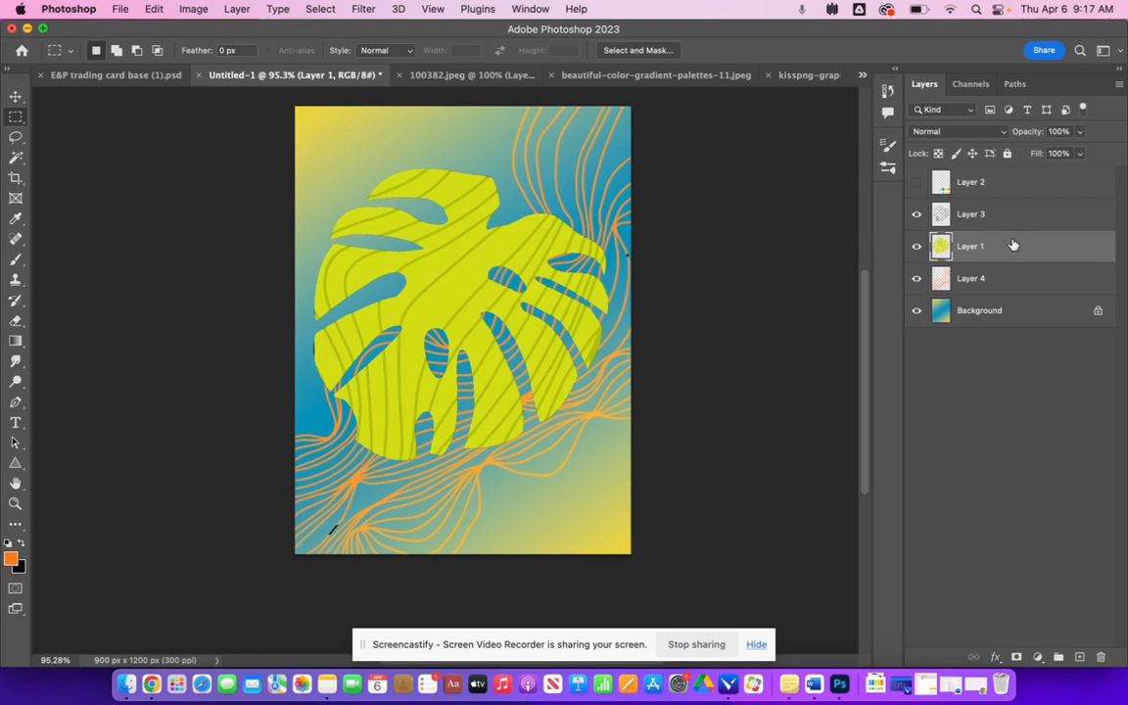
pyautogui.click(999, 217)
pyautogui.click(917, 214)
pyautogui.click(918, 214)
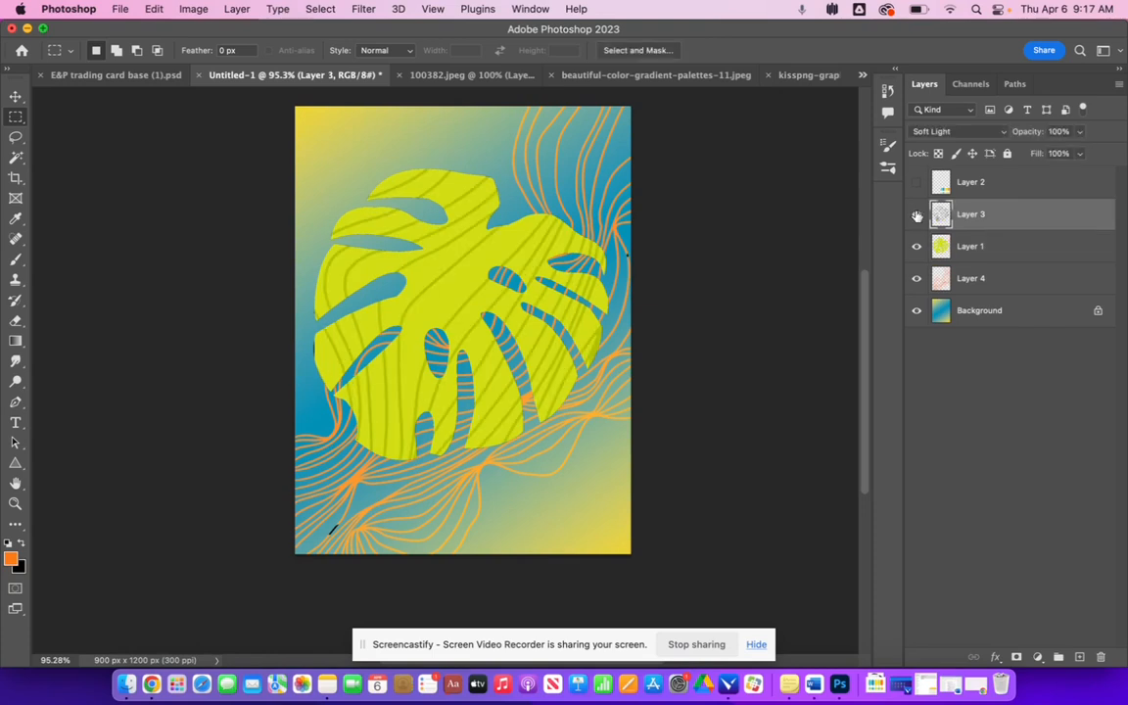
pyautogui.click(990, 131)
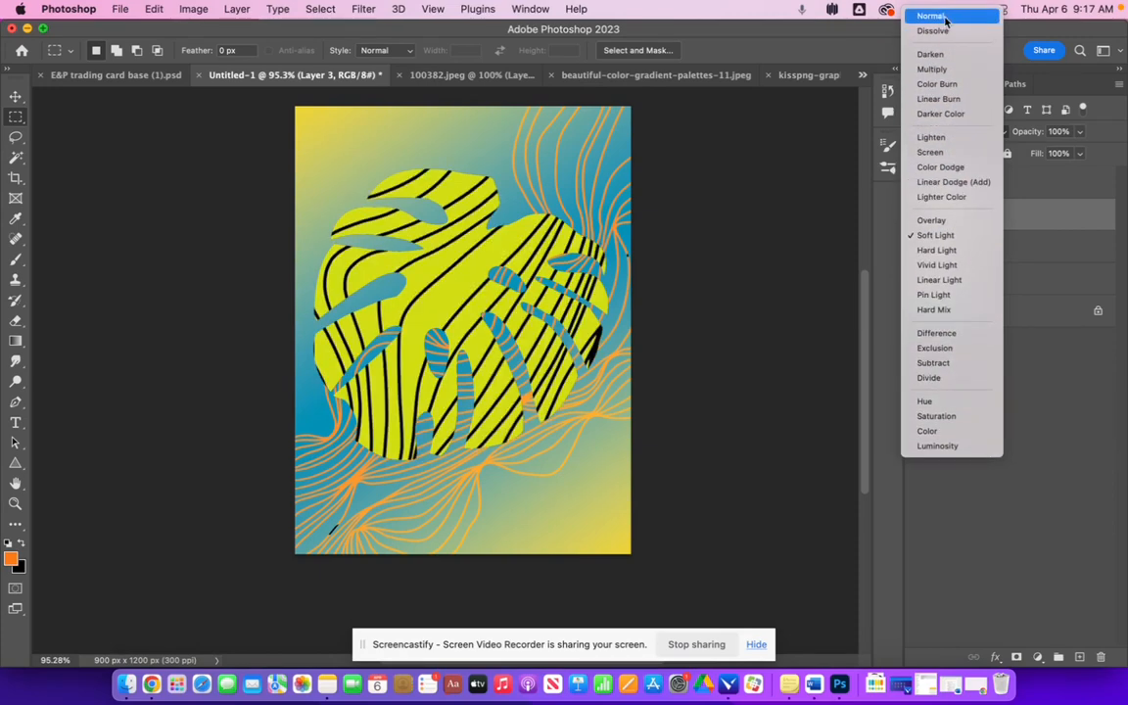
pyautogui.click(945, 18)
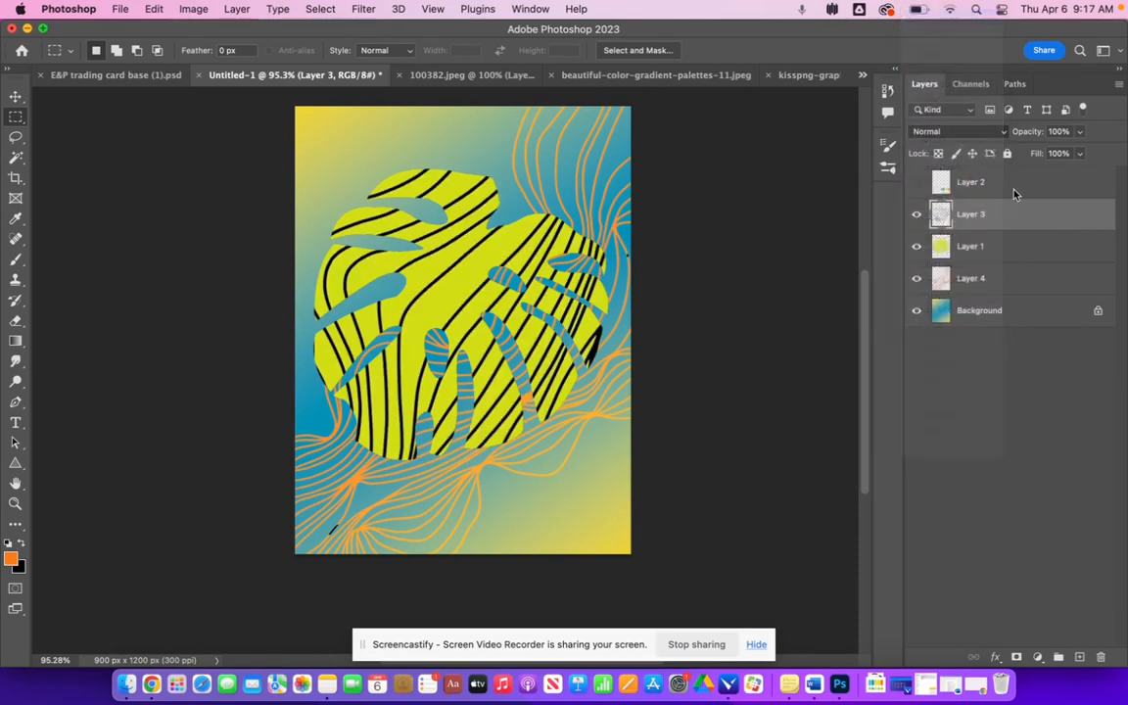
# - Hide the leaf, wavy-lines and background layers, and select all the black leaf lines with the Magic Wand and Select Similar
pyautogui.click(915, 249)
pyautogui.click(916, 279)
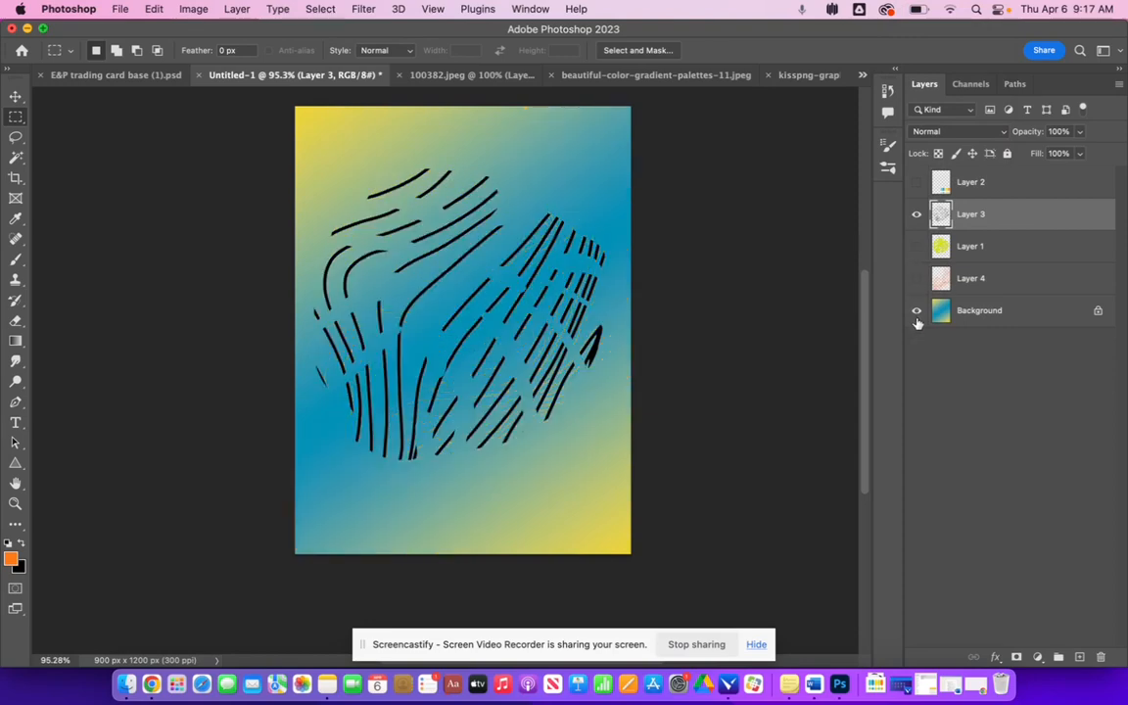
pyautogui.click(916, 311)
pyautogui.click(16, 158)
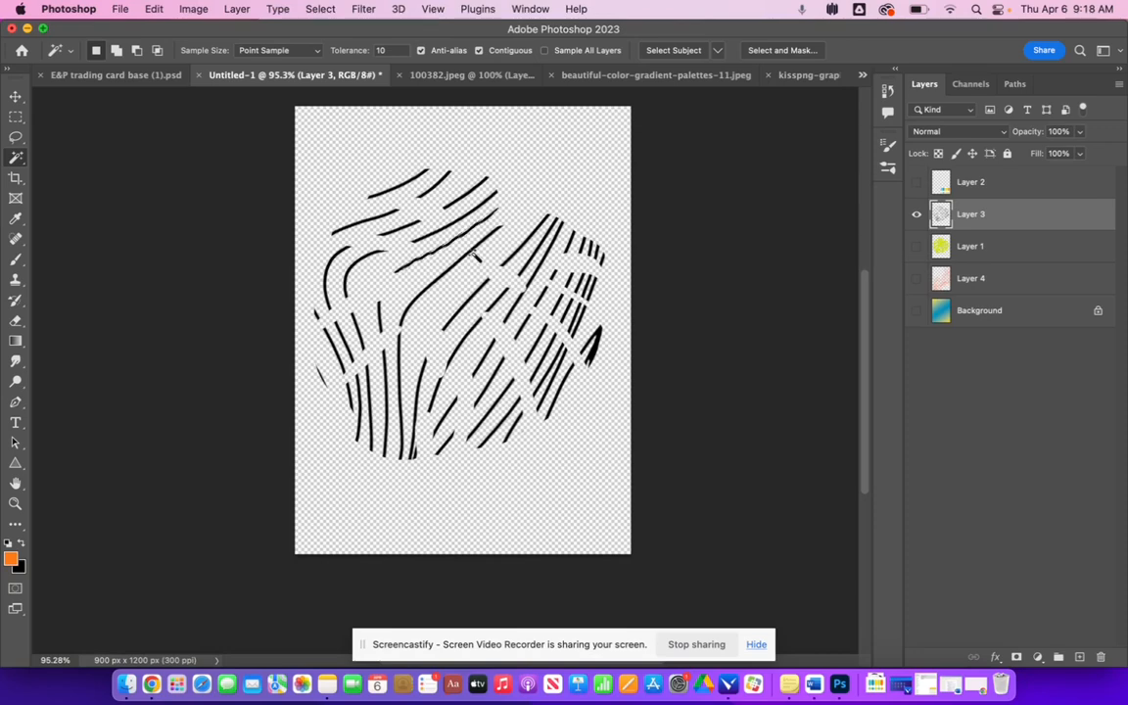
pyautogui.click(320, 8)
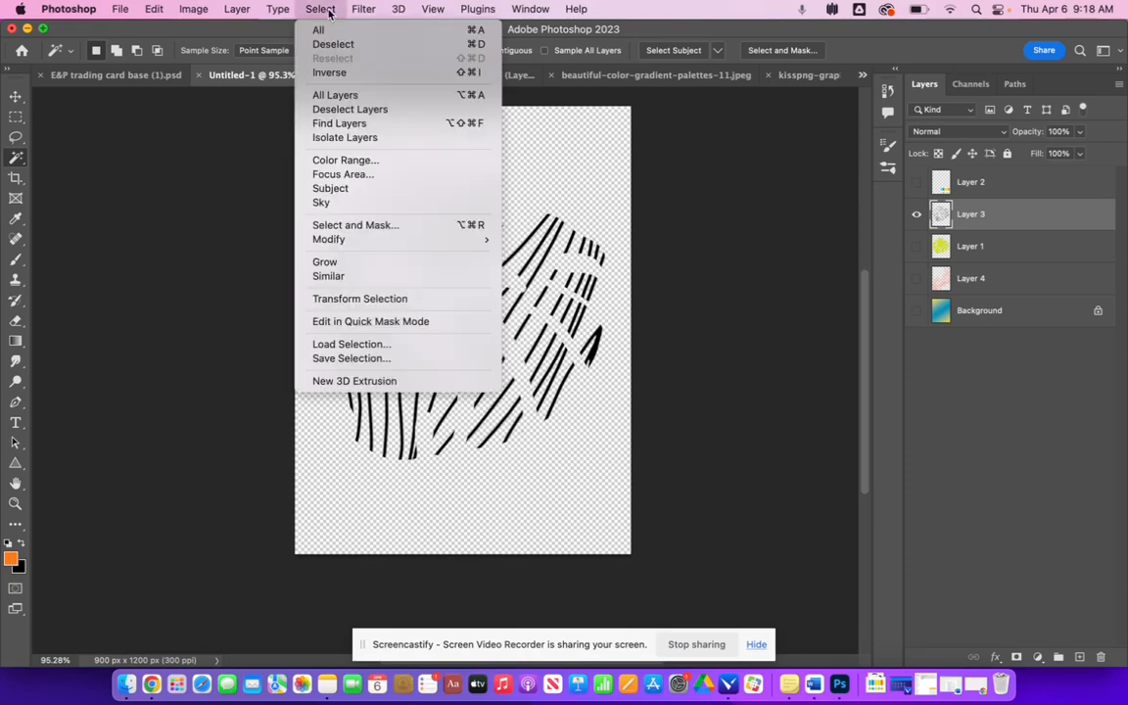
pyautogui.click(348, 279)
# - Show the palette layer and sample its dark blue swatch as the foreground color
pyautogui.click(916, 182)
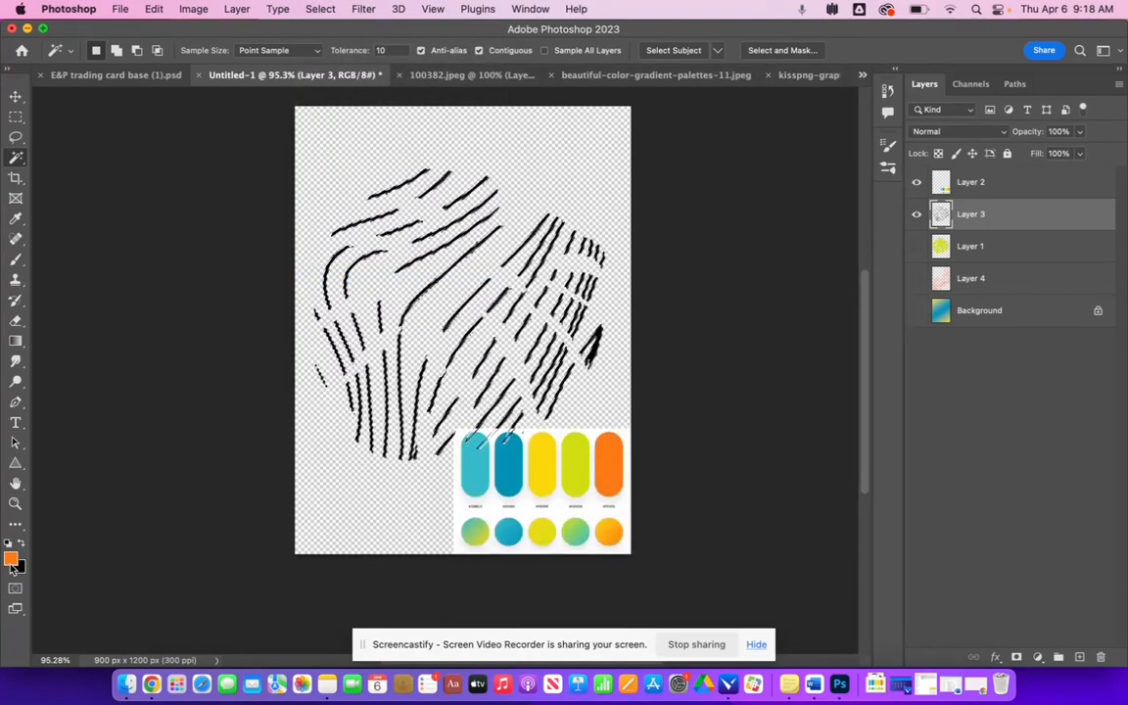
pyautogui.click(11, 559)
pyautogui.click(508, 468)
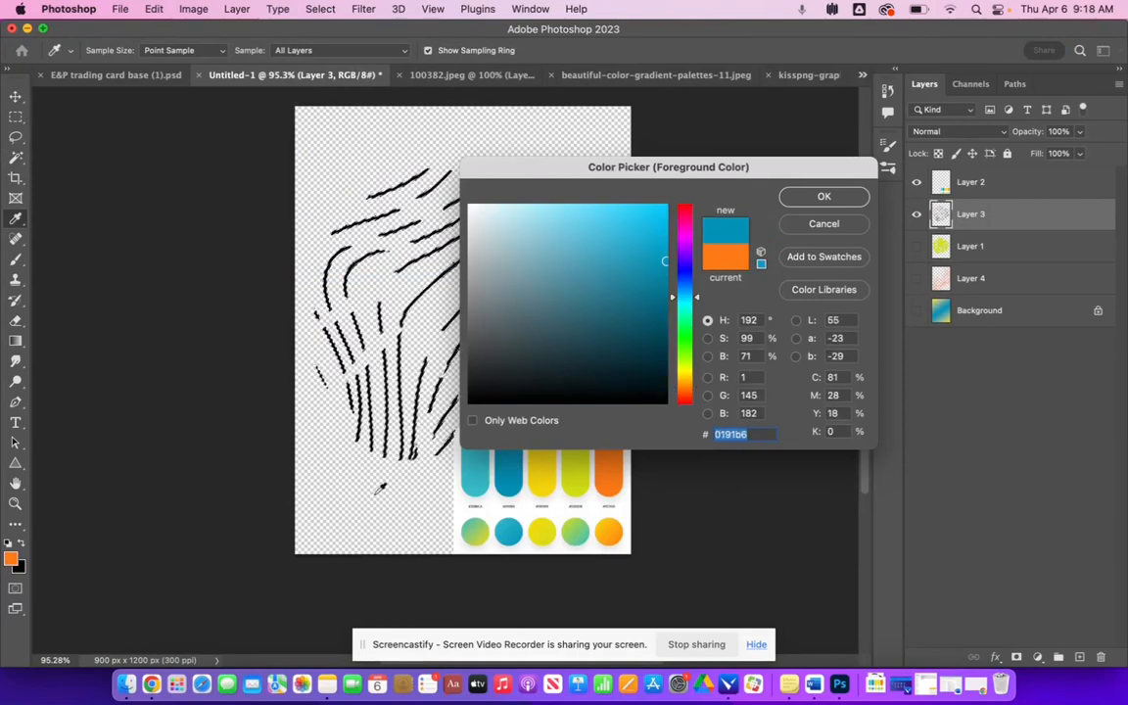
pyautogui.click(823, 196)
# - Paint dark blue over the selected leaf lines with the Brush tool
pyautogui.click(15, 259)
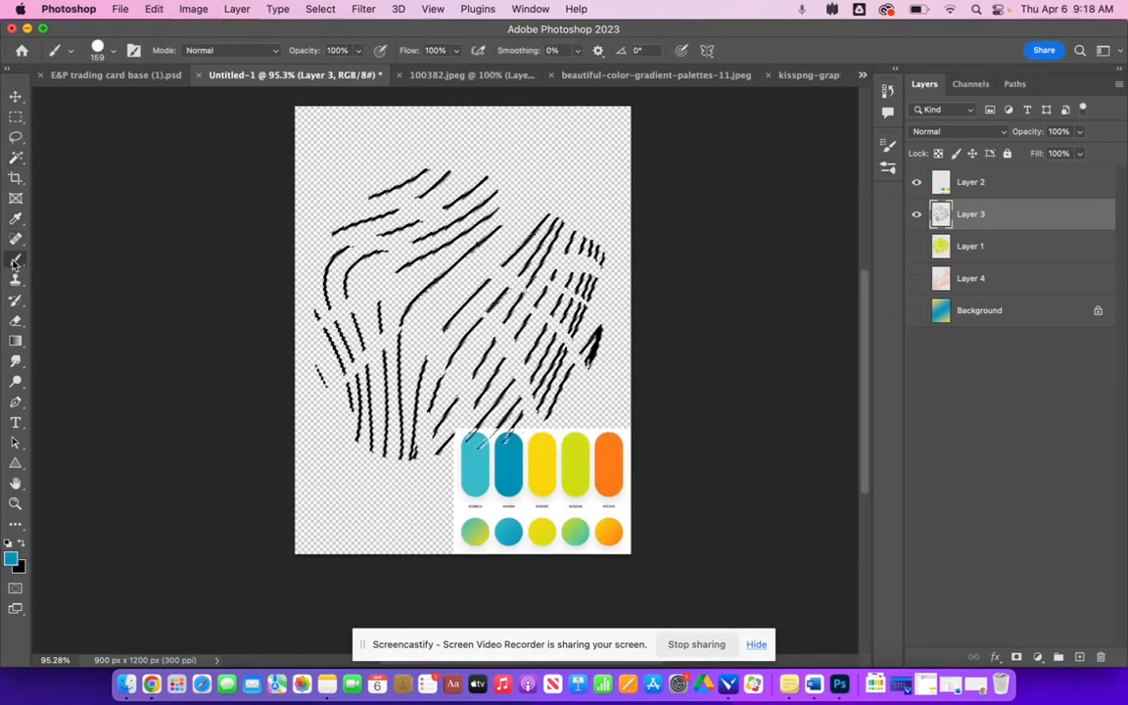
pyautogui.moveTo(343, 229)
pyautogui.mouseDown()
pyautogui.moveTo(403, 239)
pyautogui.moveTo(445, 189)
pyautogui.moveTo(265, 431)
pyautogui.moveTo(403, 466)
pyautogui.moveTo(418, 504)
pyautogui.moveTo(685, 209)
pyautogui.mouseUp()
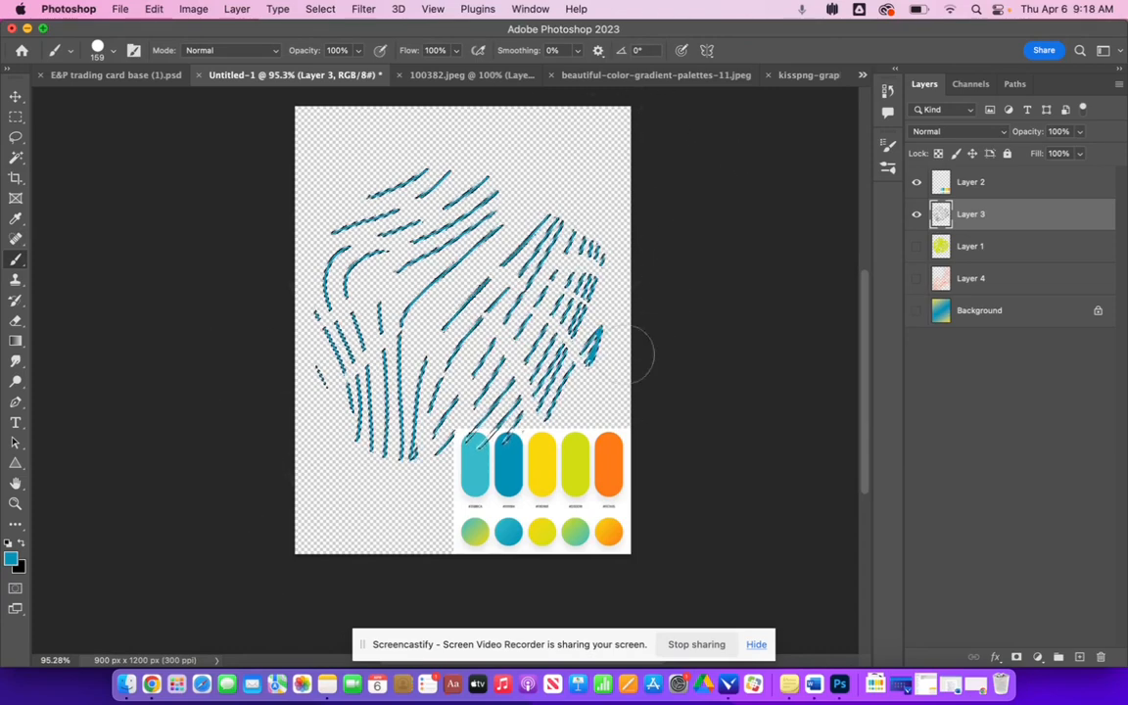
# - Show the leaf, wavy-lines and background layers again
pyautogui.click(917, 246)
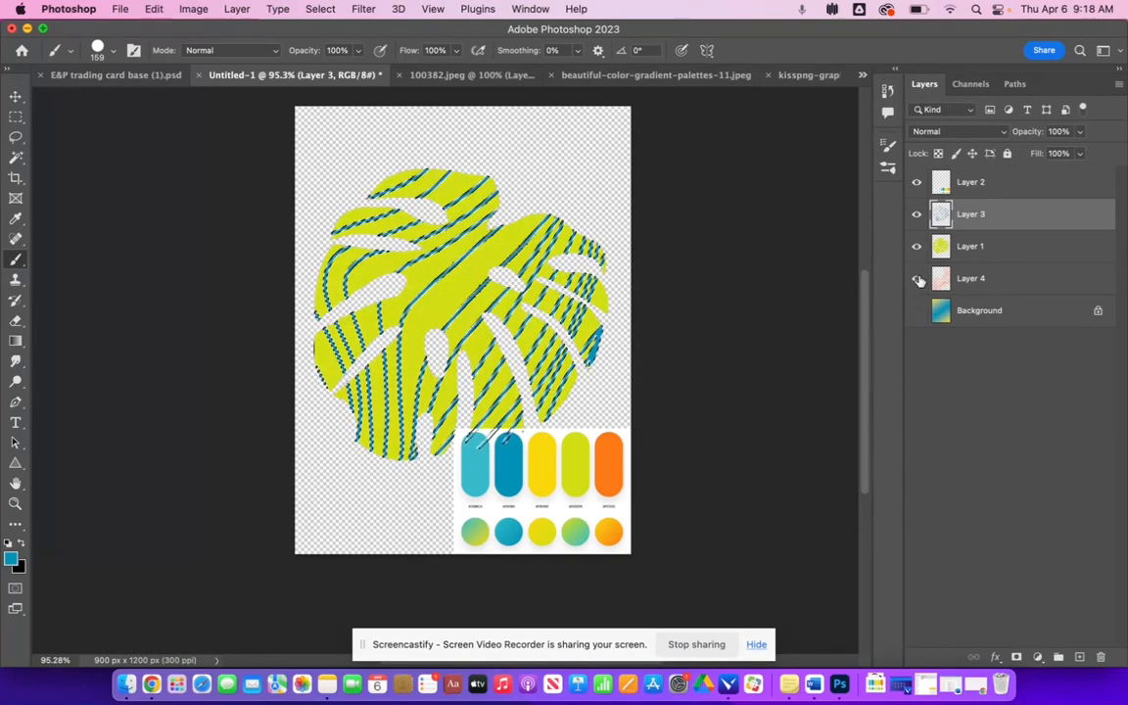
pyautogui.click(916, 278)
pyautogui.click(916, 310)
pyautogui.press('m')
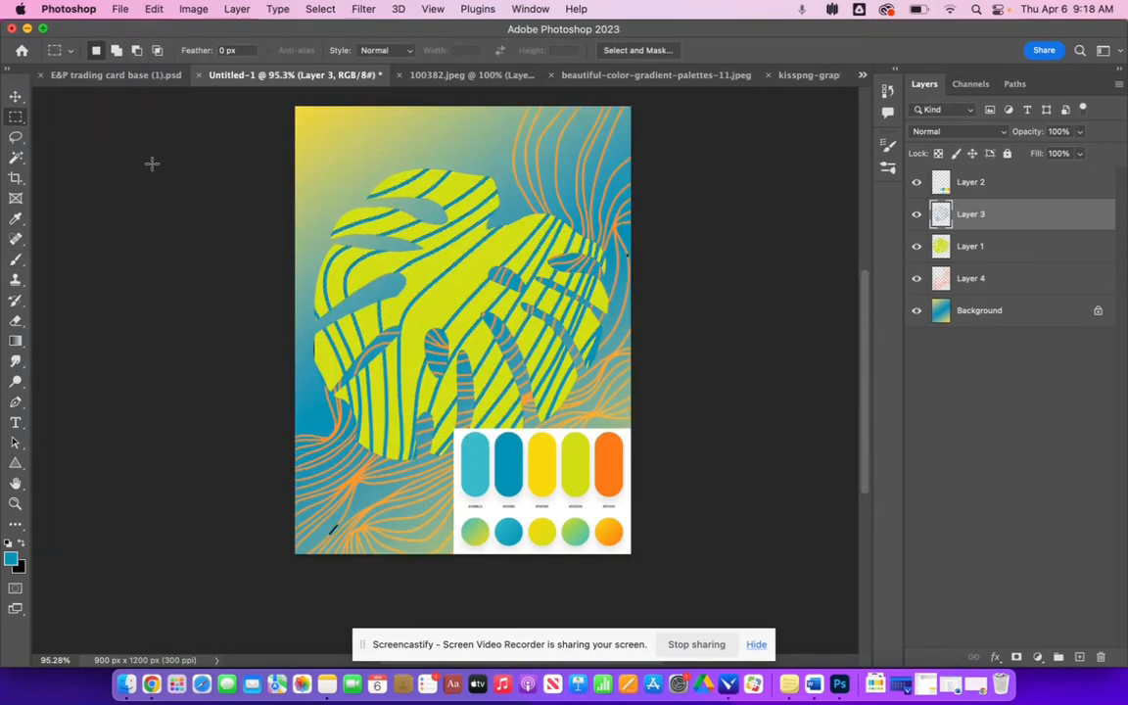
# - Set the leaf-lines layer to Screen blend mode at 75% opacity and hide the palette layer
pyautogui.click(957, 131)
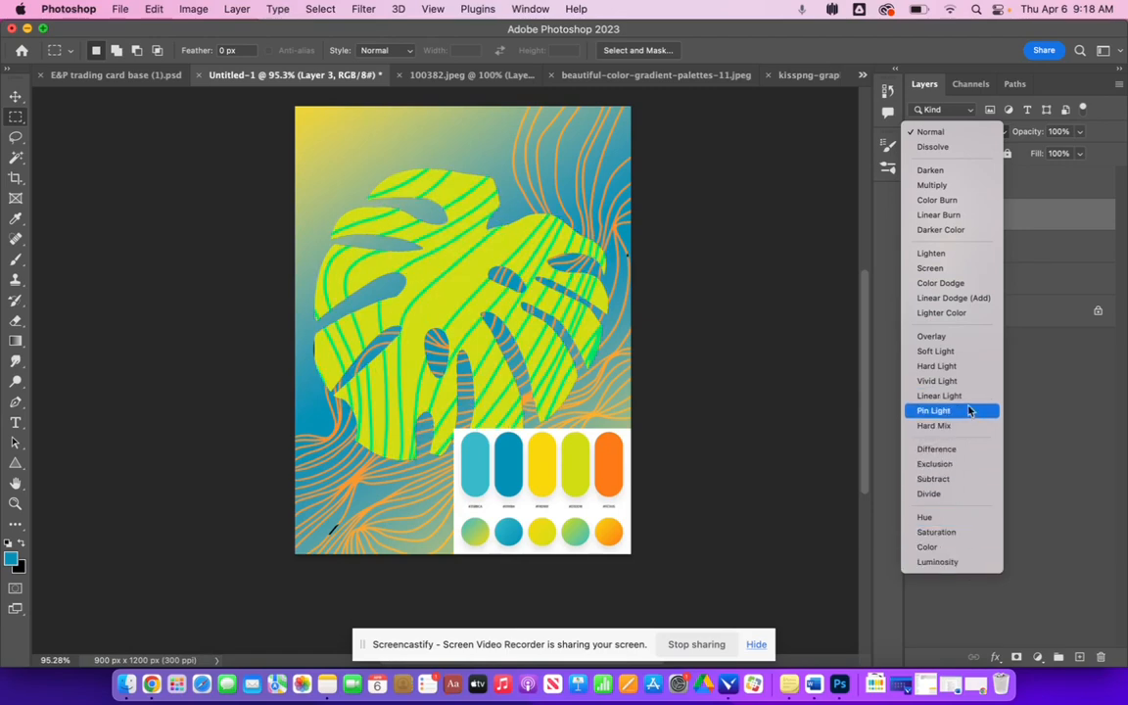
pyautogui.click(973, 272)
pyautogui.click(1080, 134)
pyautogui.click(1071, 154)
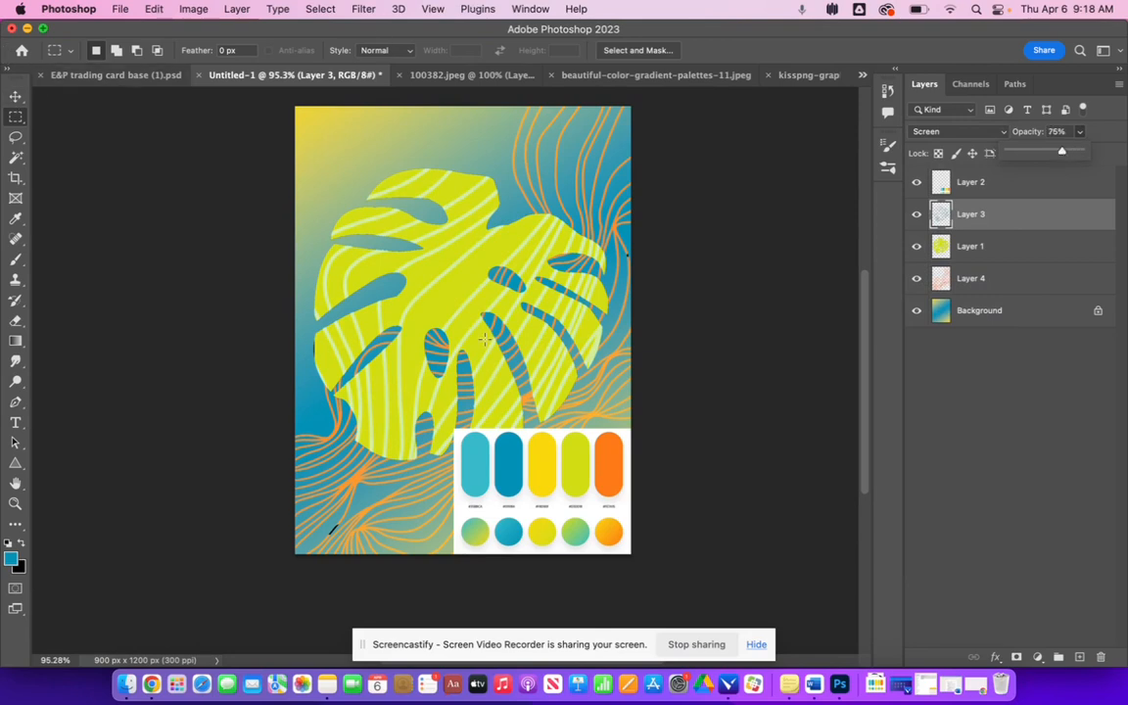
pyautogui.click(917, 183)
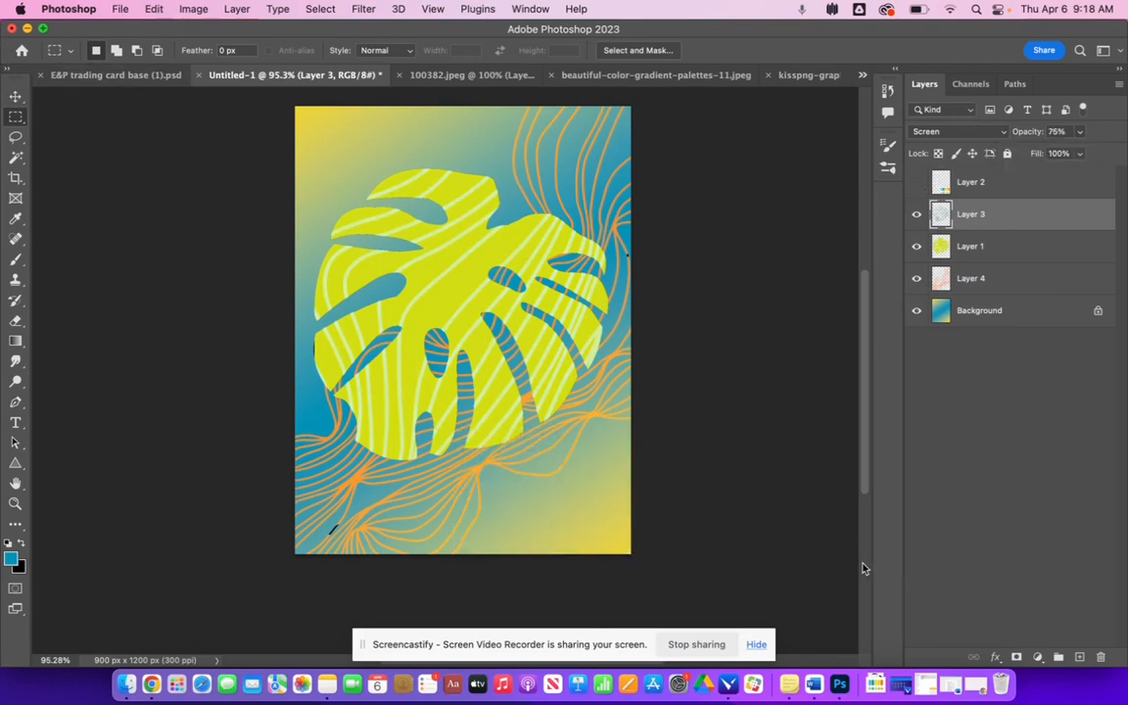
# - Select the orange wavy-lines layer and move it downward on the card
pyautogui.click(977, 283)
pyautogui.click(16, 96)
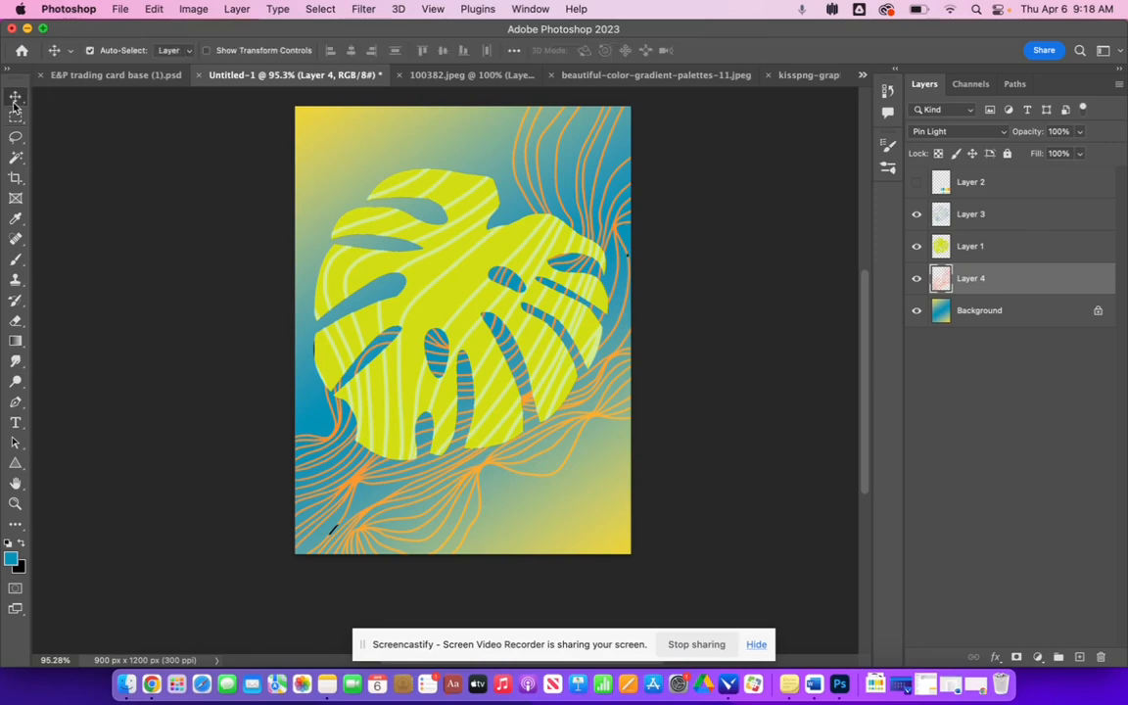
pyautogui.moveTo(592, 424); pyautogui.dragTo(585, 532)
# - Free-transform the orange wavy lines to about 216% scale, reposition them, and commit
pyautogui.press('super+t')
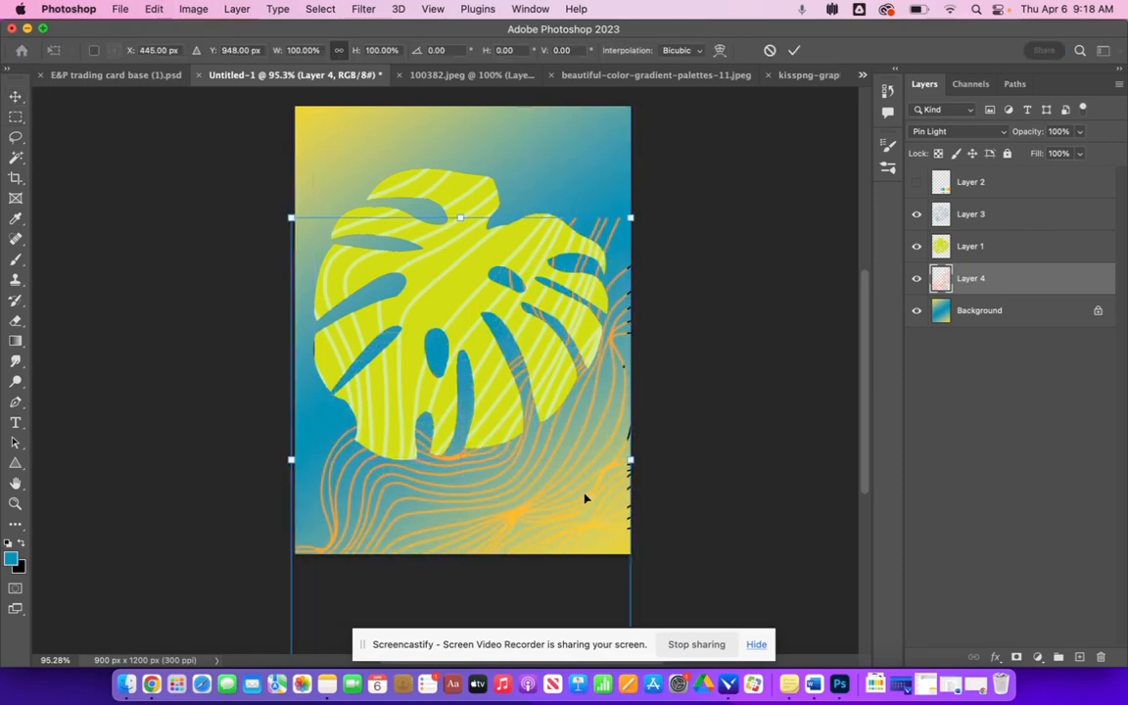
pyautogui.moveTo(630, 218); pyautogui.dragTo(691, 86)
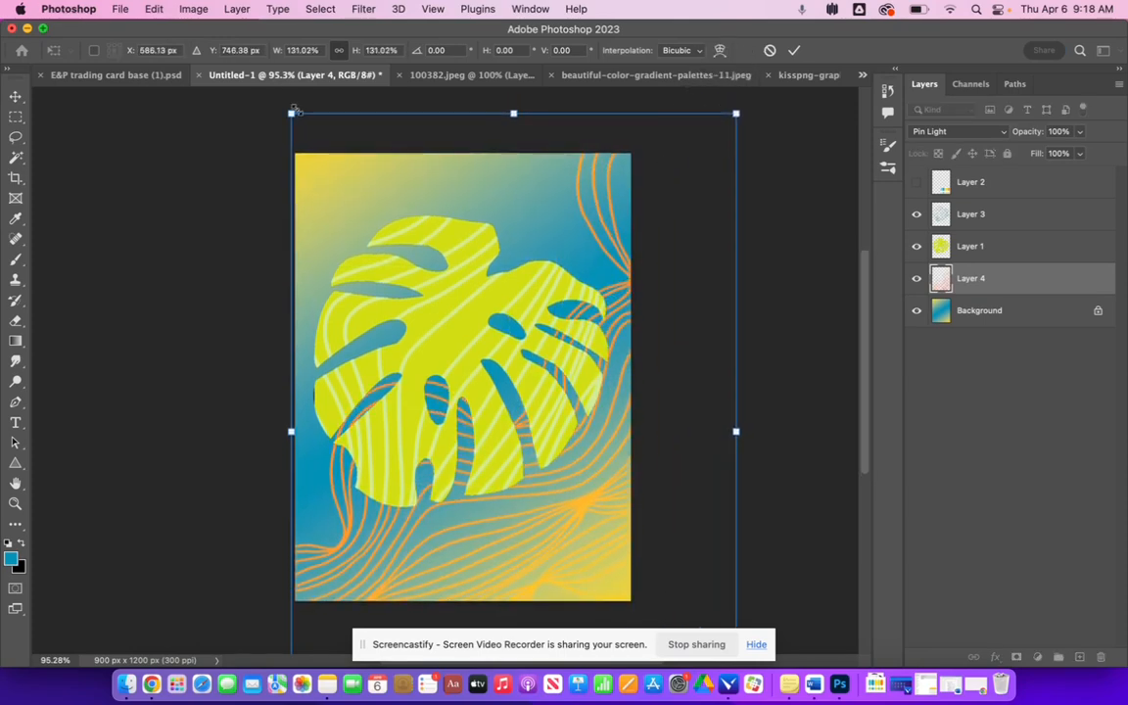
pyautogui.moveTo(292, 110); pyautogui.dragTo(122, 90)
pyautogui.scroll(-10, 533, 420)
pyautogui.scroll(4, 533, 420)
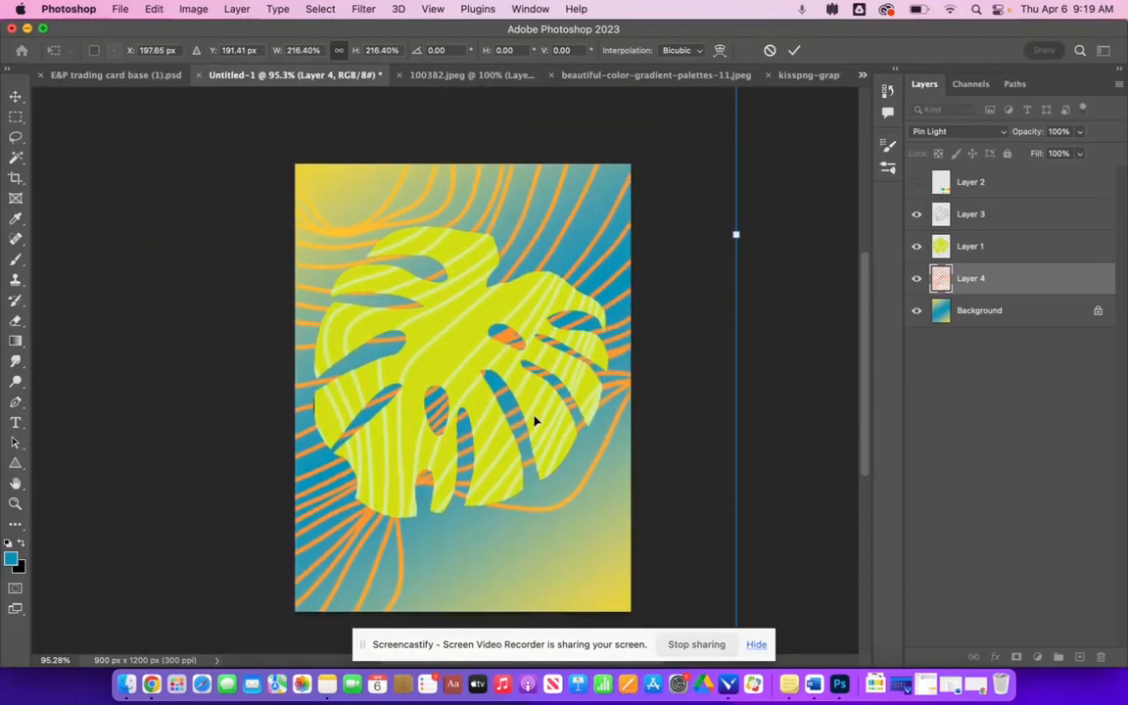
pyautogui.scroll(-3, 533, 420)
pyautogui.scroll(-3, 574, 389)
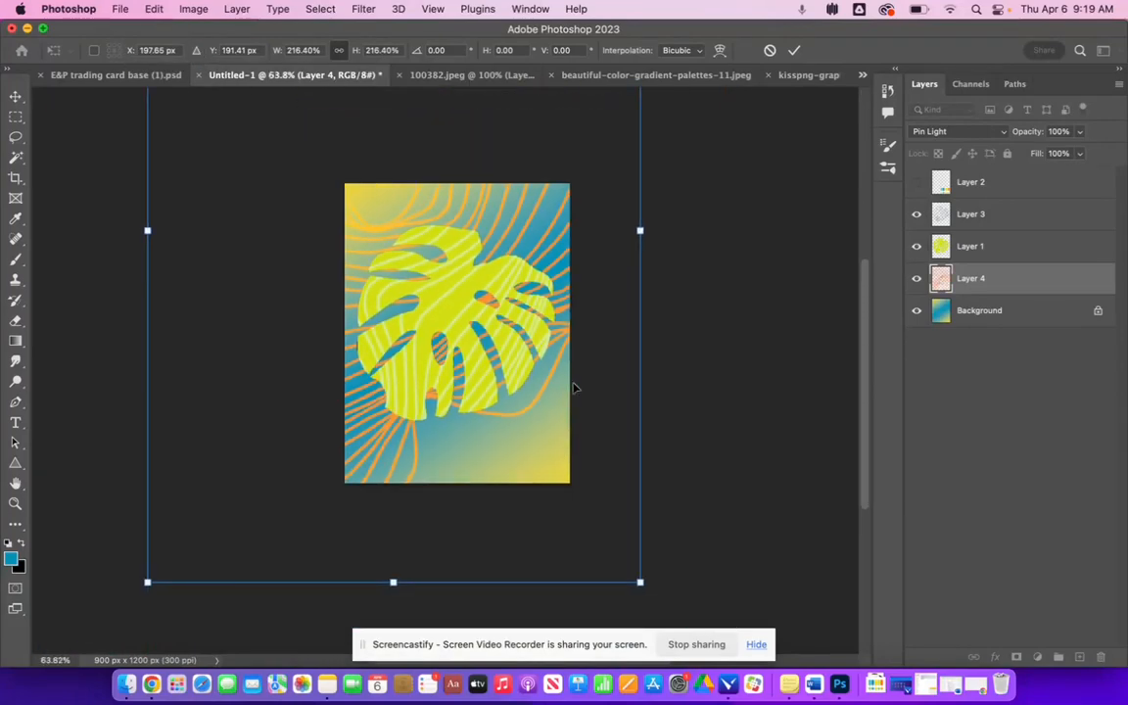
pyautogui.moveTo(460, 223); pyautogui.dragTo(523, 297)
pyautogui.press('Return')
# - Nudge the leaf-lines layer slightly down and to the right
pyautogui.click(1012, 244)
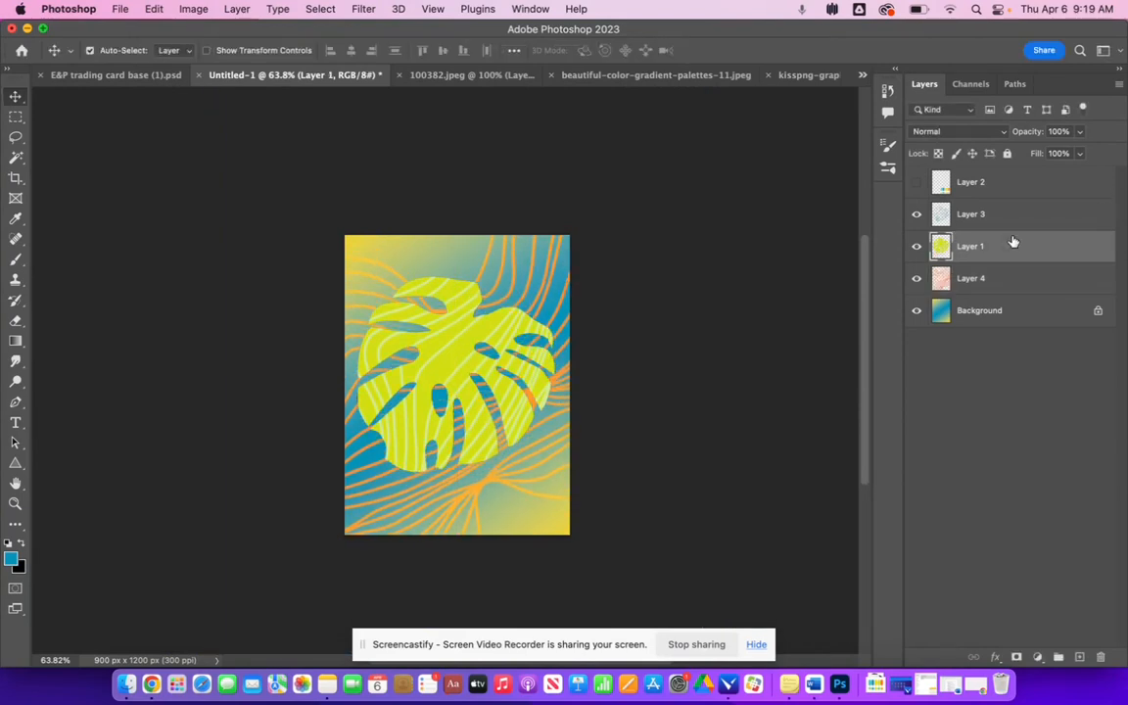
pyautogui.keyDown('shift'); pyautogui.click(990, 214); pyautogui.keyUp('shift')
pyautogui.moveTo(432, 365); pyautogui.dragTo(447, 381)
pyautogui.click(239, 309)
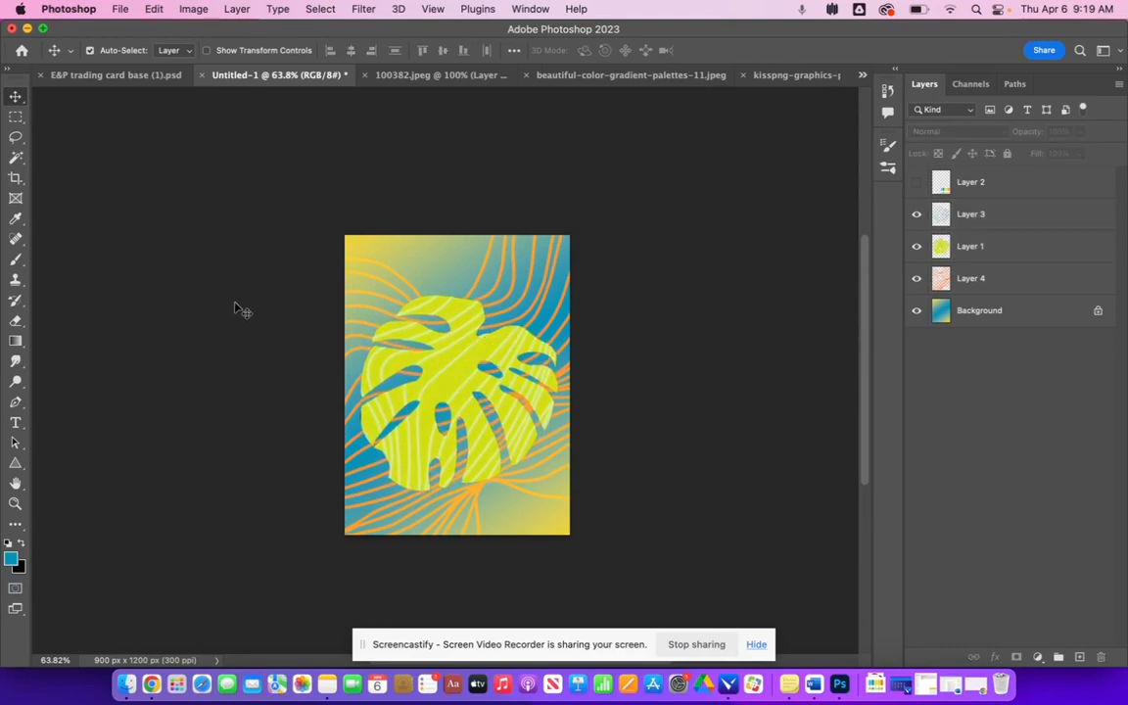
# - Open Save As for saving on the computer and name the file LINE
pyautogui.scroll(3, 373, 327)
pyautogui.scroll(3, 378, 329)
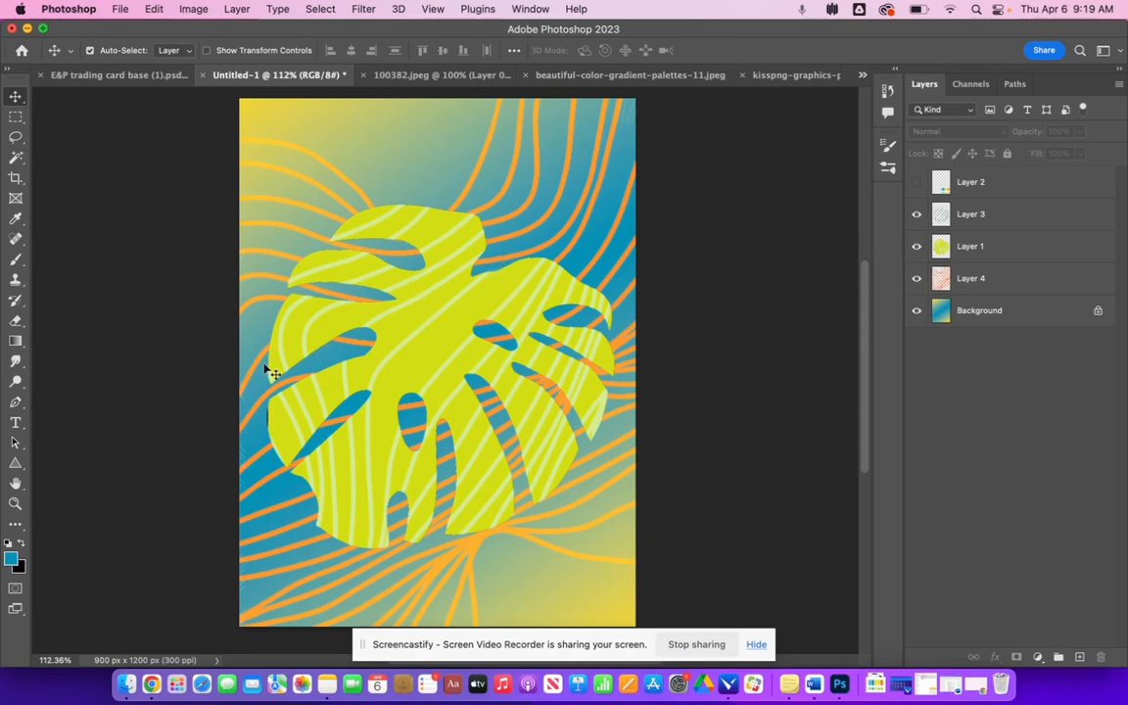
pyautogui.click(118, 9)
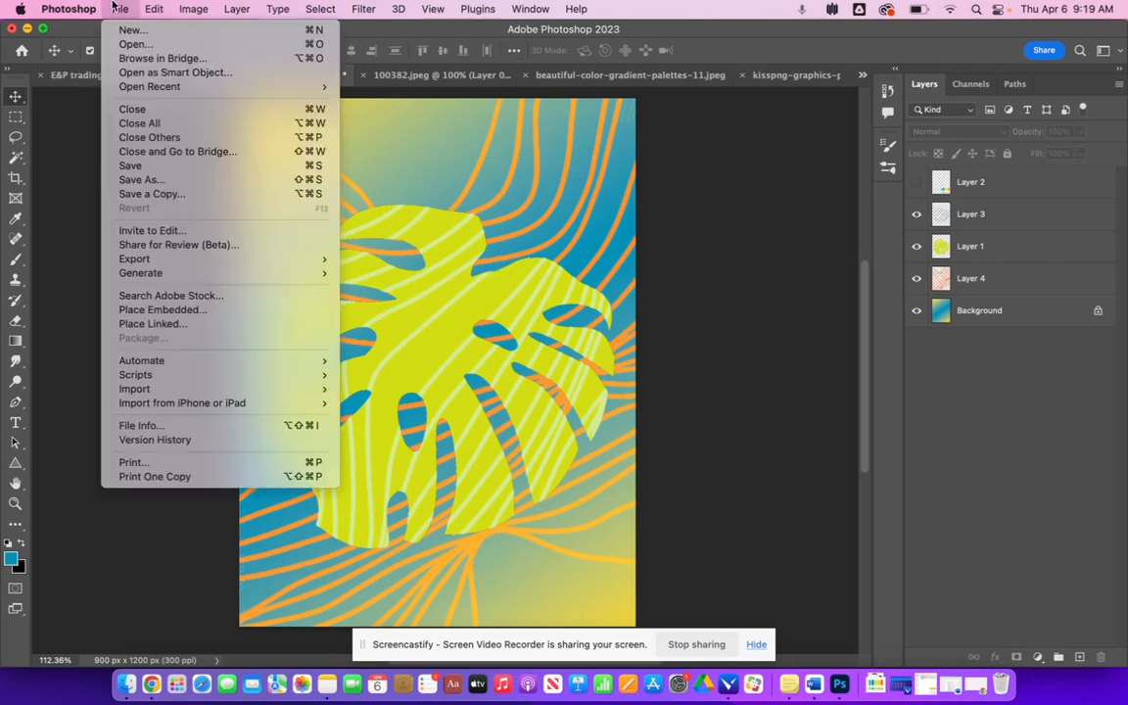
pyautogui.click(172, 180)
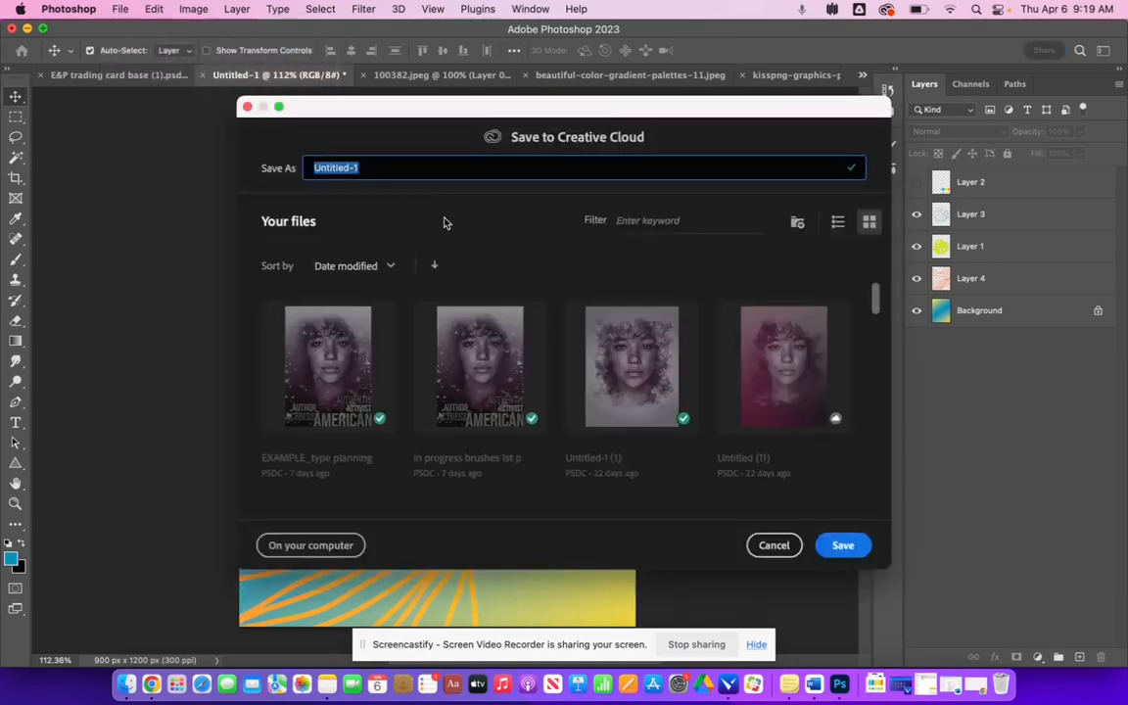
pyautogui.click(303, 546)
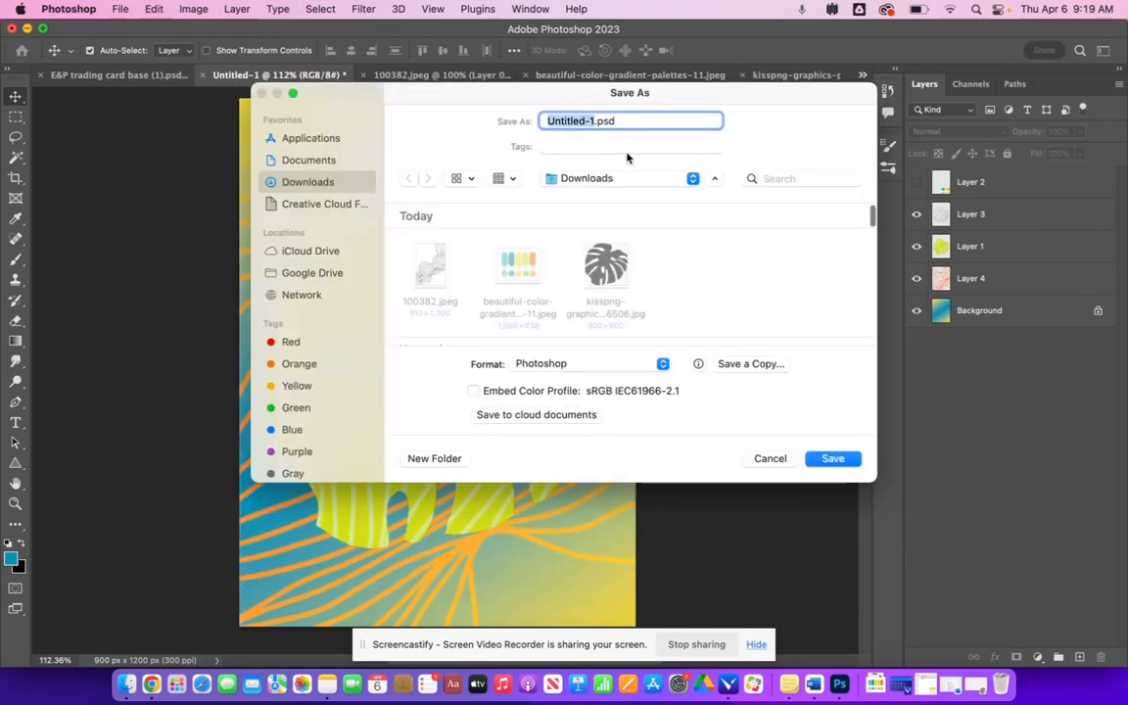
pyautogui.write('LINE')
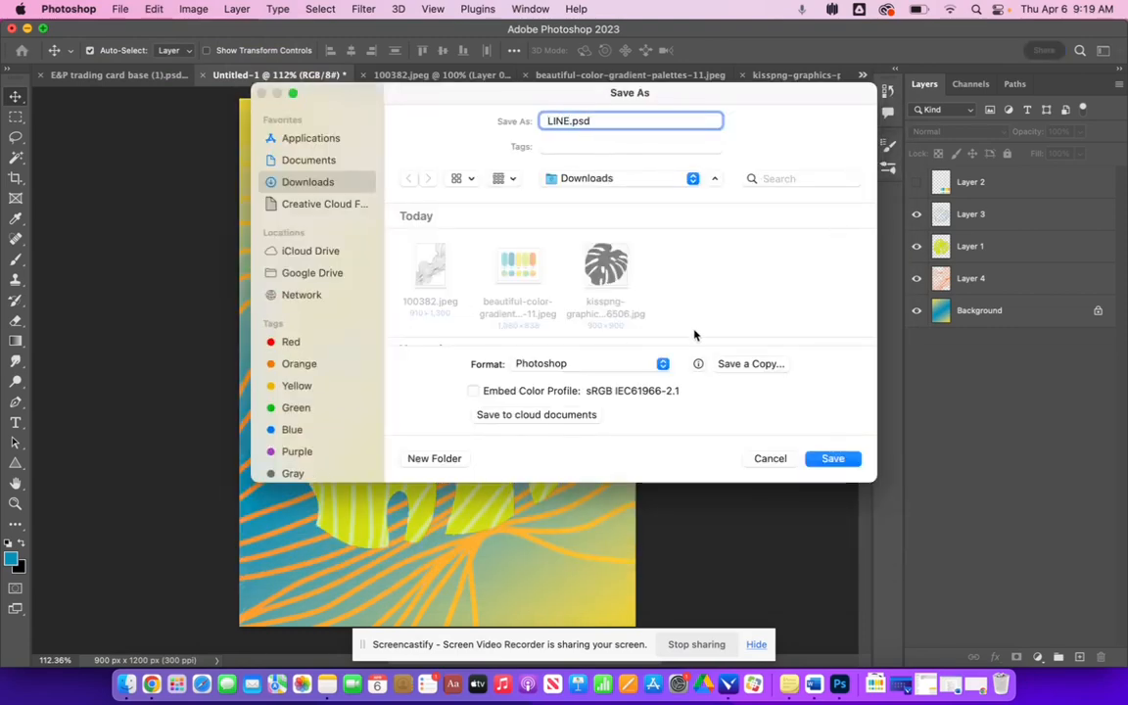
# - Save a copy of the card as a JPEG named LINE.jpg in Downloads, confirming the JPEG options
pyautogui.click(587, 363)
pyautogui.click(678, 364)
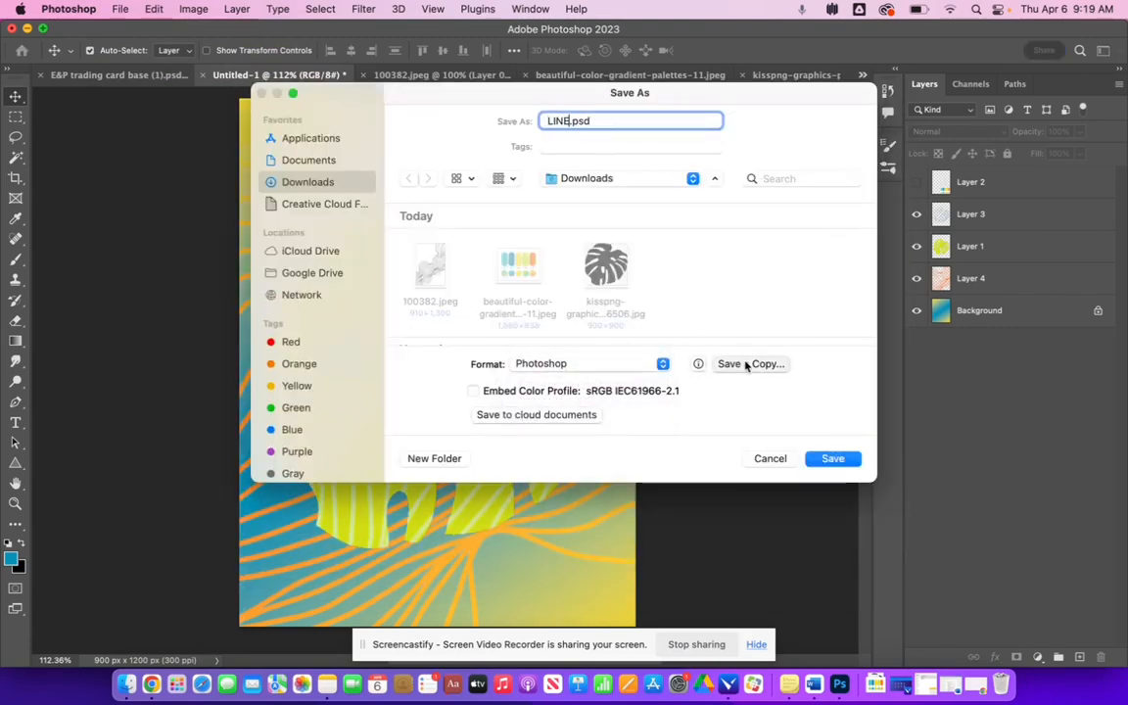
pyautogui.click(746, 365)
pyautogui.click(533, 299)
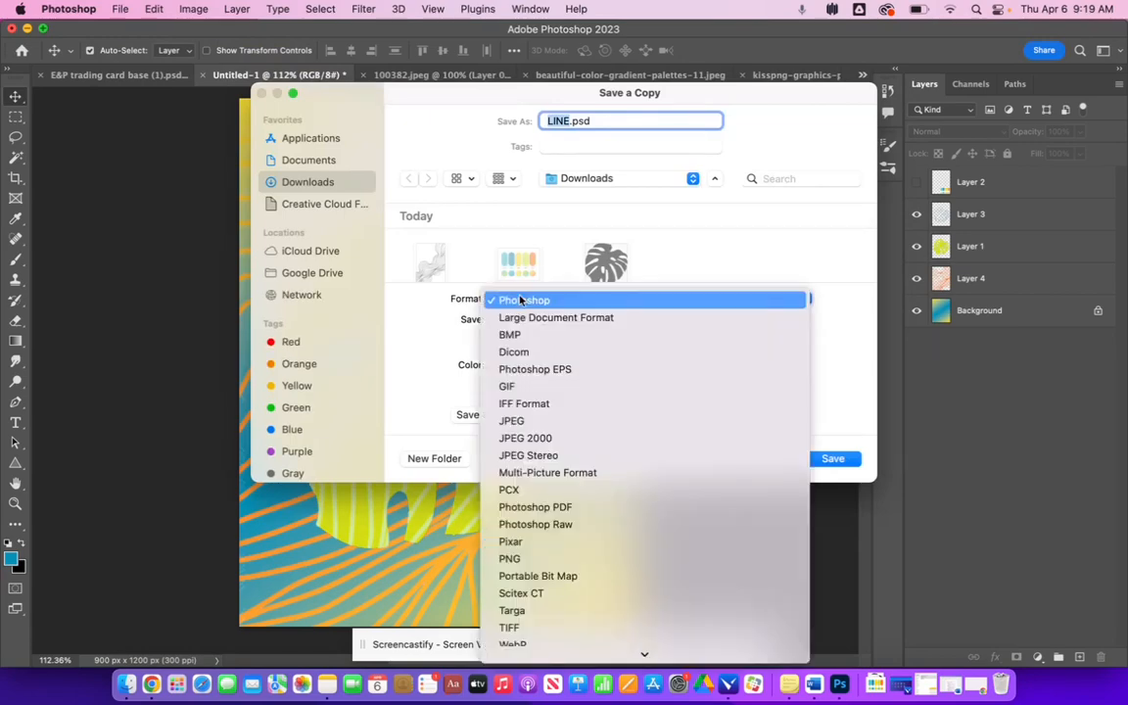
pyautogui.click(513, 420)
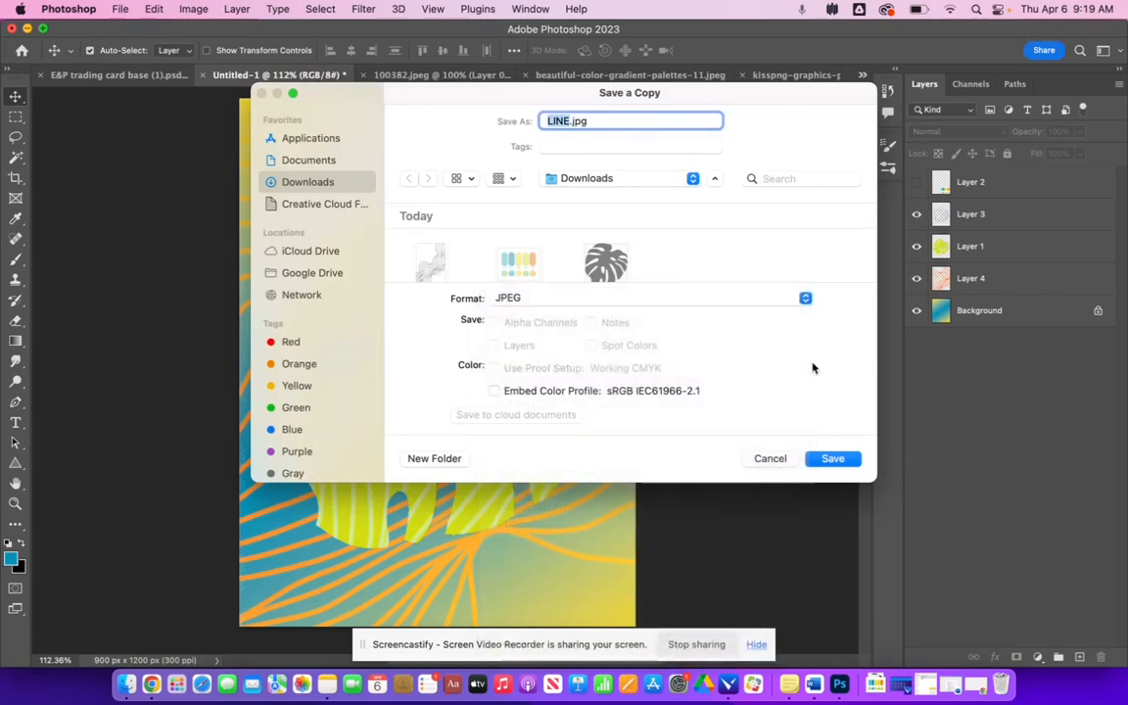
pyautogui.click(827, 458)
pyautogui.click(662, 187)
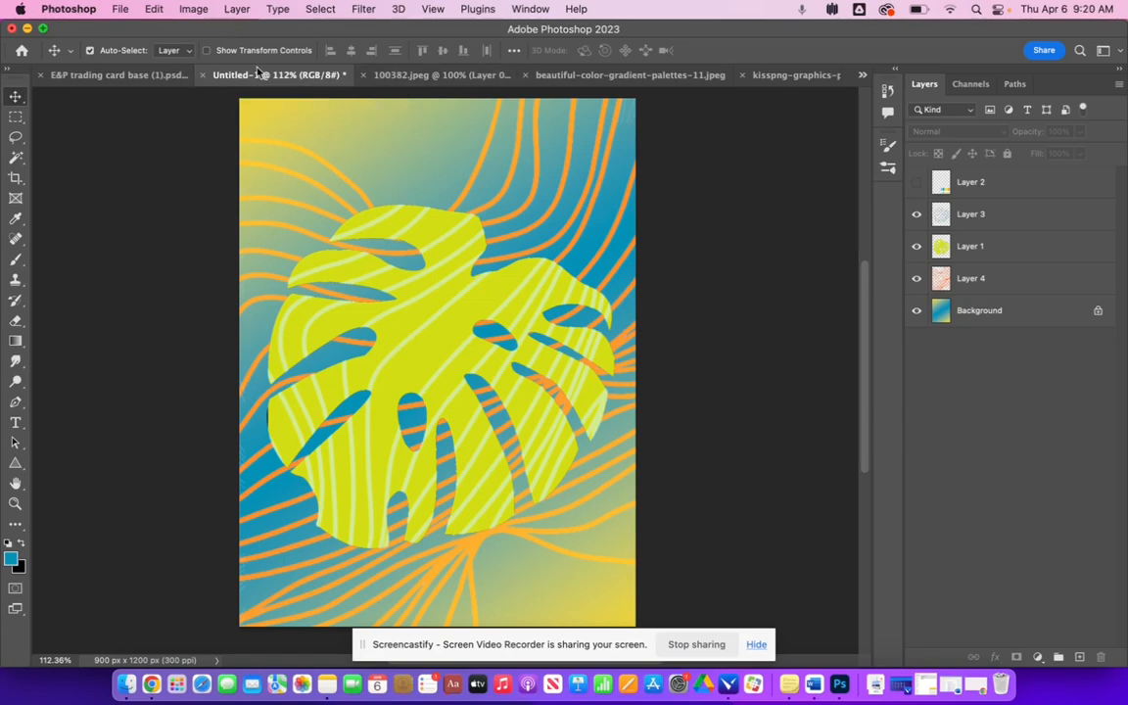
pyautogui.click(180, 8)
pyautogui.click(180, 8)
pyautogui.click(1034, 321)
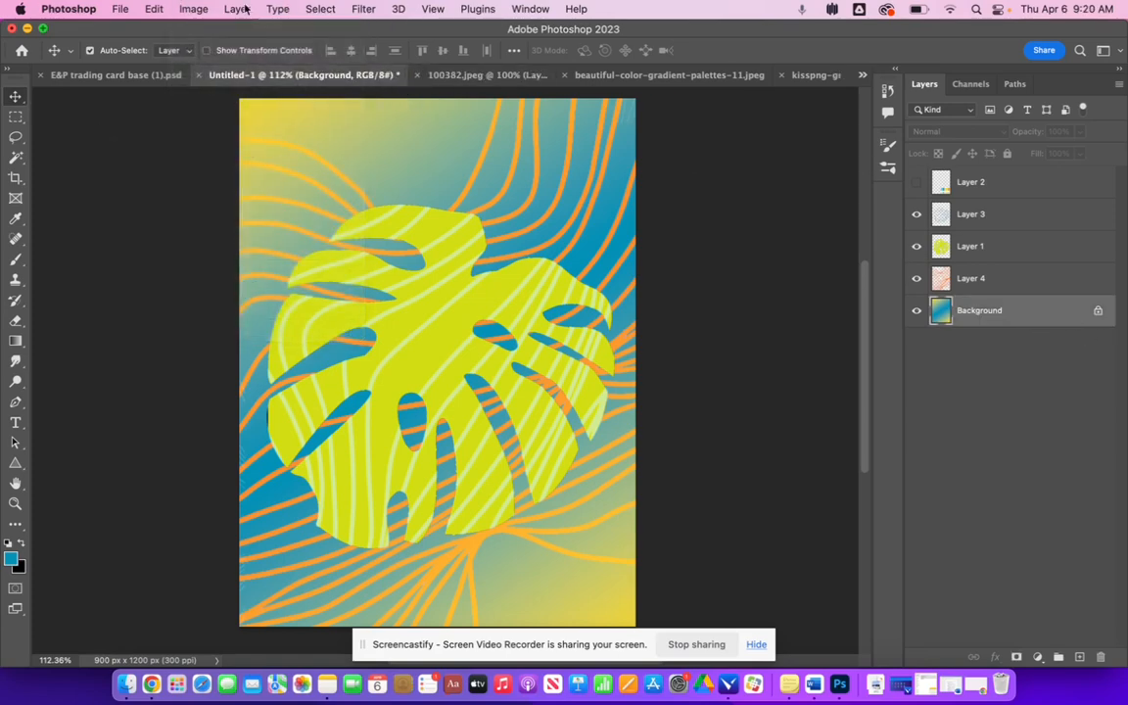
pyautogui.click(148, 7)
pyautogui.moveTo(187, 52)
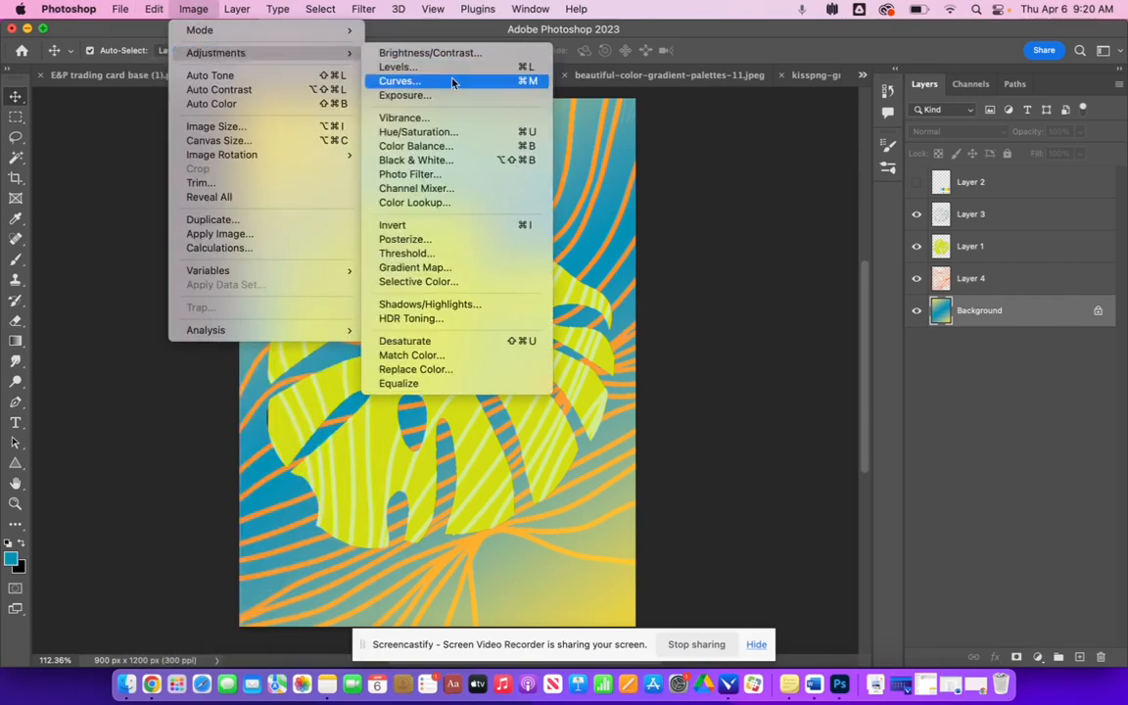
pyautogui.click(789, 295)
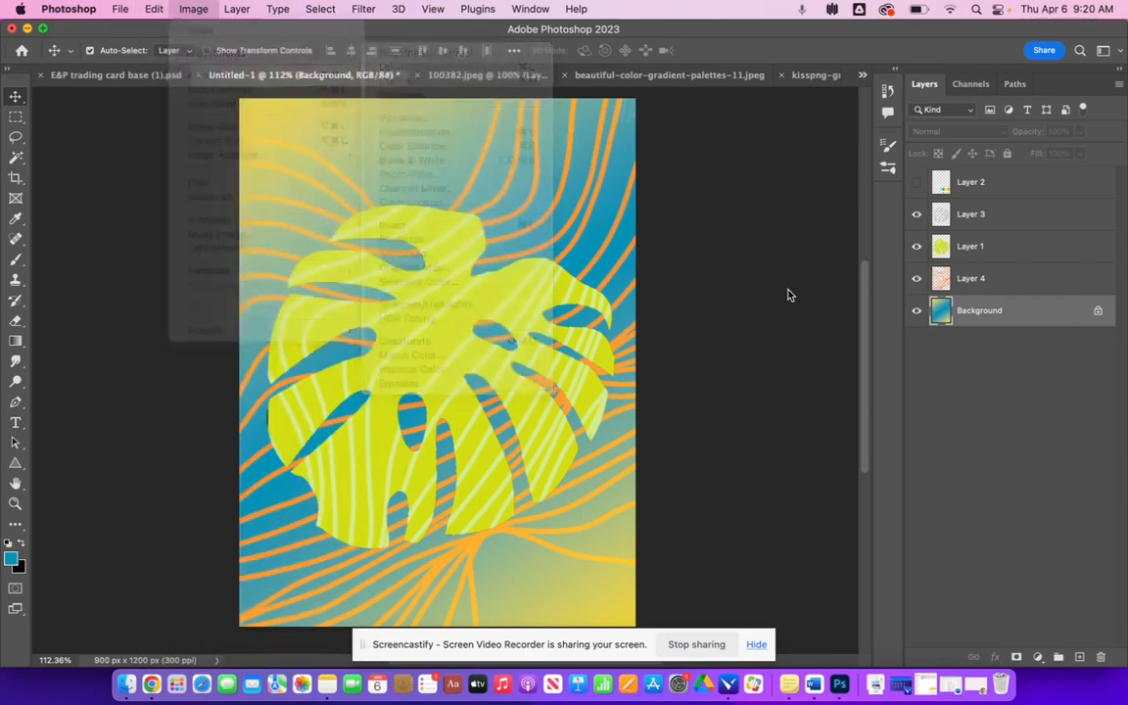
# - Try shifting the leaf layer's hue to +136 with Hue/Saturation, then cancel the adjustment
pyautogui.click(935, 245)
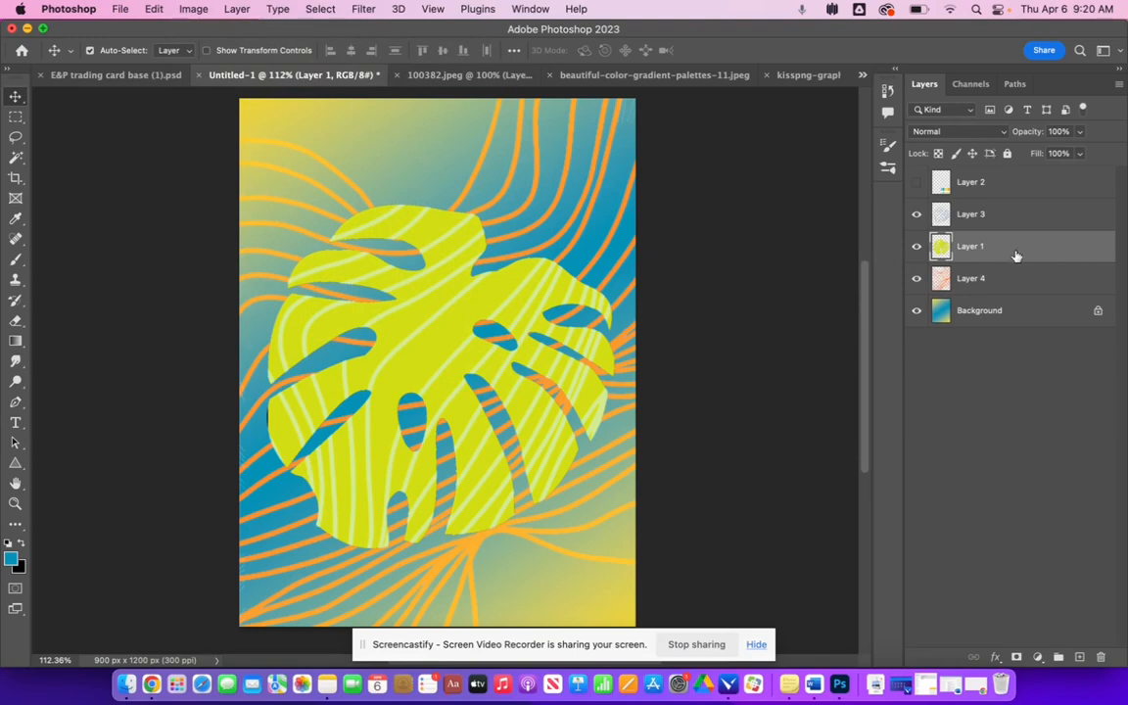
pyautogui.click(194, 8)
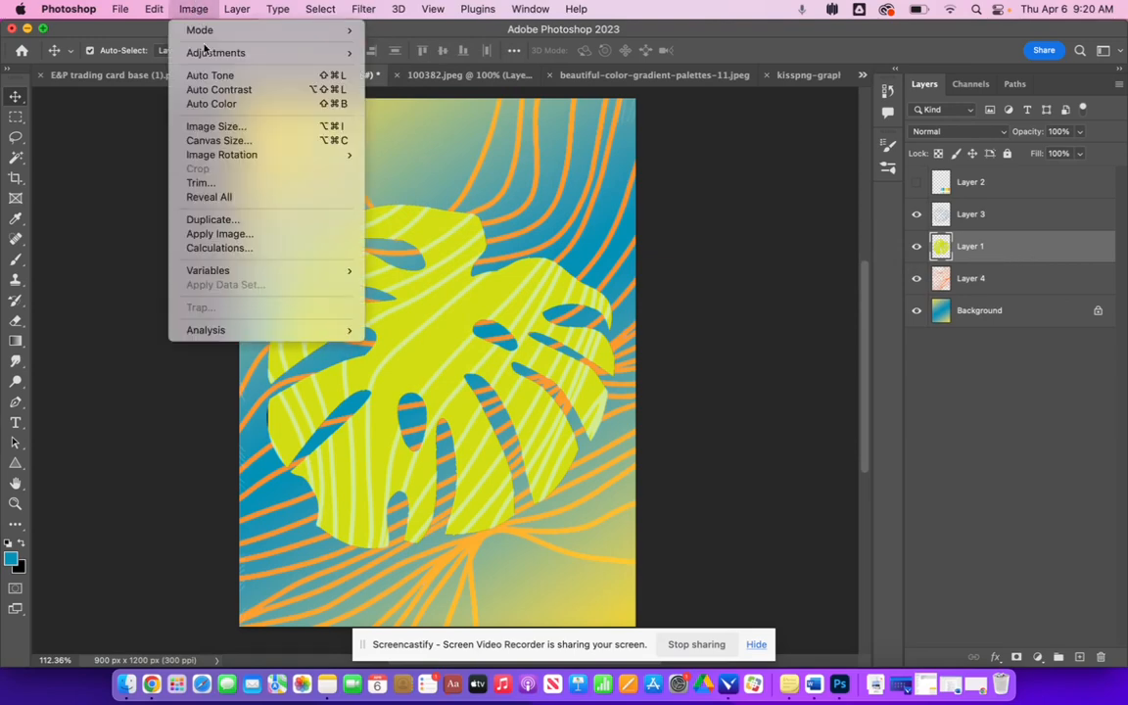
pyautogui.moveTo(210, 52)
pyautogui.click(439, 137)
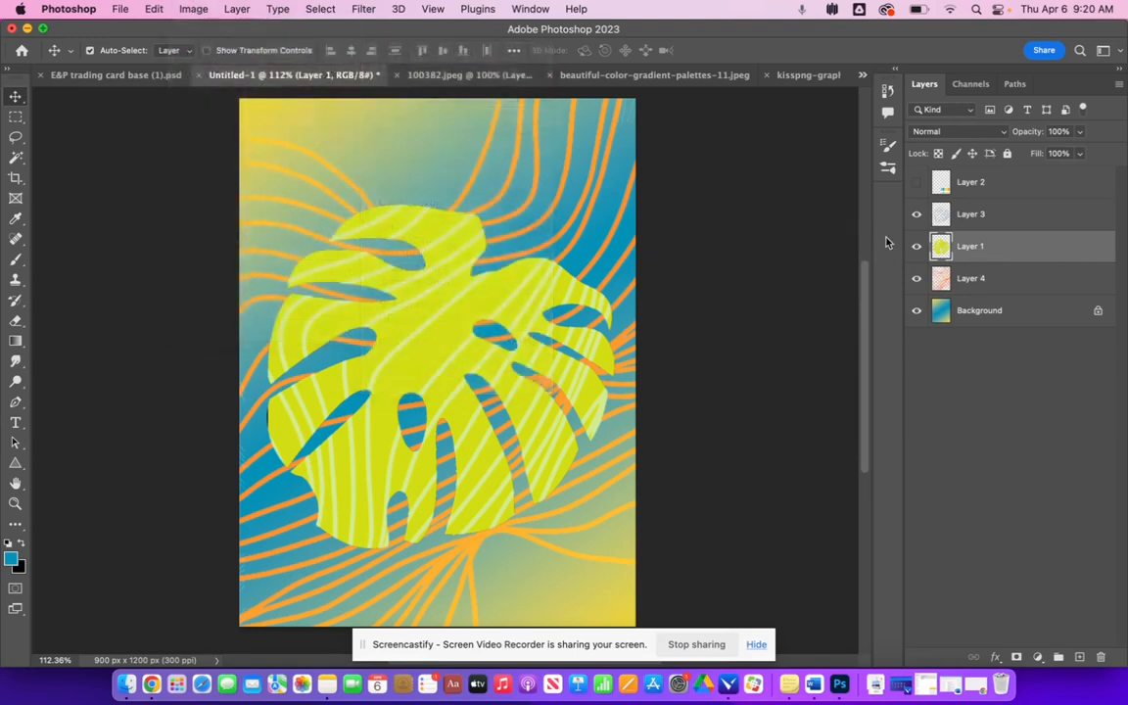
pyautogui.moveTo(468, 142); pyautogui.dragTo(604, 129)
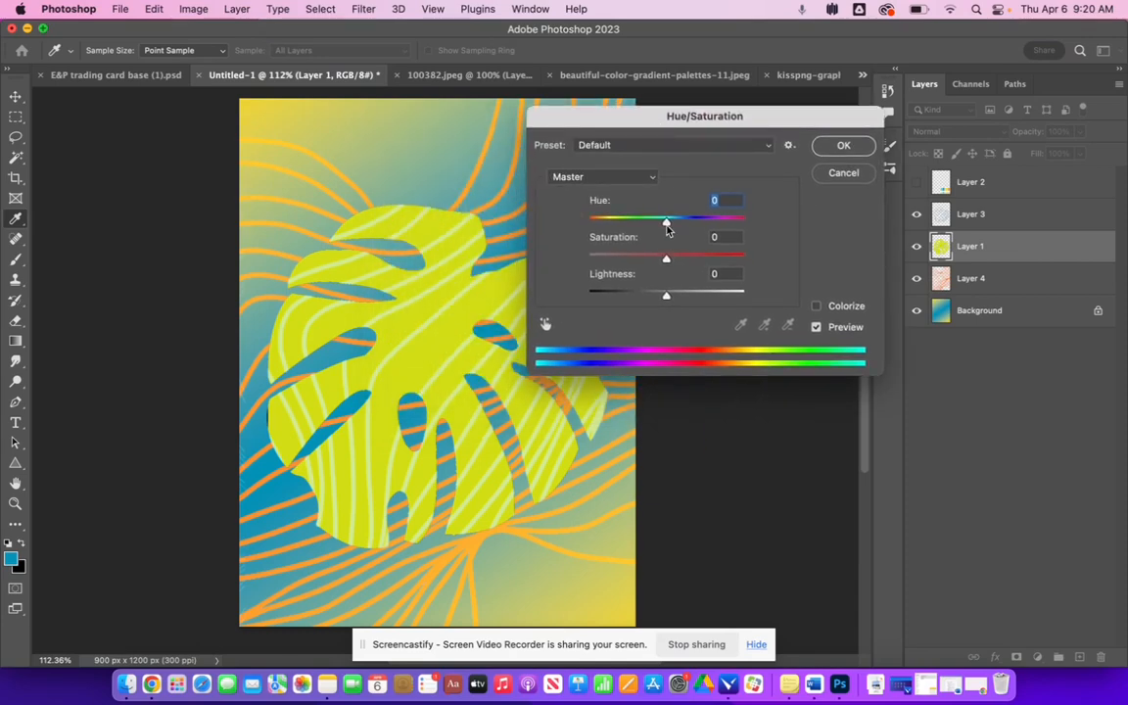
pyautogui.moveTo(666, 226); pyautogui.dragTo(732, 240)
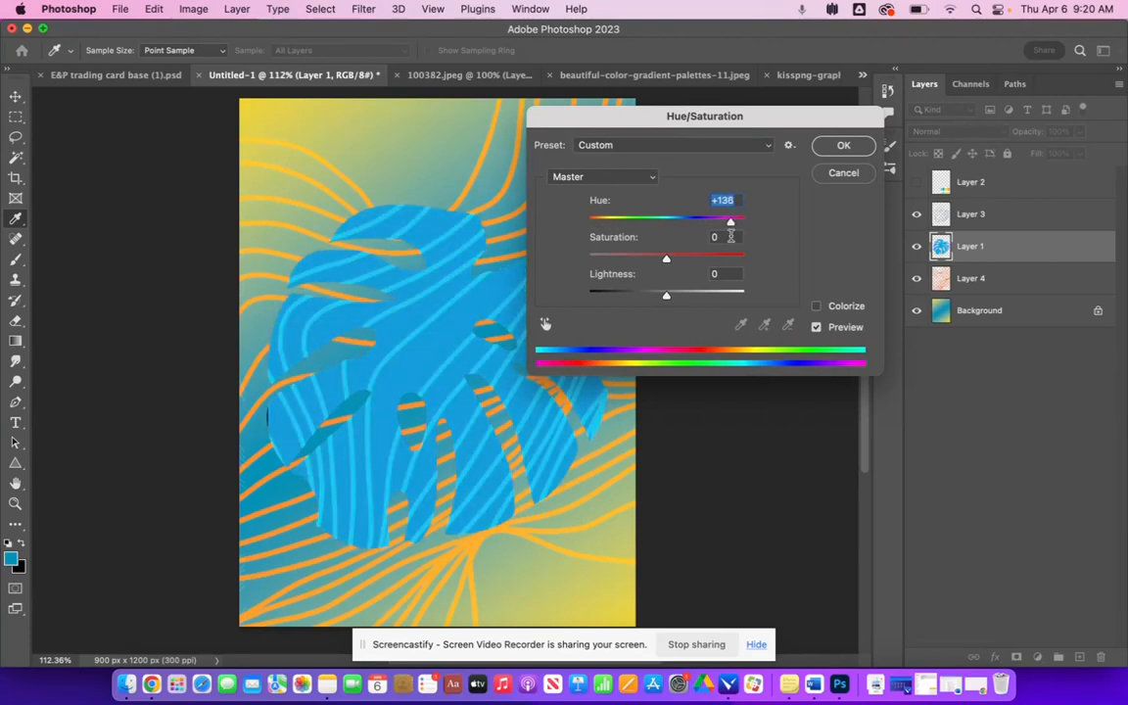
pyautogui.click(845, 176)
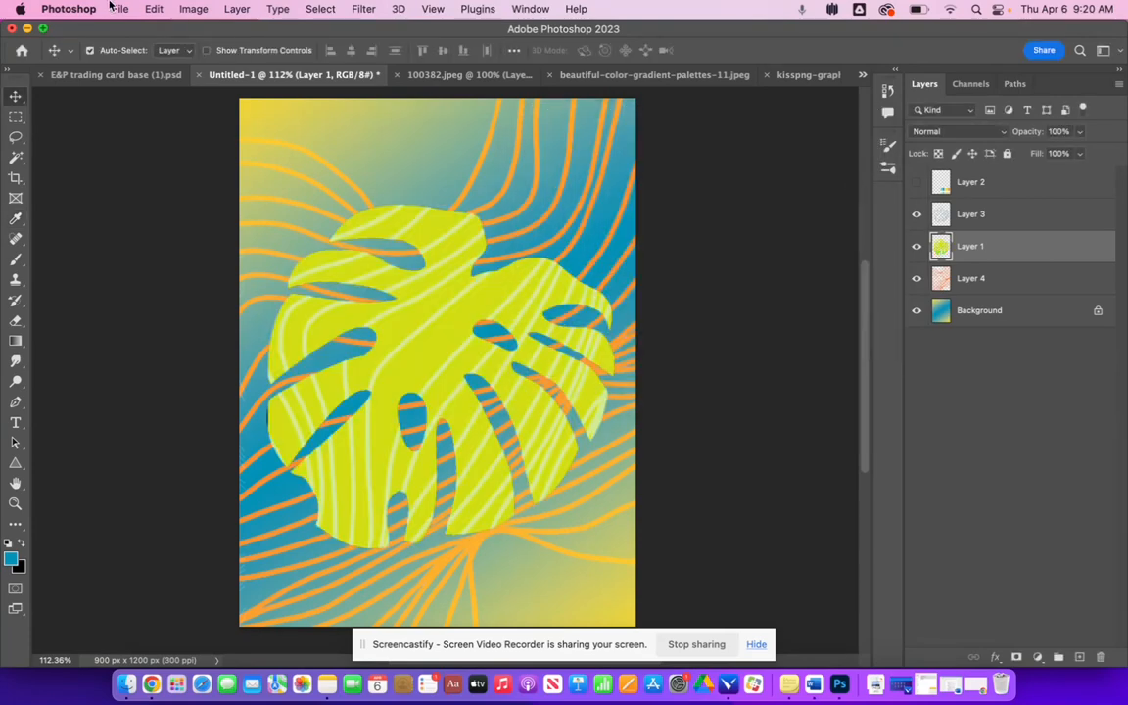
# - Open the History panel and enlarge it to review the list of past edits
pyautogui.click(192, 9)
pyautogui.moveTo(217, 57)
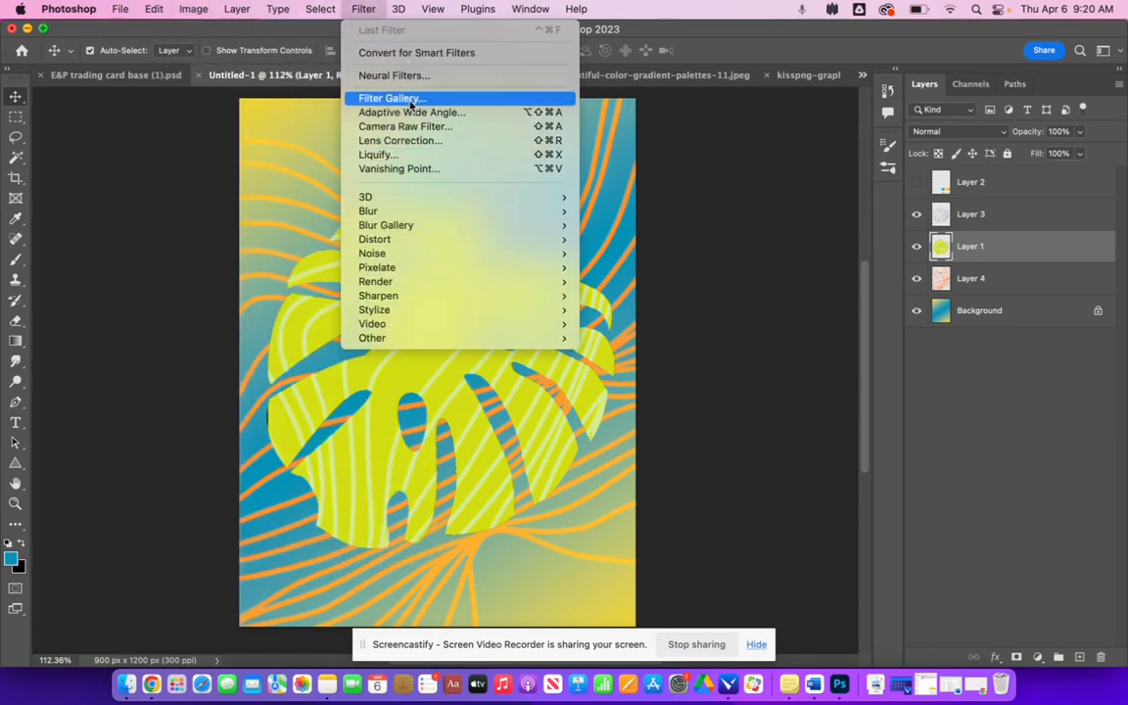
pyautogui.click(181, 104)
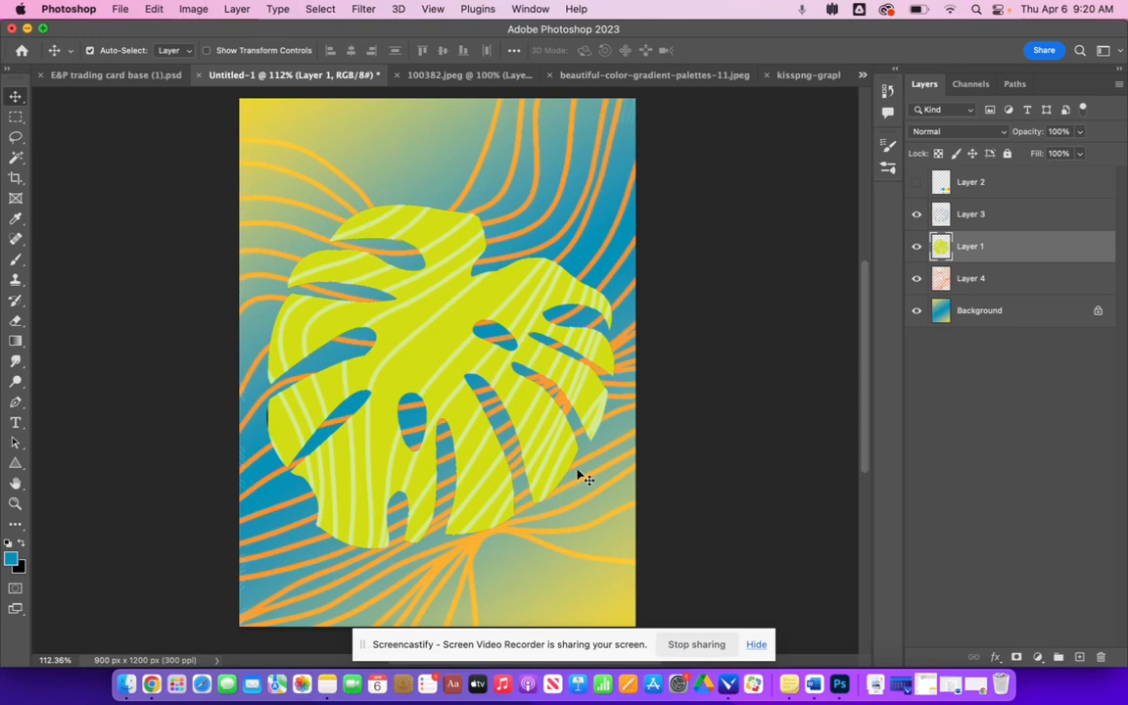
pyautogui.click(888, 92)
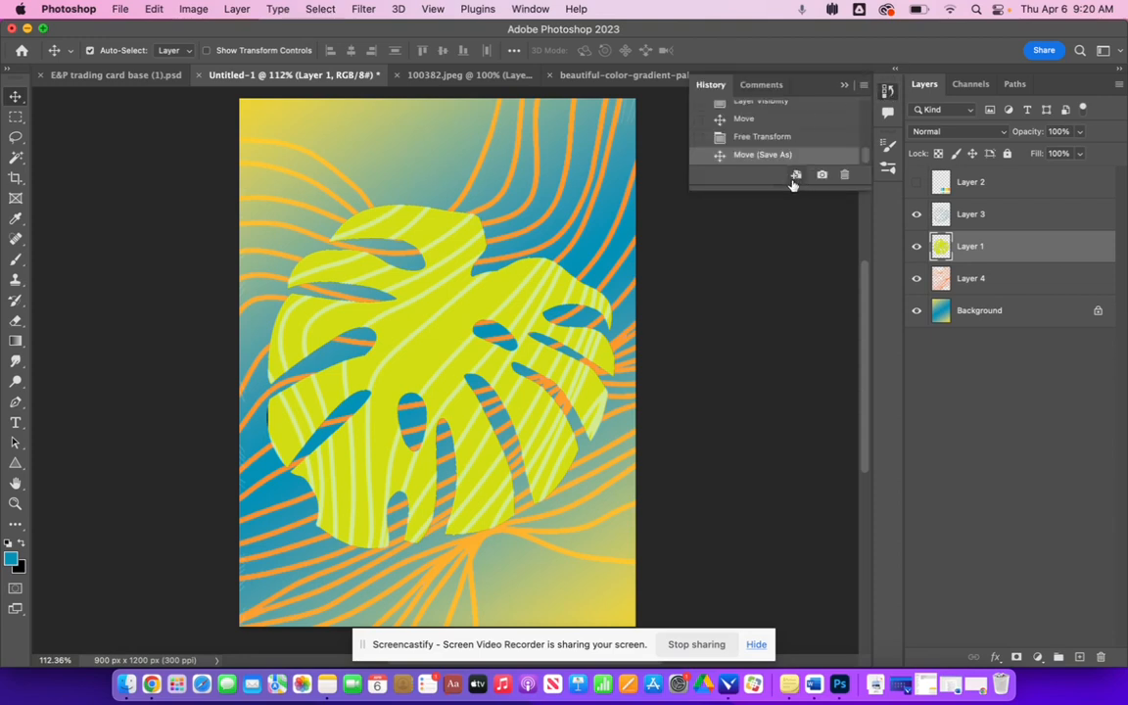
pyautogui.moveTo(788, 184); pyautogui.dragTo(748, 499)
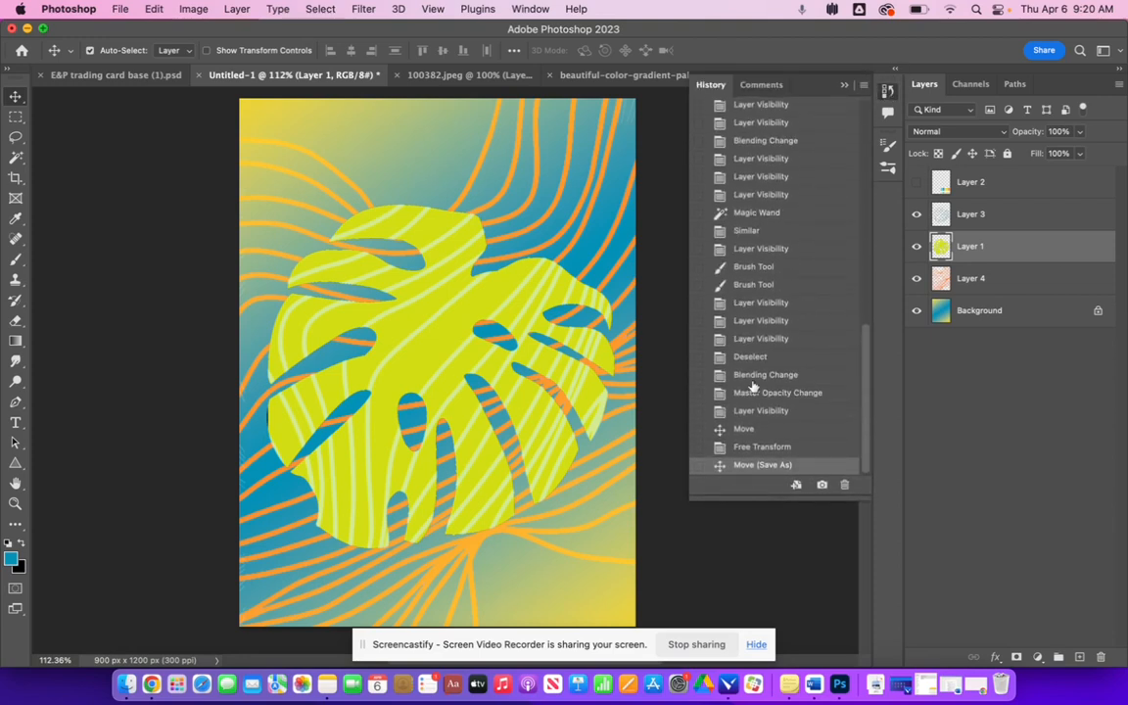